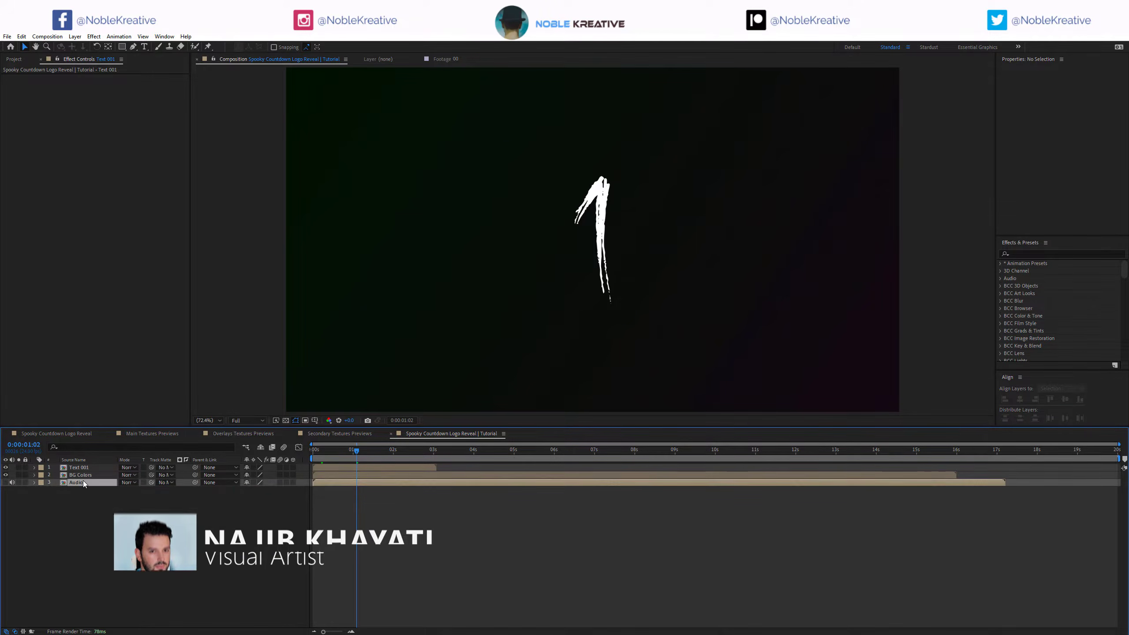
Open the Audio composition and examine the soundtrack's waveform and texture markers, returning to the tutorial composition.
double_click(84, 482)
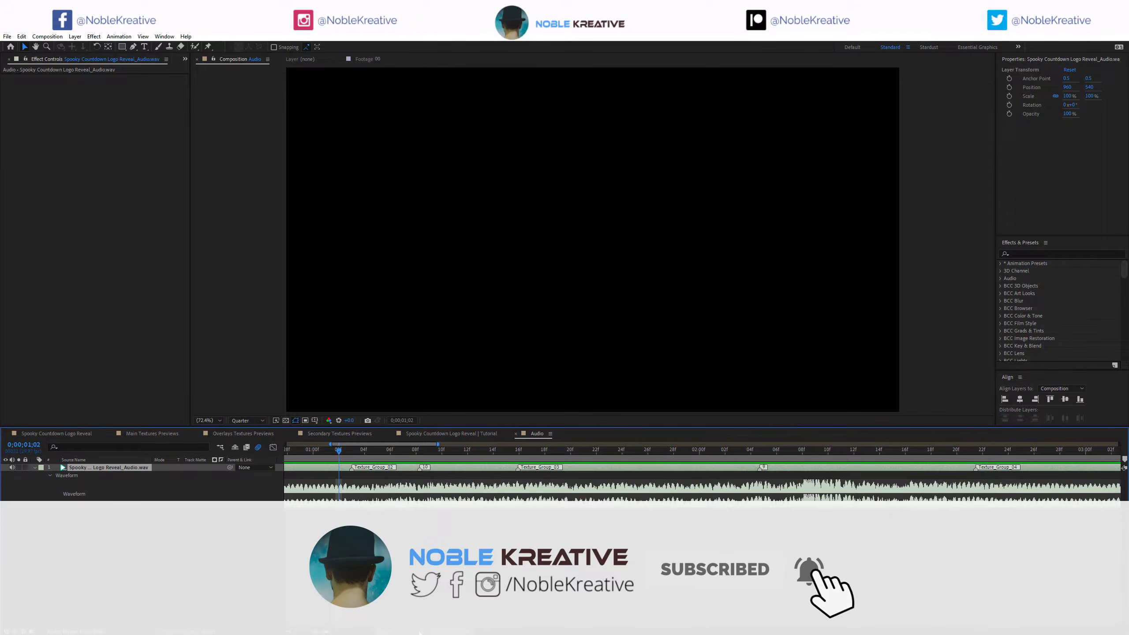
key(semicolon)
drag(347, 632, 334, 632)
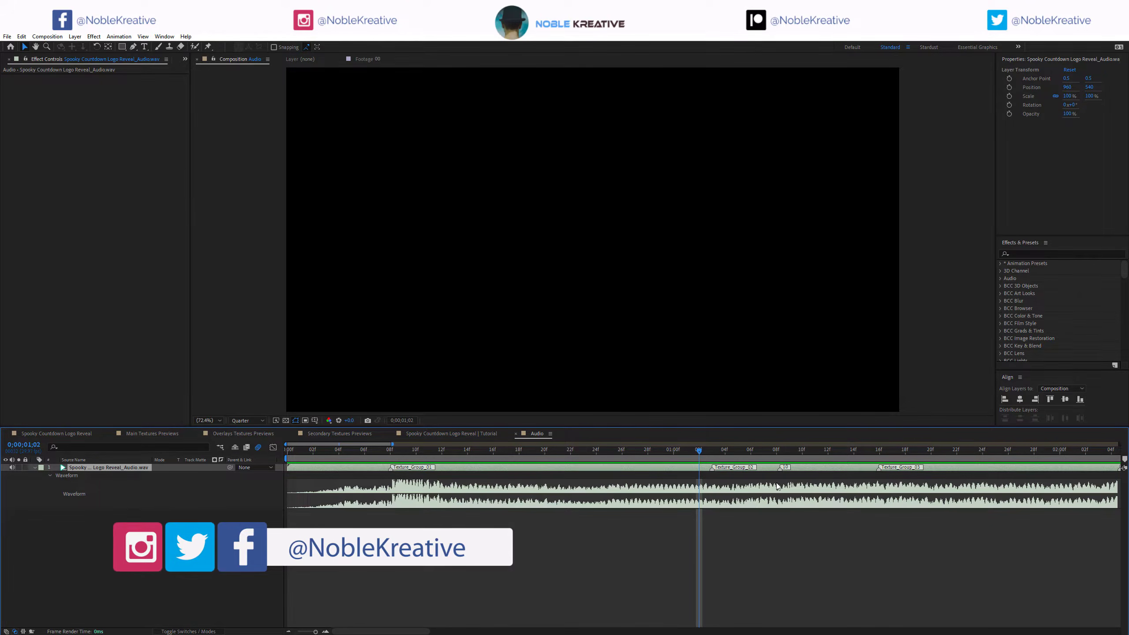
click(777, 450)
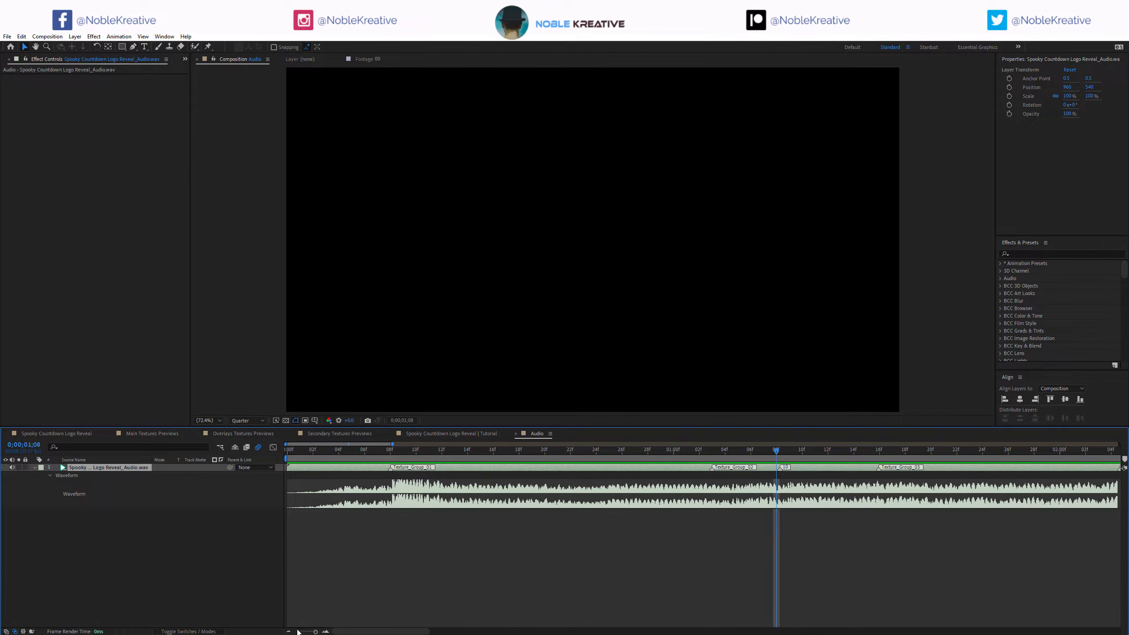
click(288, 631)
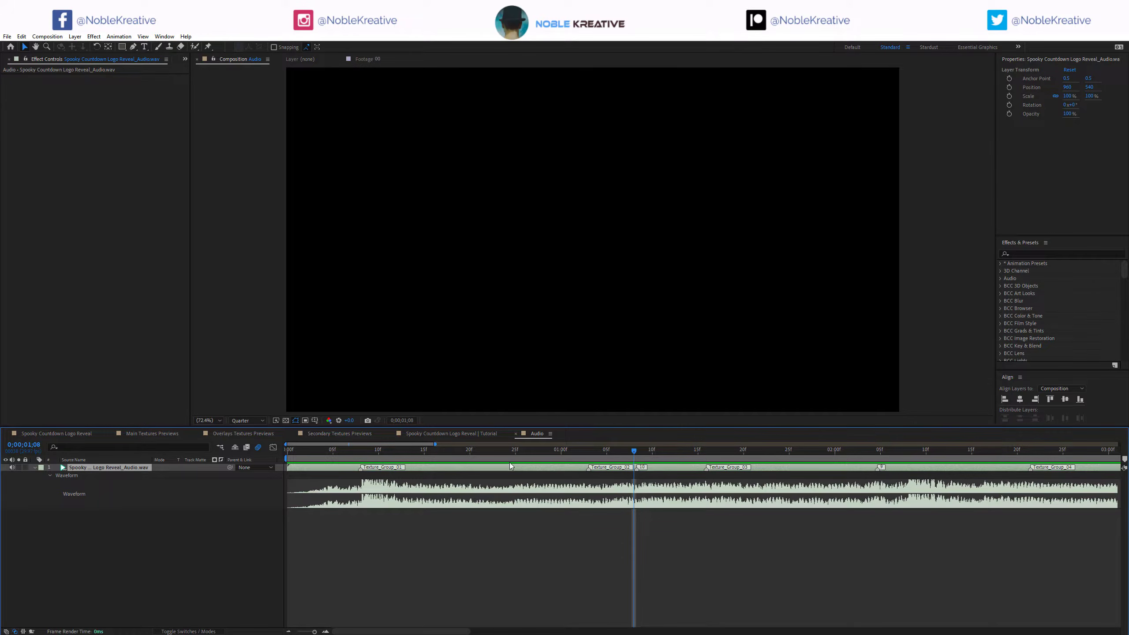
drag(310, 632, 303, 632)
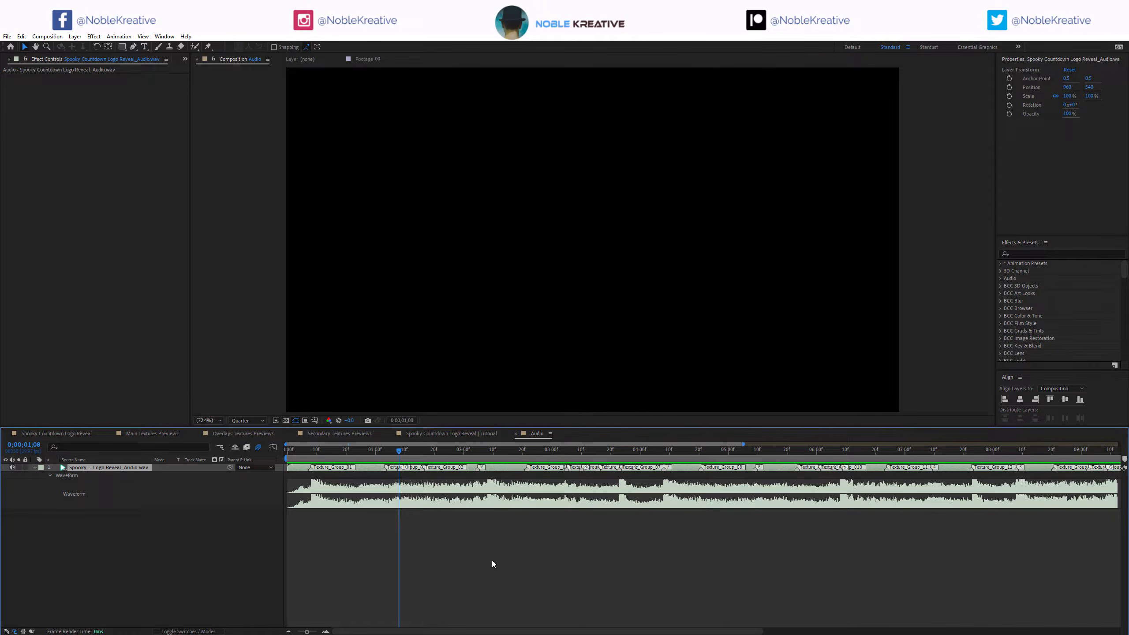
scroll(446, 630, right, 5)
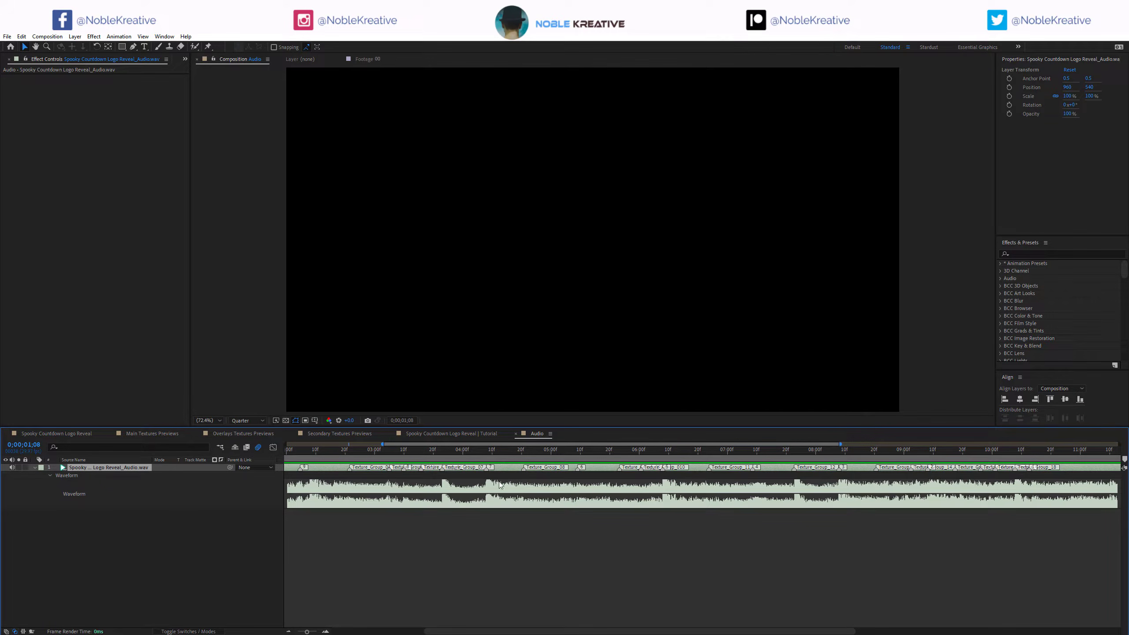
click(516, 433)
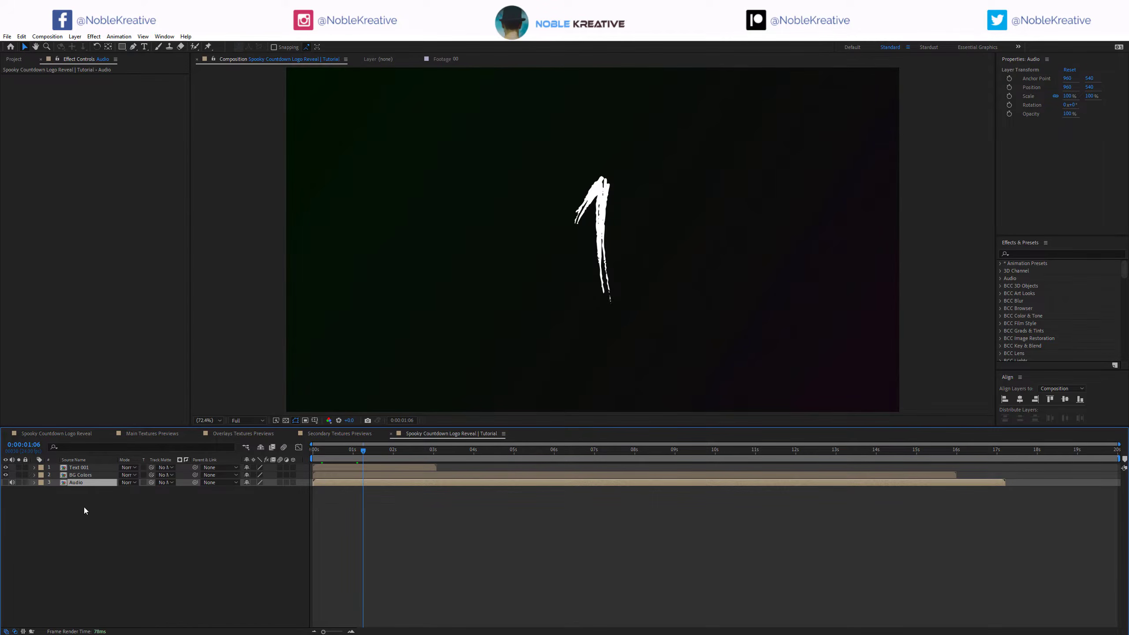
Look over the background effects in the BG Colors composition and open the Text 001 composition.
double_click(97, 474)
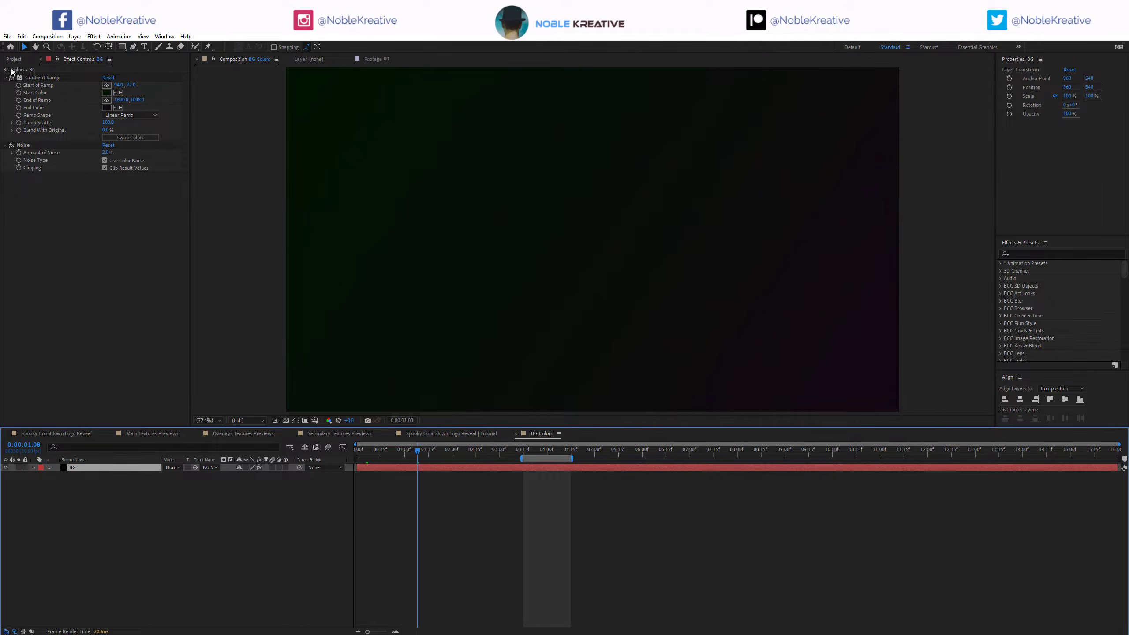
click(516, 433)
click(81, 469)
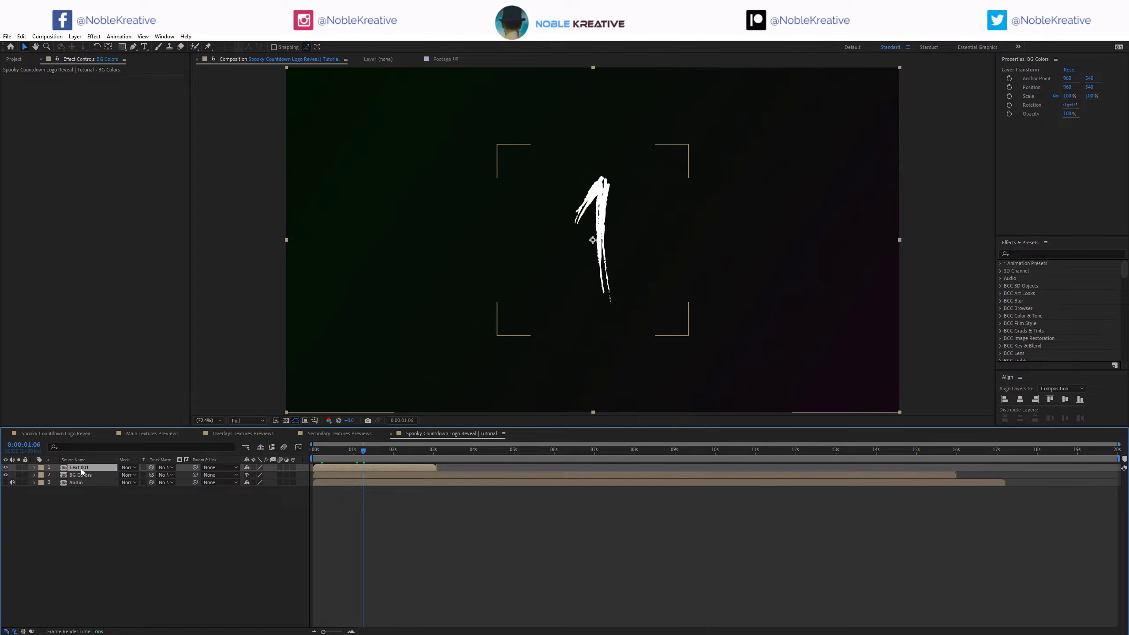
double_click(81, 471)
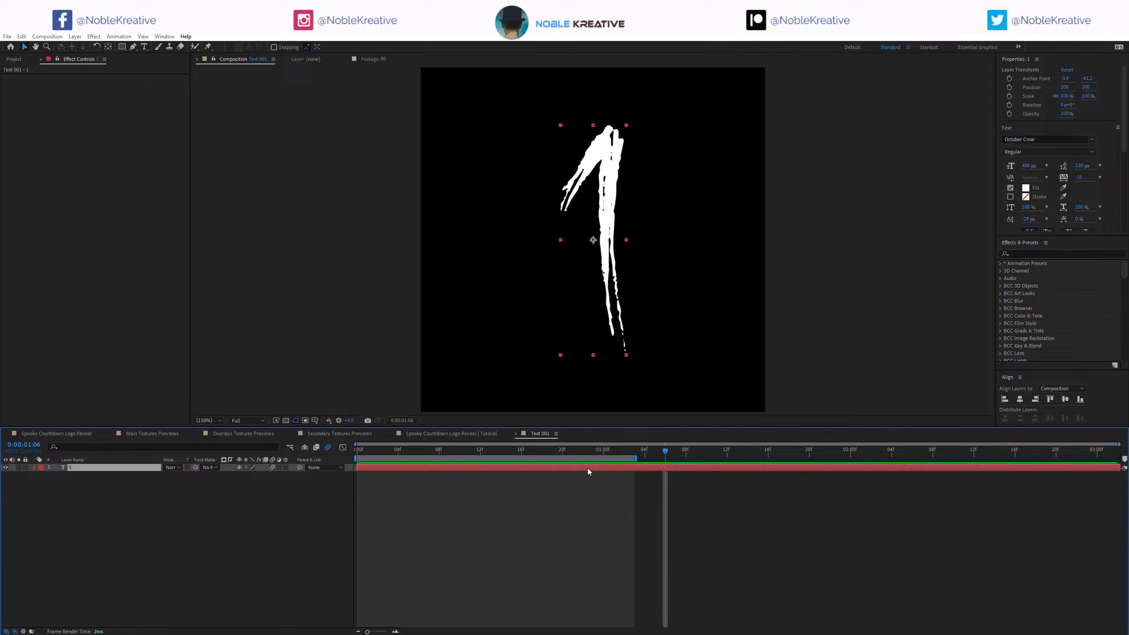
key(ctrl+space)
text(v)
key(BackSpace)
text(eva)
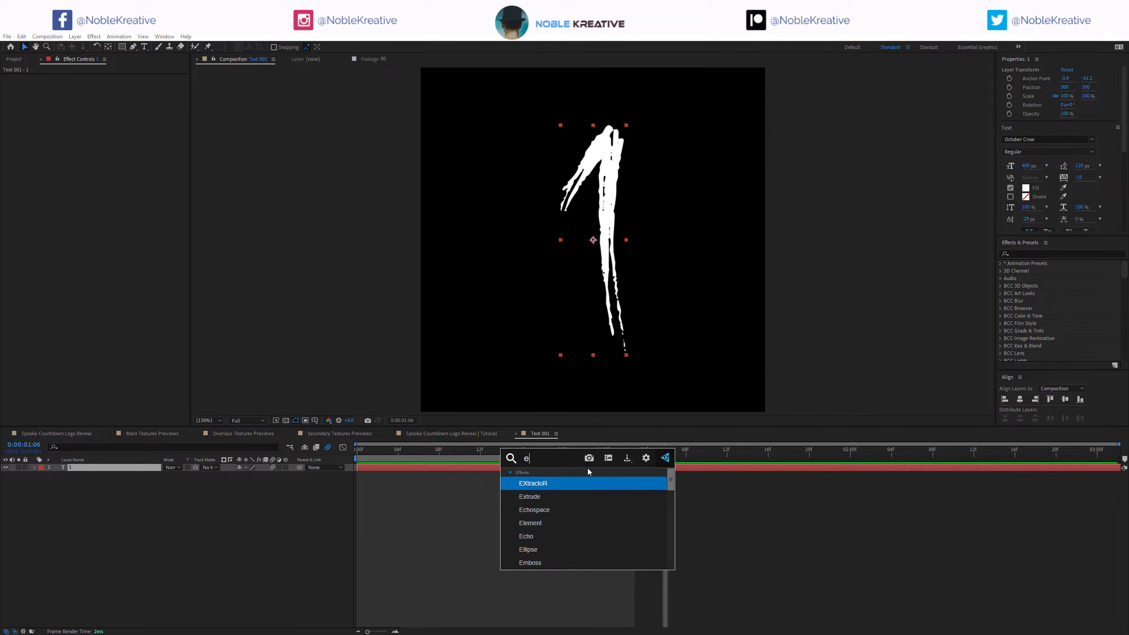
Find the Evaporate text animation preset and apply it to the "1" text layer.
click(1022, 252)
text(eva)
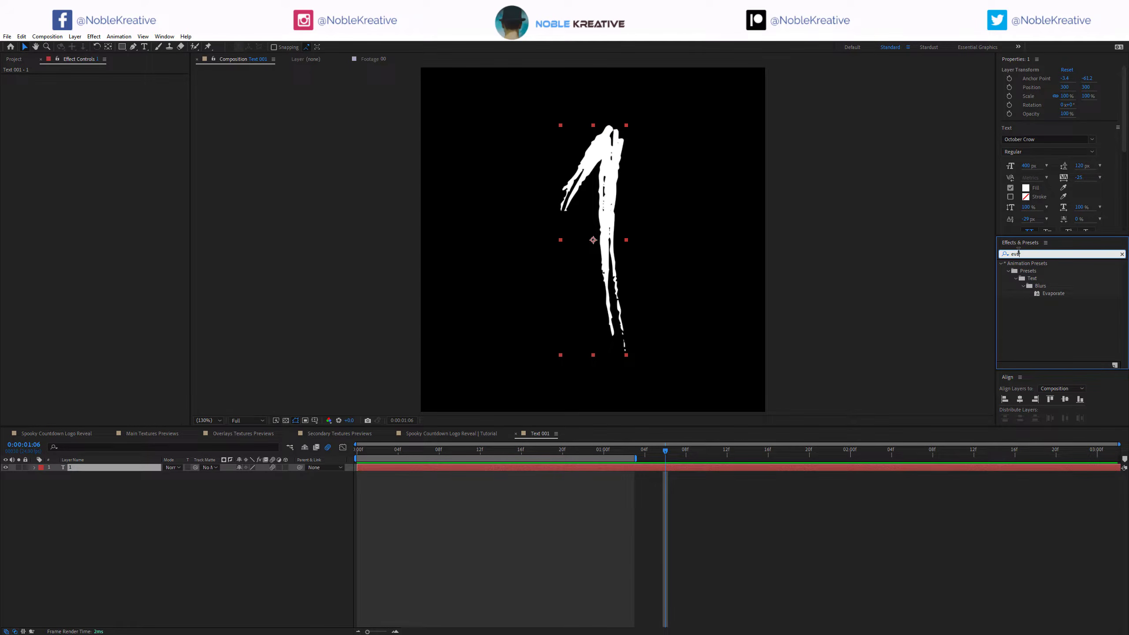
drag(1043, 295, 624, 493)
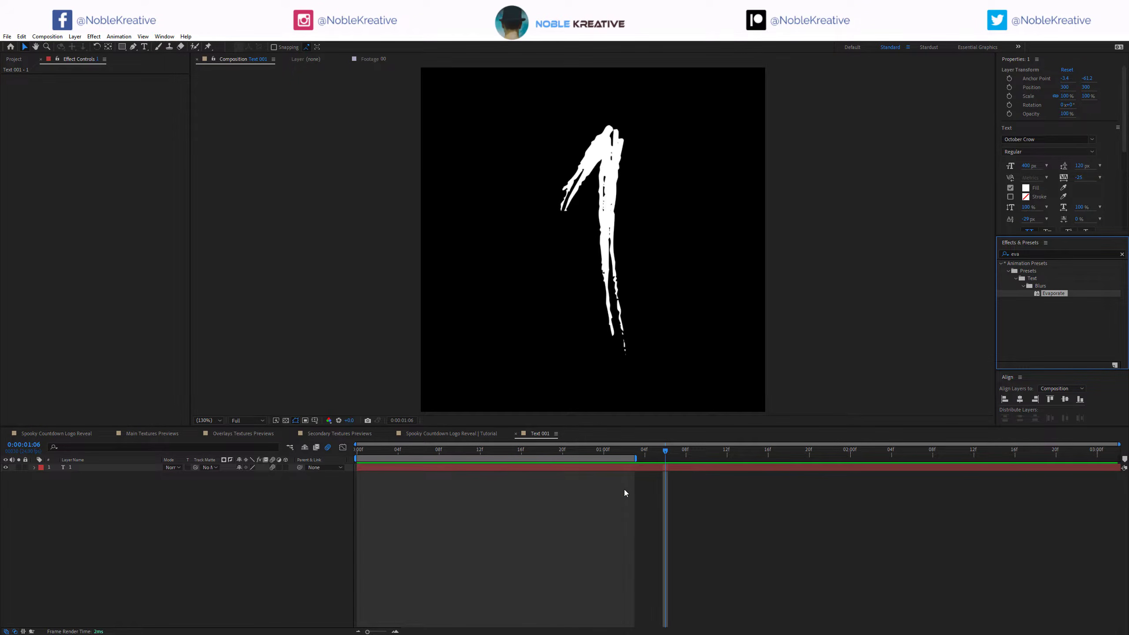
Reveal the "1" layer's Offset keyframes and move them together so the first one sits at 0:00:00:00.
click(673, 466)
key(u)
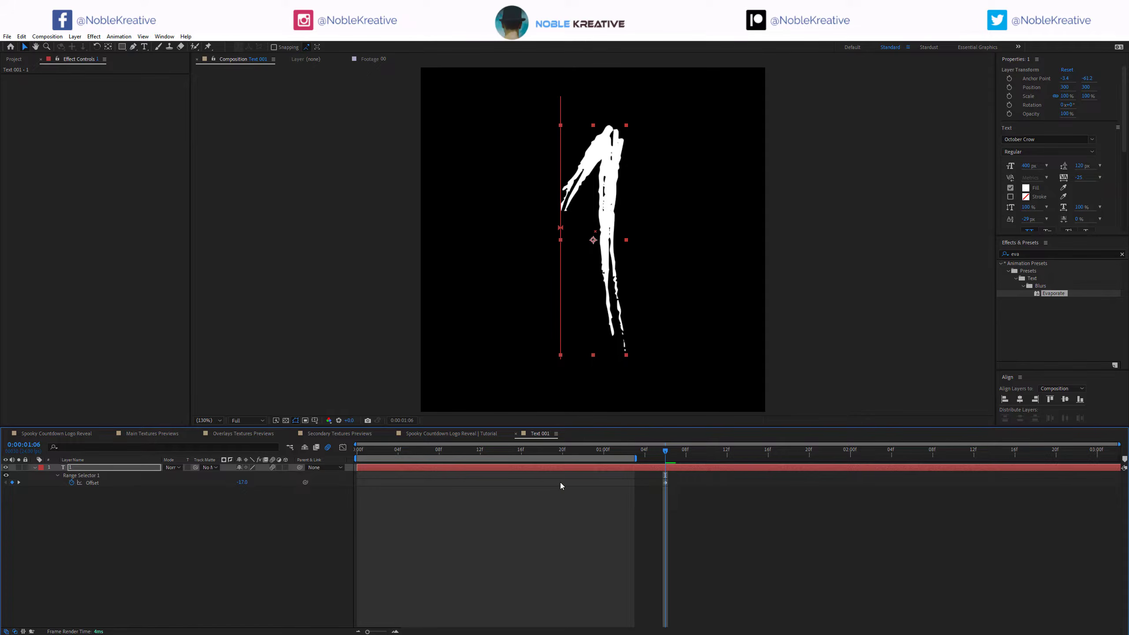
click(169, 481)
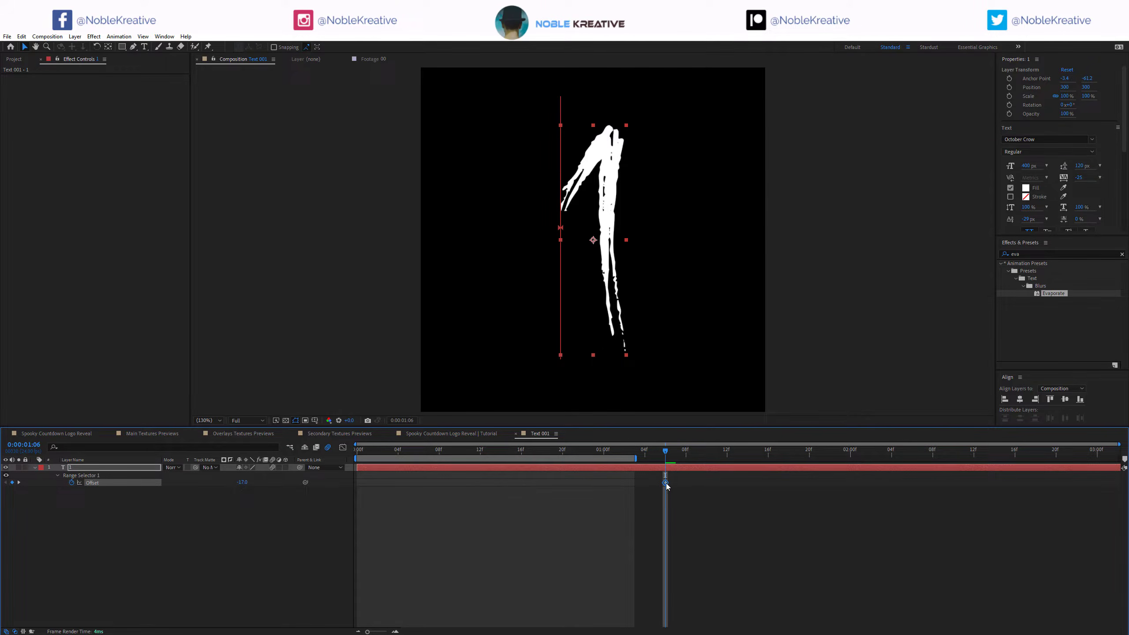
drag(667, 486, 789, 456)
Set the range selector's Offset to 0 at 0:00:00:00.
click(357, 452)
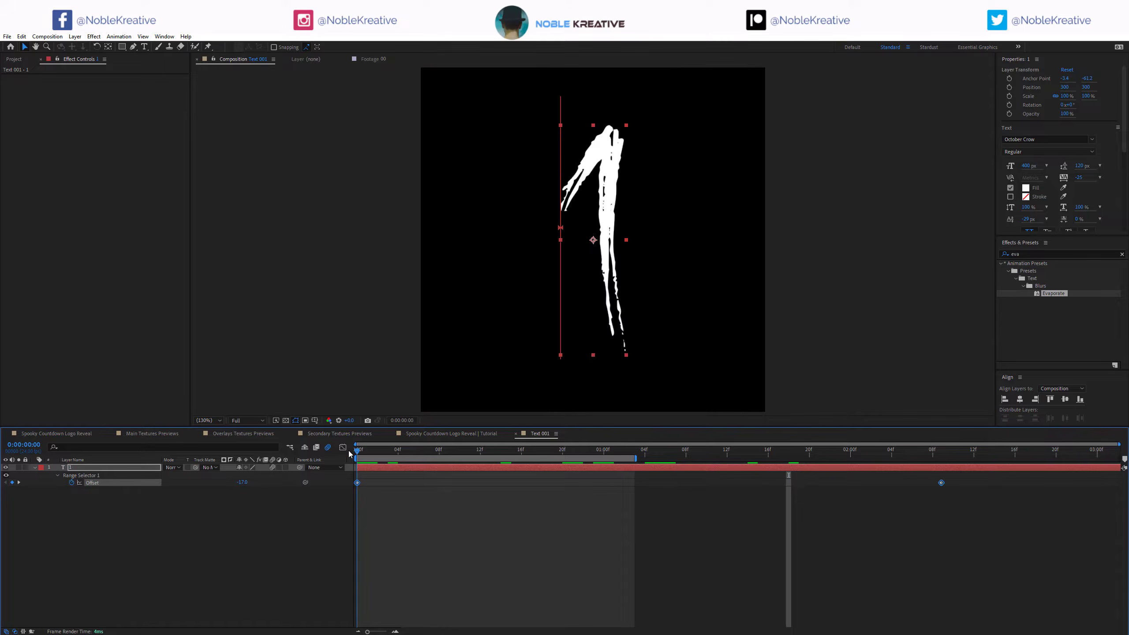
click(255, 491)
click(240, 483)
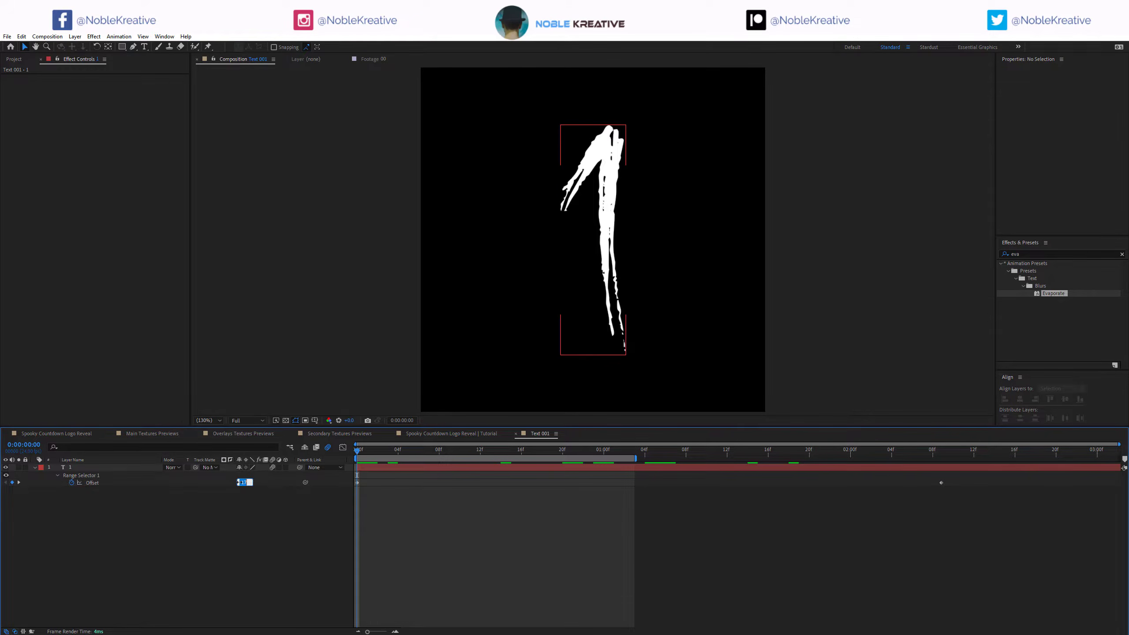
text(0)
key(Return)
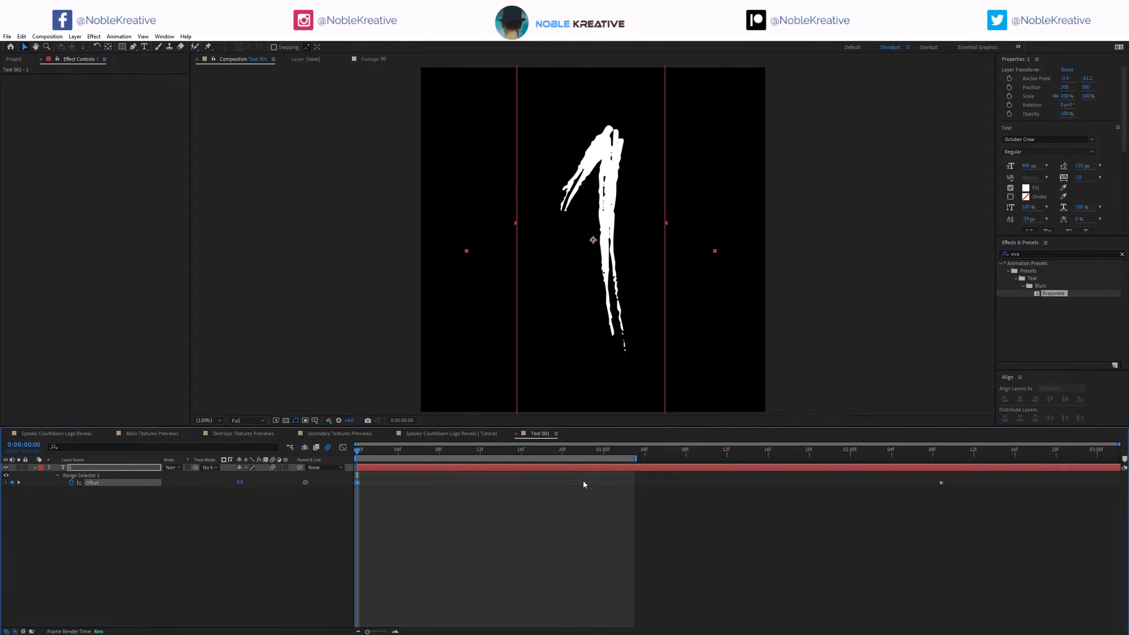
Add an Offset keyframe of about -19 at 0:00:00:21, delete the preset's original last keyframe and preview.
drag(605, 453, 566, 455)
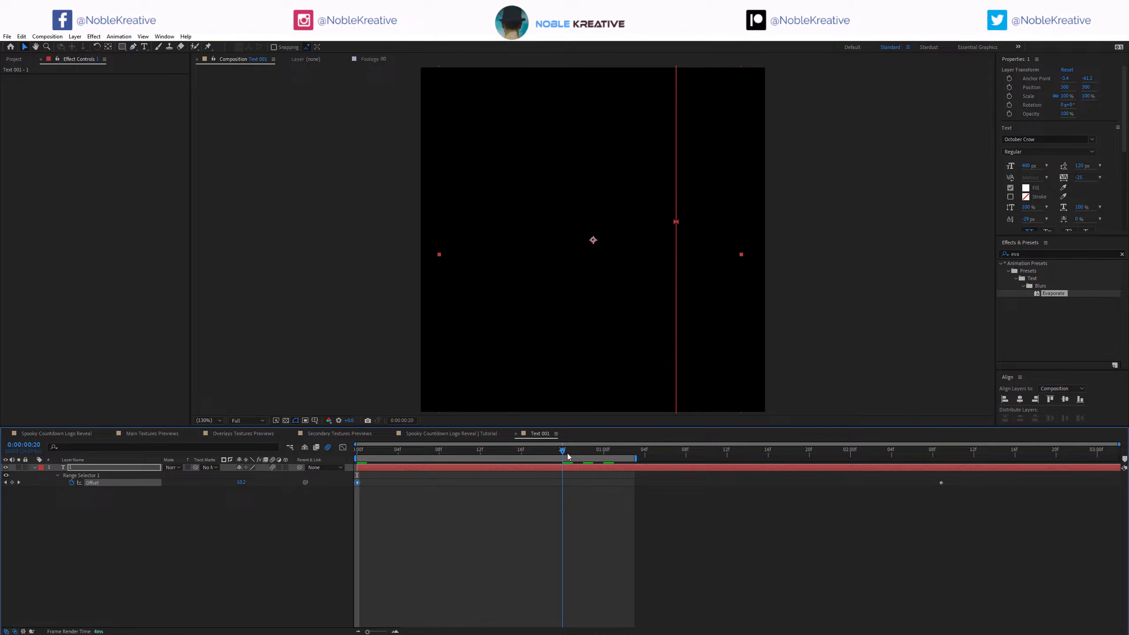
key(Page_Down)
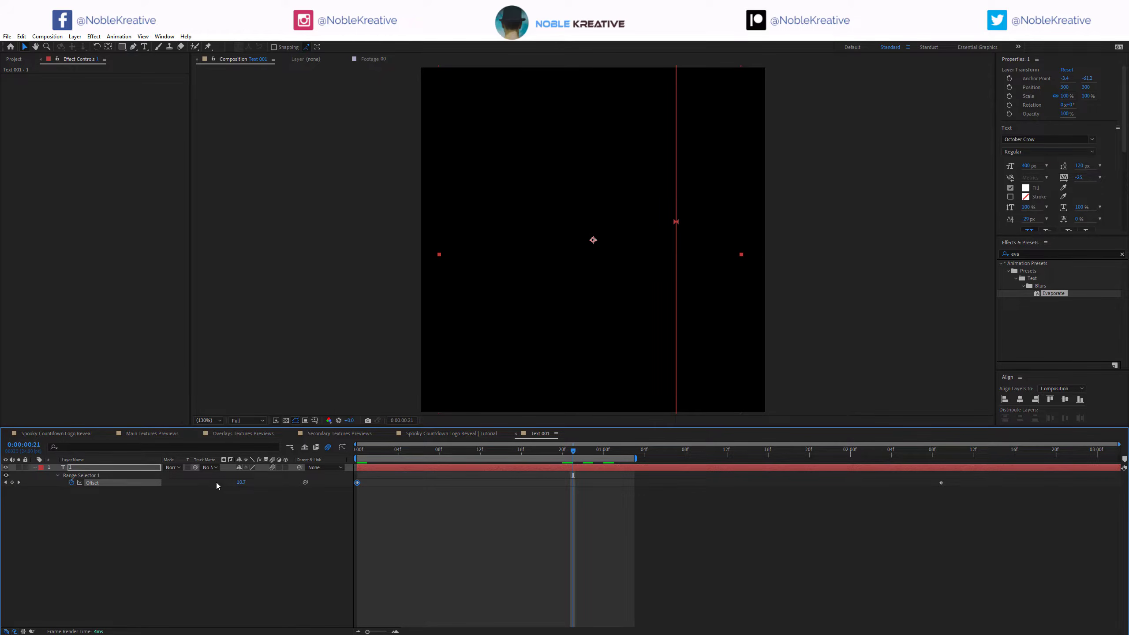
drag(240, 482, 228, 483)
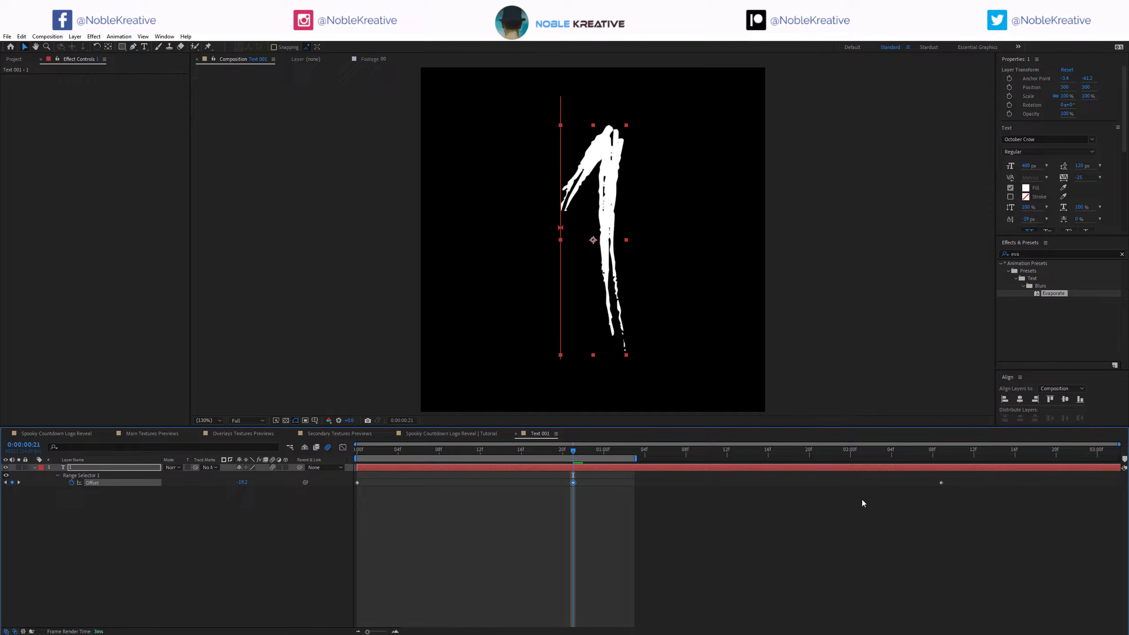
drag(952, 479, 921, 495)
key(Delete)
key(space)
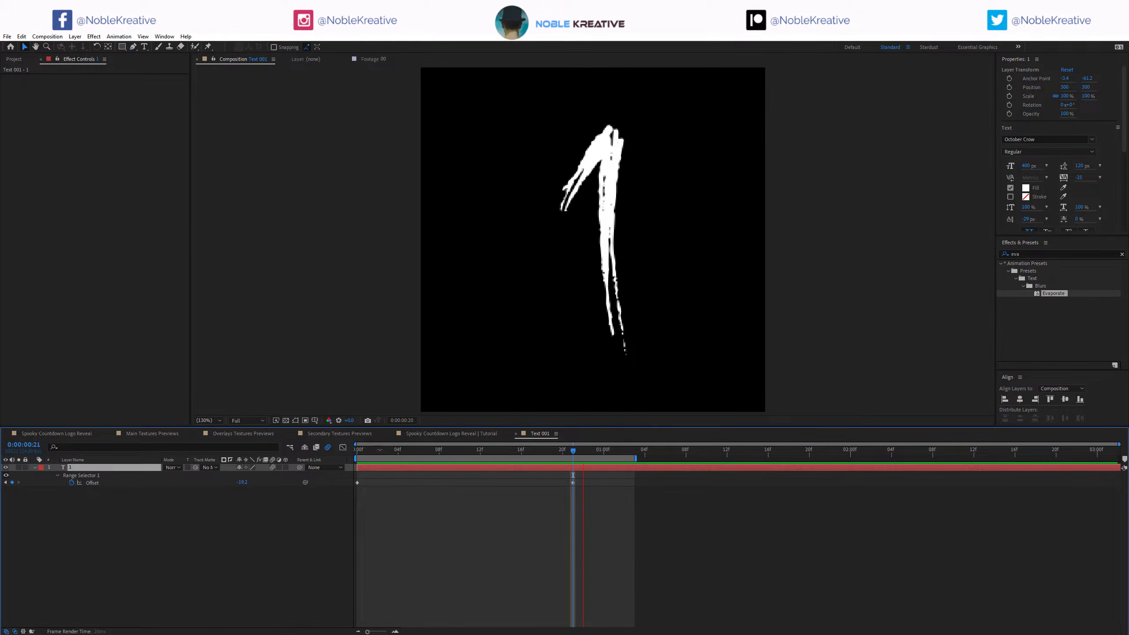
Set the Evaporate Animator's Scale to 120% and its Blur to 150.
drag(380, 449, 330, 457)
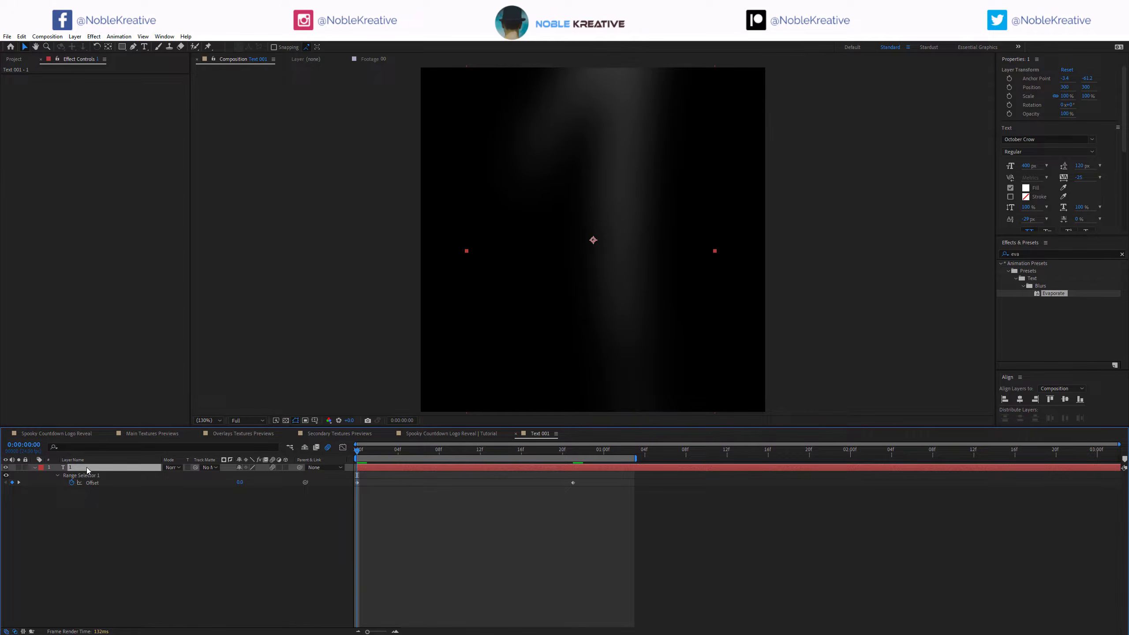
key(u)
key(u)
click(266, 573)
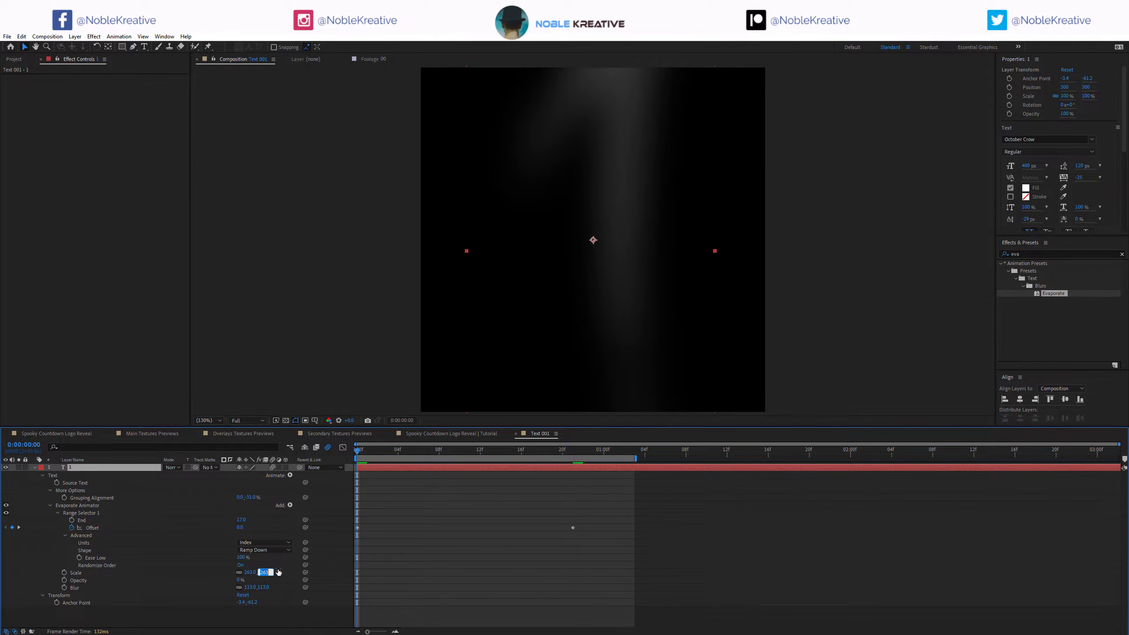
text(120)
key(Return)
click(260, 587)
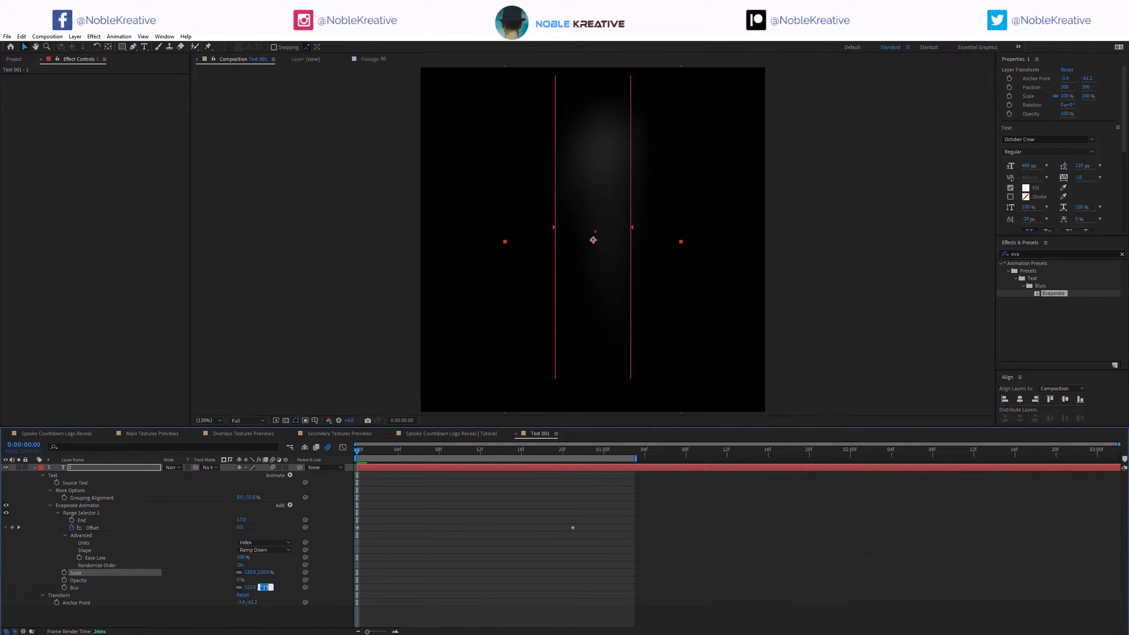
text(150)
key(Return)
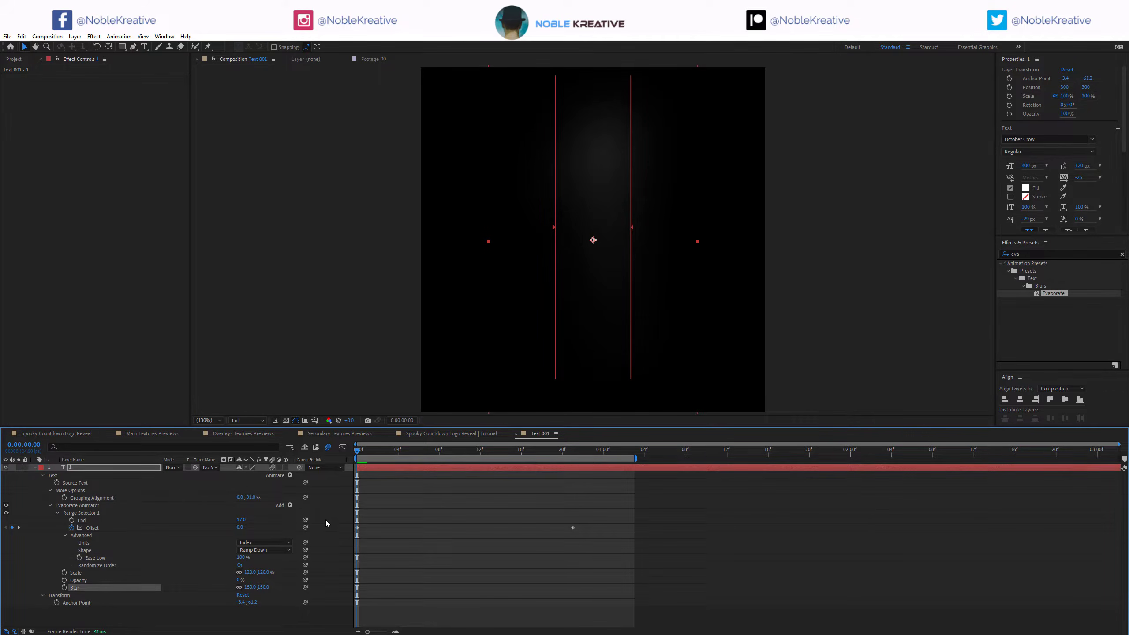
Preview the blurred reveal animation of the number 1.
click(326, 519)
key(space)
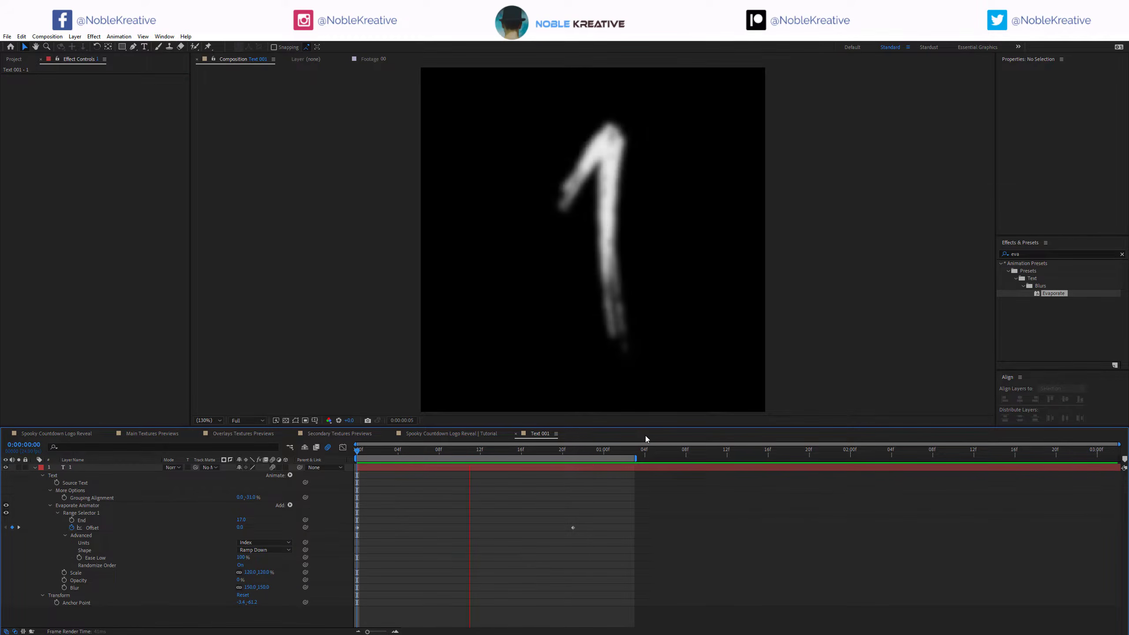
key(space)
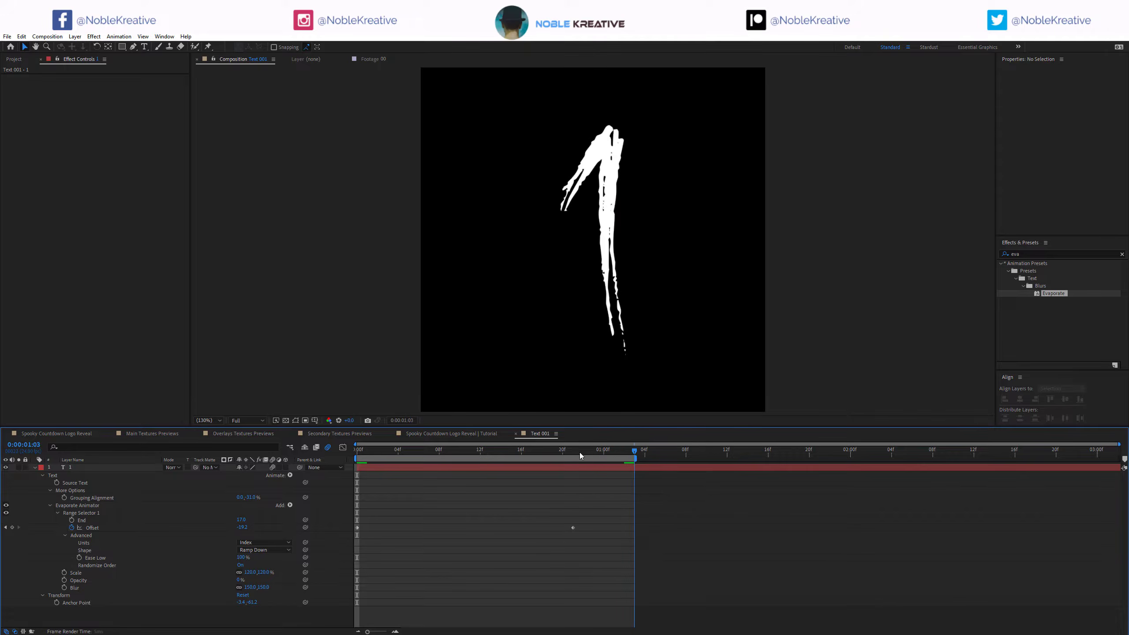
Trim the Text 001 composition to the work area and collapse the text layer's properties.
drag(579, 452, 637, 463)
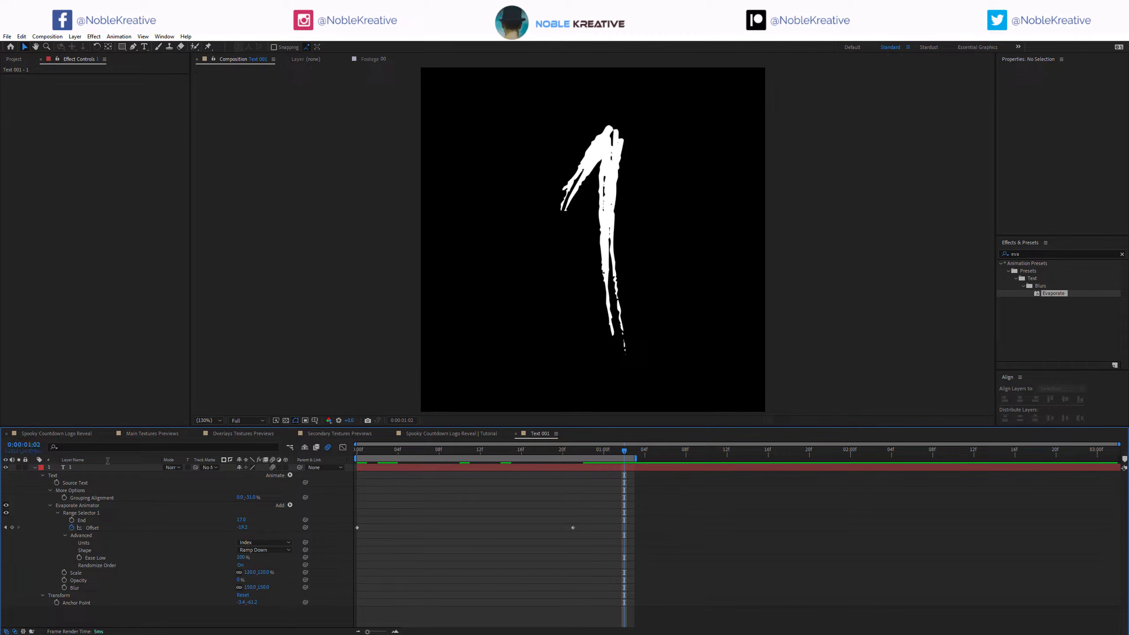
right_click(532, 459)
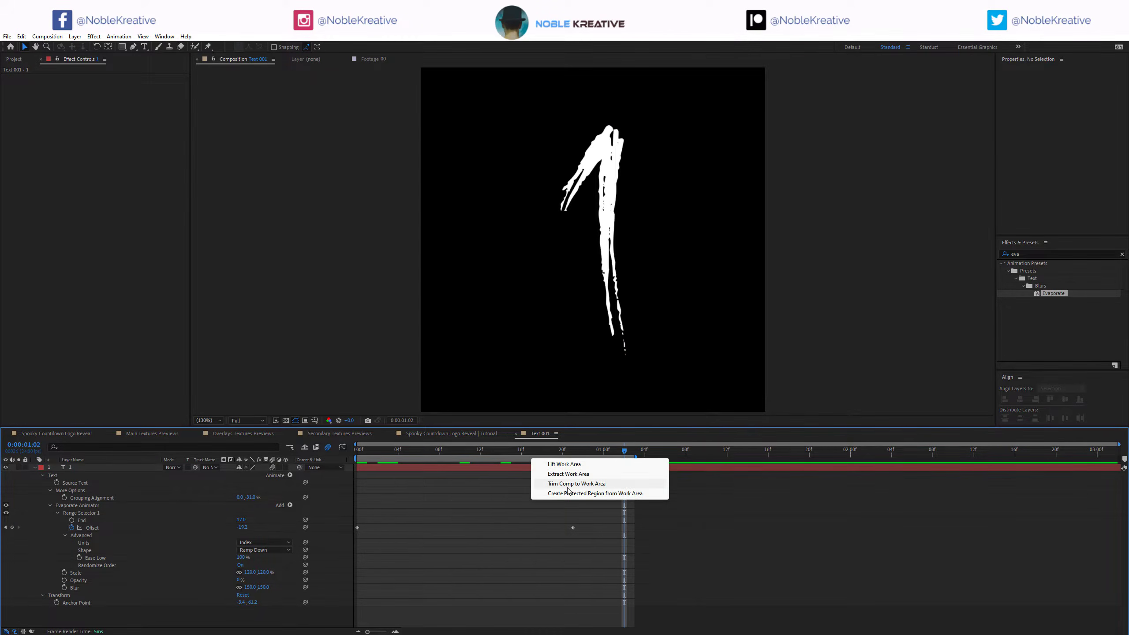
click(574, 484)
click(34, 467)
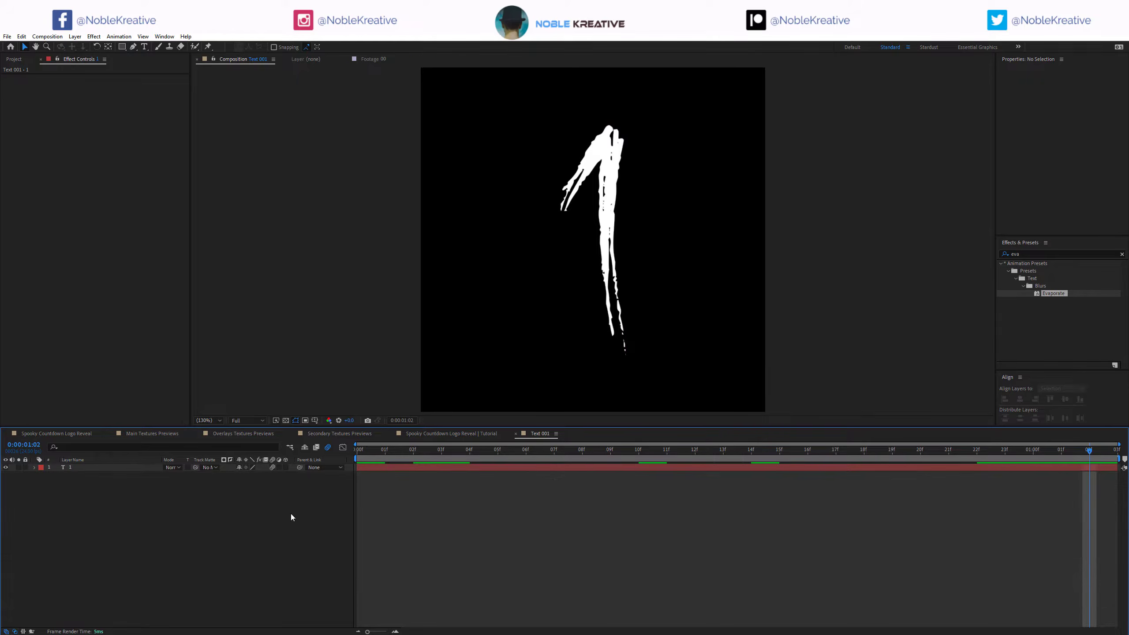
Locate Text 001 in the project and create a new composition from it.
right_click(314, 515)
click(351, 543)
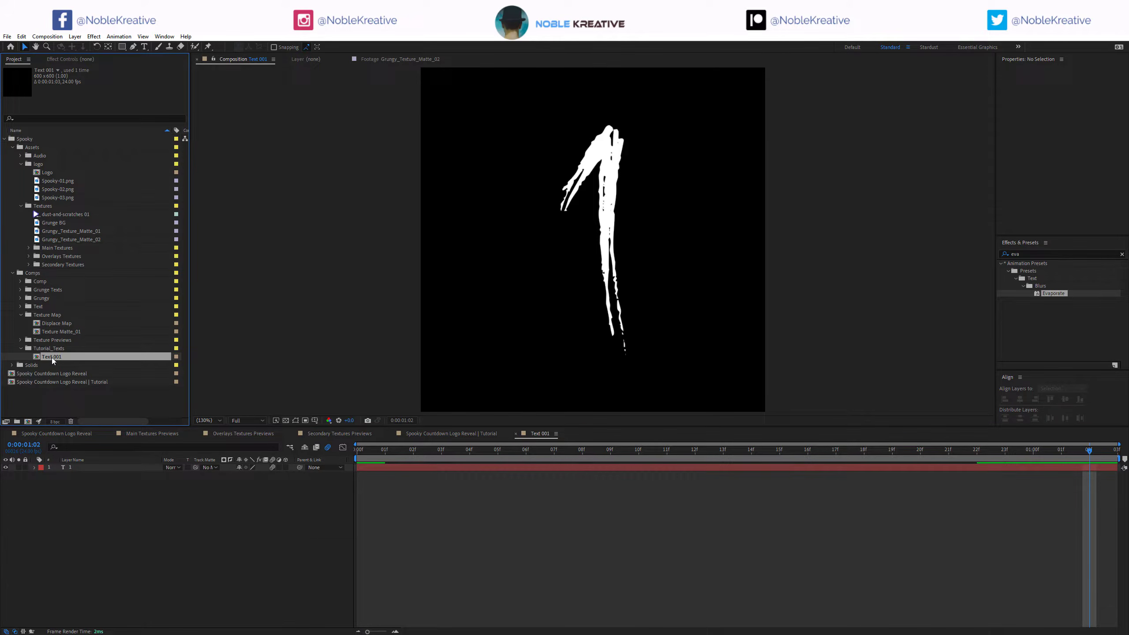
drag(51, 357, 28, 421)
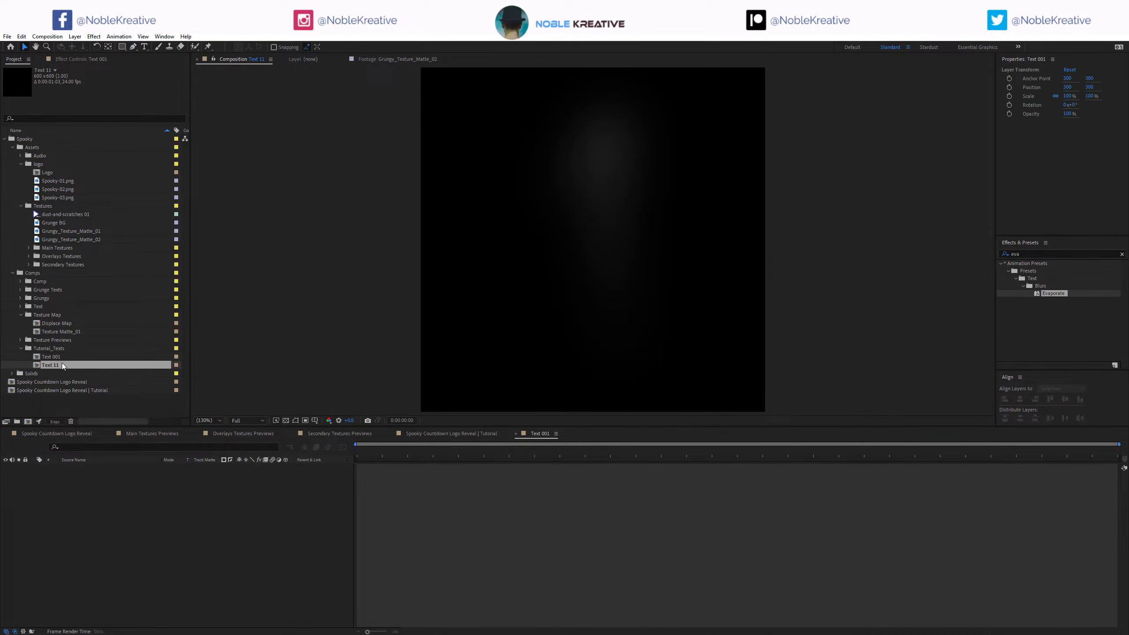
Rename the new composition as Grunge Text 001.
click(58, 364)
key(Return)
click(55, 365)
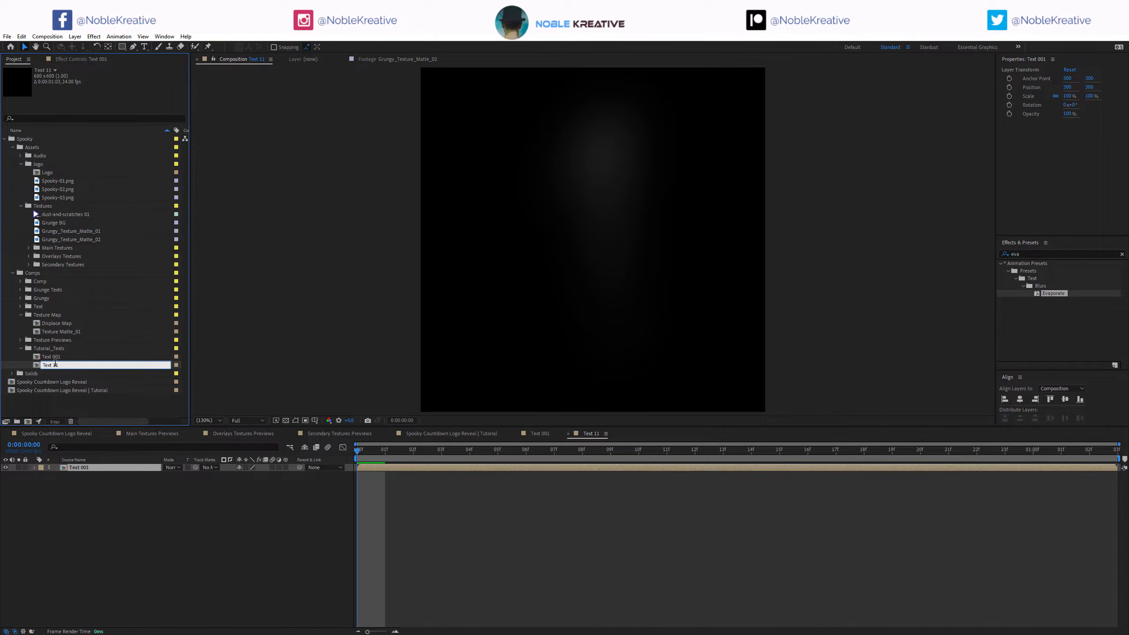
text(Grun)
text(01)
key(Return)
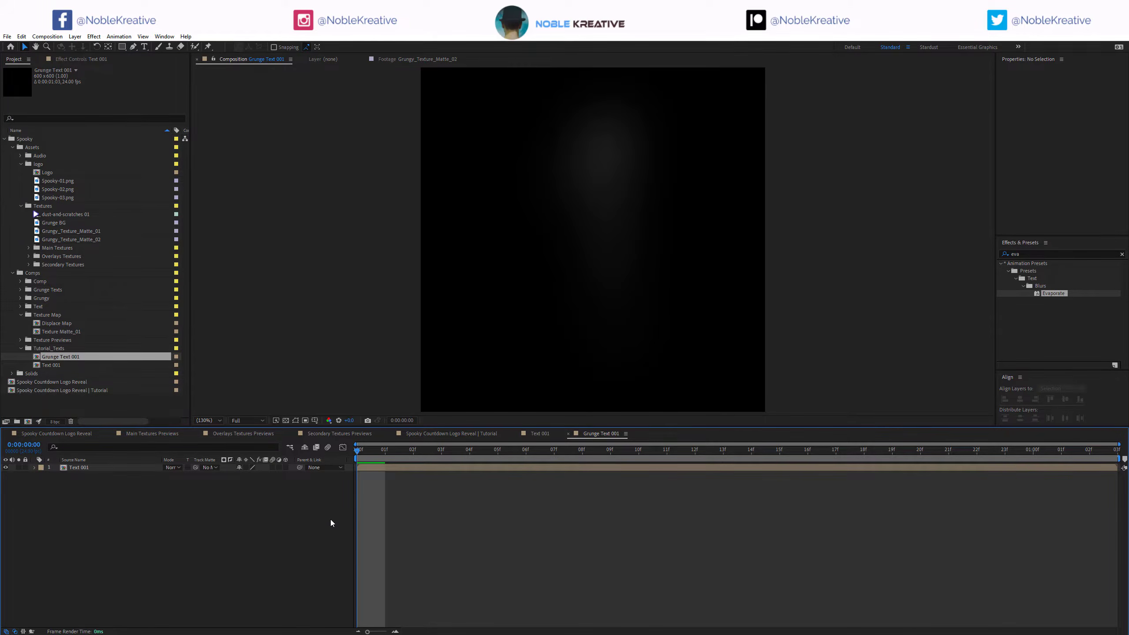
Create a new 1920 × 1080, 24 fps composition named TextureMatte_001.
key(ctrl+k)
text(TextureMatte_001)
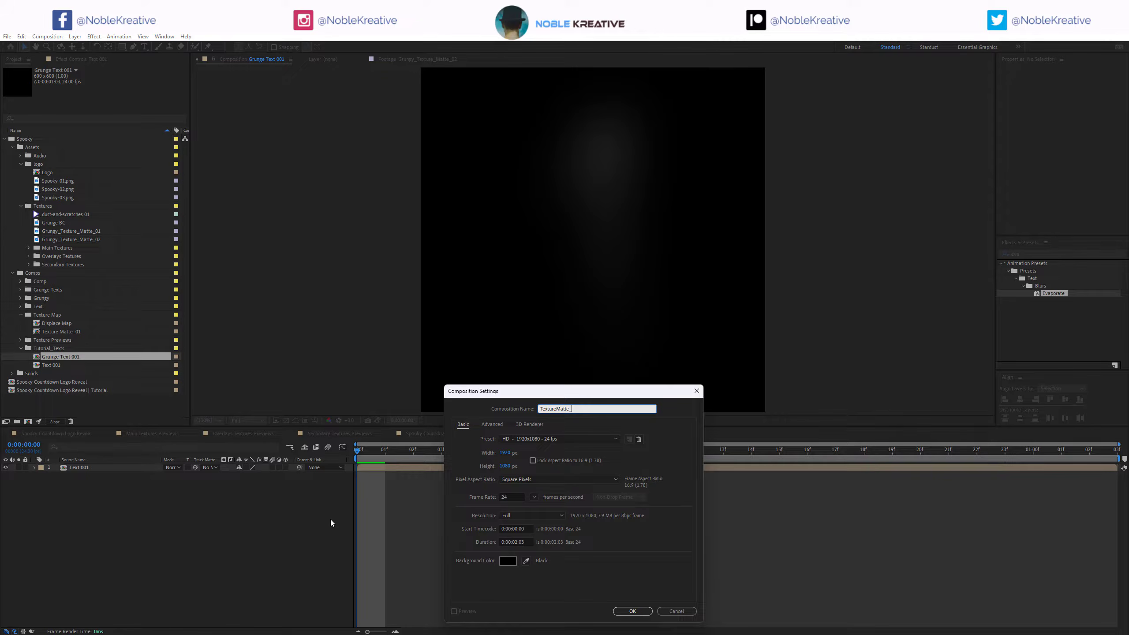
click(632, 611)
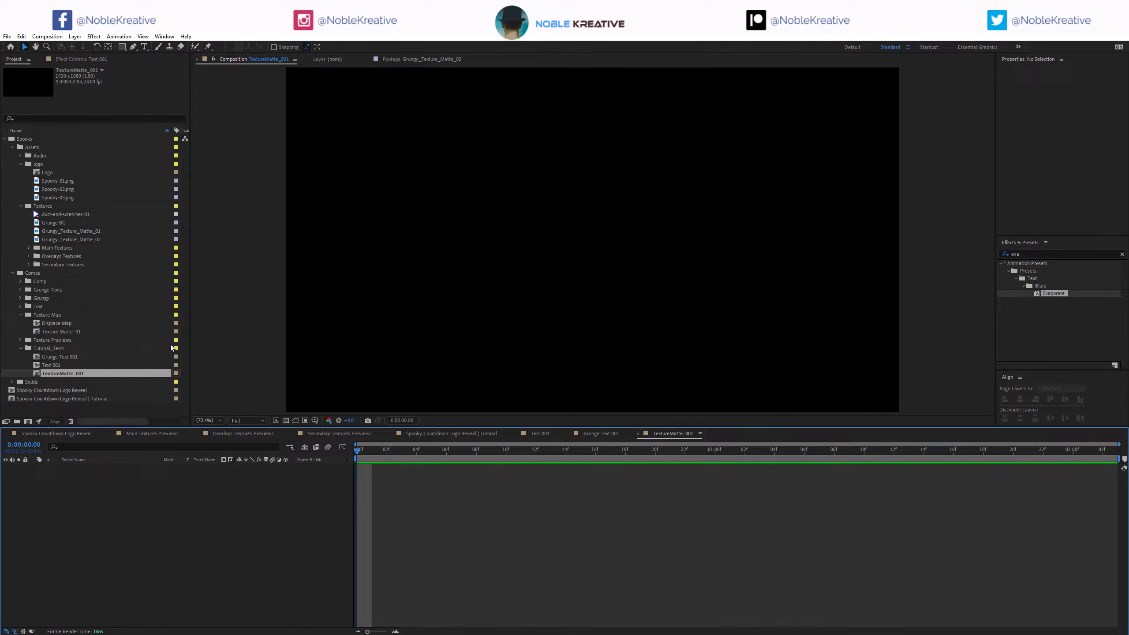
Inspect Grungy_Texture_Matte_01 and Grungy_Texture_Matte_02, and add both as layers to the TextureMatte_001 composition.
double_click(76, 233)
double_click(81, 238)
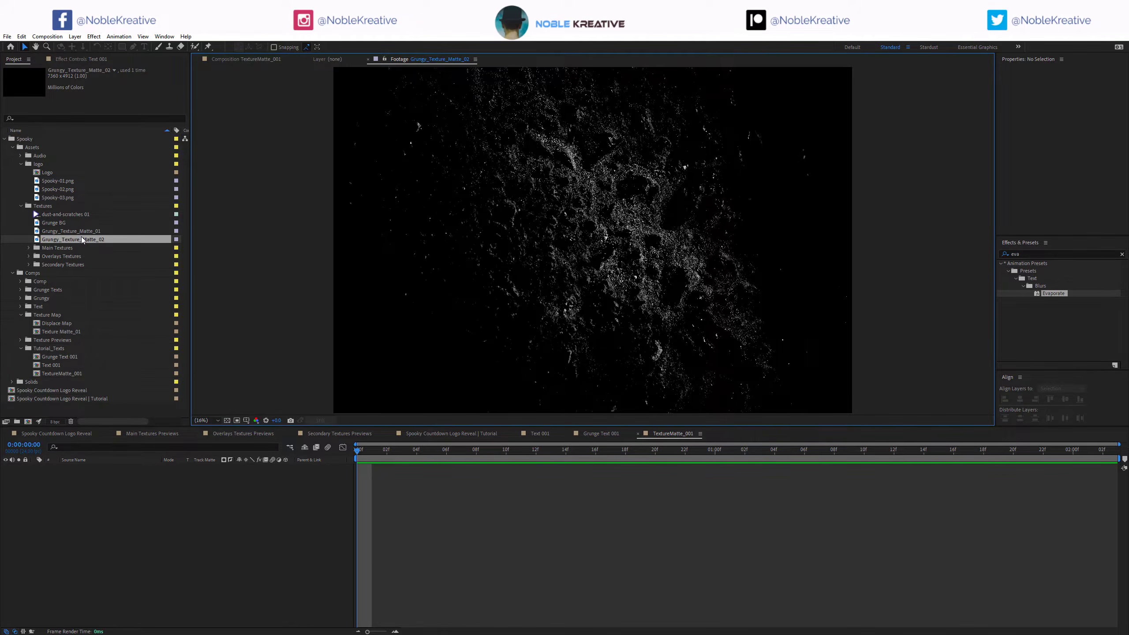
ctrl+click(84, 231)
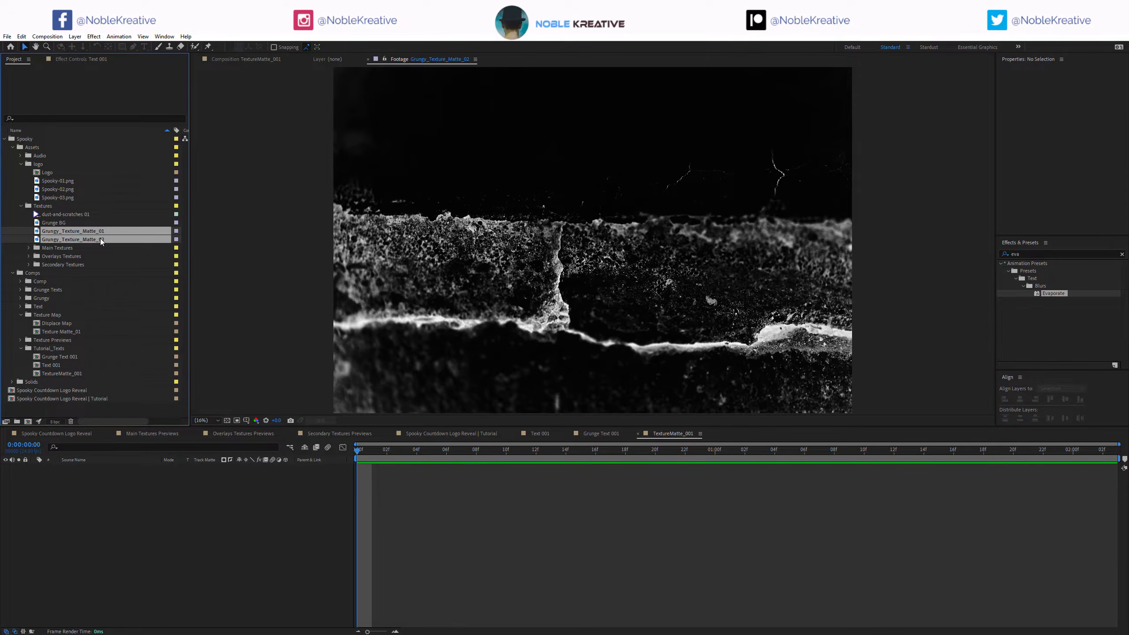
drag(101, 239, 111, 543)
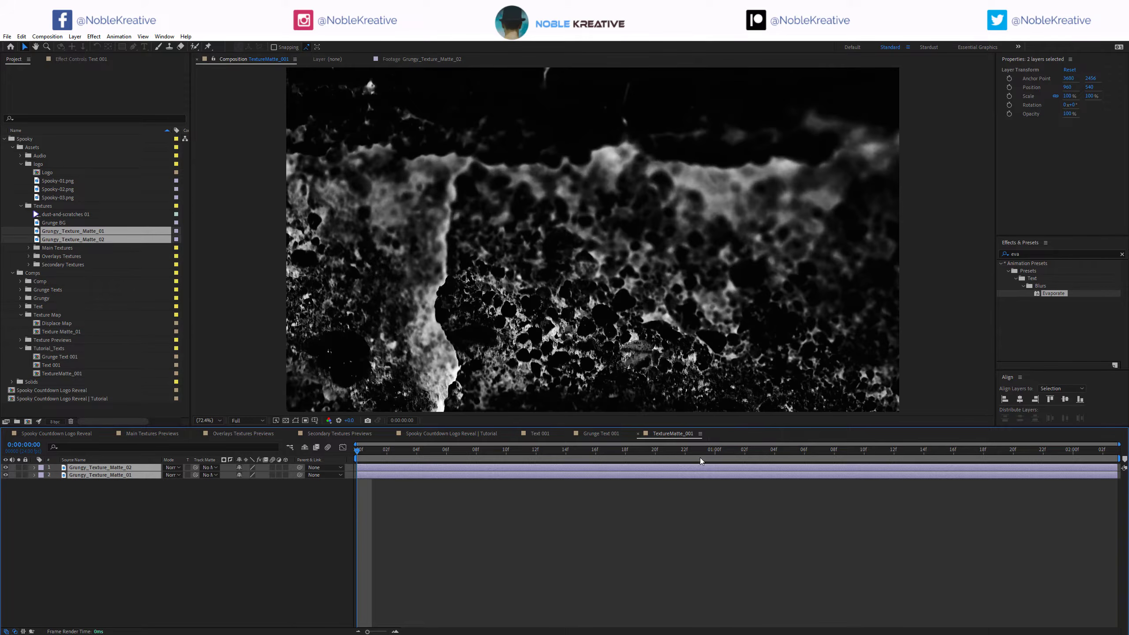
click(237, 539)
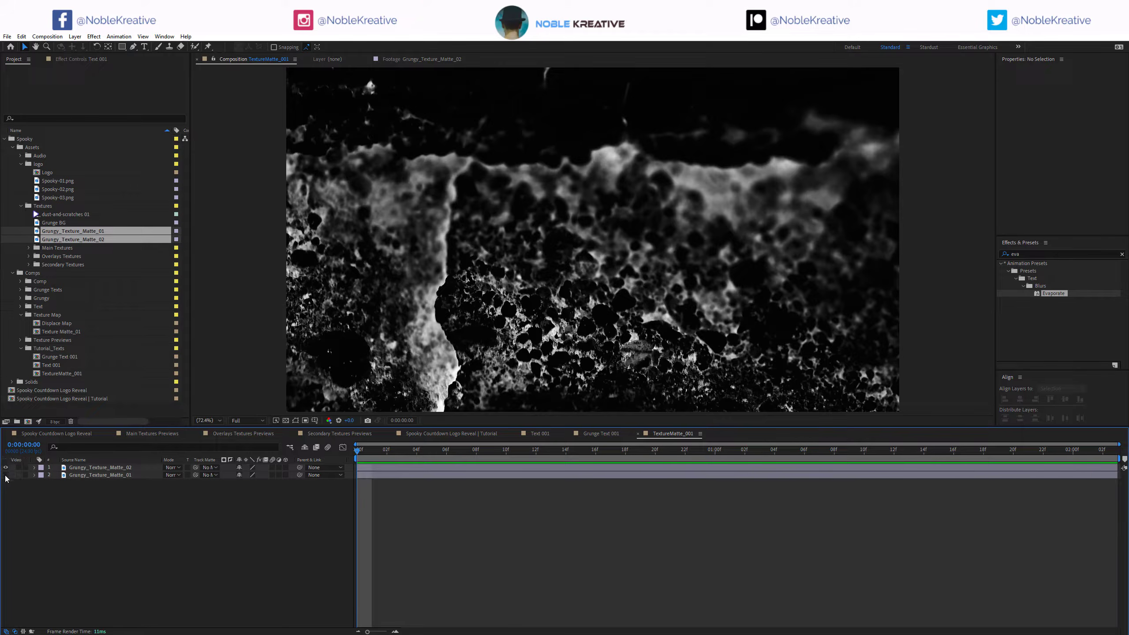
Hide the Grungy_Texture_Matte_01 layer and set the preview resolution to Auto.
click(5, 474)
click(112, 468)
scroll(489, 360, down, 1)
click(248, 420)
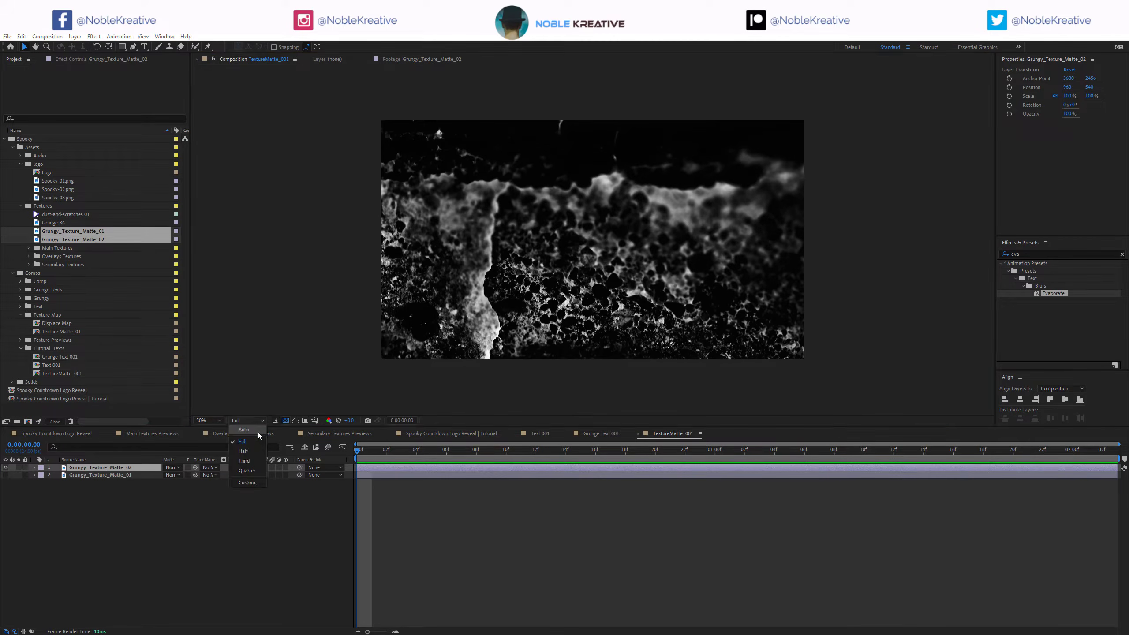
click(246, 475)
Scale the Grungy_Texture_Matte_02 layer to 67%.
key(s)
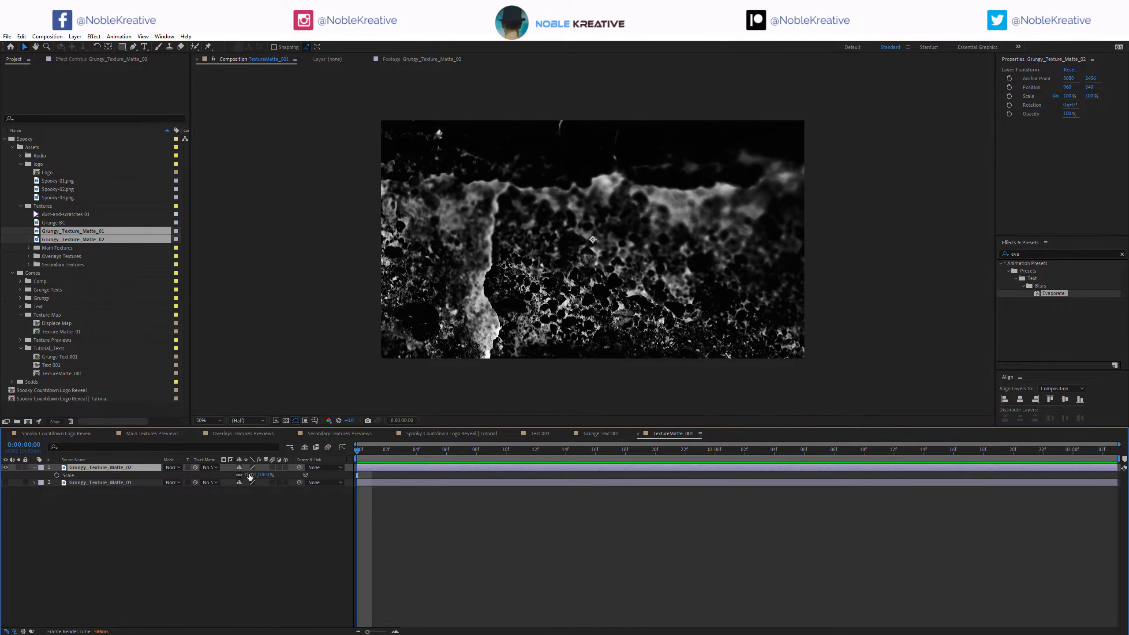
mouse_move(257, 474)
mouse_down()
mouse_move(223, 479)
mouse_move(238, 476)
mouse_up()
scroll(545, 310, down, 2)
Keyframe the Grungy_Texture_Matte_02 layer's position at frames 0, 1, 2, 4 and 6, moving the texture to a different spot each time.
drag(587, 356, 449, 251)
key(p)
key(alt+shift+p)
key(Page_Down)
drag(475, 202, 640, 283)
key(Page_Down)
click(12, 475)
drag(405, 455, 417, 454)
mouse_move(618, 249)
mouse_down()
mouse_move(703, 175)
mouse_move(728, 178)
mouse_move(720, 201)
mouse_move(634, 225)
mouse_move(633, 235)
mouse_up()
click(445, 453)
scroll(711, 209, down, 1)
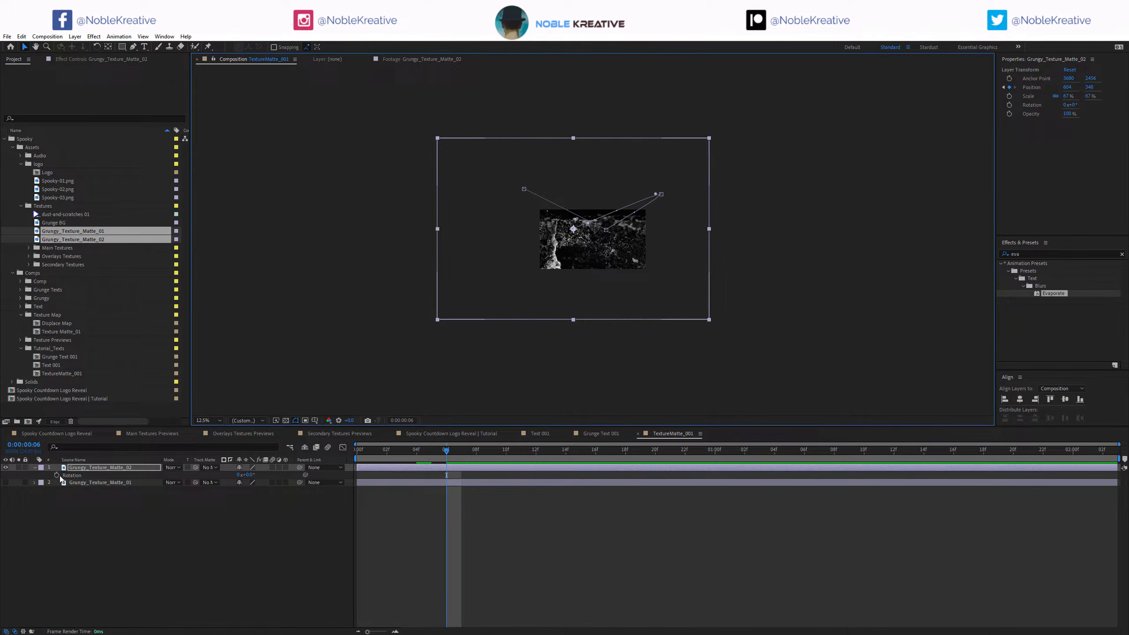
Start rotation keyframes at frame 6, then set the rotation to -90° at frame 5 and reposition the texture over the composition.
click(57, 474)
key(y)
key(u)
click(431, 452)
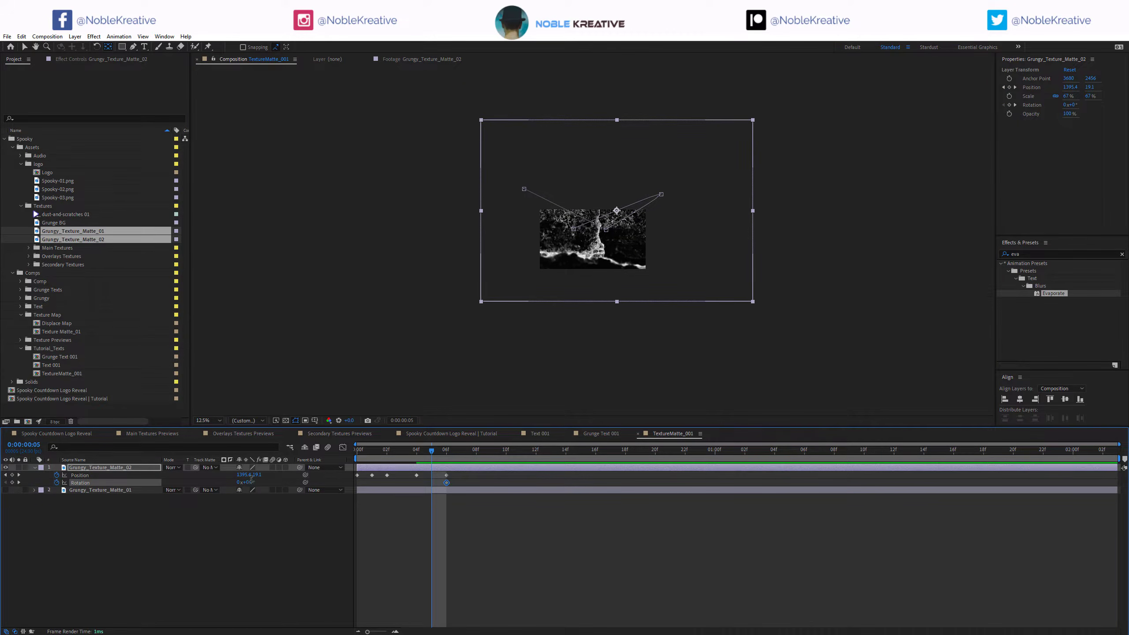
click(249, 482)
text(-90)
key(Return)
click(584, 315)
drag(609, 309, 585, 309)
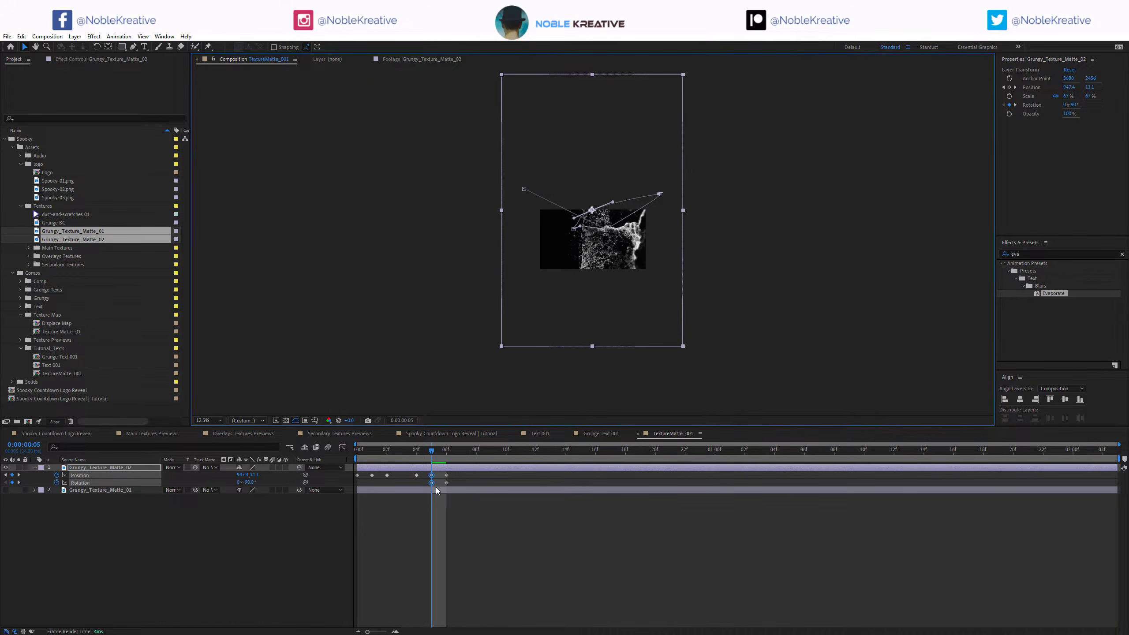
click(402, 450)
click(18, 483)
click(12, 482)
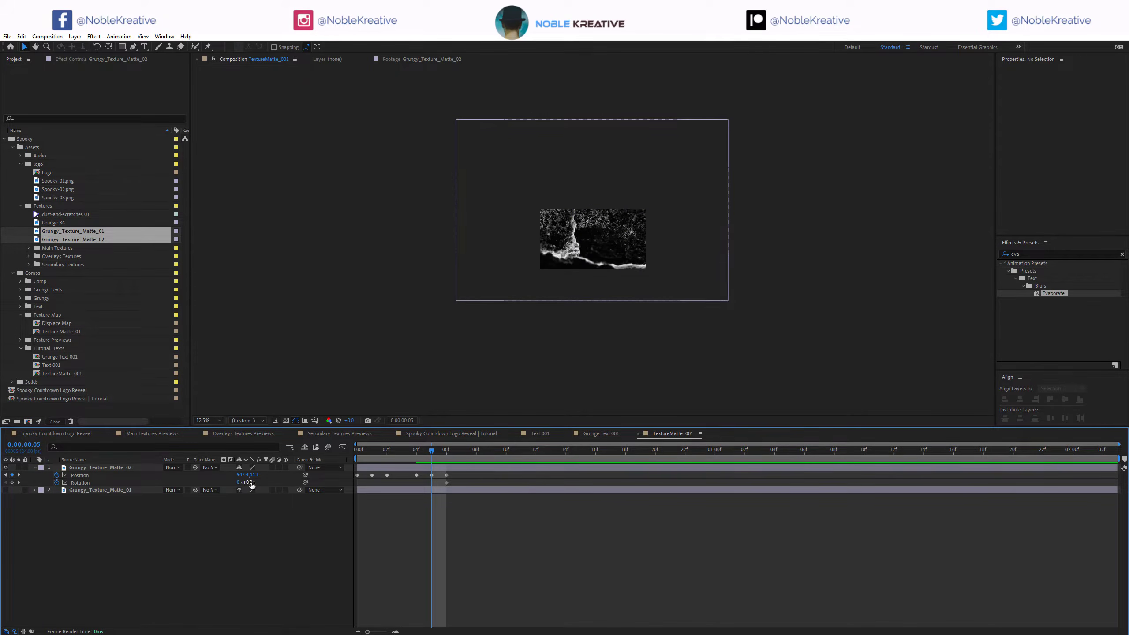
key(ctrl+z)
Set the texture's rotation to 0° at frame 4 and nudge its position slightly.
key(Page_Up)
click(249, 483)
text(0)
key(Return)
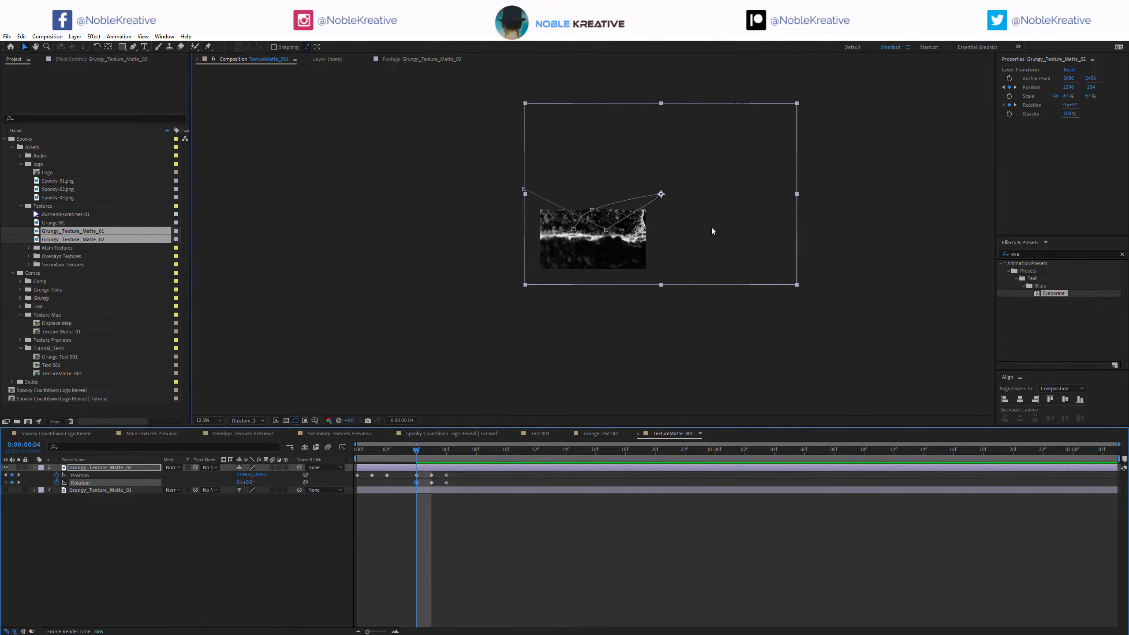
drag(710, 229, 702, 230)
Convert all of the texture's position and rotation keyframes to hold keyframes.
click(401, 451)
drag(471, 474, 374, 487)
right_click(432, 483)
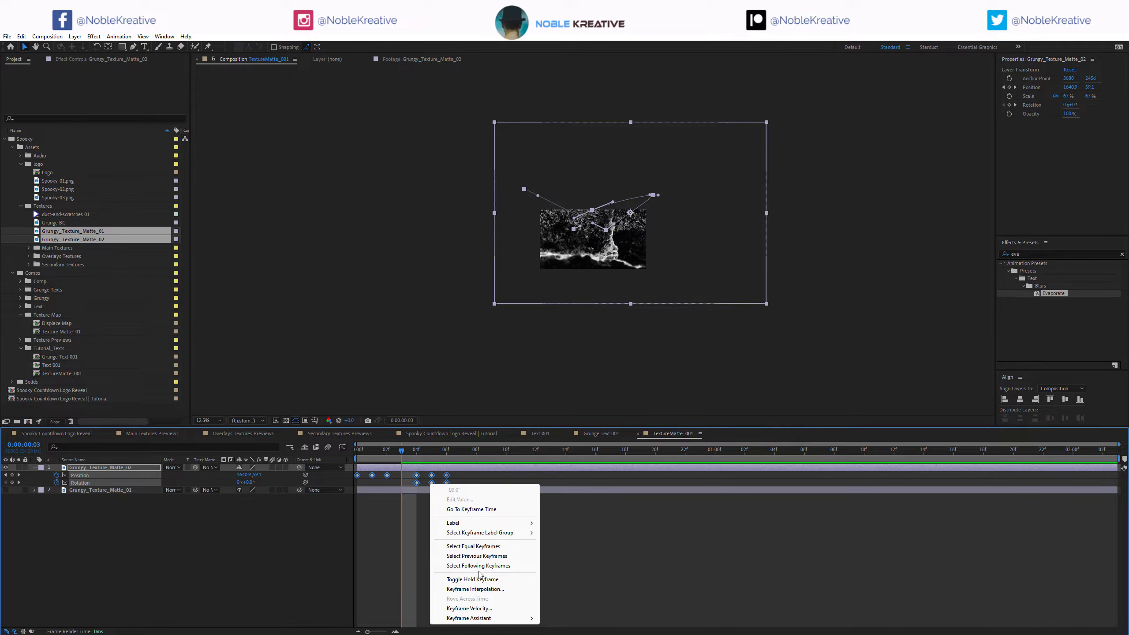
click(507, 582)
Keyframe further position shifts of the texture at frames 7, 9, 10 and 11, with the rotation set to 90°.
drag(402, 450, 461, 451)
click(463, 518)
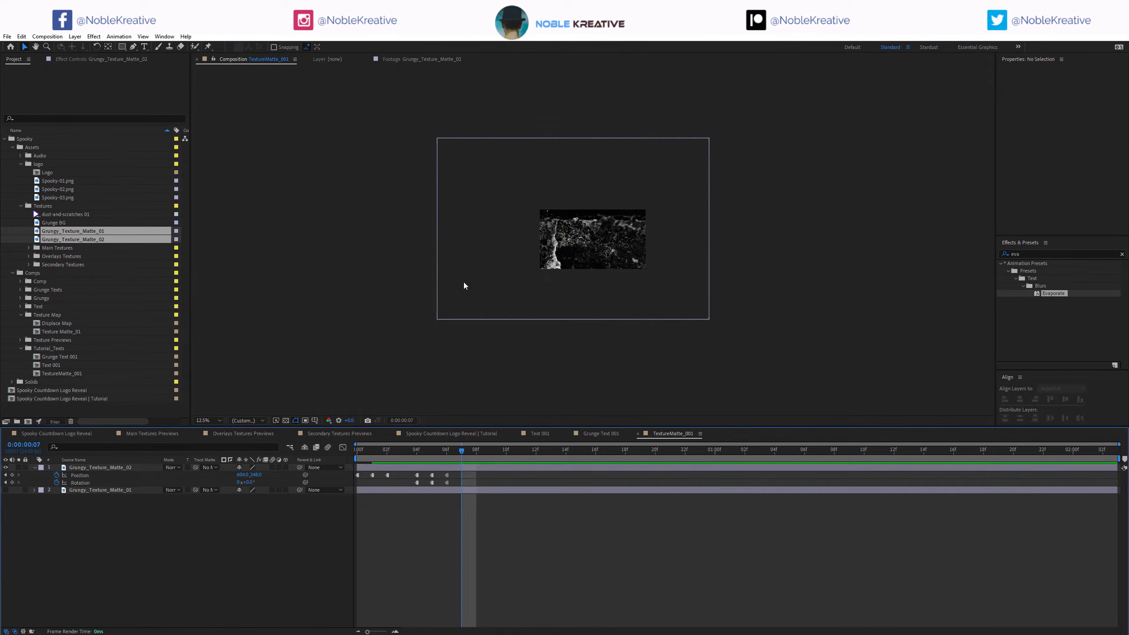
drag(464, 282, 582, 254)
click(491, 451)
click(506, 451)
click(250, 482)
text(90)
click(520, 451)
drag(651, 311, 547, 243)
Add a rotation keyframe at frame 12, then set the rotation to 0° and reposition the texture at frame 13.
key(Page_Down)
click(12, 483)
key(Page_Down)
click(250, 482)
text(0)
drag(577, 200, 539, 242)
click(517, 482)
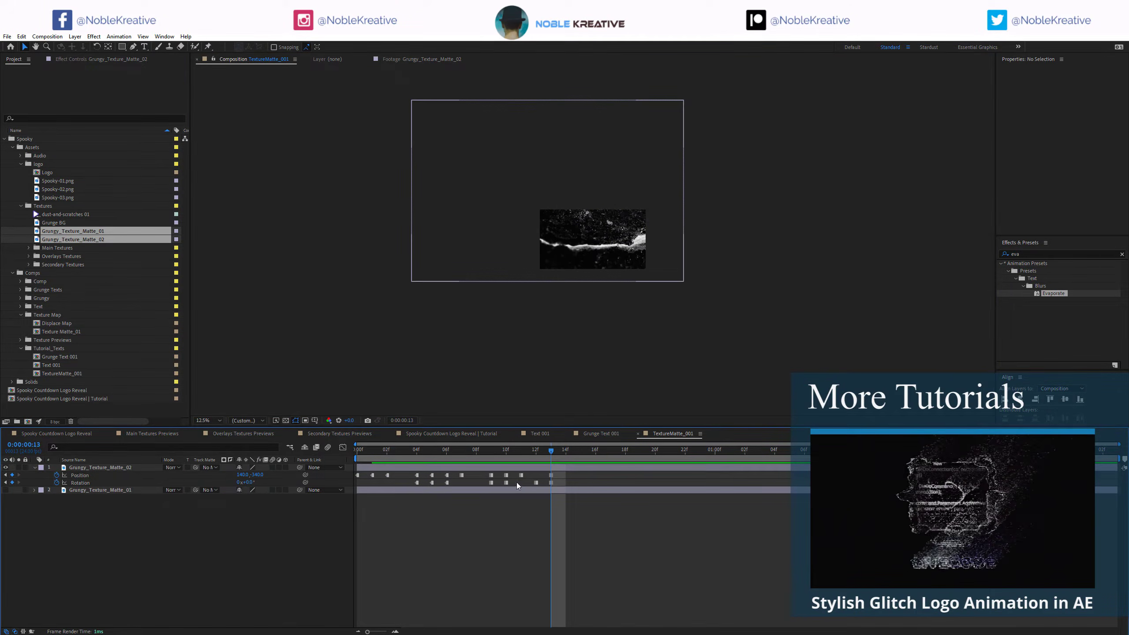
Add loopOut() expressions to the Position and Rotation of the Grungy_Texture_Matte_02 layer.
alt+click(57, 475)
text(loopOut()
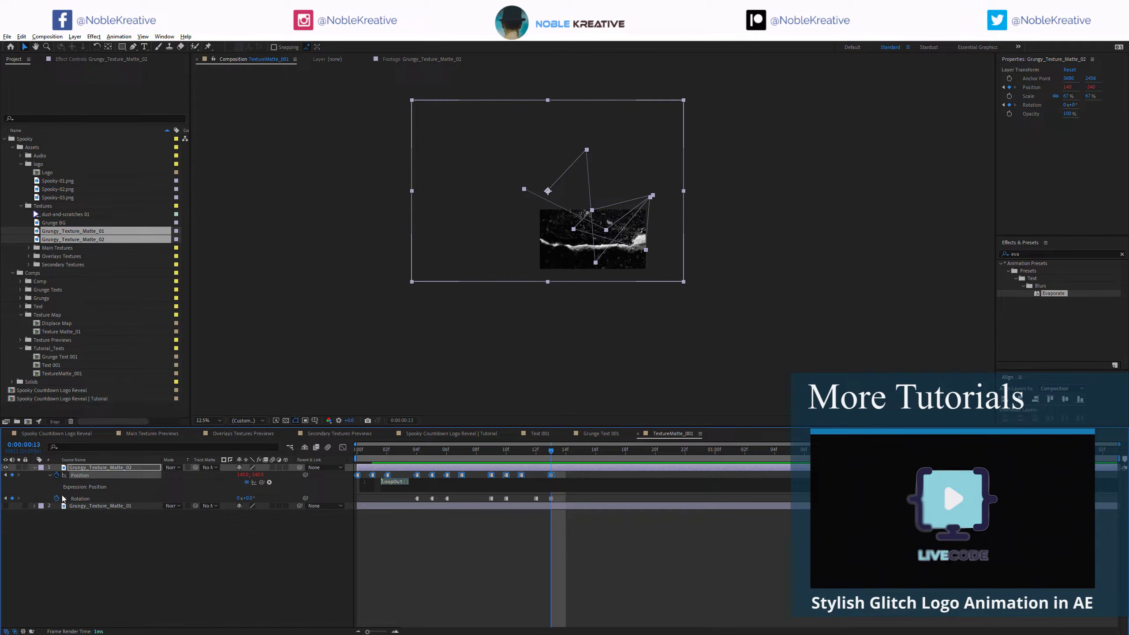
click(57, 499)
alt+click(58, 500)
text(loopOut())
click(471, 557)
mouse_move(403, 454)
mouse_down()
mouse_move(636, 451)
mouse_move(361, 460)
mouse_move(879, 448)
mouse_move(678, 464)
mouse_move(417, 464)
mouse_up()
Create a gray 1920 × 1080 solid and send it to the bottom of the layer stack.
key(ctrl+y)
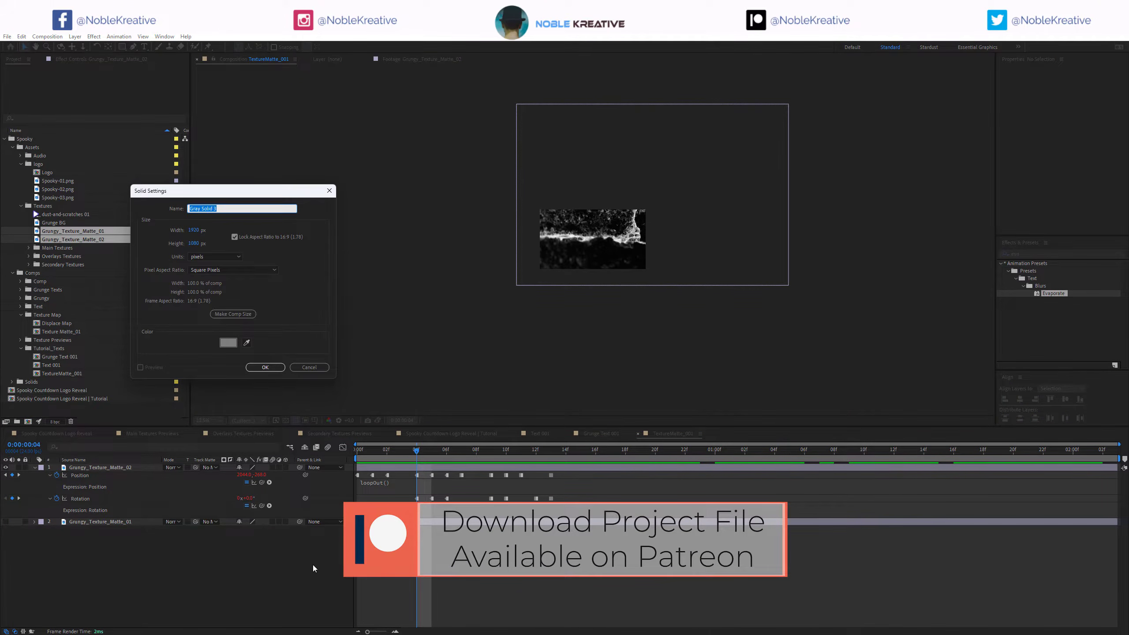
click(232, 342)
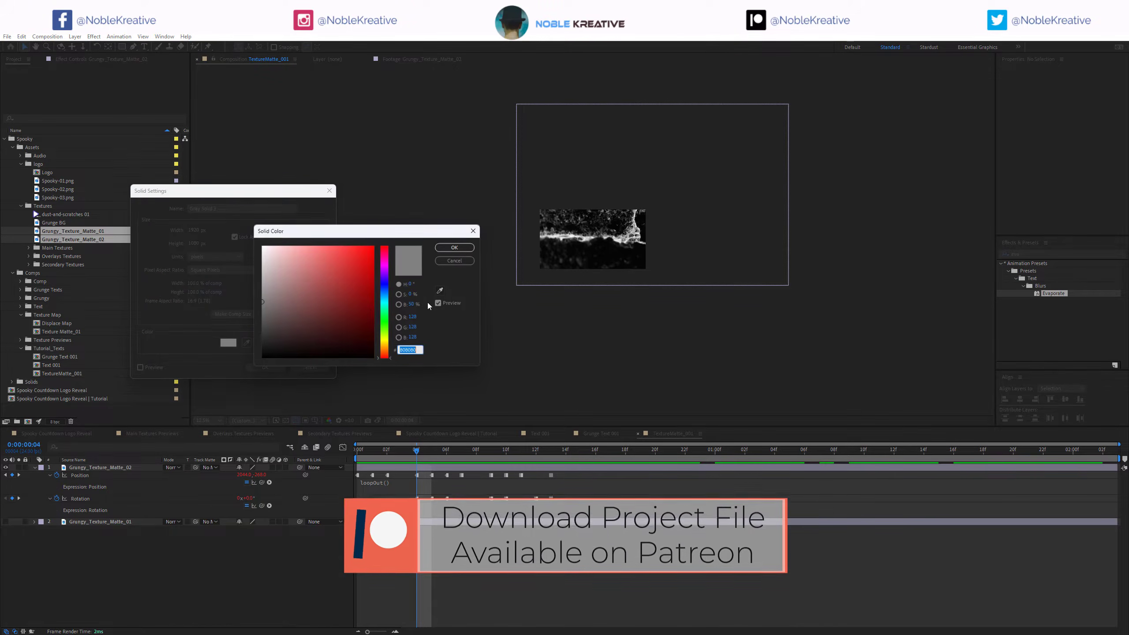
key(Return)
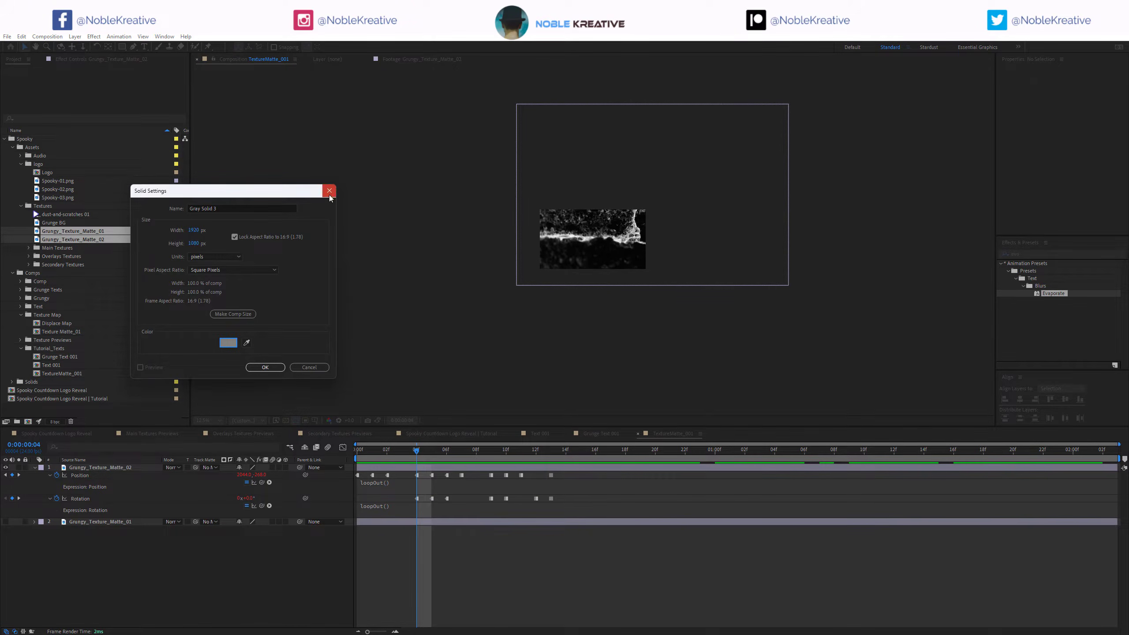
key(Return)
key(ctrl+shift+bracketleft)
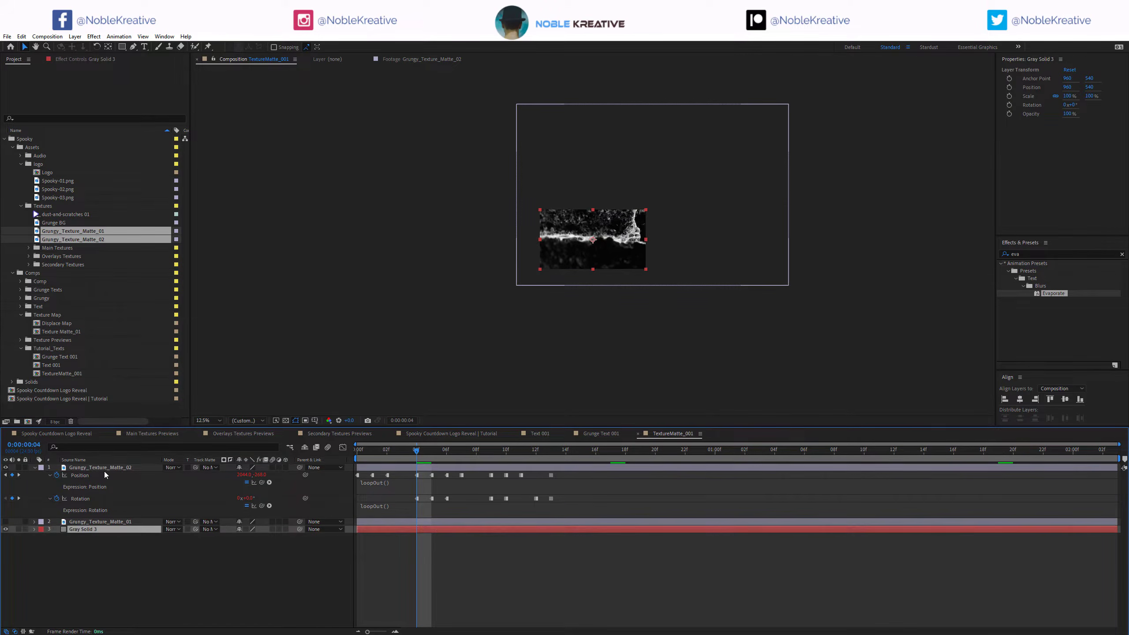
Set the Grungy_Texture_Matte_02 layer's blending mode to Lighten.
click(103, 467)
click(178, 467)
click(187, 176)
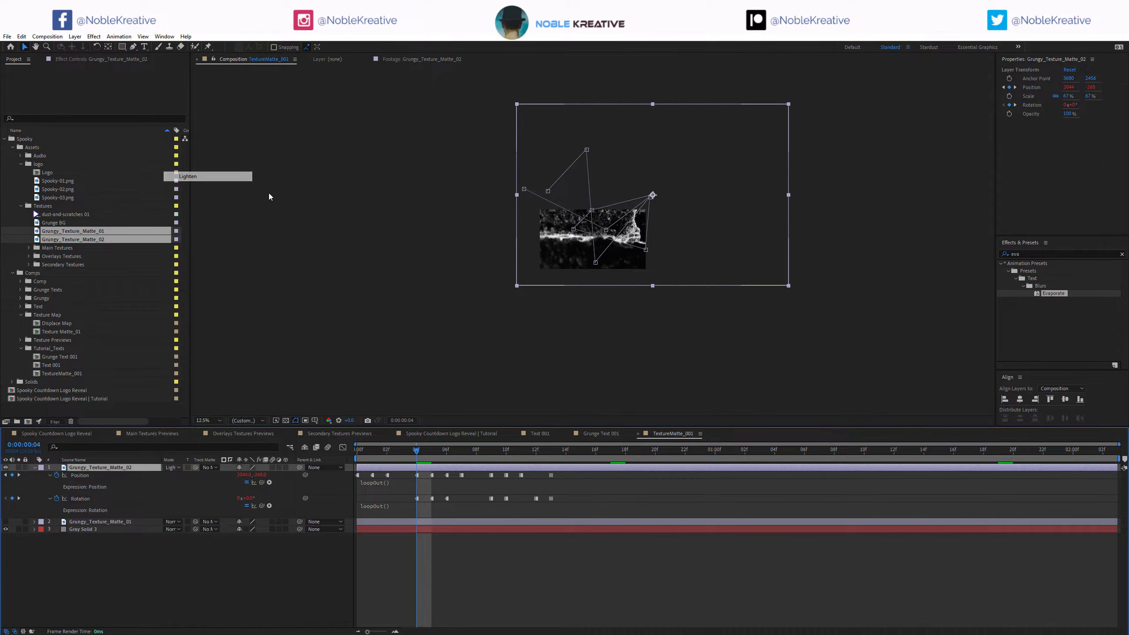
Preview the looping texture movement over the gray solid.
drag(510, 452, 369, 461)
key(space)
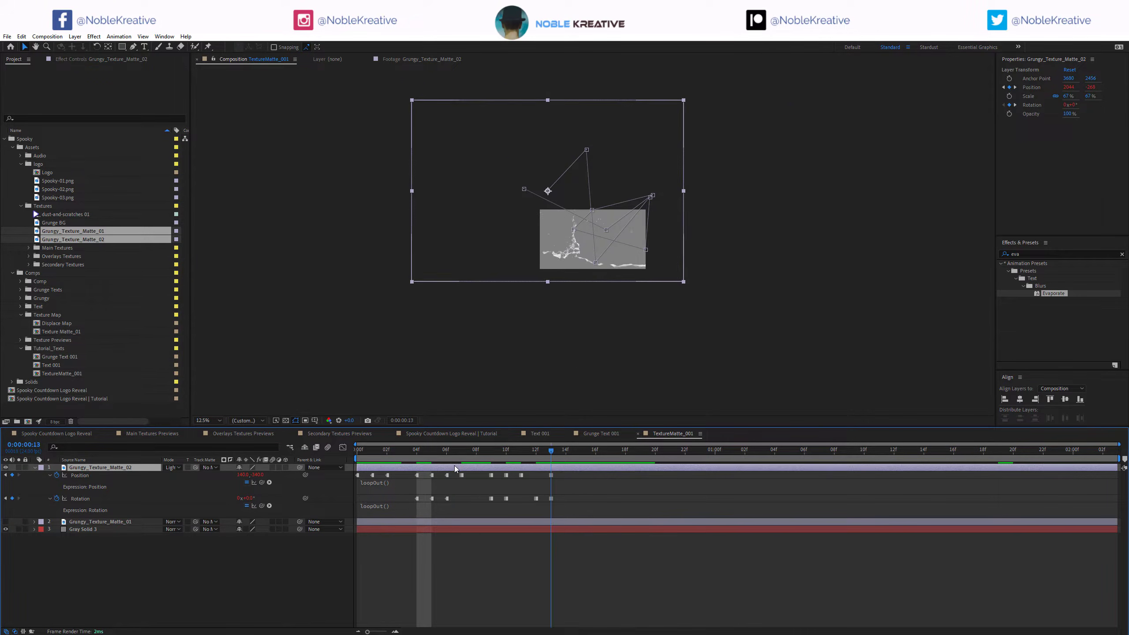
key(space)
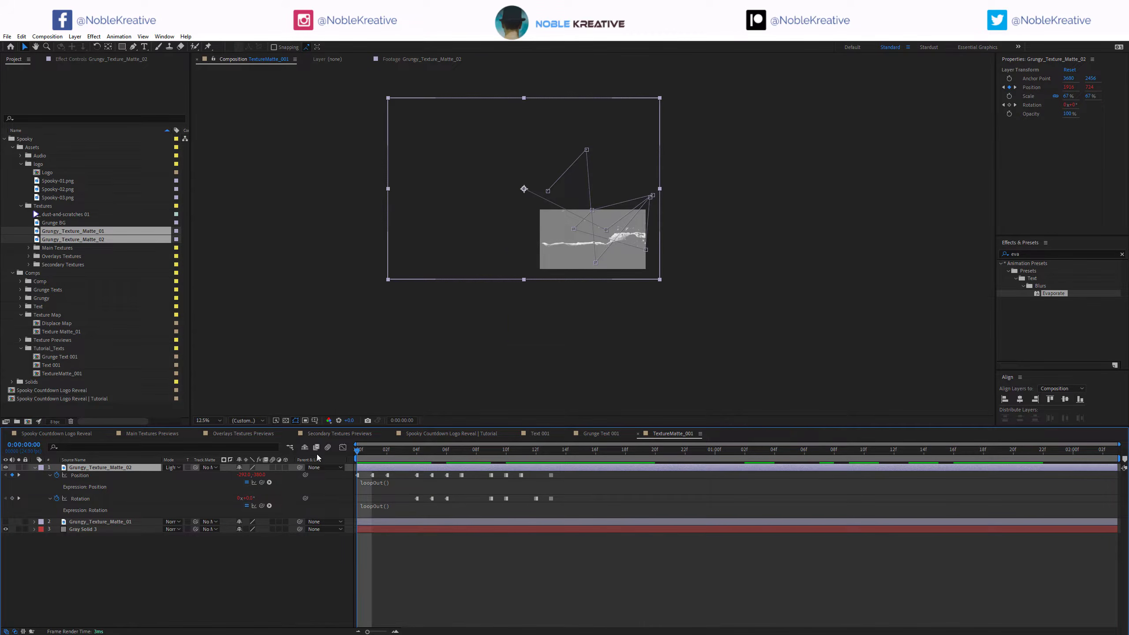
Keyframe the Grungy_Texture_Matte_02 layer's opacity to flicker between 0% and 100% at frames 0, 1, 2, 4, 5, 7, 8 and 10.
key(t)
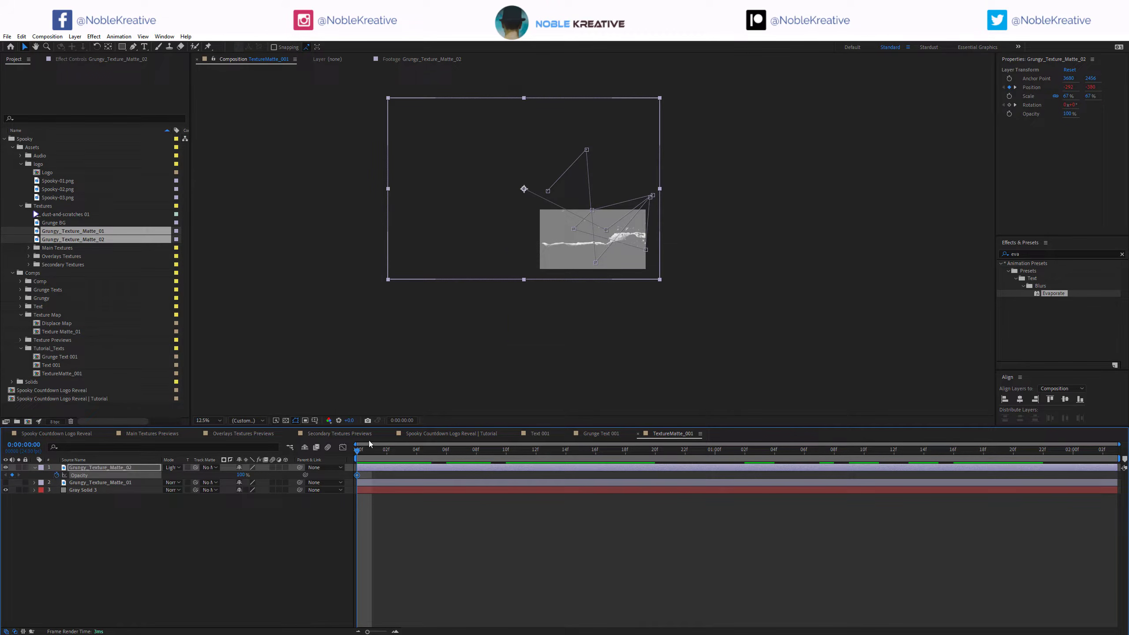
key(period)
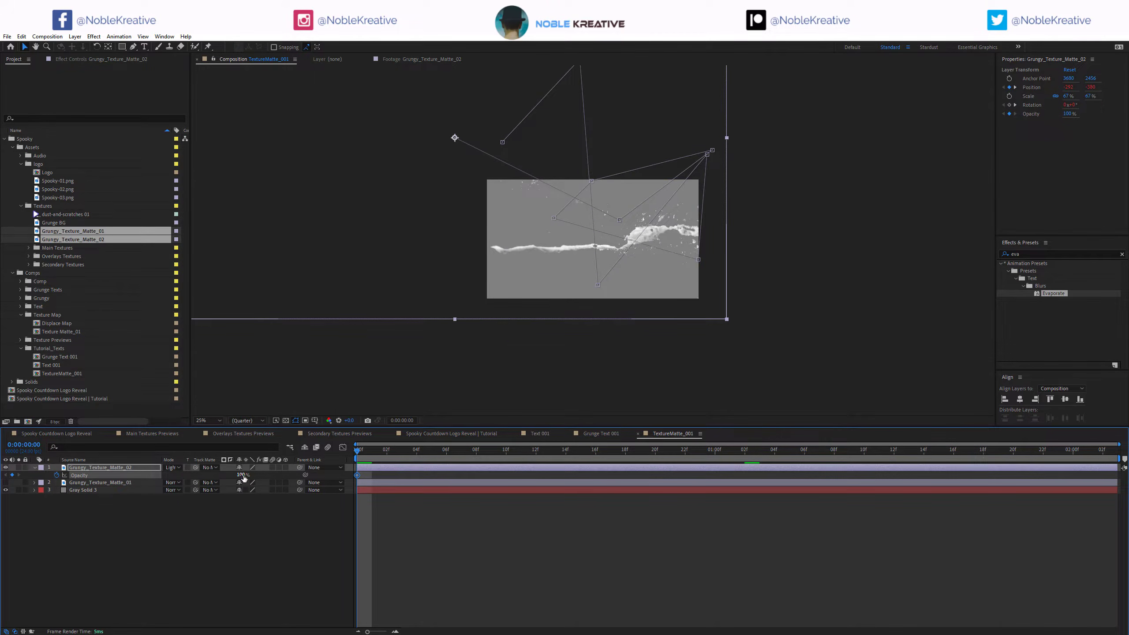
key(Page_Down)
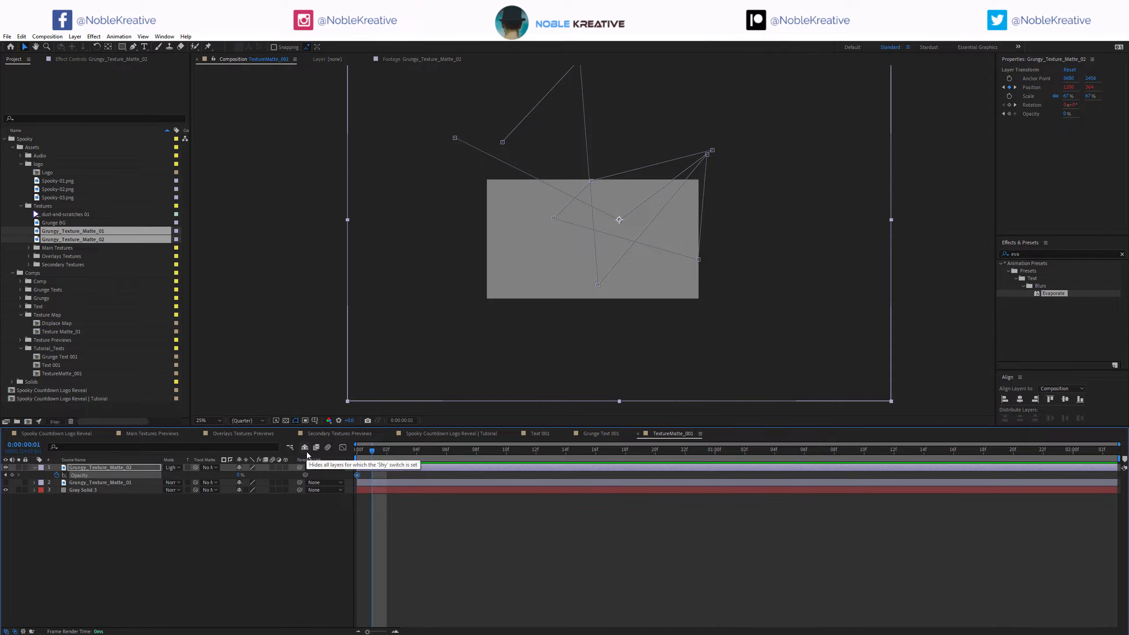
drag(240, 475, 521, 472)
key(Page_Down)
key(Page_Down)
key(Page_Down)
key(Page_Down)
click(12, 475)
drag(240, 475, 489, 475)
key(Page_Down)
key(Page_Down)
key(Page_Down)
click(12, 475)
key(Page_Down)
key(Page_Down)
key(Page_Down)
key(Page_Down)
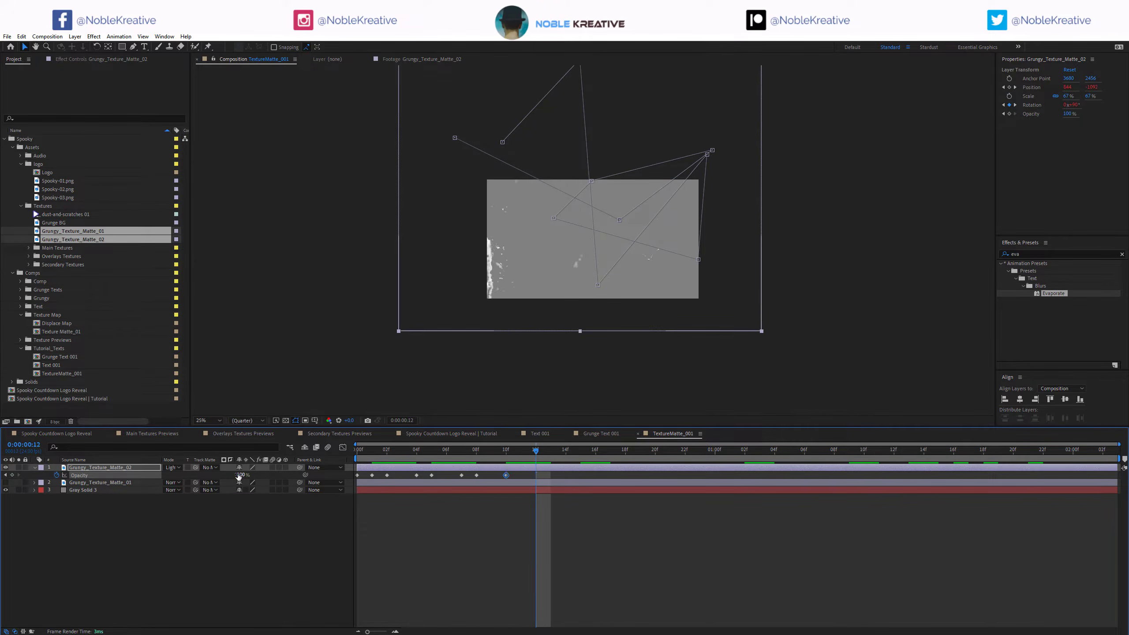
Continue the opacity flicker with keyframes at frames 12, 13, 15, 17, 18 and 20, ending at 0%.
key(Page_Down)
key(Page_Down)
key(Page_Down)
drag(240, 475, 133, 475)
click(12, 475)
key(Page_Down)
key(Page_Down)
key(Page_Down)
key(Page_Down)
key(Page_Down)
Convert all of the layer's opacity keyframes to hold keyframes and scrub through the result.
drag(663, 472, 355, 481)
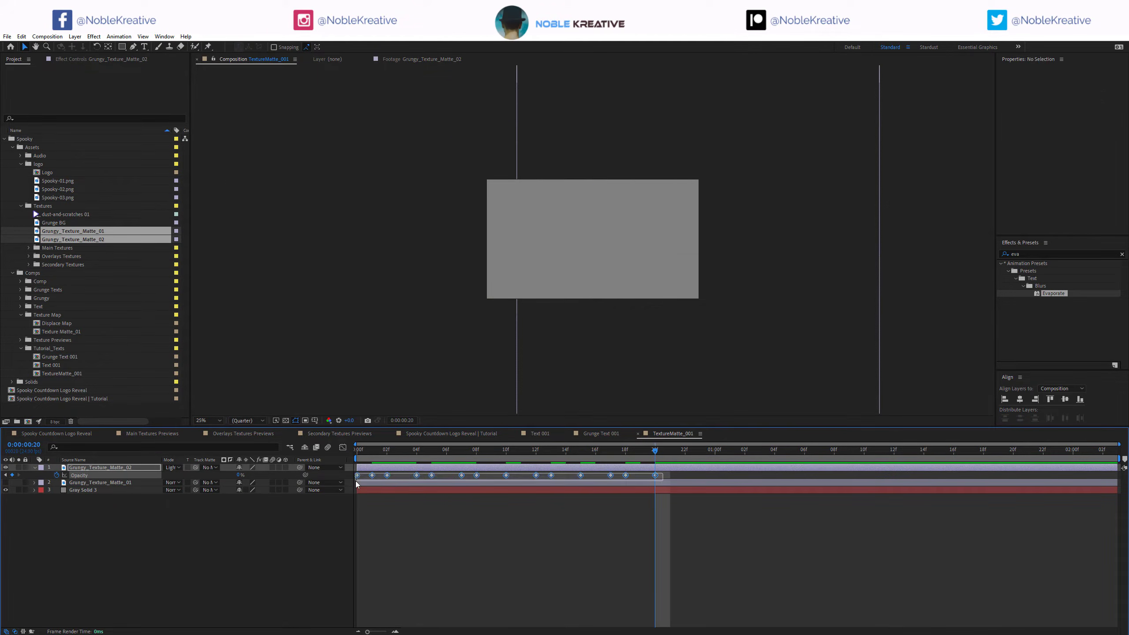
right_click(387, 476)
click(442, 571)
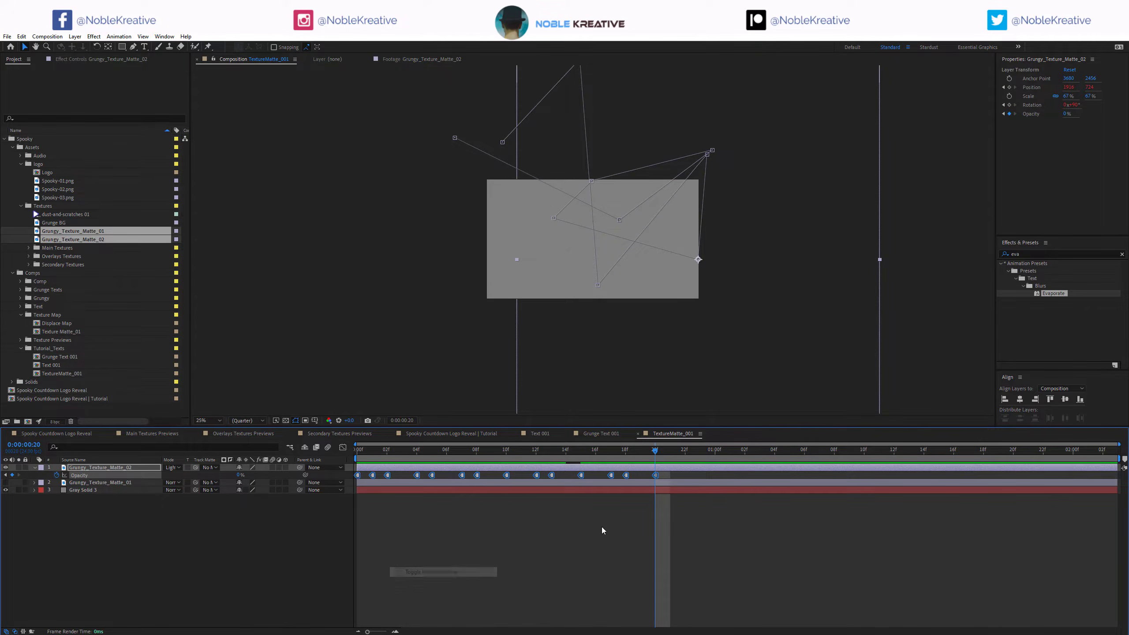
drag(636, 456, 804, 454)
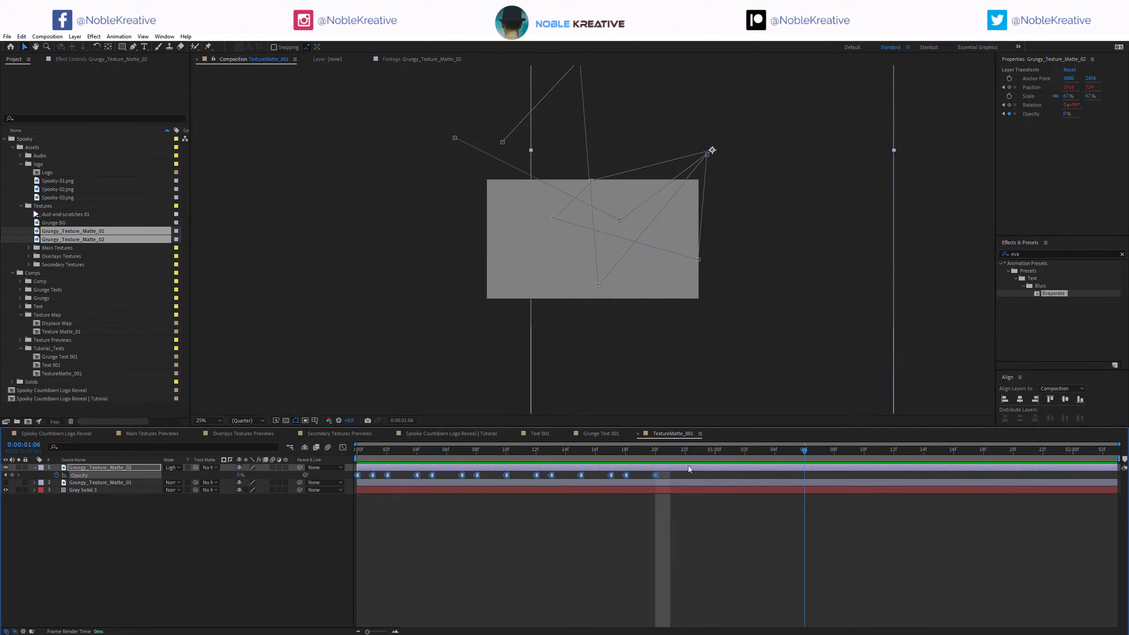
Add a loopOut() expression to the Grungy_Texture_Matte_02 layer's Opacity and preview the flickering texture.
alt+click(59, 476)
text(loopOut()
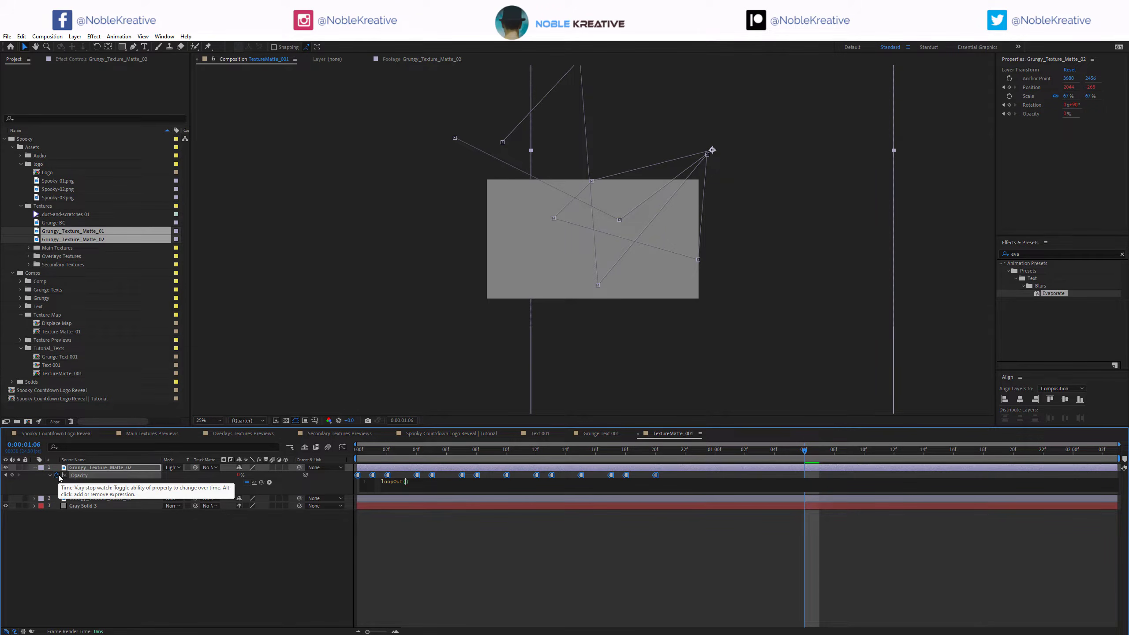
click(537, 547)
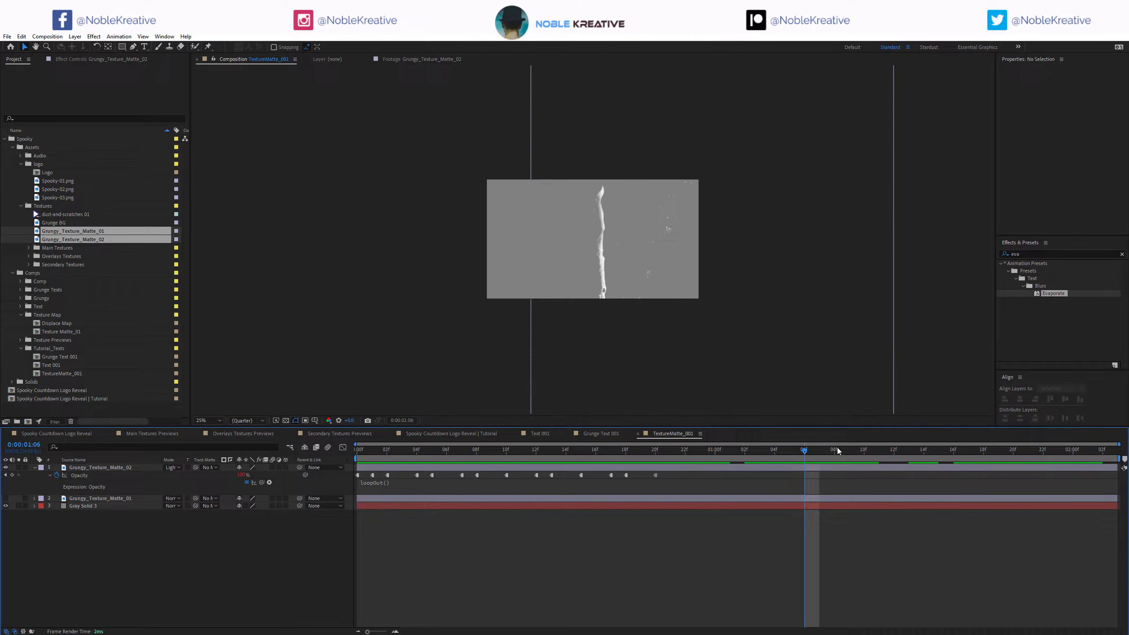
key(space)
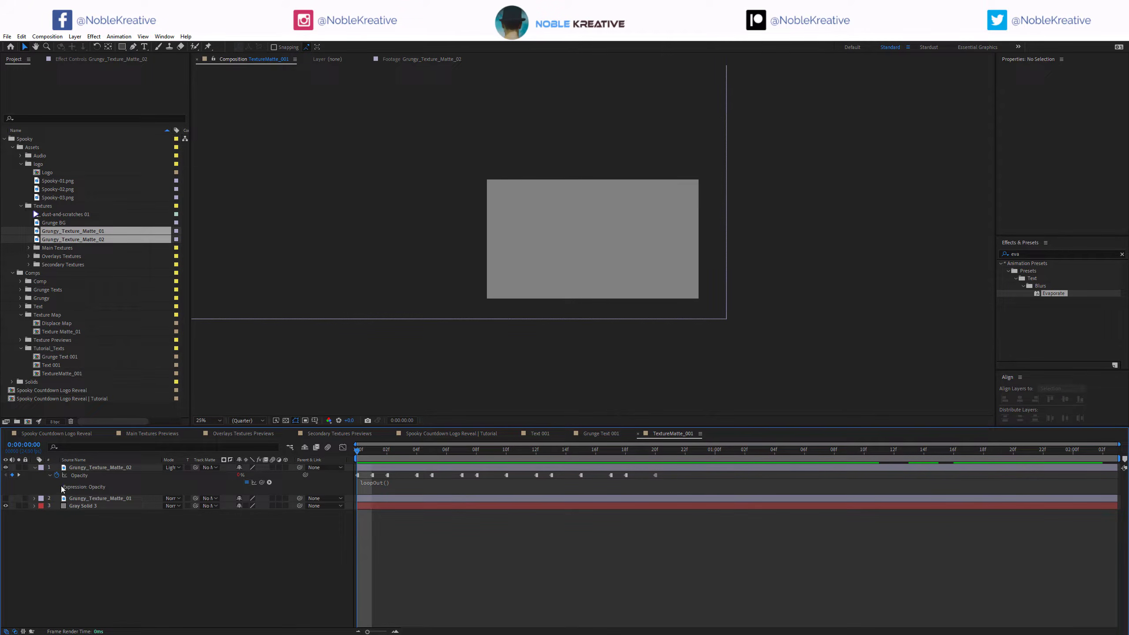
Copy the Grungy_Texture_Matte_02 opacity keyframes and loopOut() expression, turn on Grungy_Texture_Matte_01, and paste them onto it starting at frame 2.
click(95, 476)
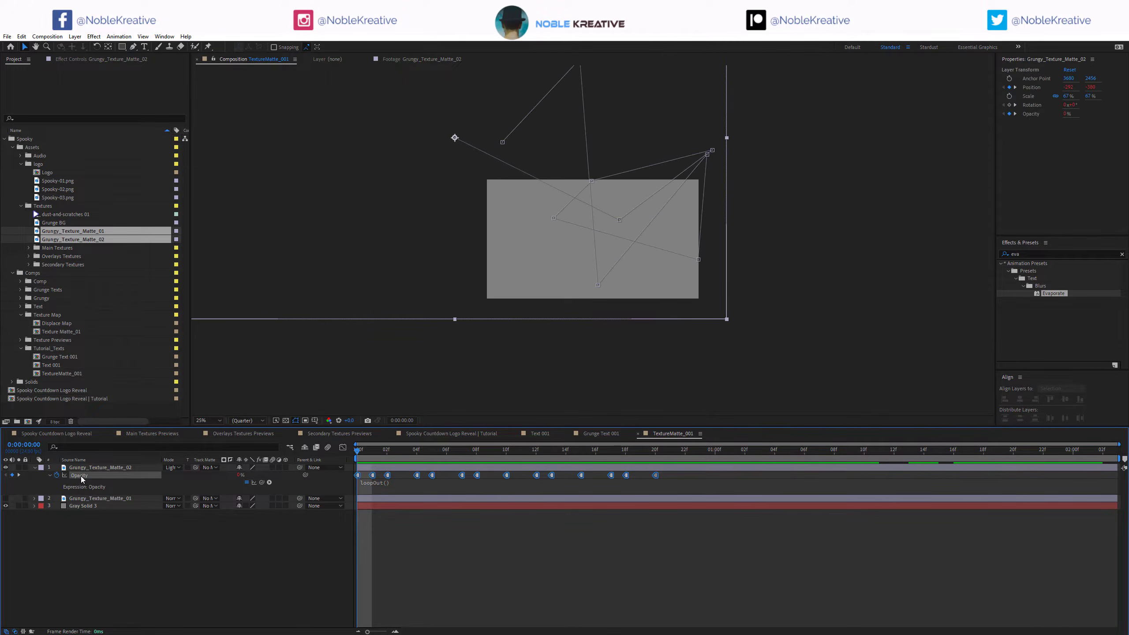
click(101, 498)
click(6, 498)
key(t)
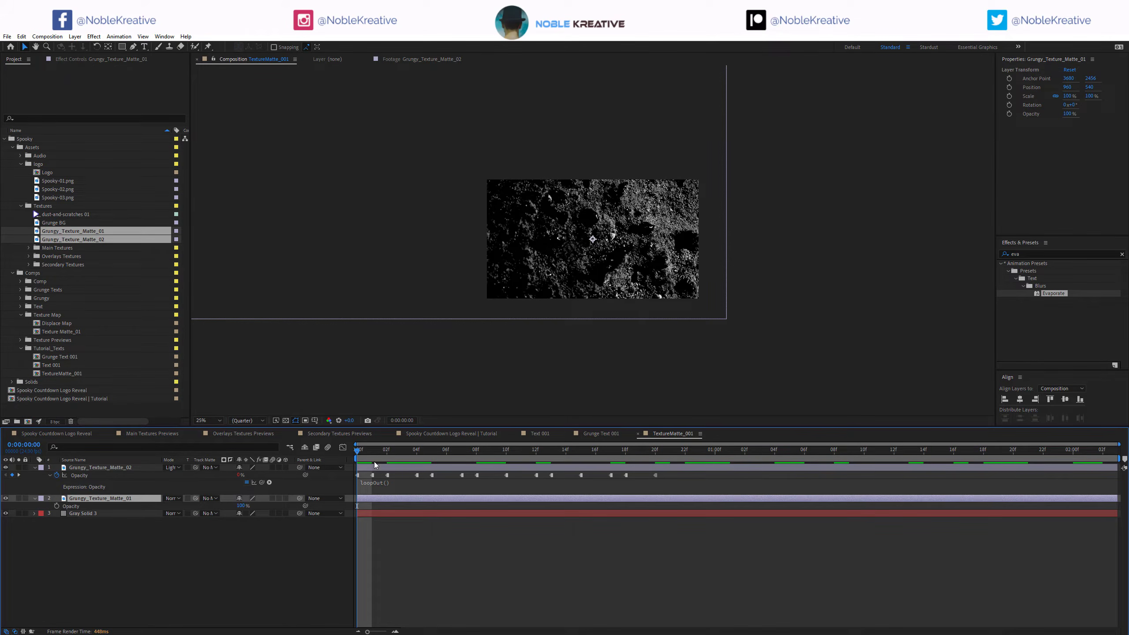
click(379, 454)
click(385, 453)
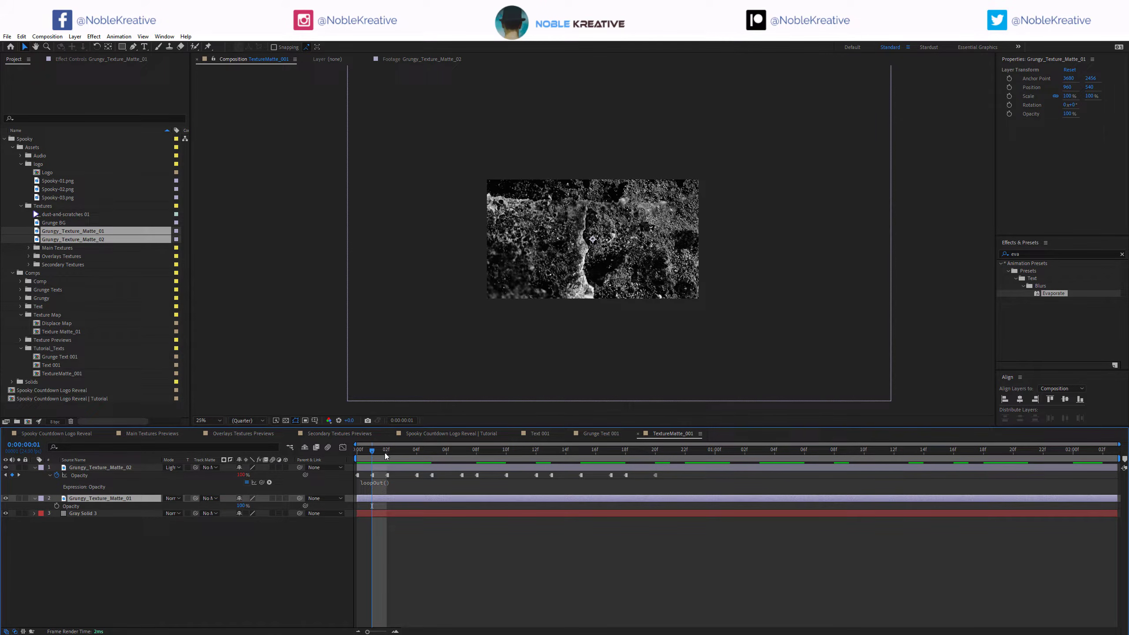
key(ctrl+v)
key(u)
key(u)
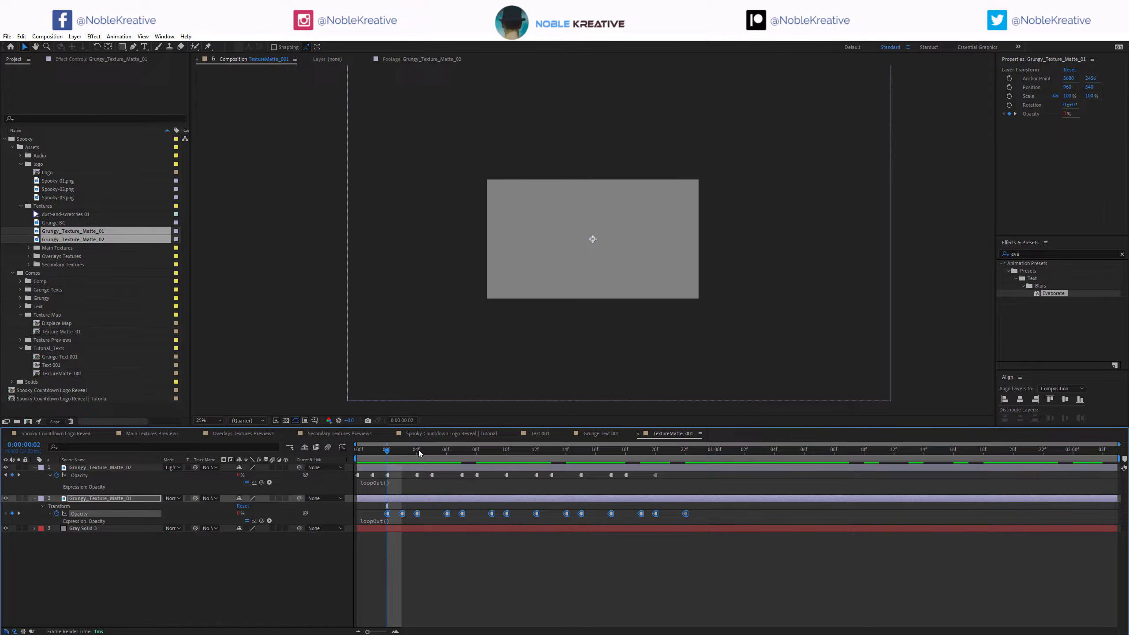
Set the Grungy_Texture_Matte_01 opacity keyframe at frame 2 to 100% and adjust the value of the one at frame 9.
click(396, 485)
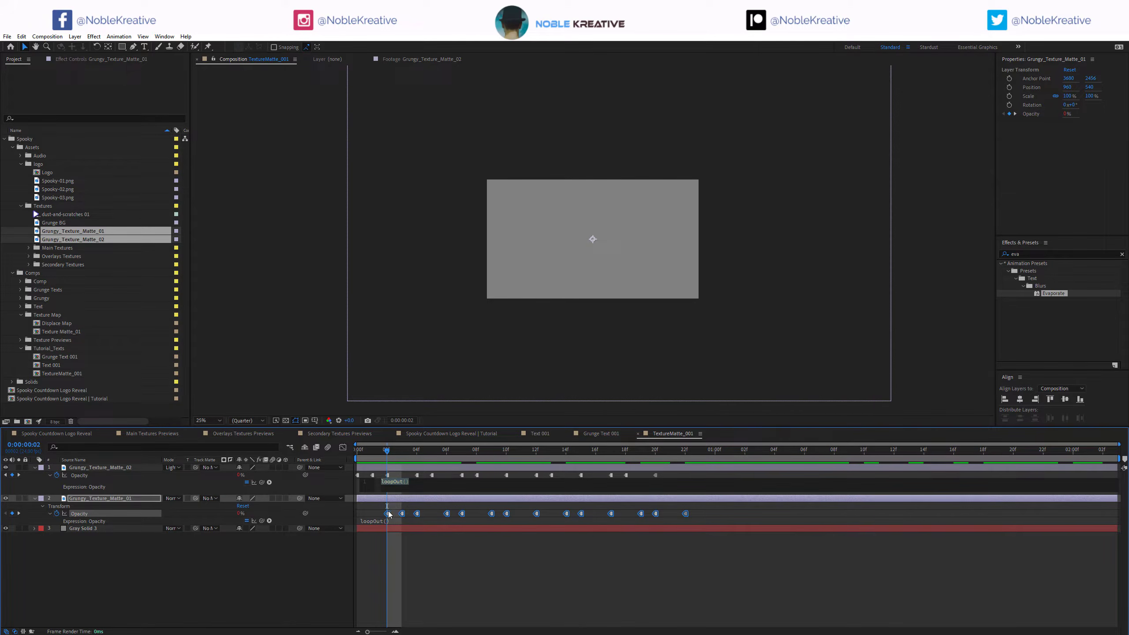
click(391, 551)
drag(240, 514, 301, 529)
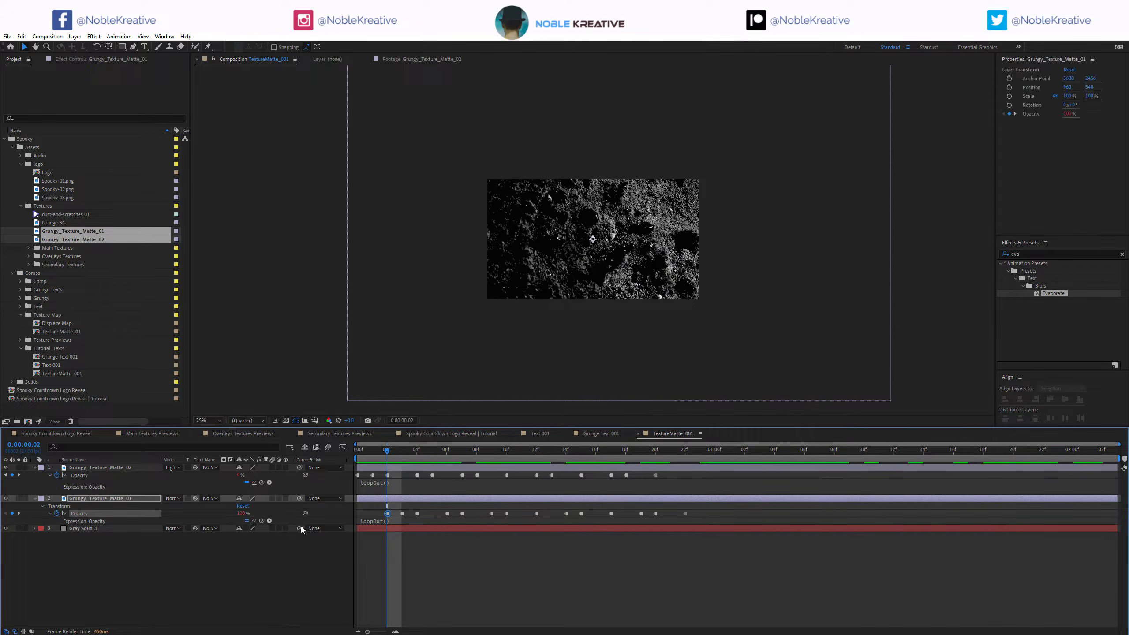
drag(399, 452, 445, 451)
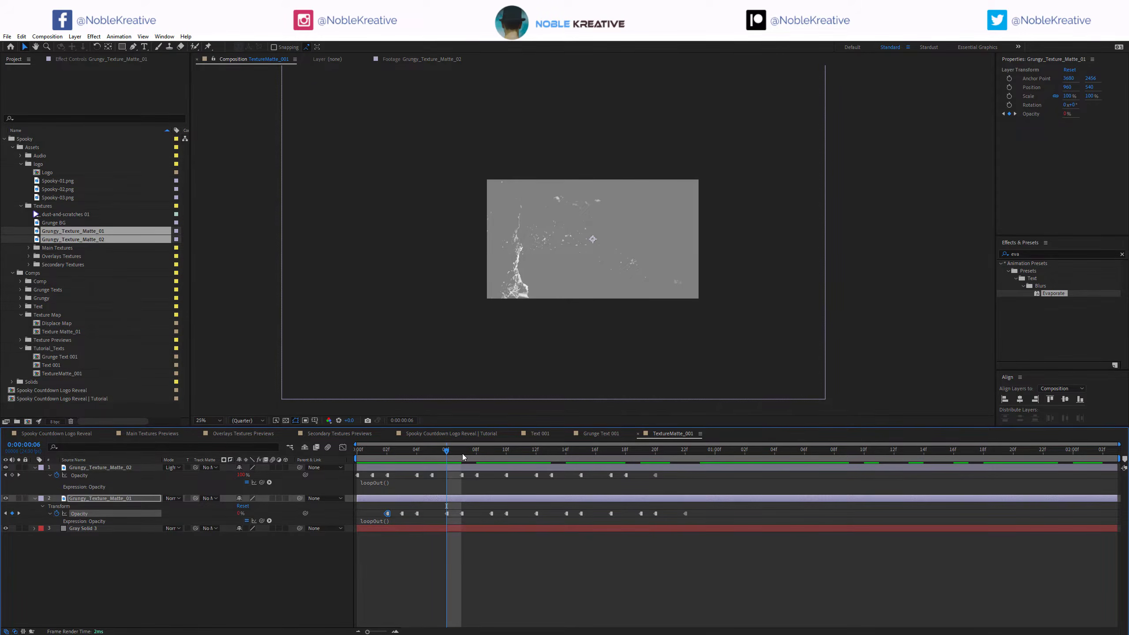
click(462, 452)
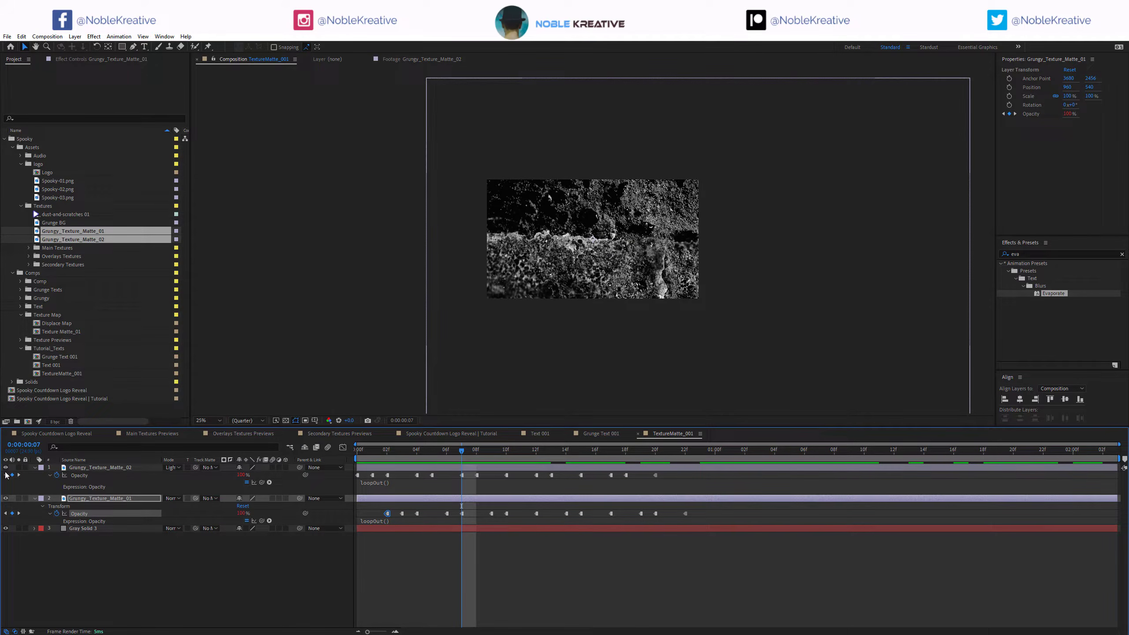
mouse_move(490, 452)
mouse_down()
mouse_move(845, 444)
mouse_move(452, 456)
mouse_move(529, 463)
mouse_move(510, 443)
mouse_move(491, 452)
mouse_up()
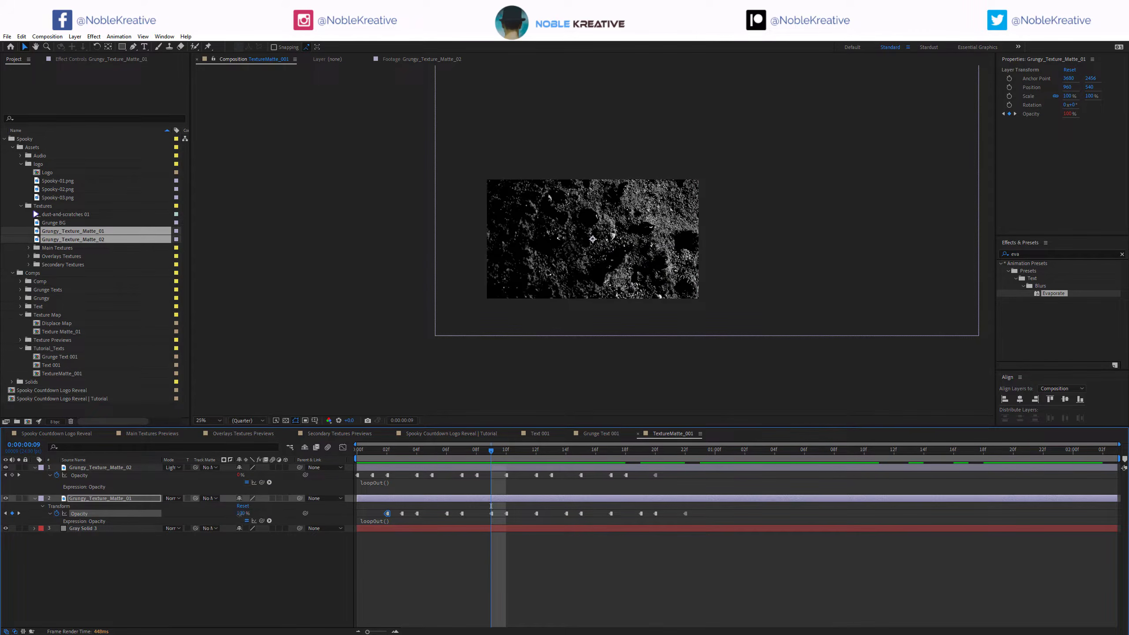
drag(239, 515, 125, 522)
Preview both flickering textures from the first frame with the composition fitted to the viewer, stopping at frame 15.
key(space)
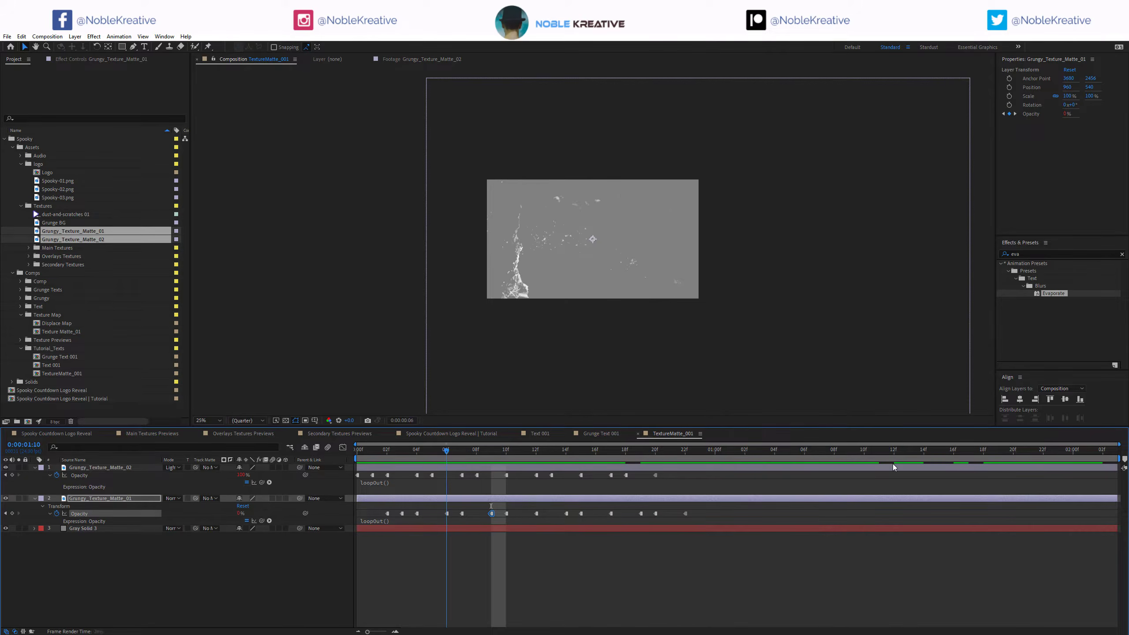
key(Home)
key(space)
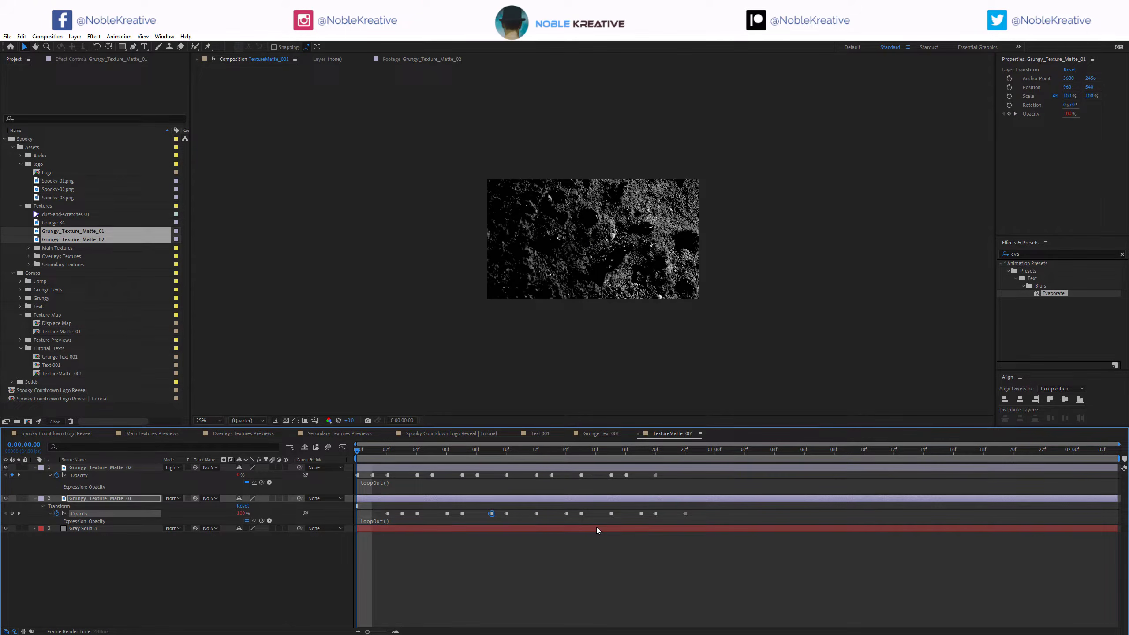
key(shift+/)
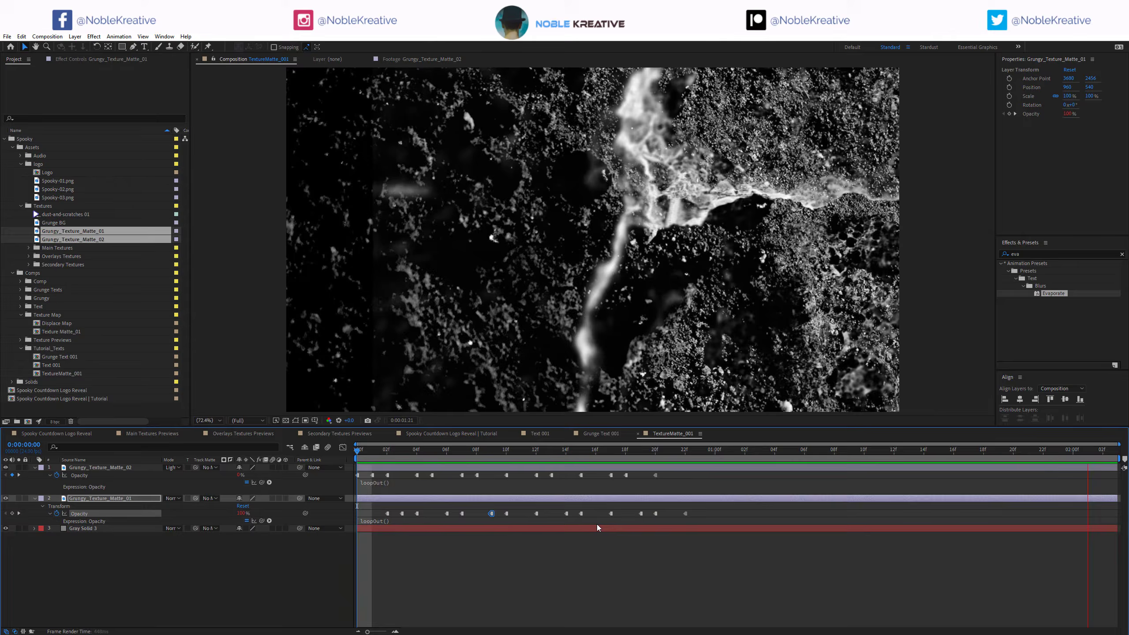
click(580, 450)
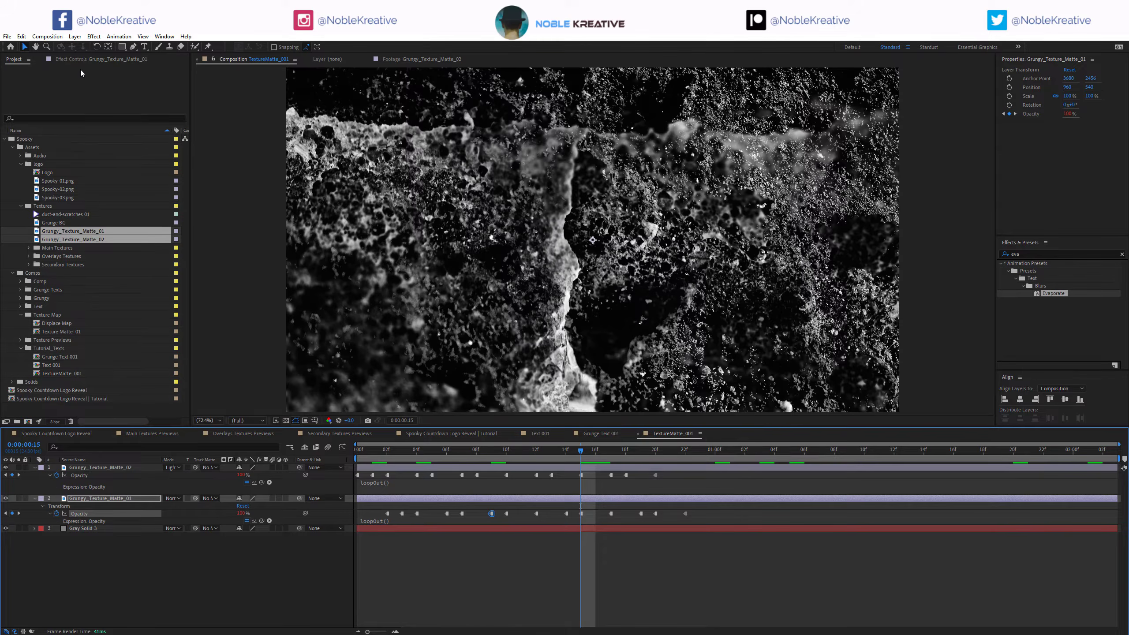
Add an adjustment layer above the texture layers in TextureMatte_001 and name it Displace.
click(89, 58)
click(120, 572)
key(ctrl+alt+y)
key(Return)
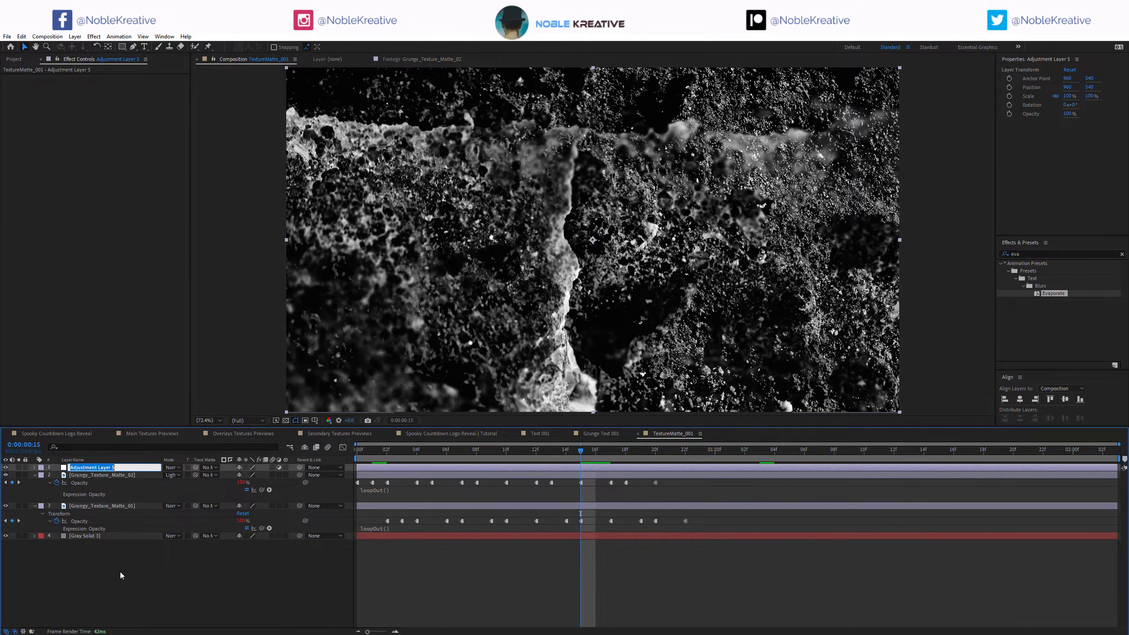
text(Displace)
key(Return)
Apply Turbulent Displace to the Displace layer and drive its Evolution with the expression time*20.
key(ctrl+space)
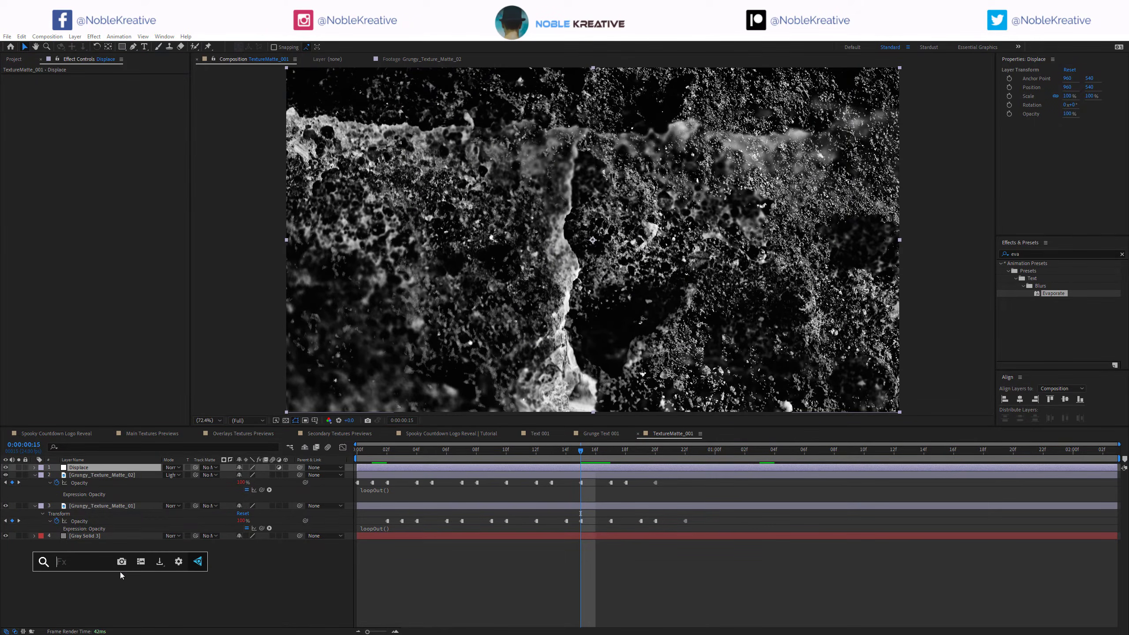
text(tur)
key(Return)
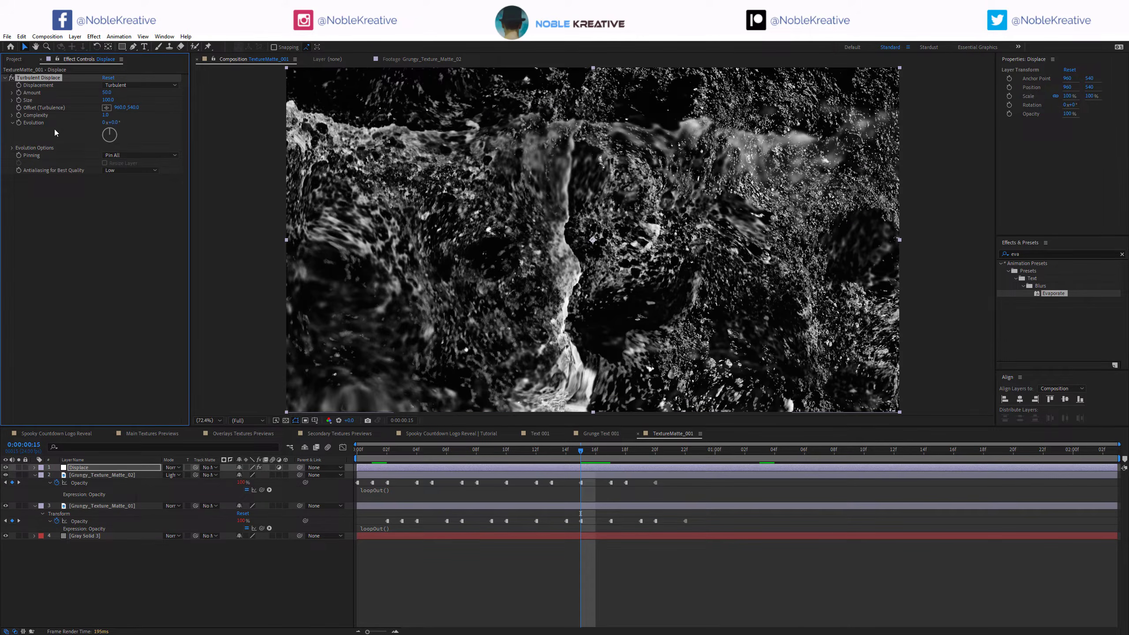
alt+click(20, 123)
text(time)
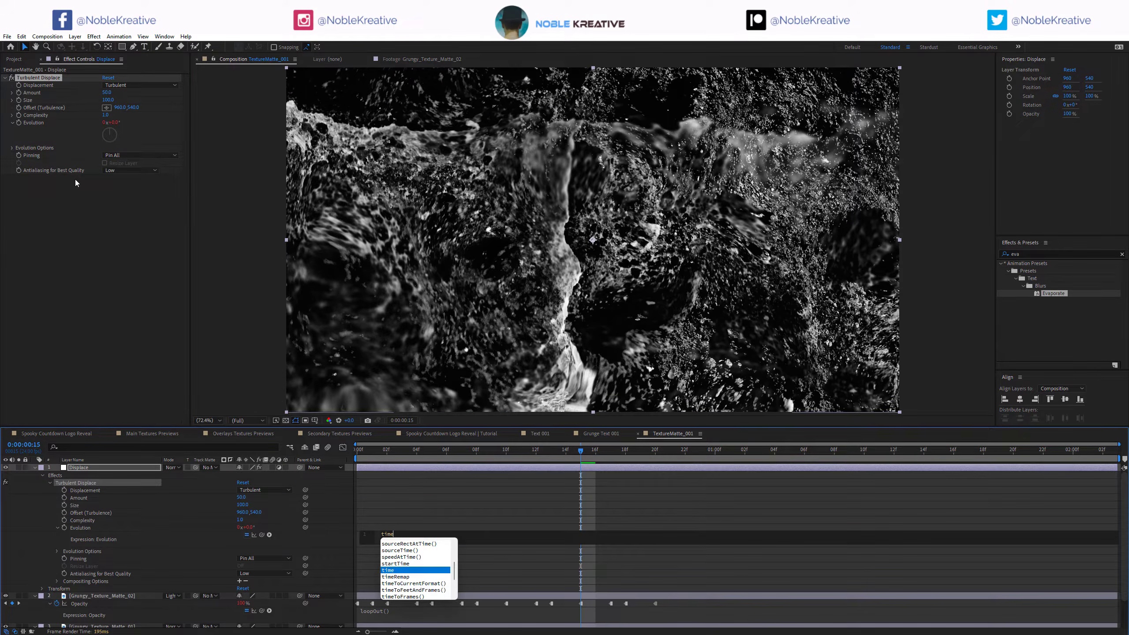
text(*20)
click(75, 179)
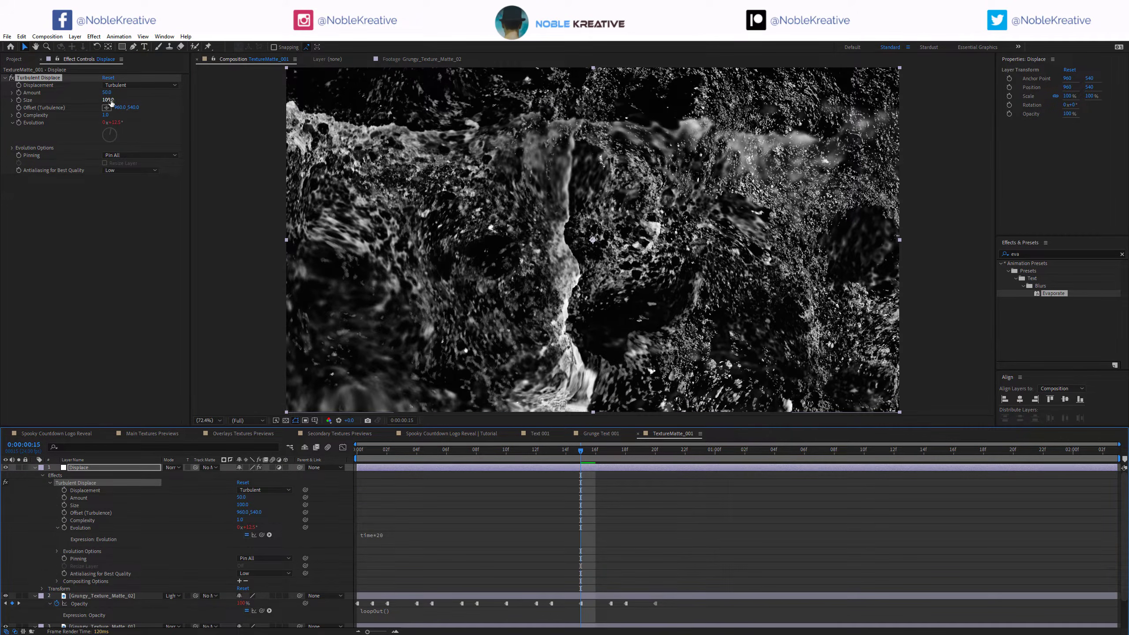
Set Turbulent Displace's Amount to about 54.7 and Size to about 37, and scrub through the composition to check the distortion.
mouse_move(111, 102)
mouse_down()
mouse_move(82, 101)
mouse_move(127, 92)
mouse_move(99, 101)
mouse_up()
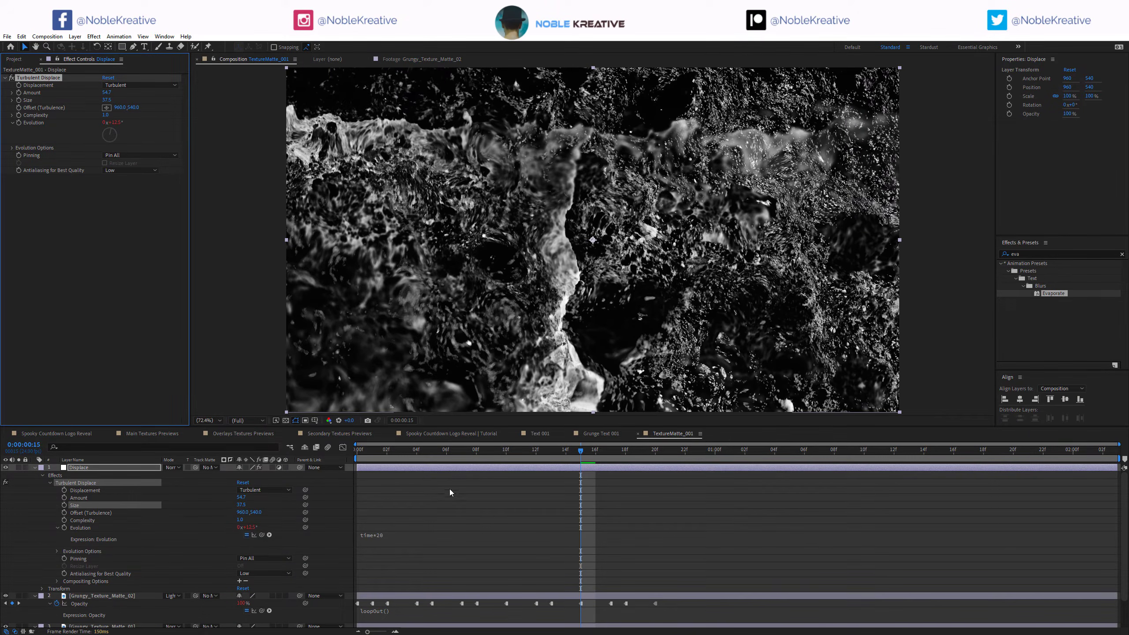
drag(395, 458, 702, 451)
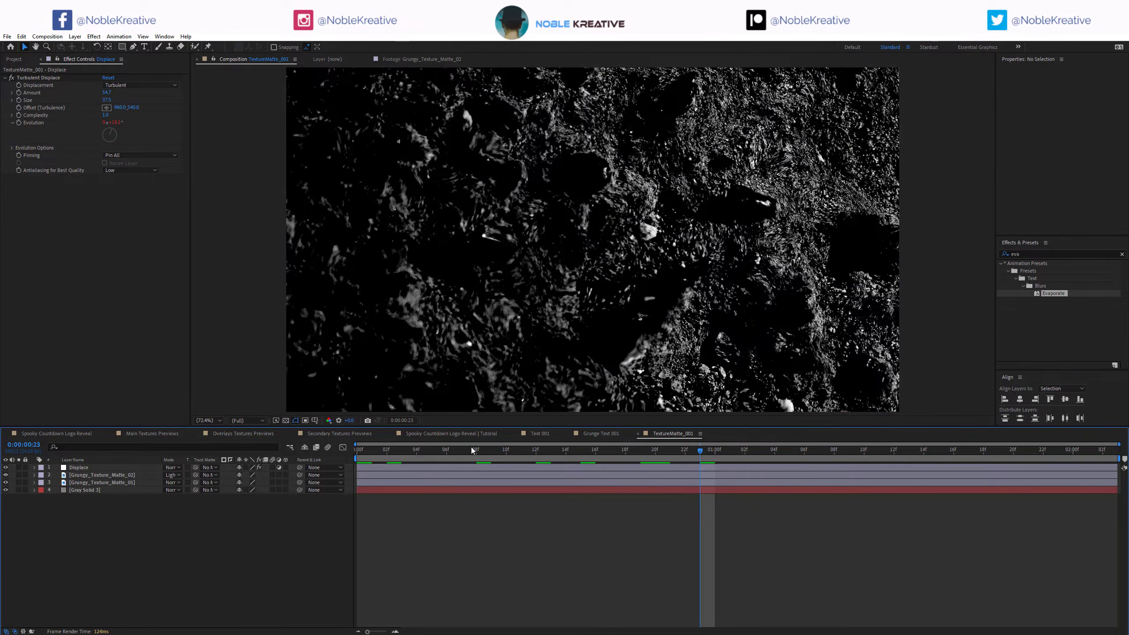
drag(470, 446, 460, 447)
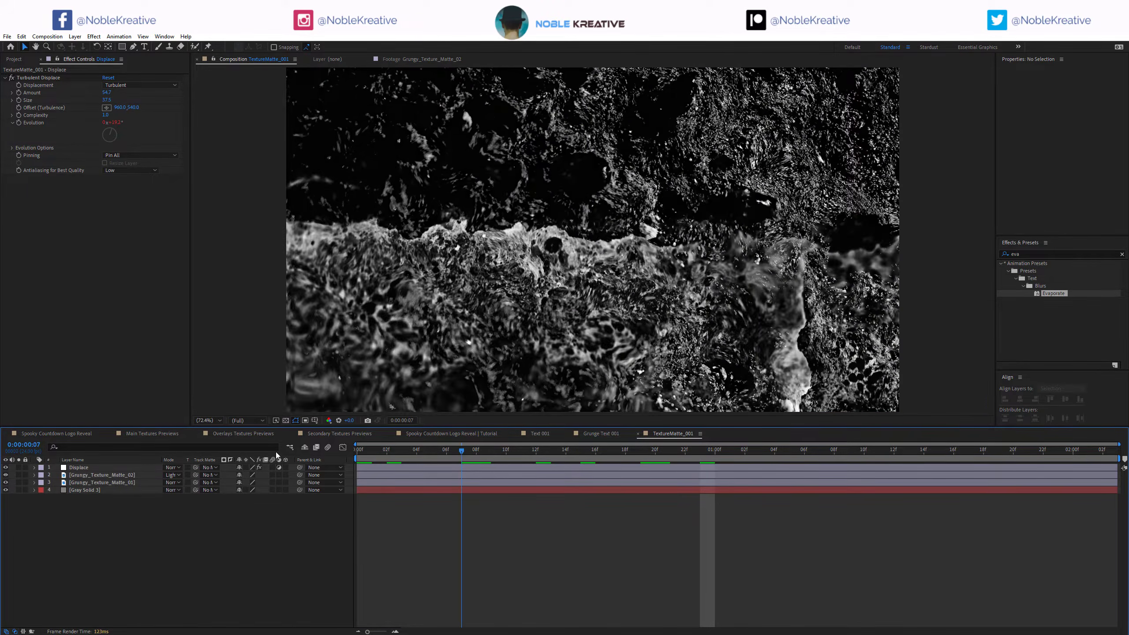
key(Home)
Place the TextureMatte_001 composition above Text 001 in Grunge Text 001, using Text 001 as its track matte and keeping Text 001 visible.
right_click(318, 423)
click(368, 451)
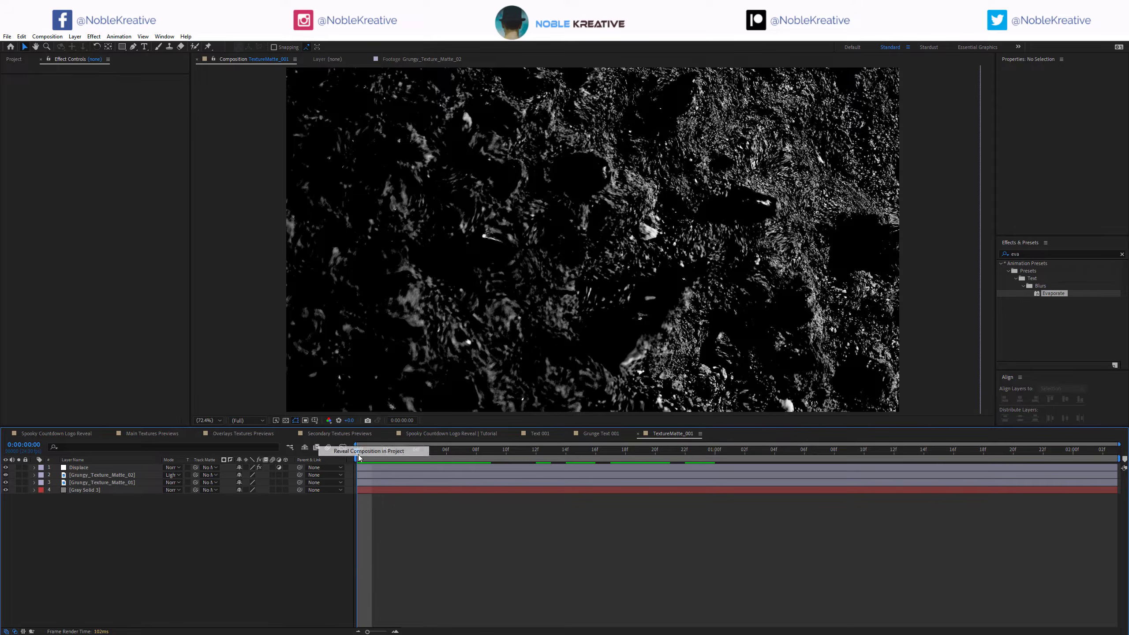
click(637, 433)
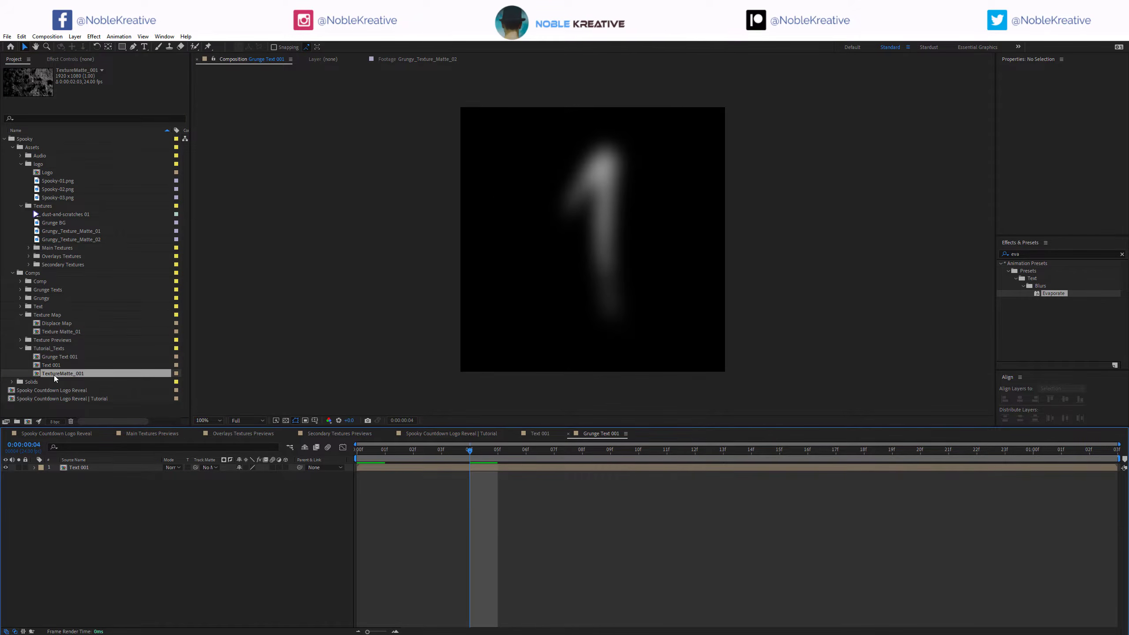
drag(55, 378, 98, 476)
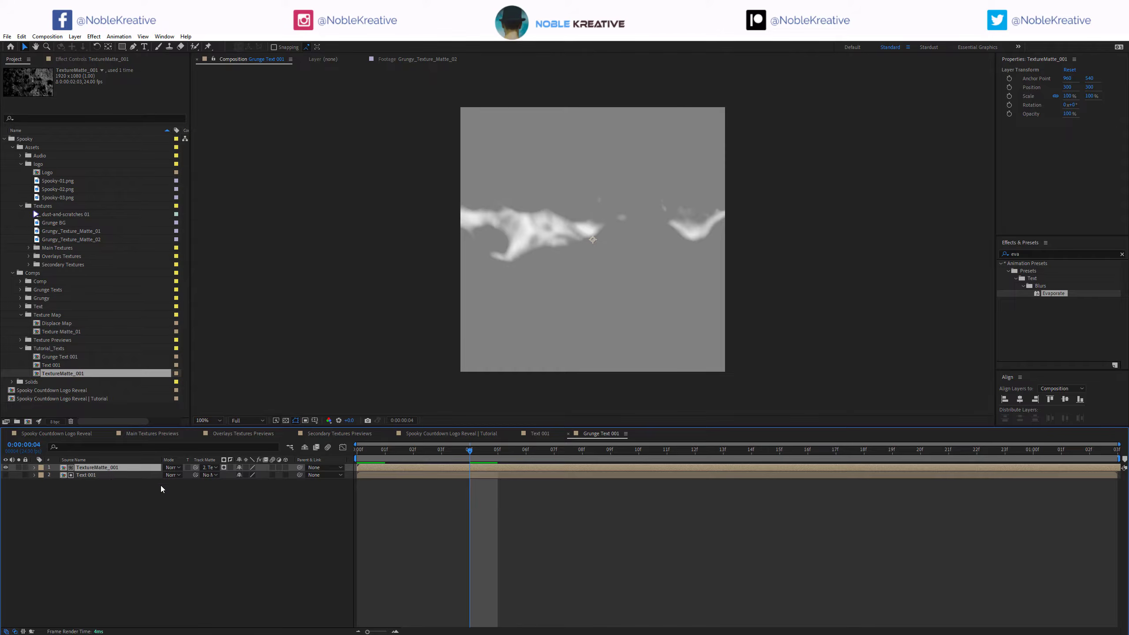
click(5, 475)
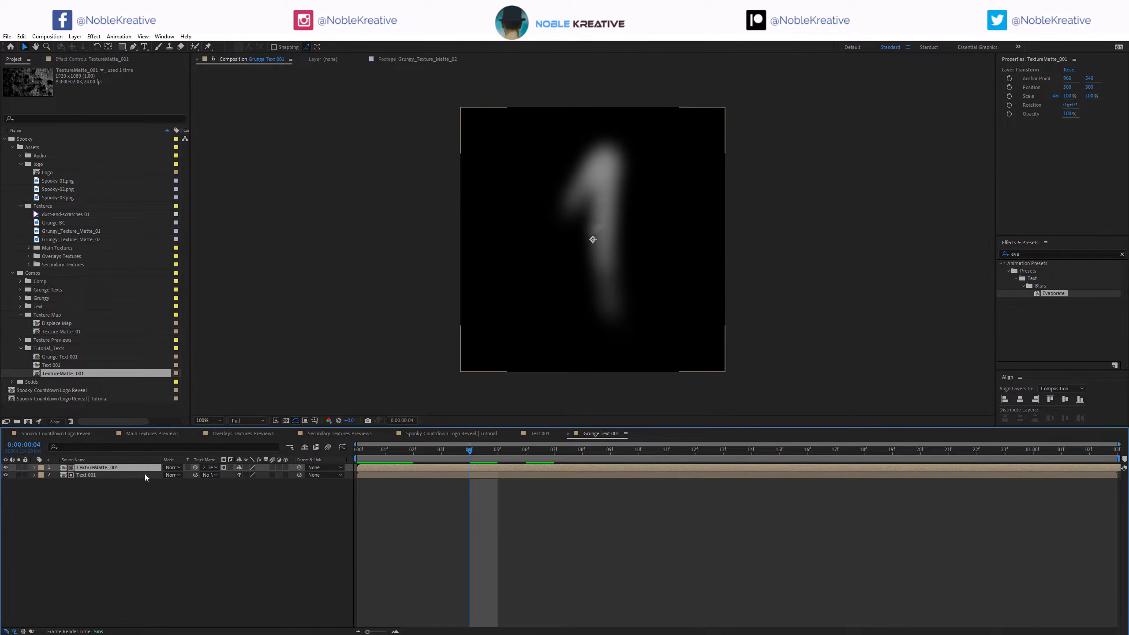
Set the TextureMatte_001 layer's blending mode to Stencil Luma and scrub through the textured number.
click(173, 468)
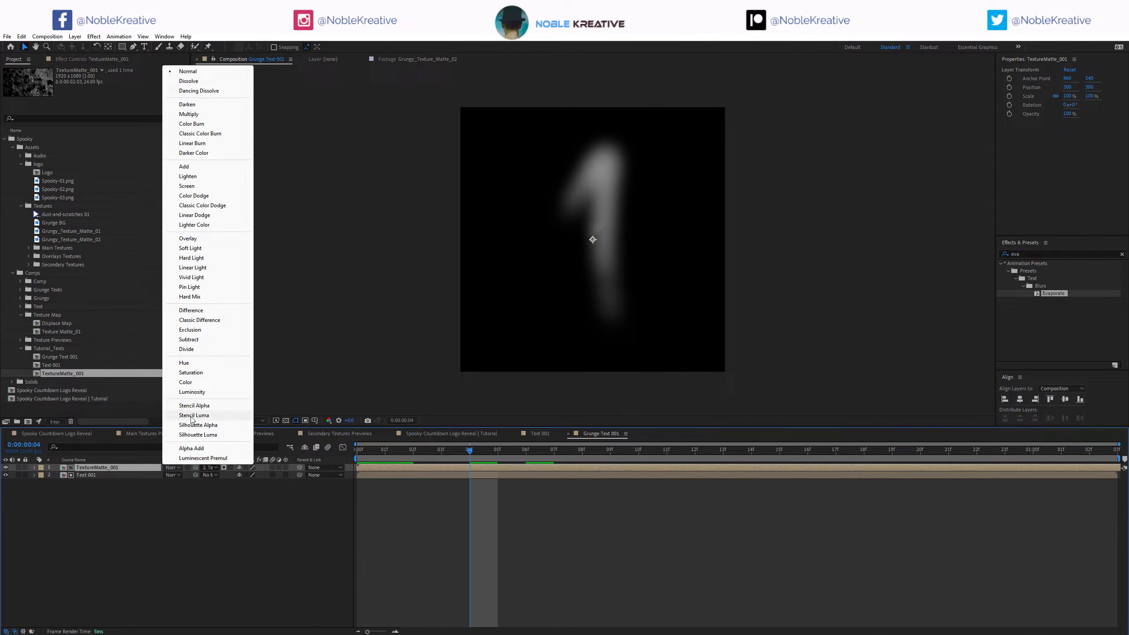
click(231, 419)
key(space)
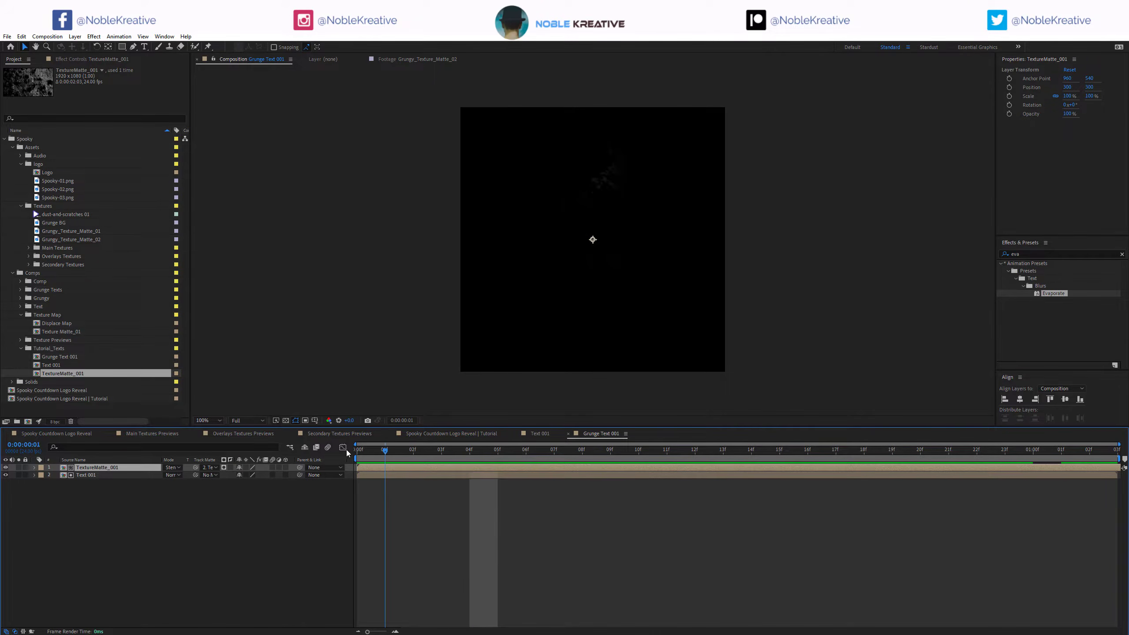
drag(462, 453, 935, 446)
click(813, 452)
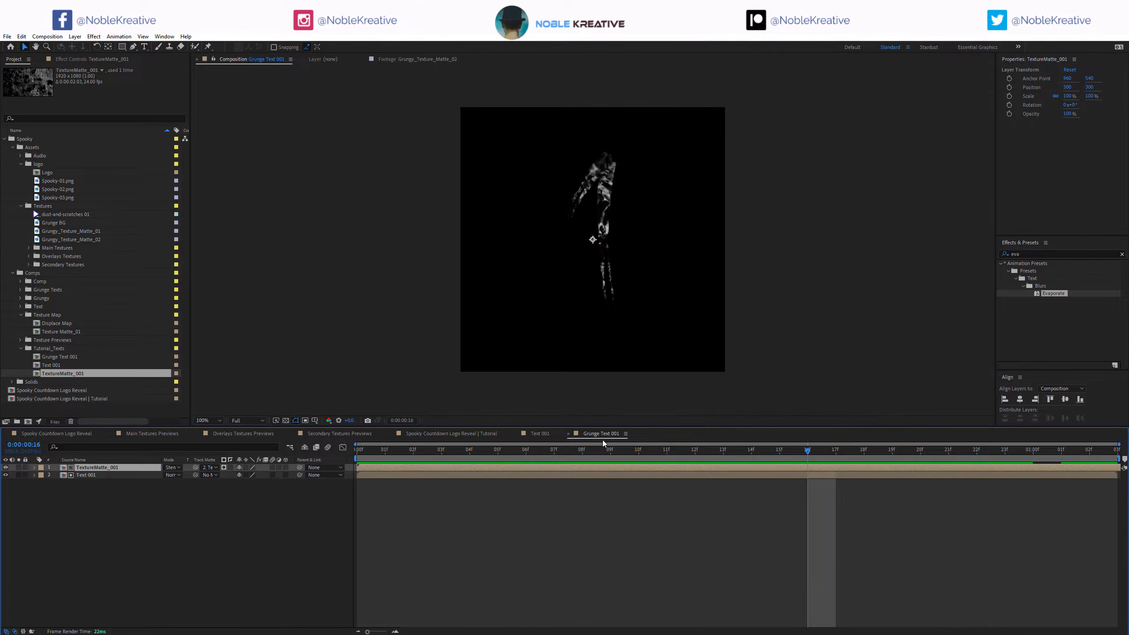
Apply the Invert effect to the TextureMatte_001 layer and scrub back through the early frames.
key(ctrl+space)
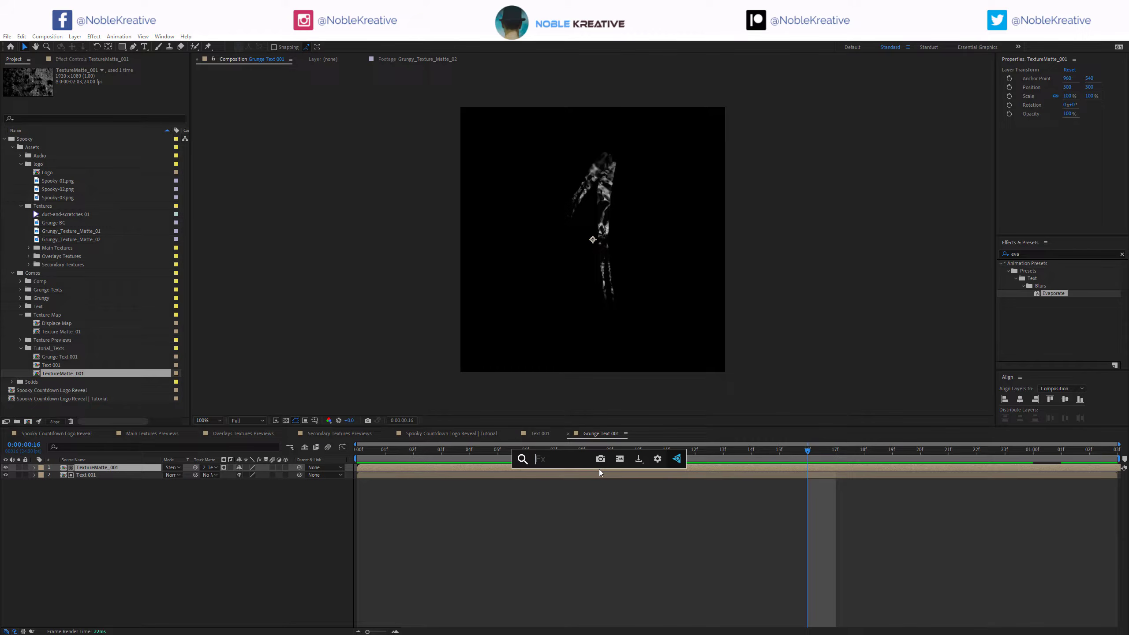
text(invert)
key(Return)
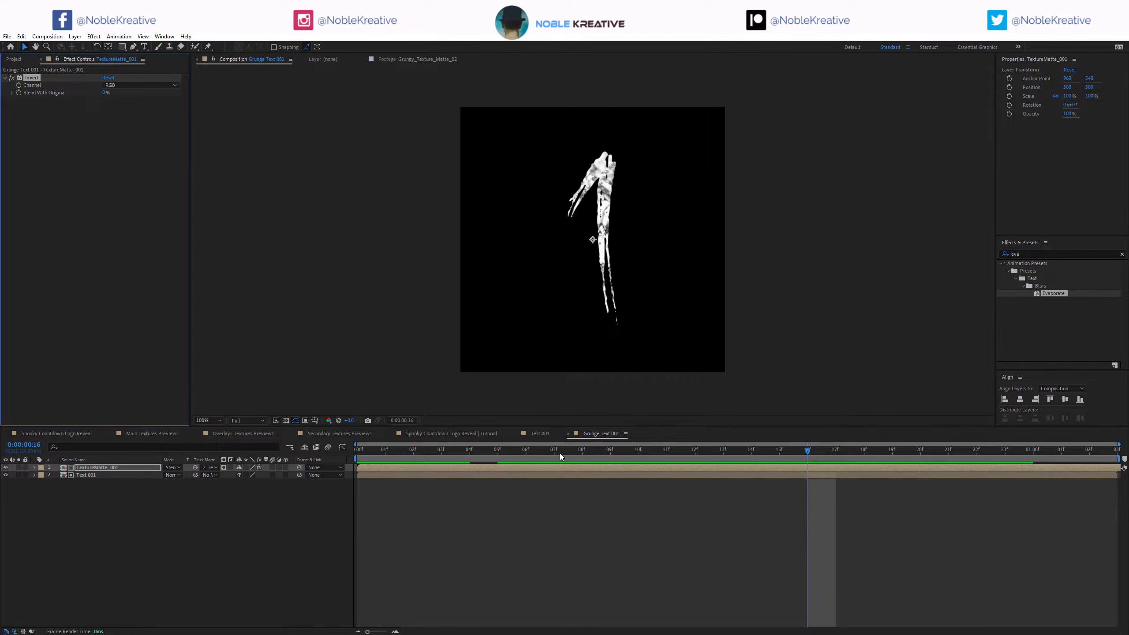
drag(464, 452, 522, 452)
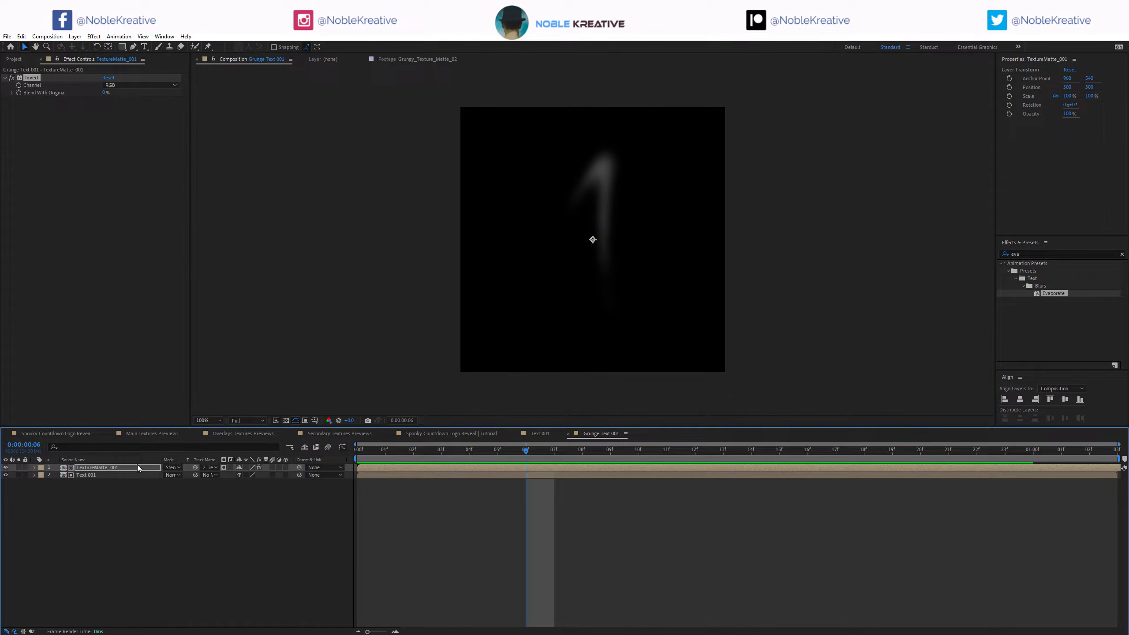
Scale the TextureMatte_001 layer to about 68.4% and reposition it to about 407, 290 over the number, checking frame 4.
key(comma)
key(comma)
drag(595, 327, 625, 310)
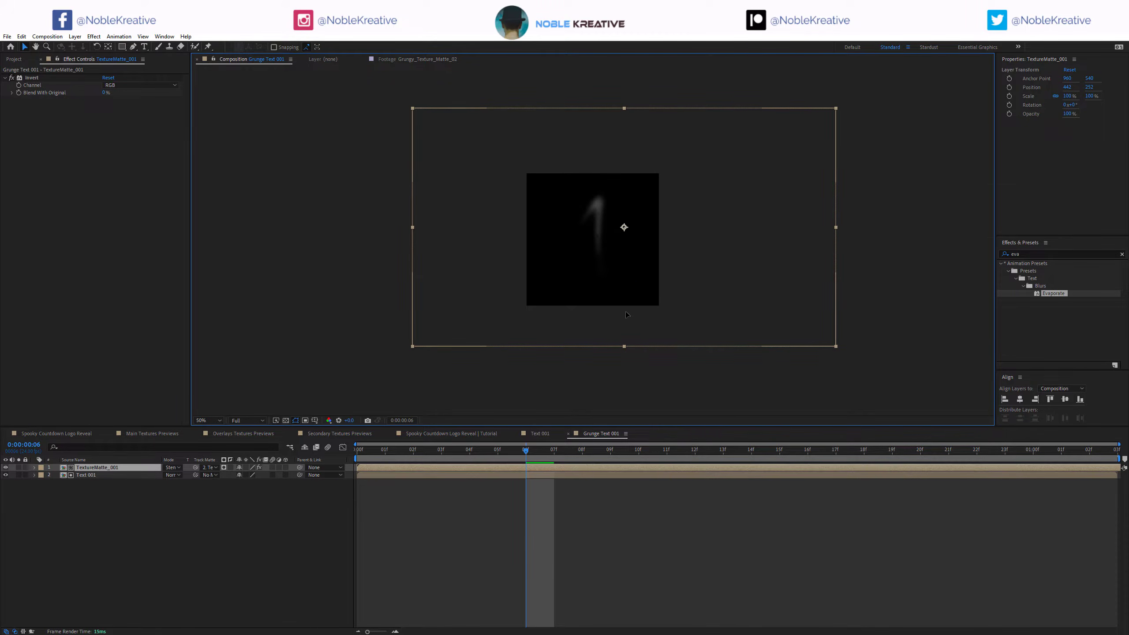
key(s)
drag(250, 475, 120, 475)
key(period)
drag(582, 240, 567, 260)
click(467, 454)
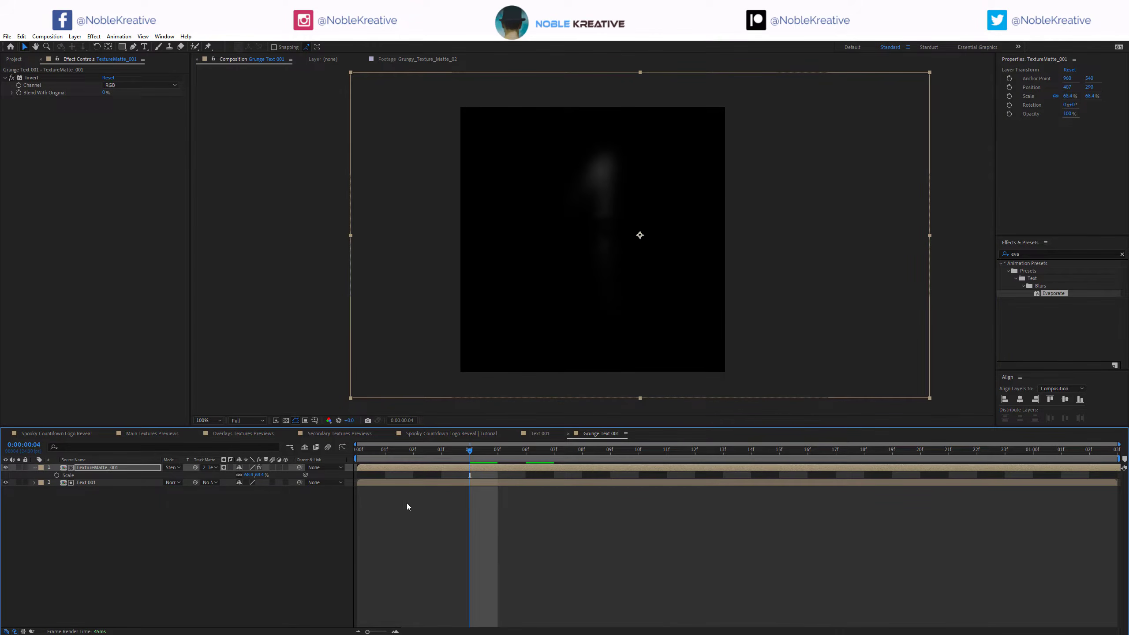
Check the Grungy_Texture_Matte_01 opacity keyframes in TextureMatte_001, and move the TextureMatte_001 layer to about 406, 303 at frame 10 of Grunge Text 001.
double_click(111, 467)
key(comma)
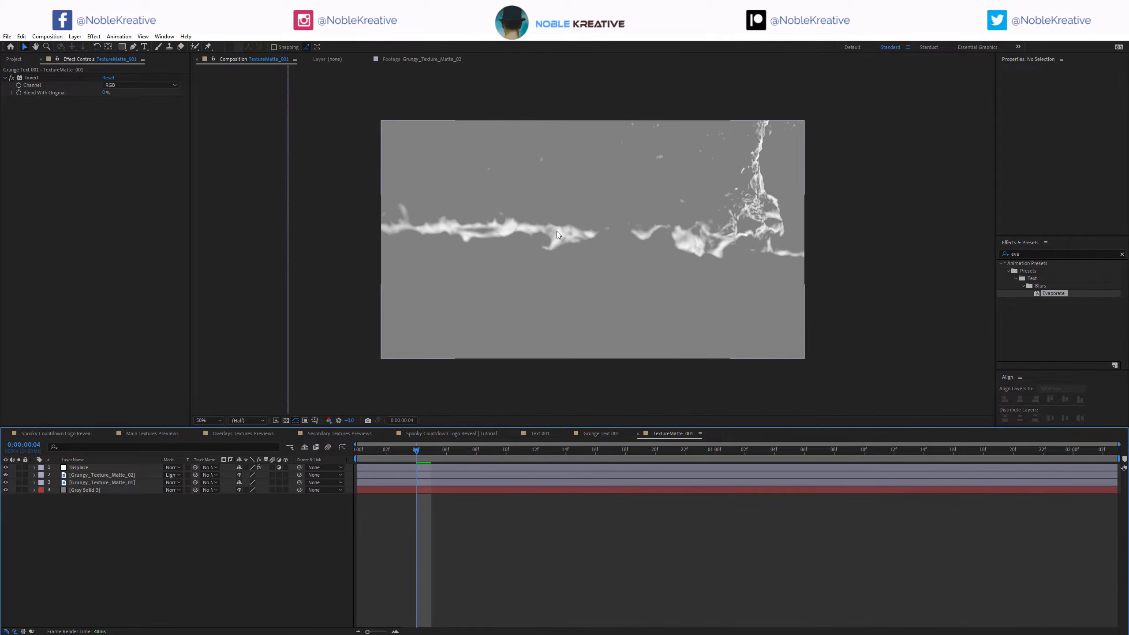
click(100, 482)
key(t)
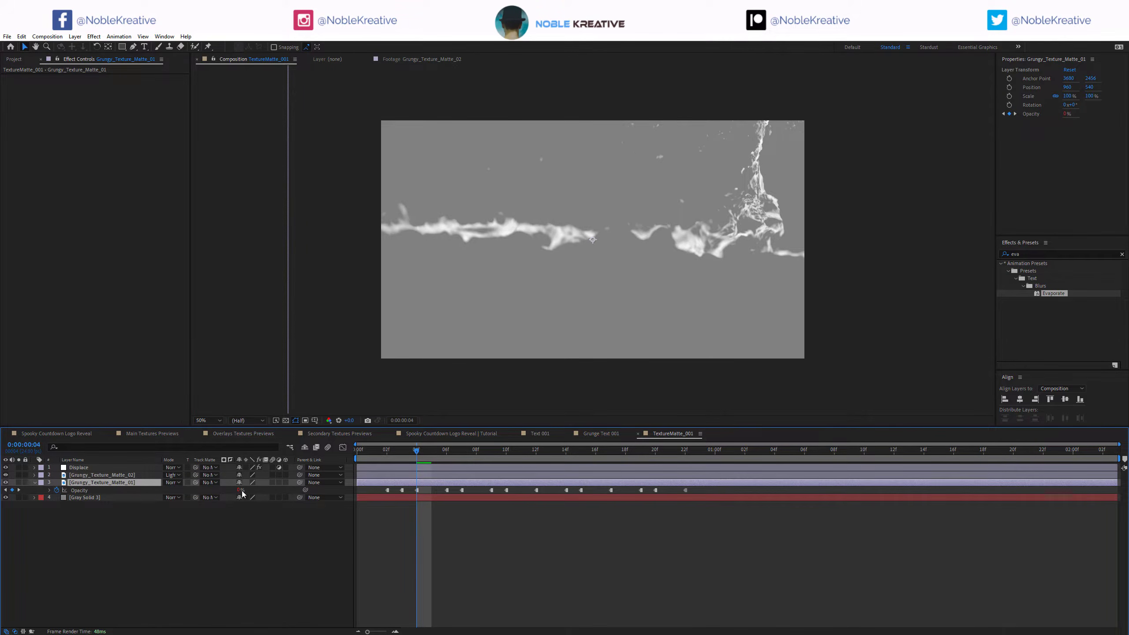
click(601, 433)
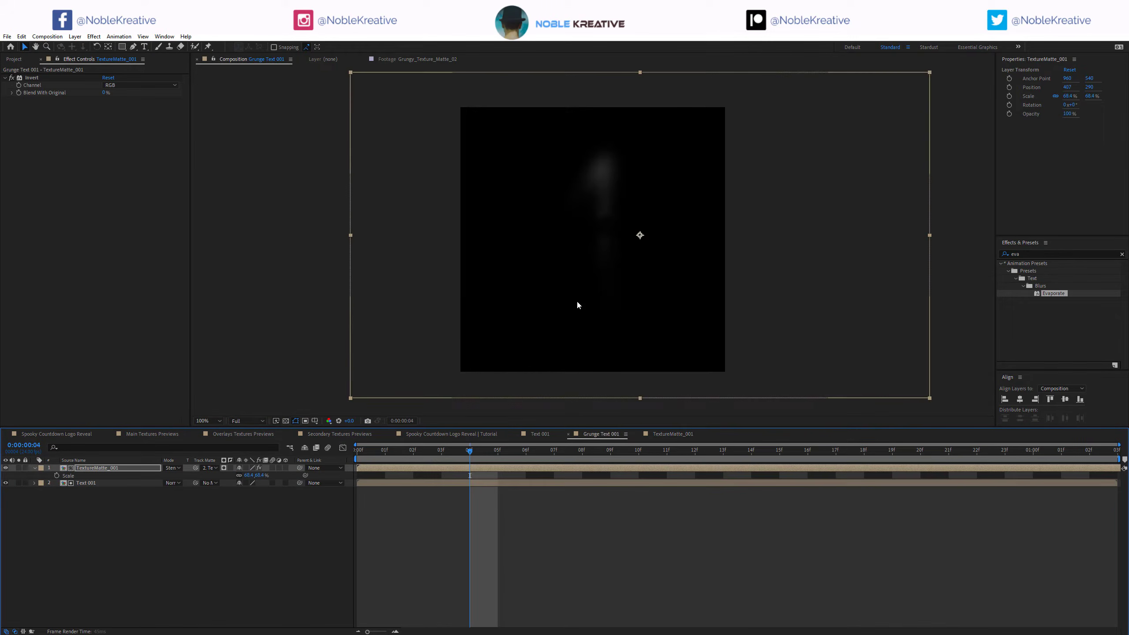
drag(465, 452, 619, 457)
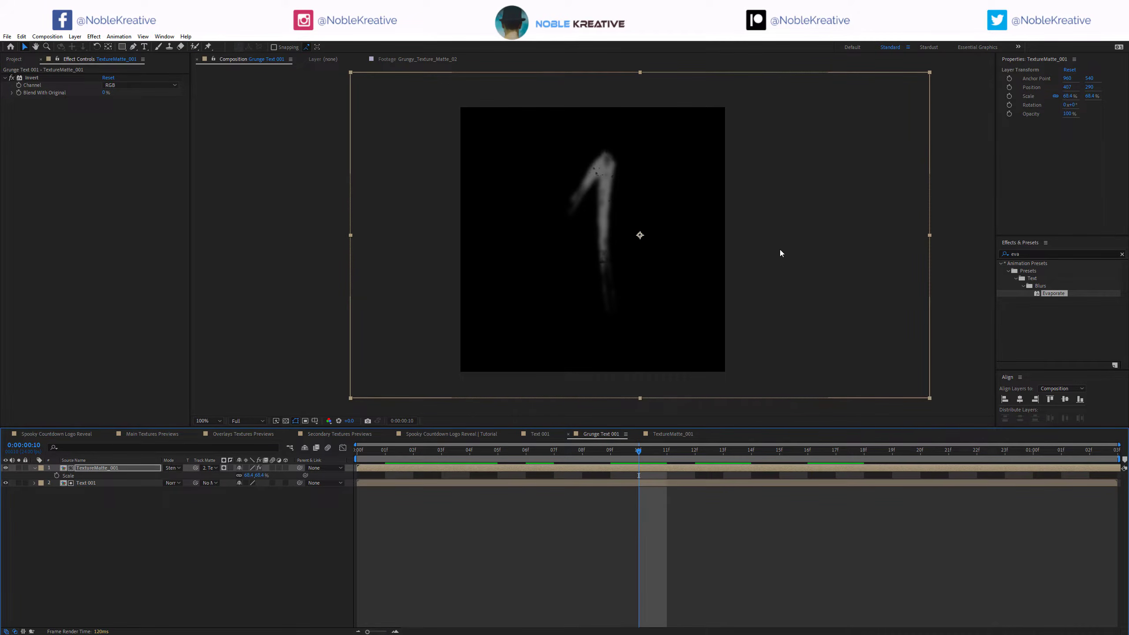
mouse_move(779, 249)
mouse_down()
mouse_move(781, 190)
mouse_move(779, 254)
mouse_up()
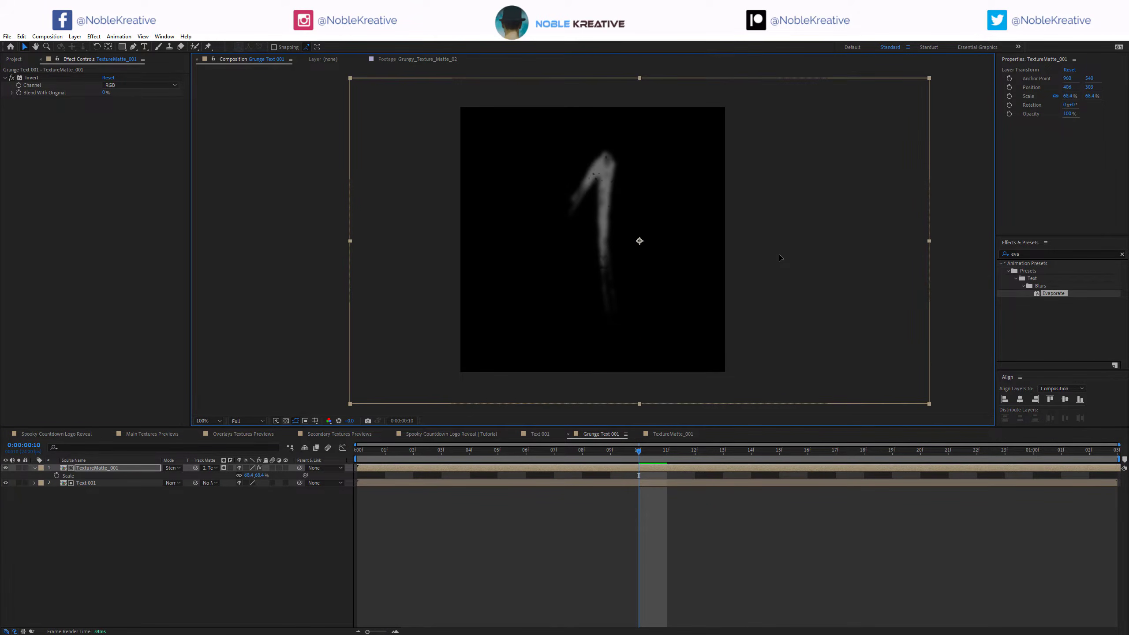
Move Grungy_Texture_Matte_02 to about 1422, 782 at frame 10 in TextureMatte_001, and scrub through Grunge Text 001 to check the number.
click(671, 433)
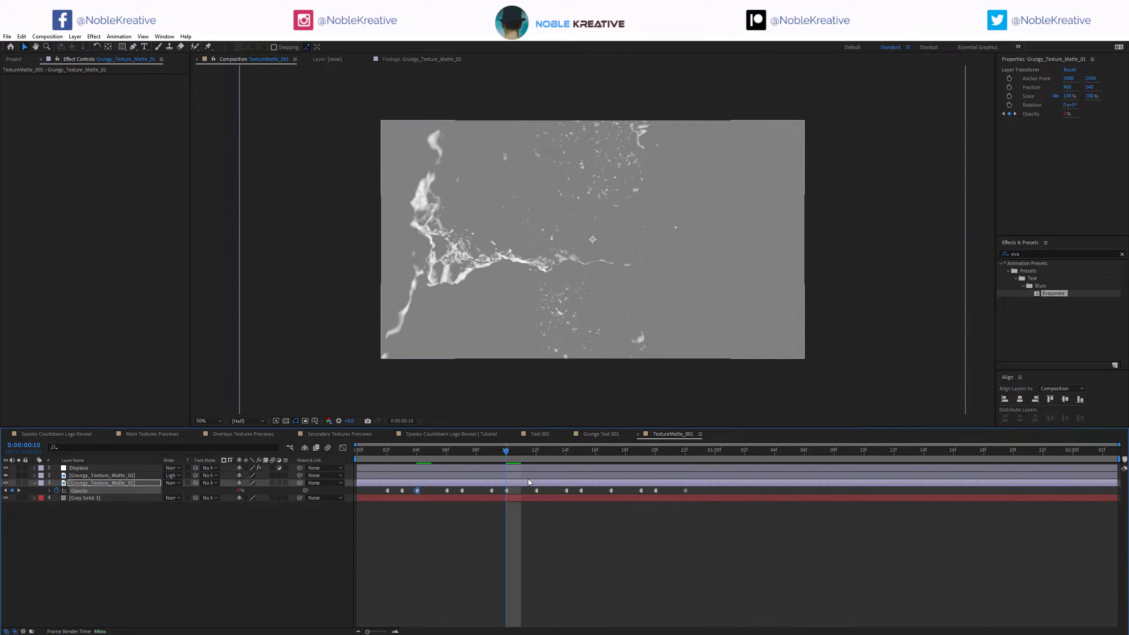
click(527, 477)
key(p)
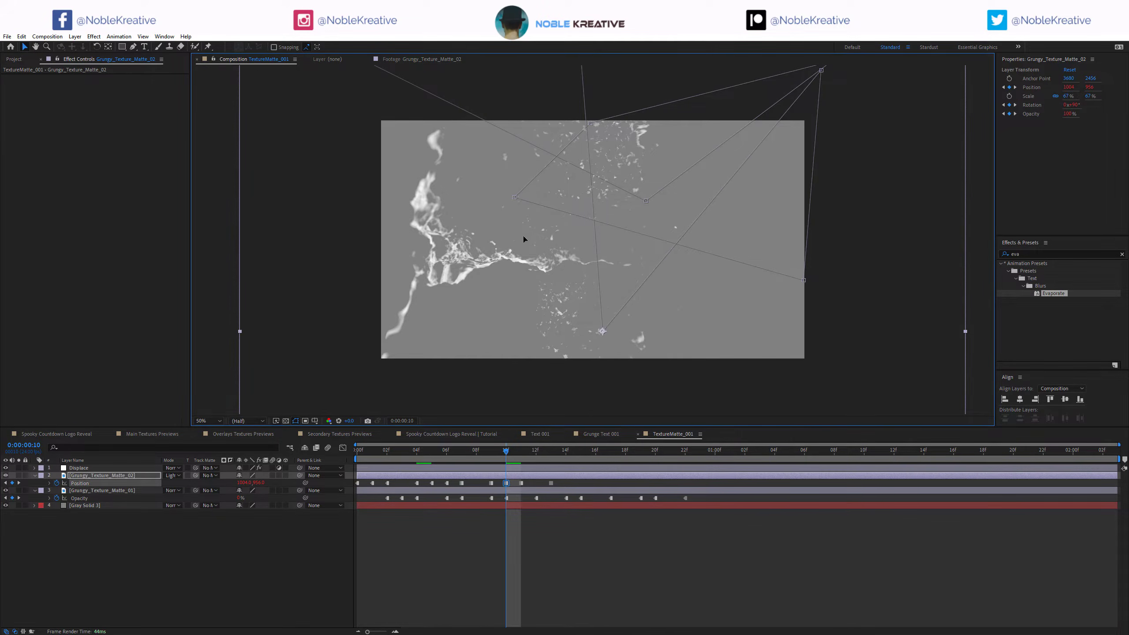
drag(523, 239, 546, 227)
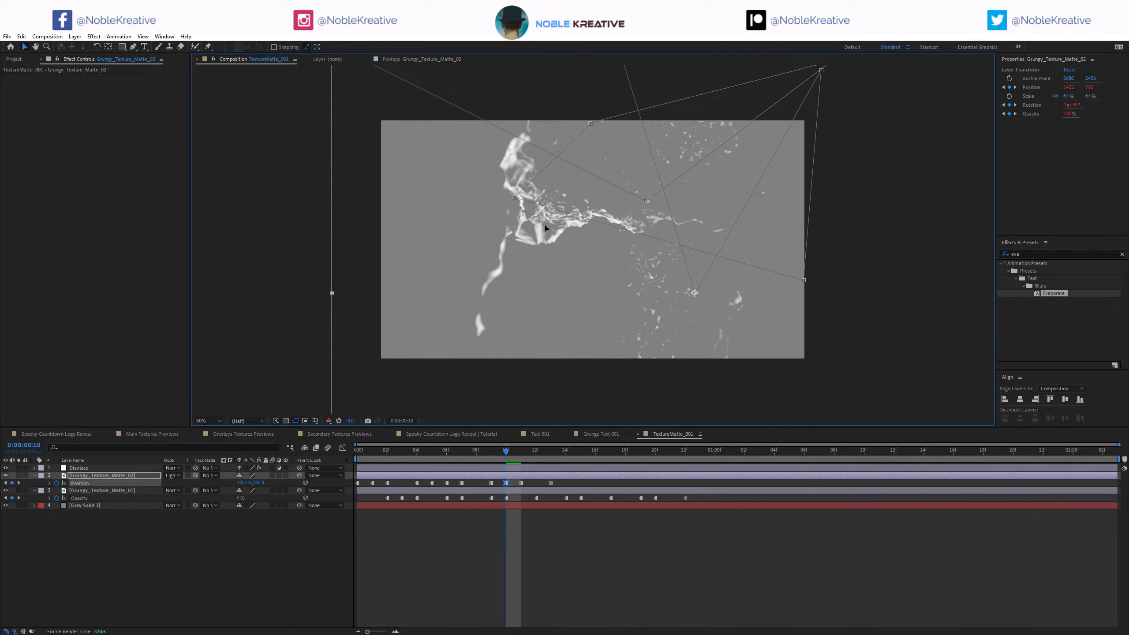
click(612, 434)
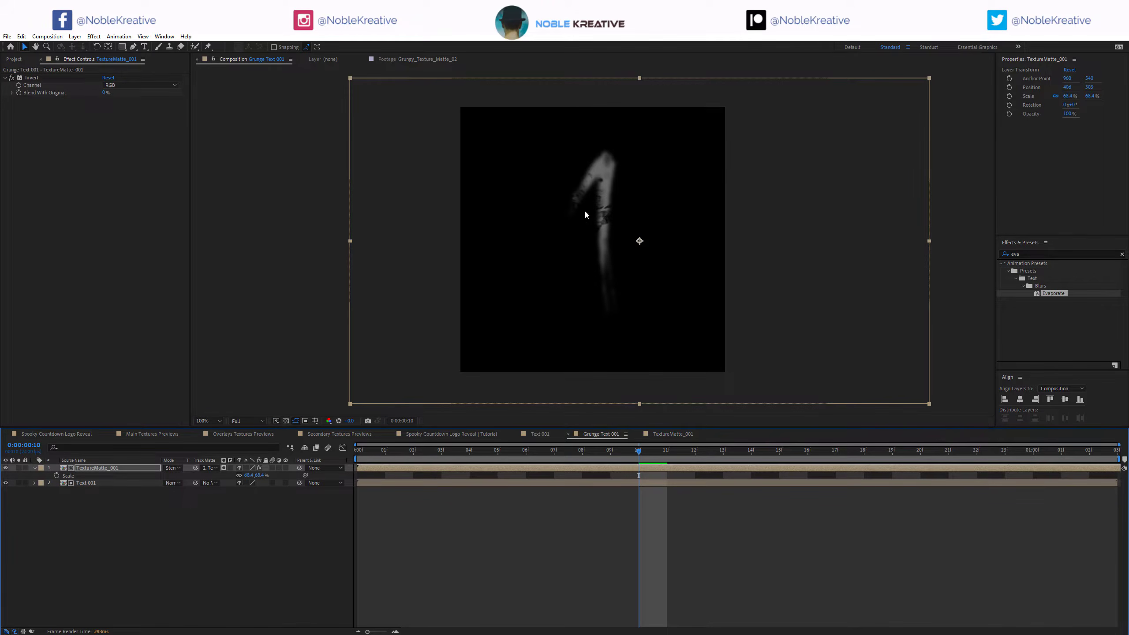
drag(742, 446, 1096, 464)
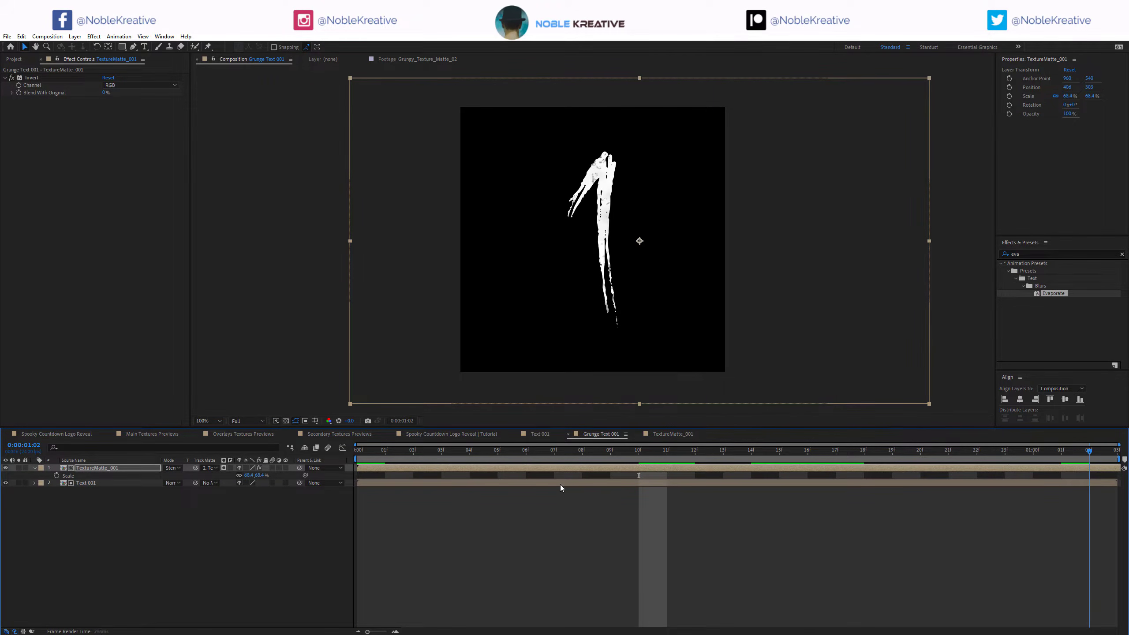
click(356, 452)
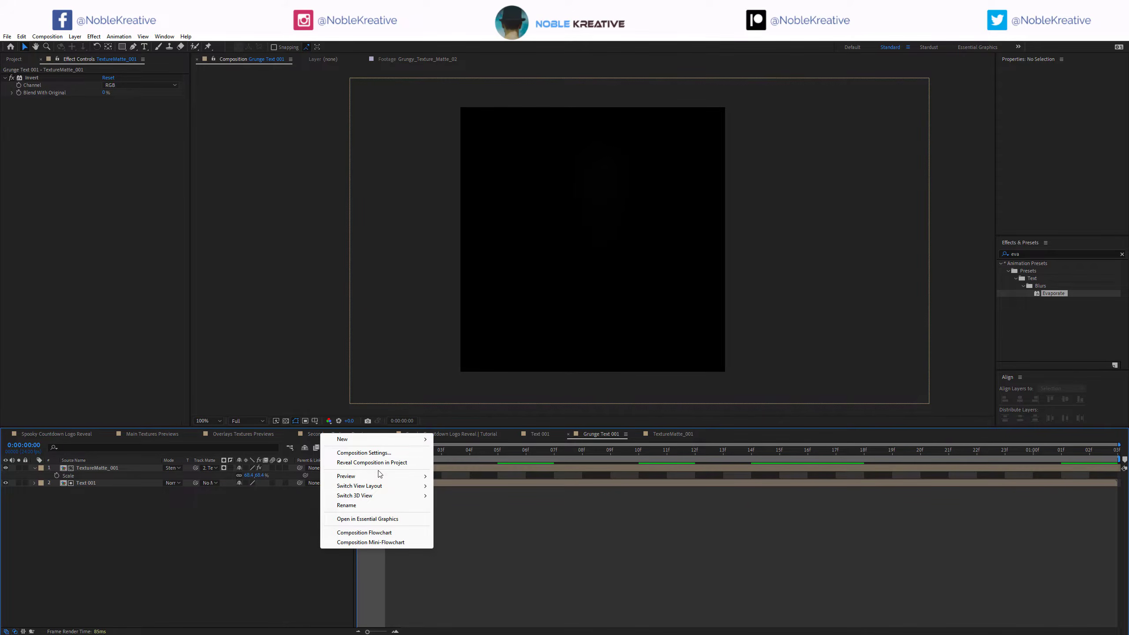
Reveal the Grunge Text 001 composition in the project and duplicate it nine times.
click(372, 462)
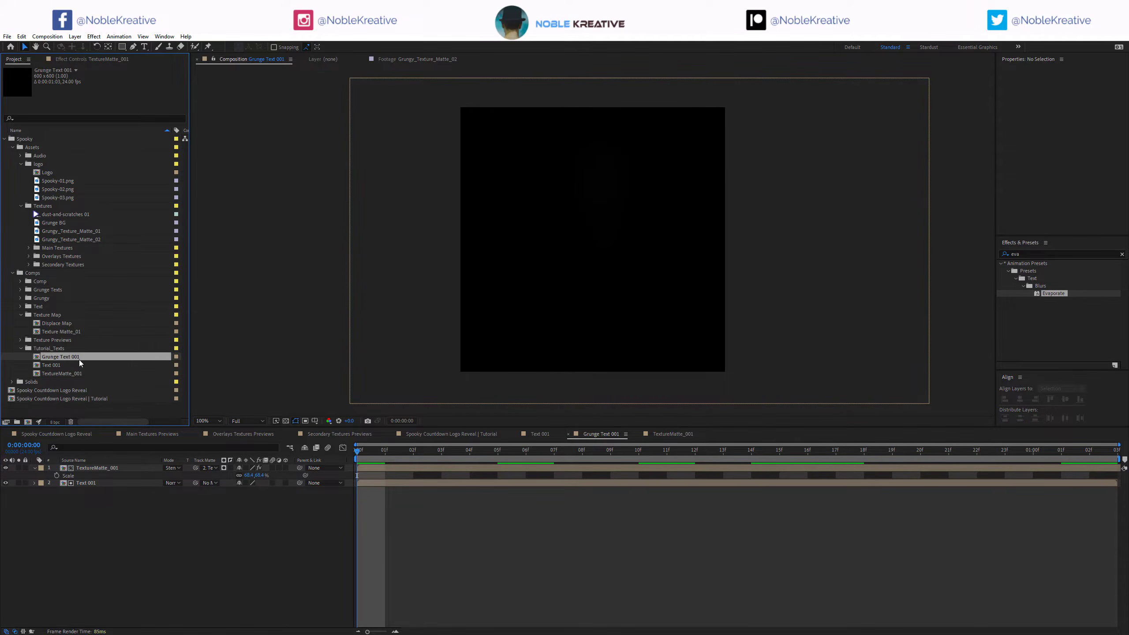
key(ctrl+d)
key(ctrl+d)
key(ctrl+d)
key(ctrl+d)
key(ctrl+d)
key(ctrl+d)
key(ctrl+d)
key(ctrl+d)
key(ctrl+d)
scroll(67, 388, down, 2)
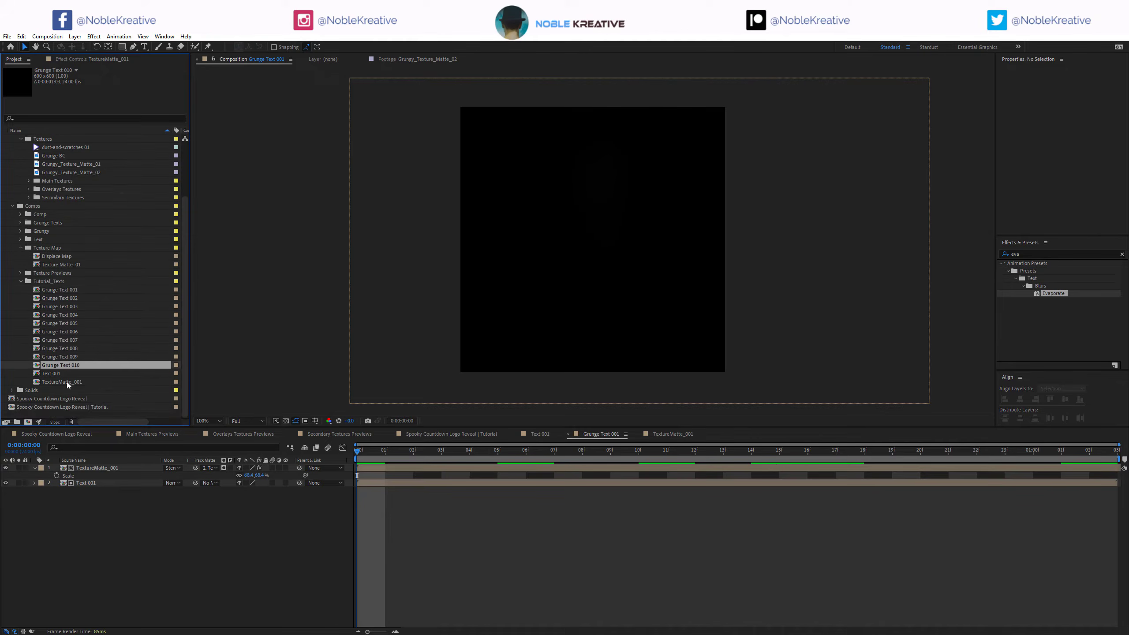
Duplicate the Text 001 composition eight times in the project.
click(67, 375)
key(ctrl+d)
key(ctrl+d)
key(ctrl+d)
key(ctrl+d)
key(ctrl+d)
key(ctrl+d)
key(ctrl+d)
key(ctrl+d)
Rename the duplicated compositions Text 11 and Text 12 as Text 002 and Text 003.
click(53, 348)
scroll(103, 298, down, 2)
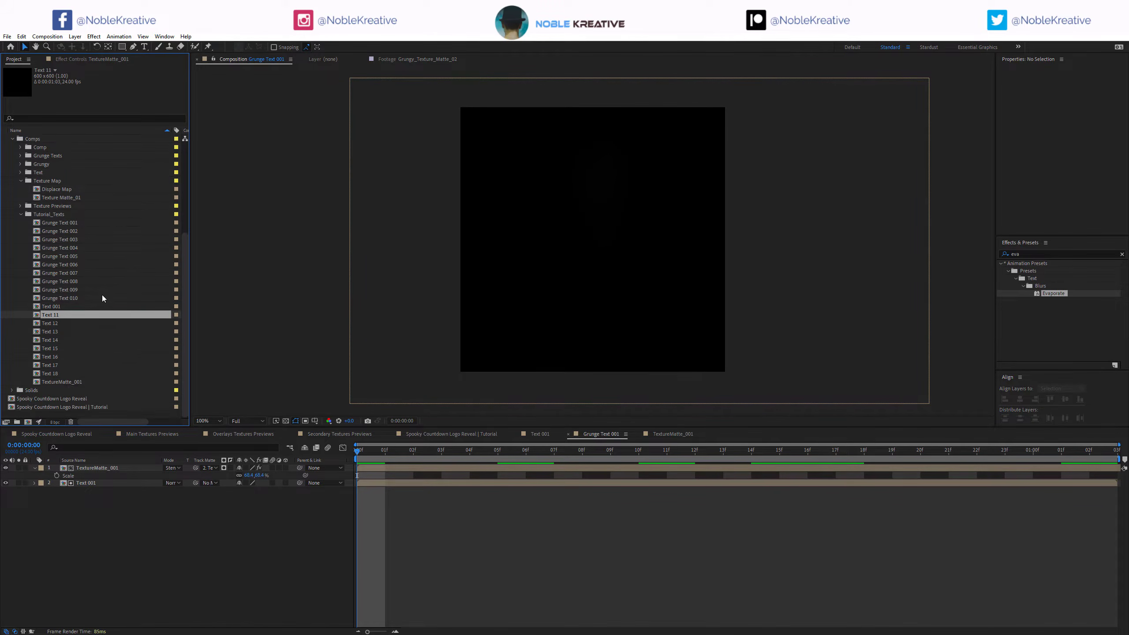
key(BackSpace)
text(002)
key(Return)
scroll(69, 382, down, 1)
click(69, 391)
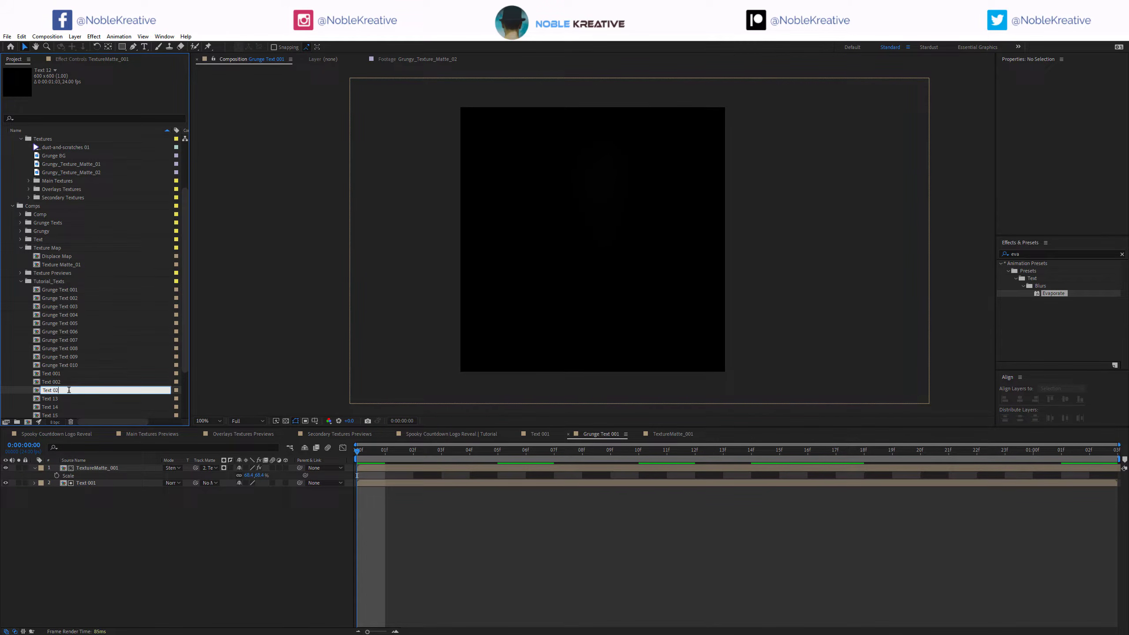
text(003)
key(Return)
Rename the next four duplicated text compositions as Text 004, Text 005, Text 006 and Text 007.
scroll(69, 390, down, 2)
click(72, 340)
text(04)
key(Return)
click(70, 365)
key(Return)
key(BackSpace)
key(BackSpace)
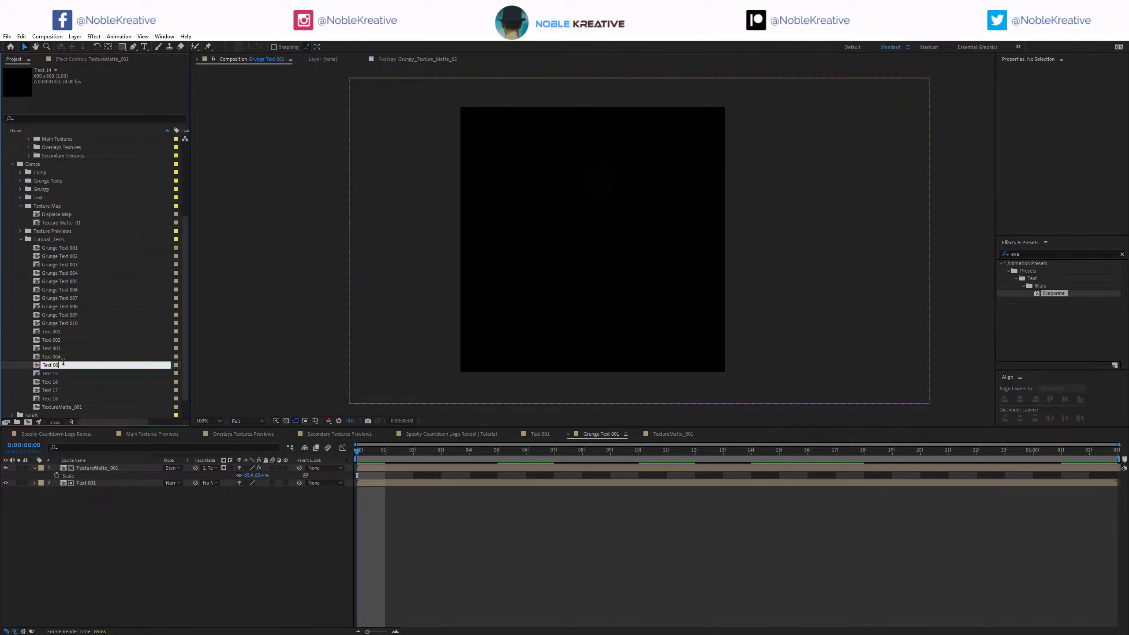
text(005)
key(Return)
click(69, 349)
text(7)
key(Return)
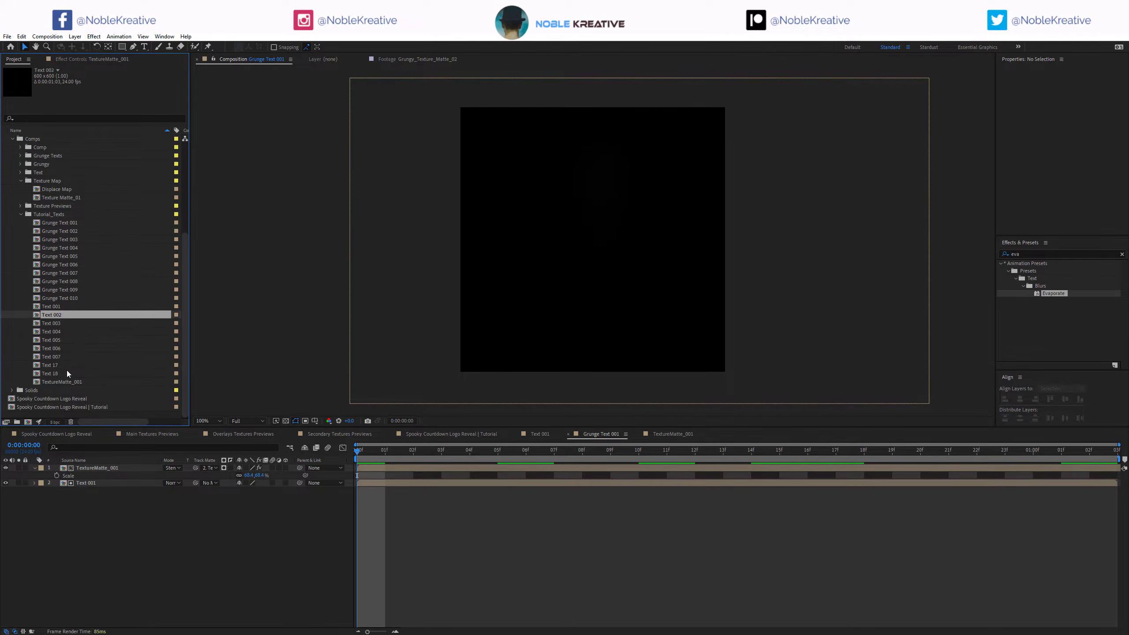
Rename the duplicated compositions Text 17 and Text 18 as Text 008 and Text 009.
click(66, 366)
text(008)
key(Return)
click(58, 374)
text(009)
key(Return)
Duplicate the Text 009 composition and rename the copy as Text 0010.
key(ctrl+d)
key(Return)
key(BackSpace)
key(BackSpace)
text(0010)
key(Return)
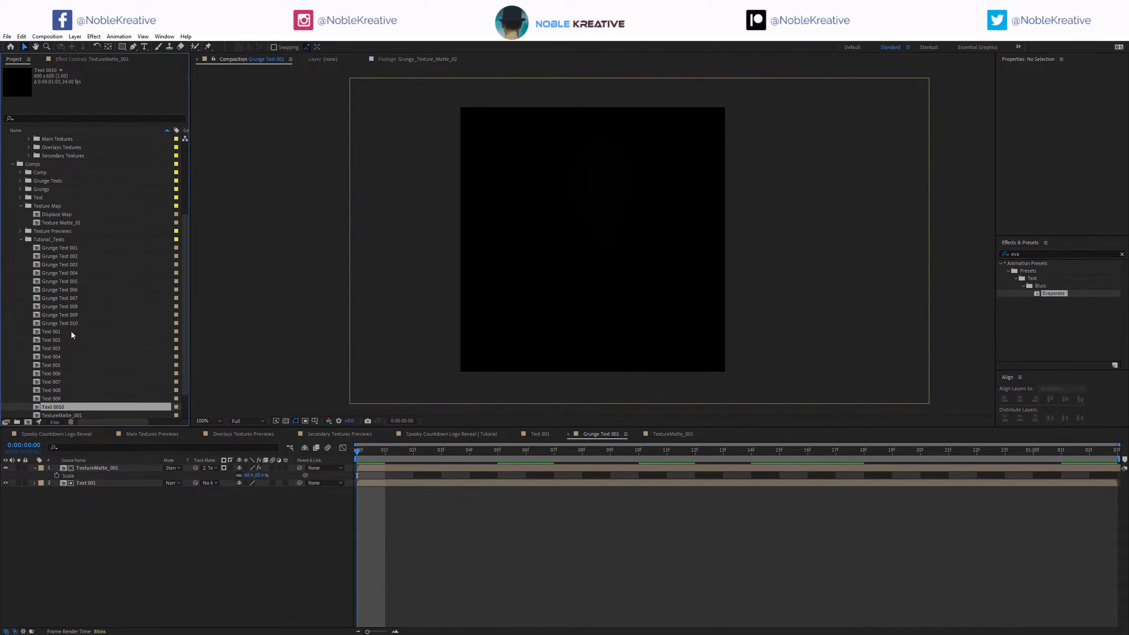
Open the Text 002 composition and change its text layer to 2.
scroll(70, 332, down, 1)
double_click(61, 315)
key(ctrl+a)
click(484, 453)
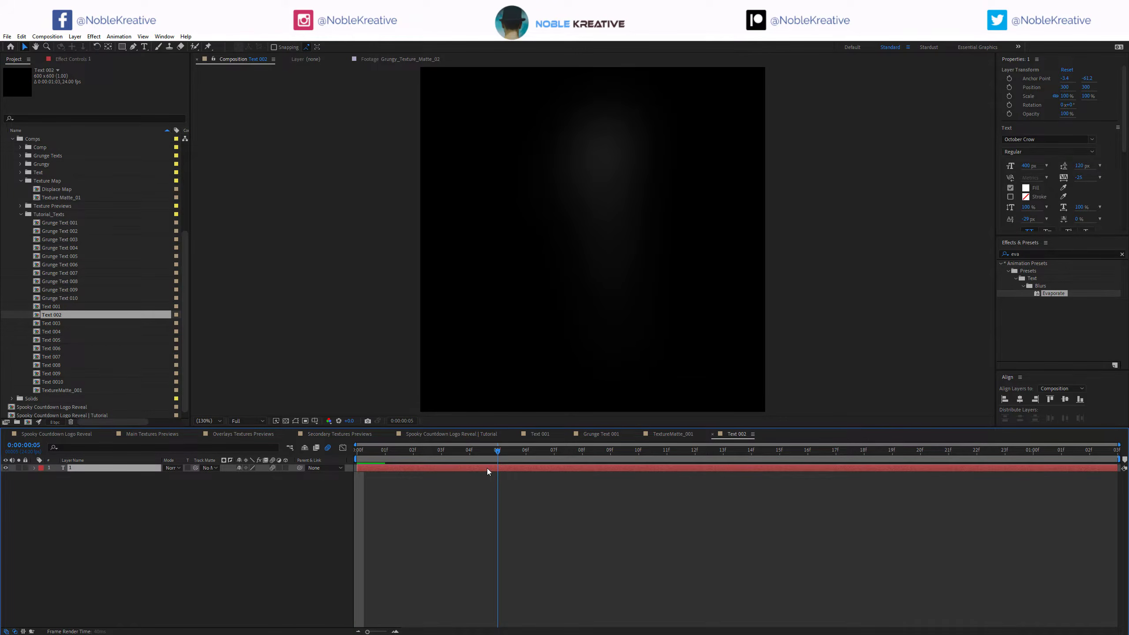
double_click(486, 467)
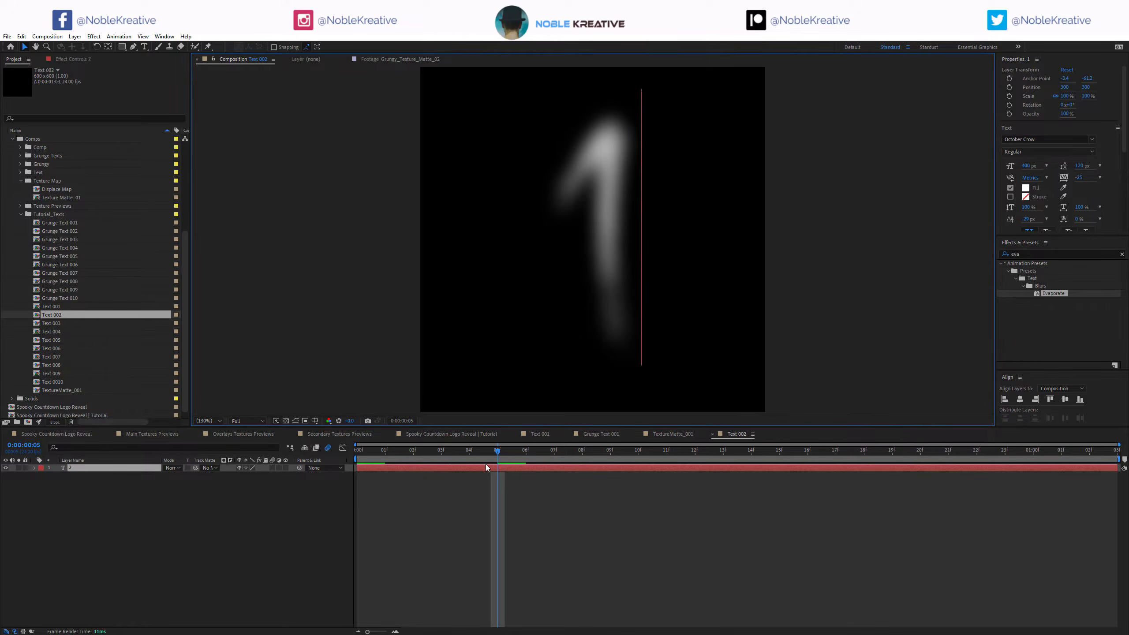
text(2)
Change the text layers in the Text 003 and Text 004 compositions to 3 and 4.
click(86, 325)
double_click(86, 323)
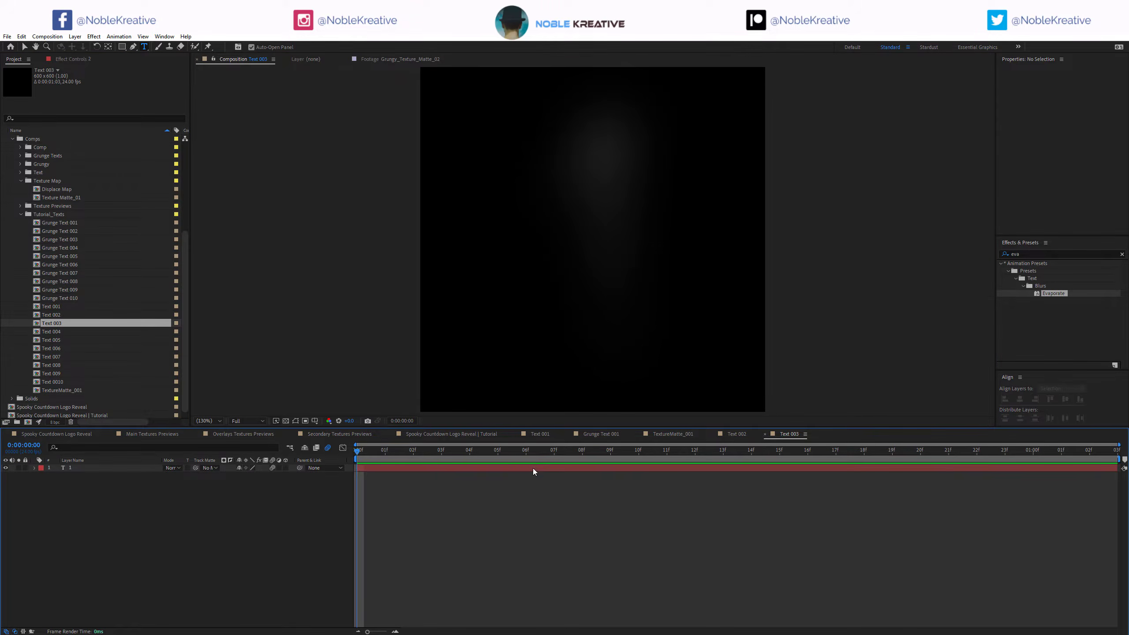
double_click(533, 468)
text(3)
double_click(110, 333)
double_click(487, 469)
text(4)
Change the text layers in the Text 005 and Text 006 compositions to 5 and 6.
double_click(133, 340)
double_click(478, 468)
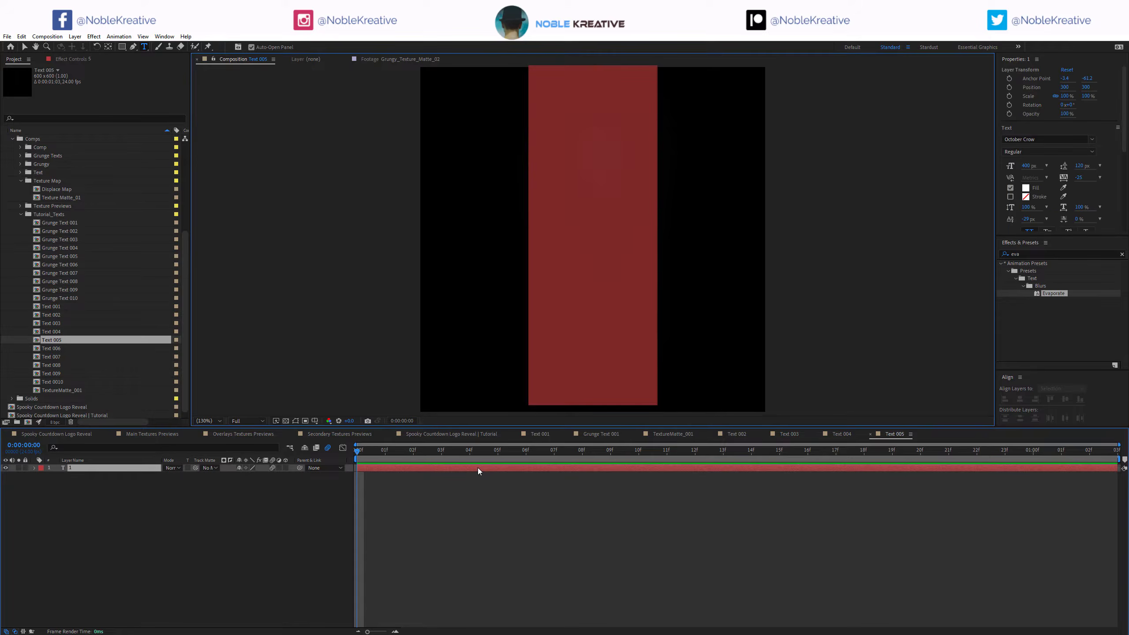
text(5)
double_click(133, 348)
double_click(468, 468)
text(6)
Change the text layers in the Text 007 and Text 008 compositions to 7 and 8.
double_click(135, 356)
double_click(496, 466)
text(7)
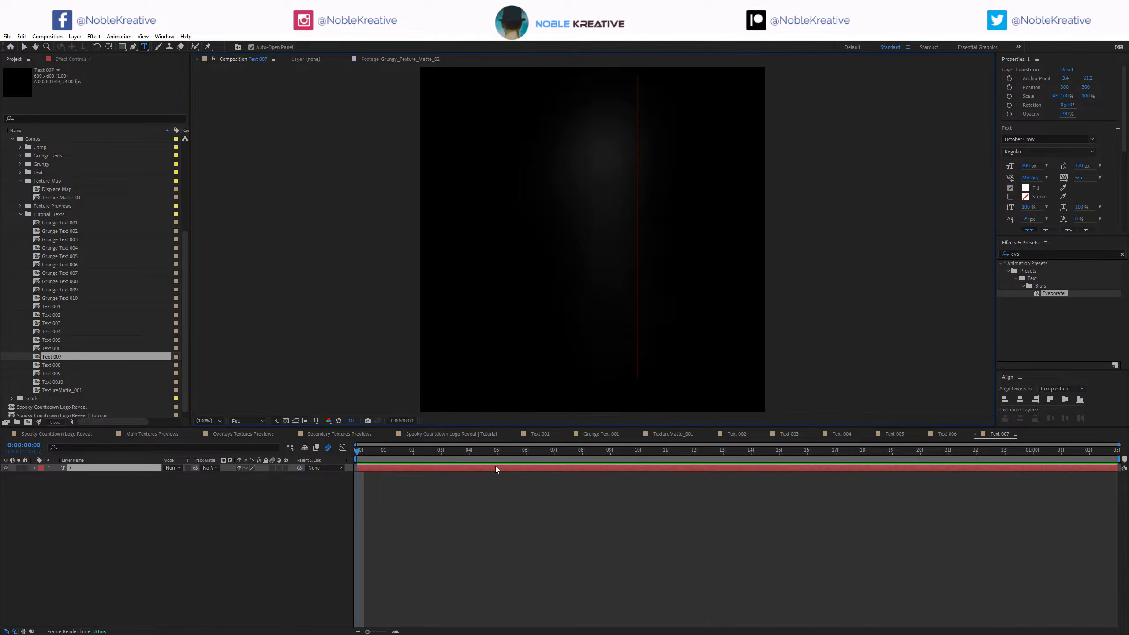
double_click(128, 365)
double_click(434, 469)
text(8)
Change the text layers in the Text 009 and Text 0010 compositions to 9 and 10.
double_click(91, 374)
double_click(452, 468)
text(9)
double_click(91, 383)
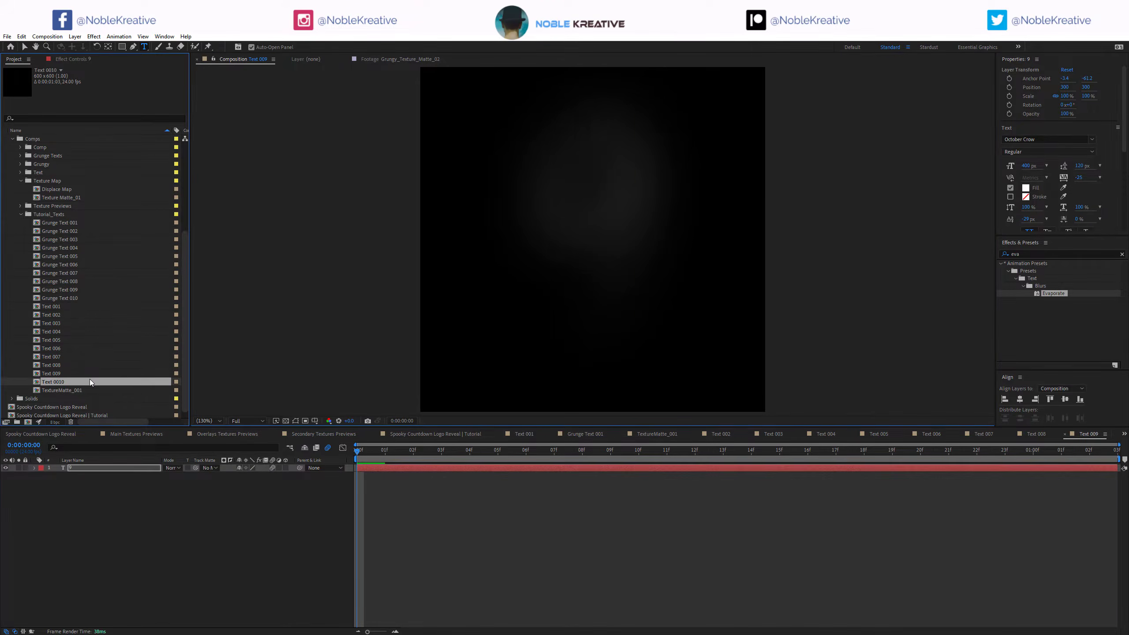
double_click(455, 469)
text(10)
Replace the Text 001 layer with Text 002 in Grunge Text 002 and with Text 003 in Grunge Text 003.
double_click(93, 231)
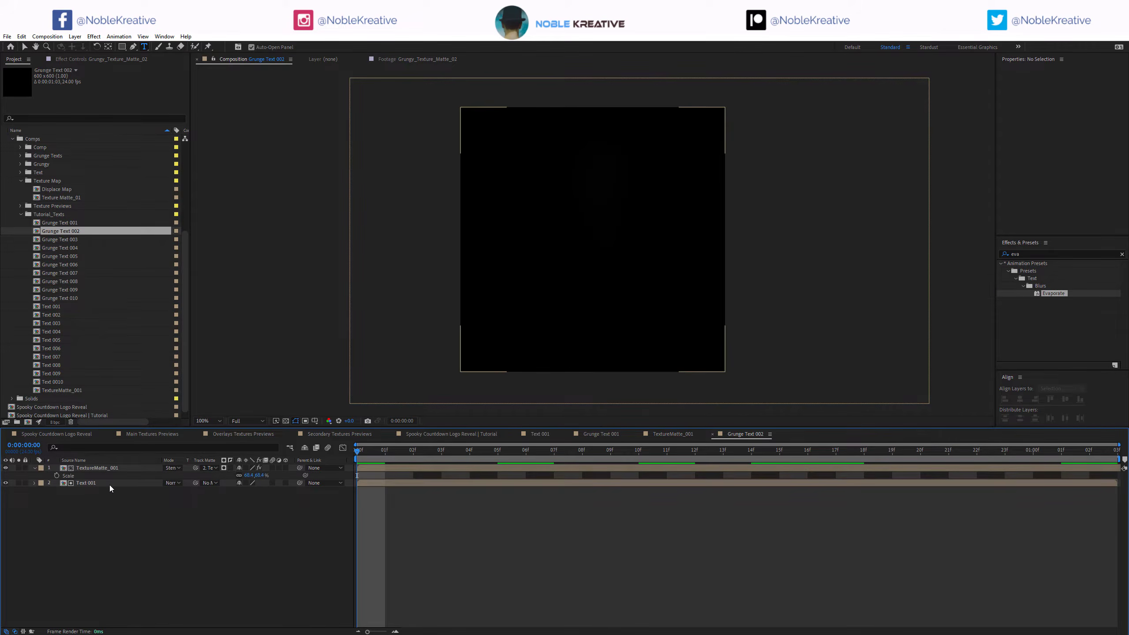
drag(64, 314, 90, 483)
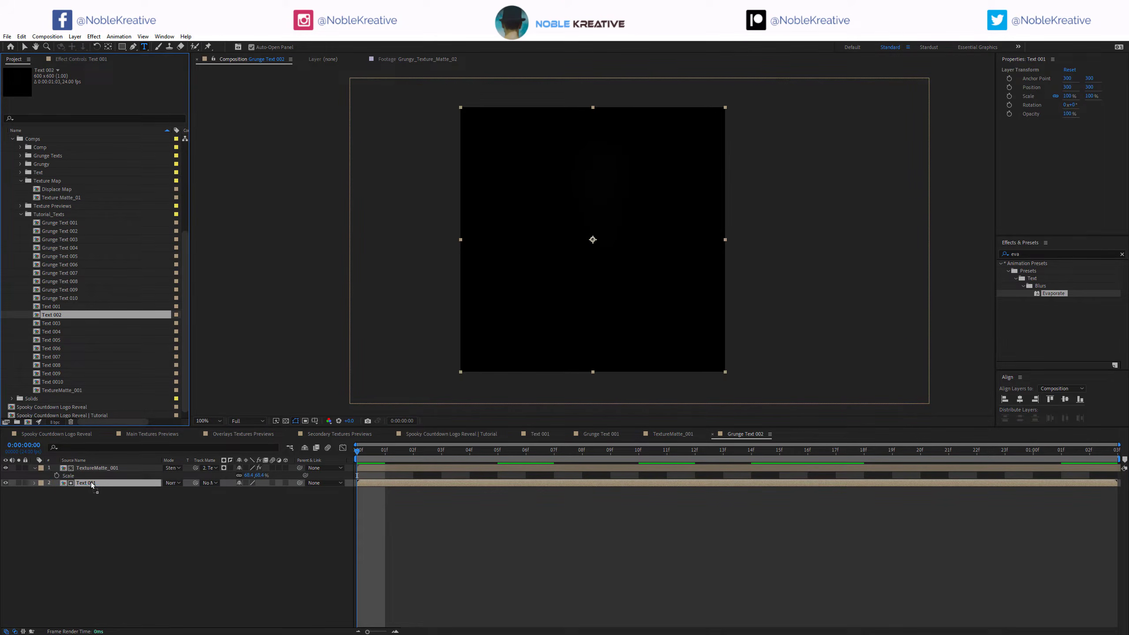
double_click(71, 239)
click(64, 482)
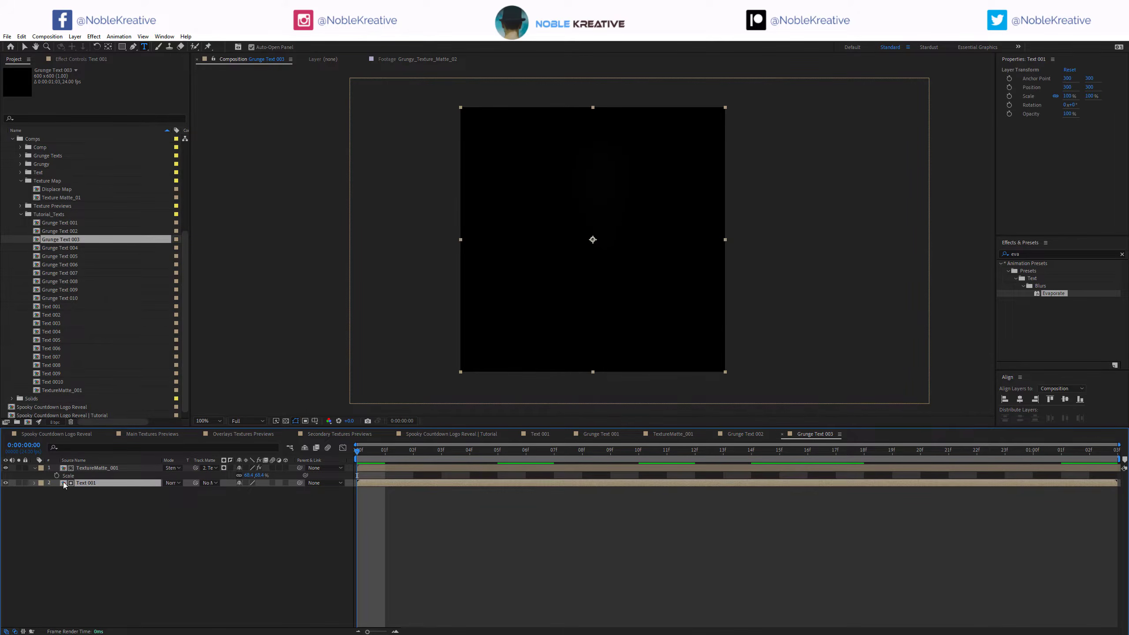
drag(88, 324, 102, 483)
Replace the Text 001 layer with Text 004 in Grunge Text 004 and with Text 005 in Grunge Text 005.
double_click(80, 248)
click(105, 483)
double_click(75, 256)
click(91, 483)
drag(73, 340, 89, 482)
Replace the Text 001 layer with Text 006 in Grunge Text 006 and with Text 007 in Grunge Text 007.
double_click(75, 265)
click(92, 483)
double_click(76, 273)
drag(78, 357, 86, 483)
Replace the Text 001 layer in Grunge Text 008, 009 and 010 with Text 008, Text 009 and Text 0010 respectively.
double_click(74, 282)
double_click(78, 289)
double_click(75, 299)
drag(76, 382, 89, 484)
Check the textured numbers in Grunge Text 005, Grunge Text 006 and Grunge Text 007 at frames midway through their reveals.
click(731, 434)
click(720, 450)
click(803, 433)
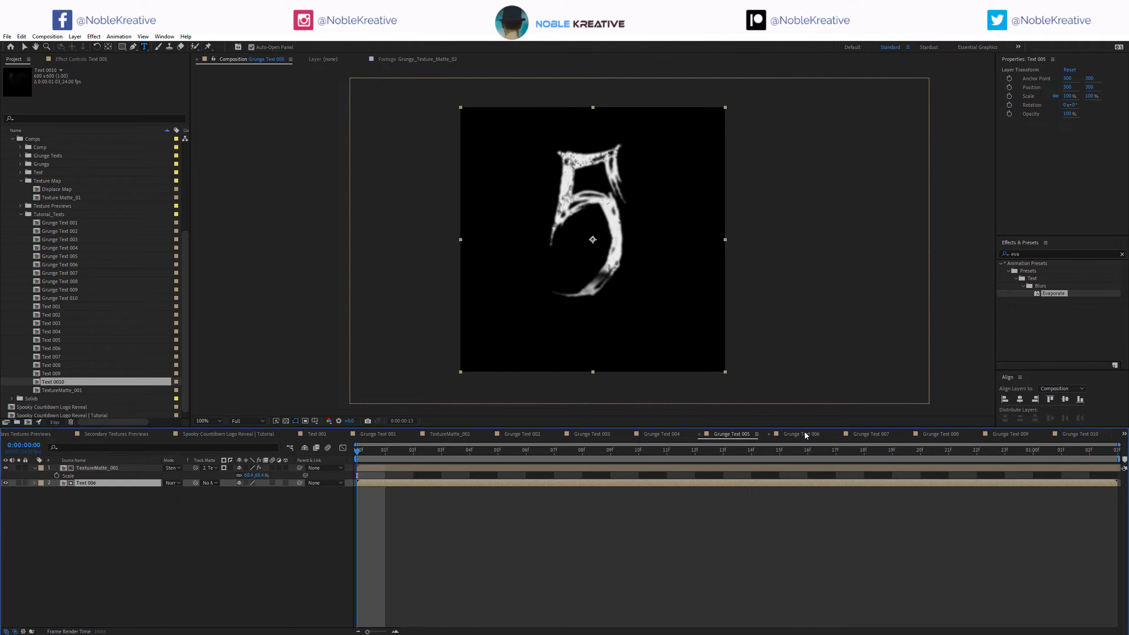
click(885, 452)
click(878, 434)
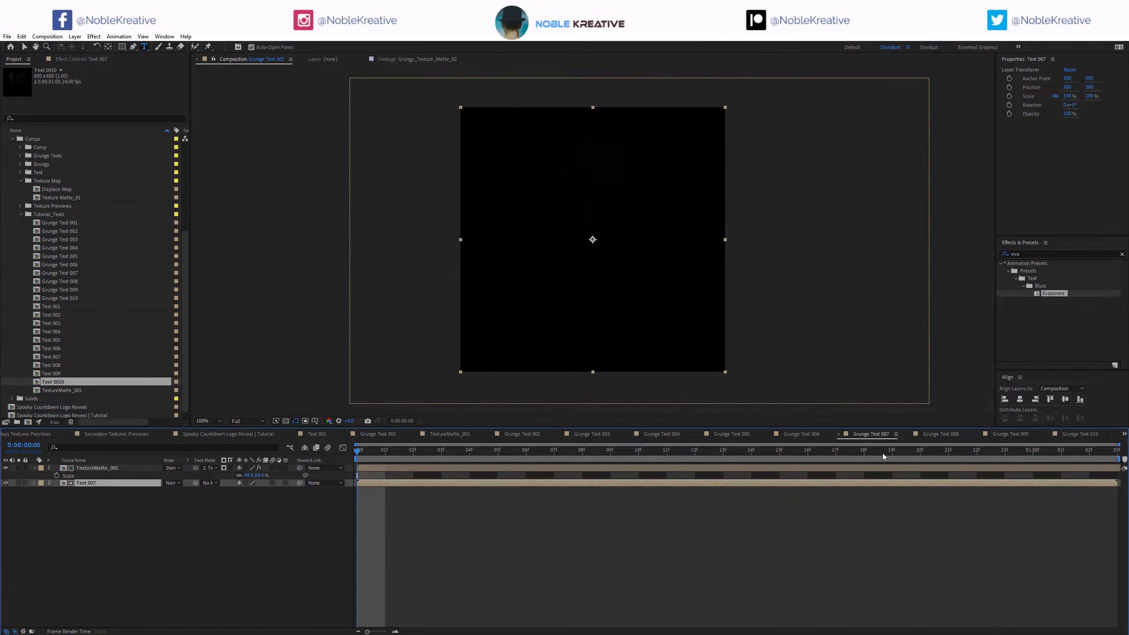
click(881, 453)
Close the open text, grunge text and texture matte compositions and return to Spooky Countdown Logo Reveal | Tutorial.
click(696, 434)
click(696, 434)
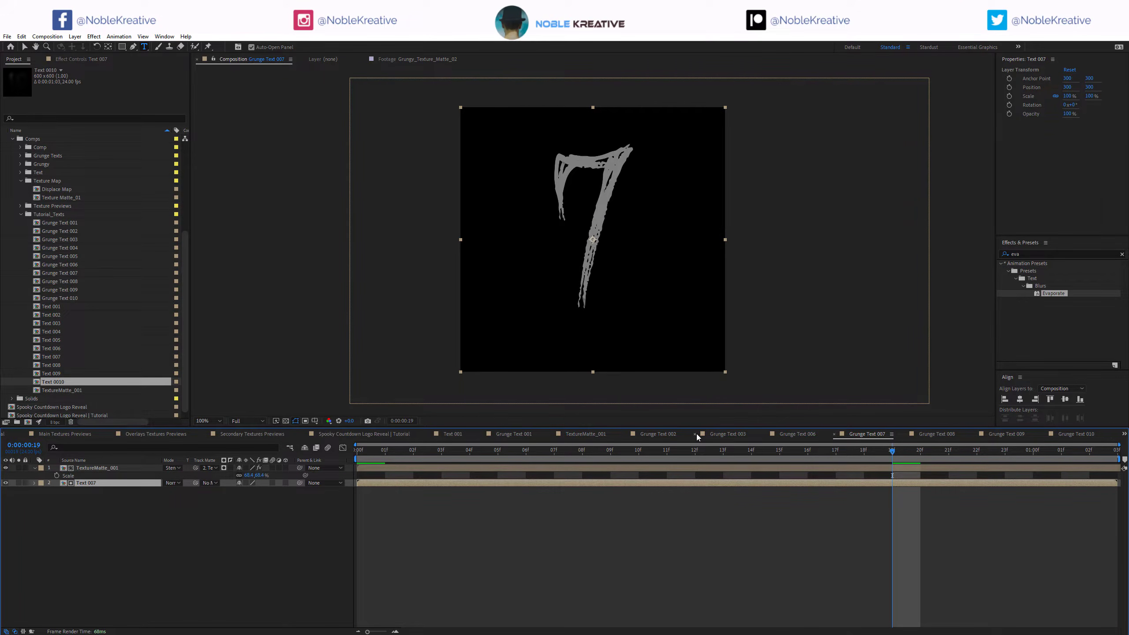
click(697, 434)
click(699, 434)
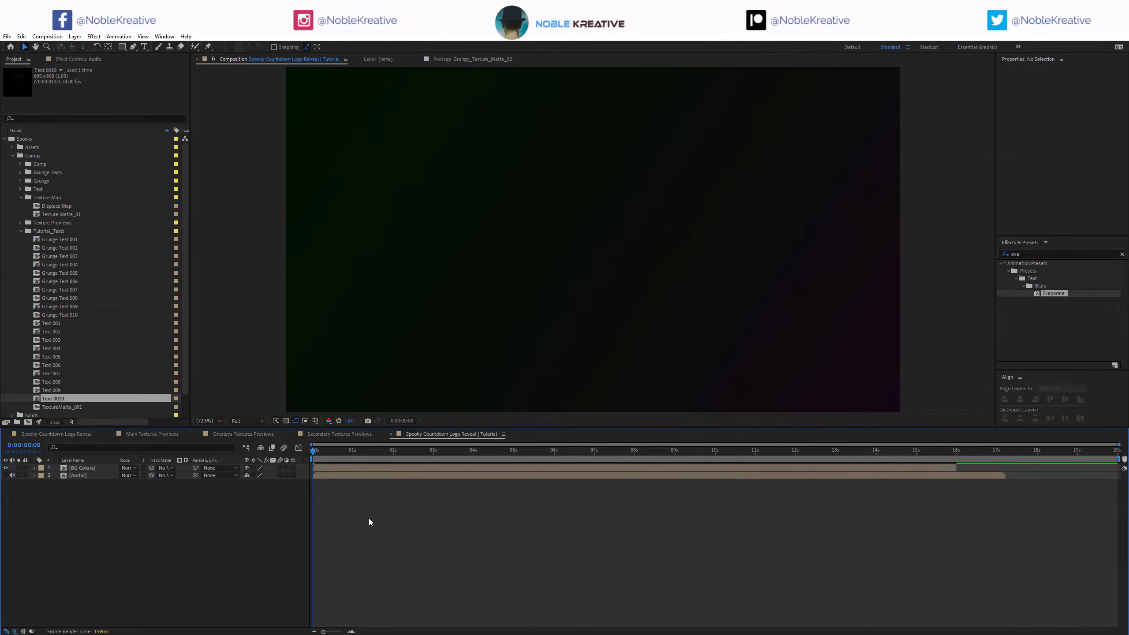
Create a 1920x1080, 24 fps composition named Countdown_.
key(ctrl+n)
text(C)
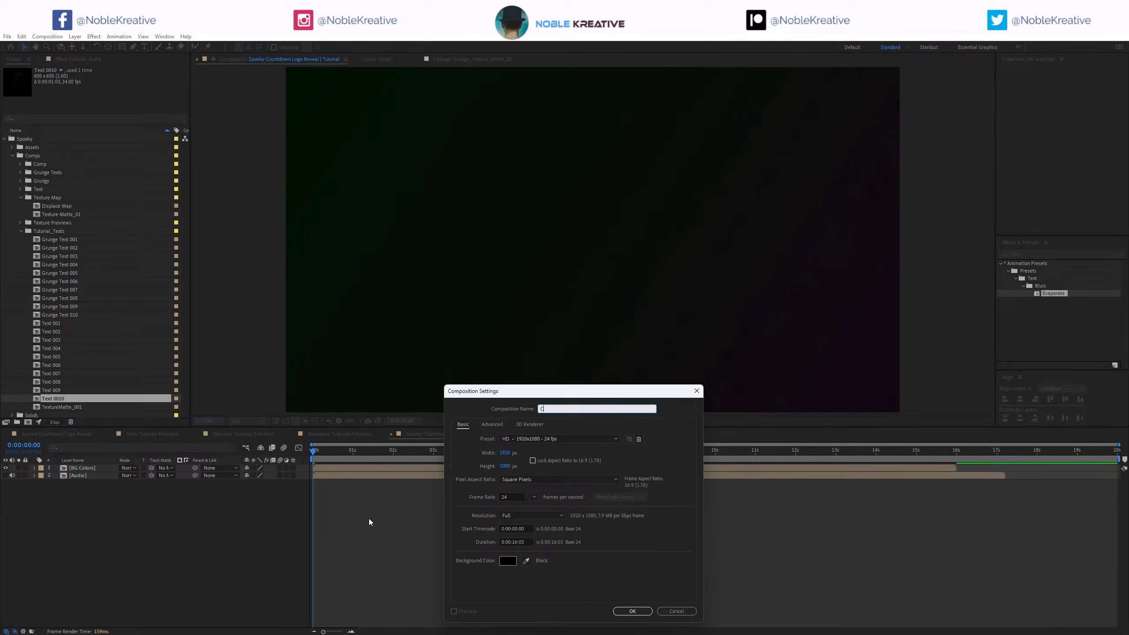
text(ountdown_)
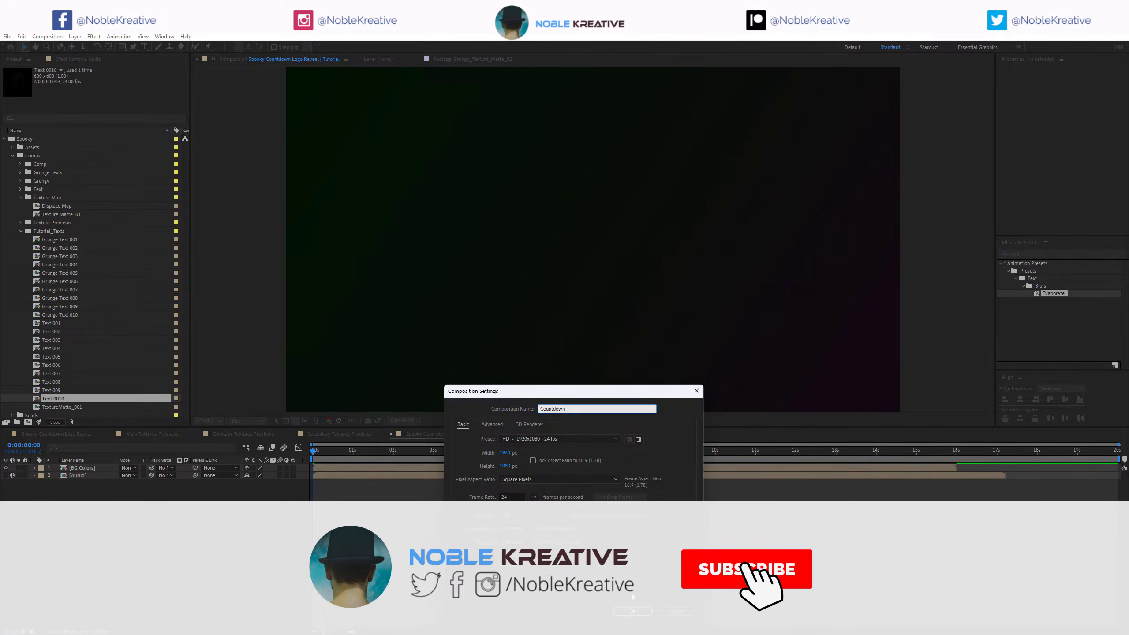
key(Return)
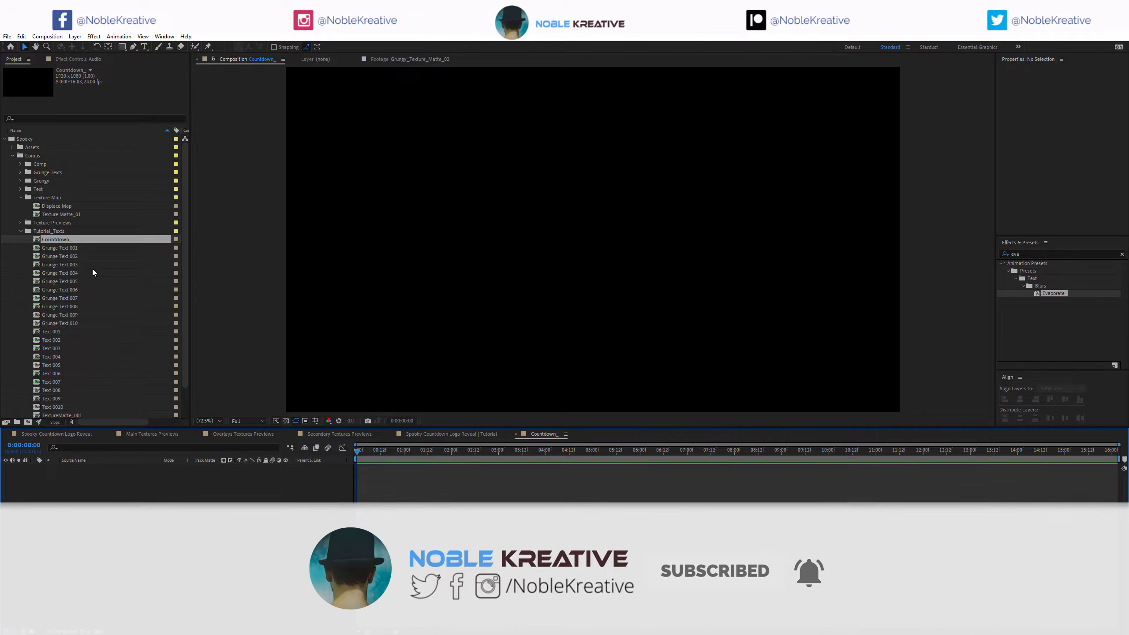
Add the Grunge Text 001 to Grunge Text 010 compositions as layers in the Countdown_ composition.
click(89, 248)
shift+click(84, 321)
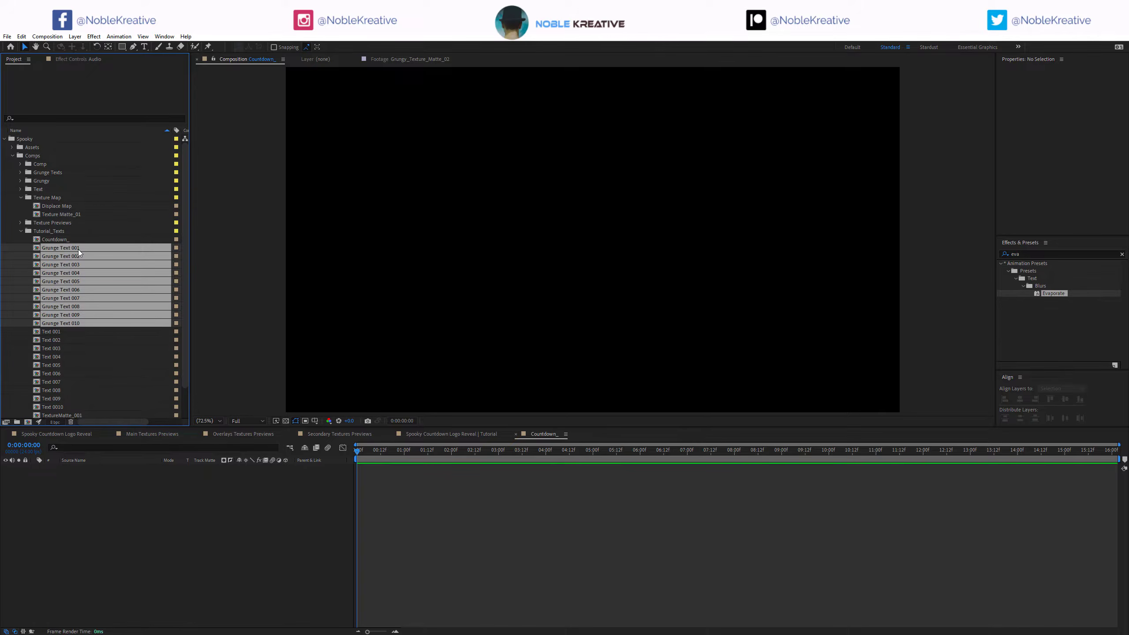
drag(77, 252, 176, 512)
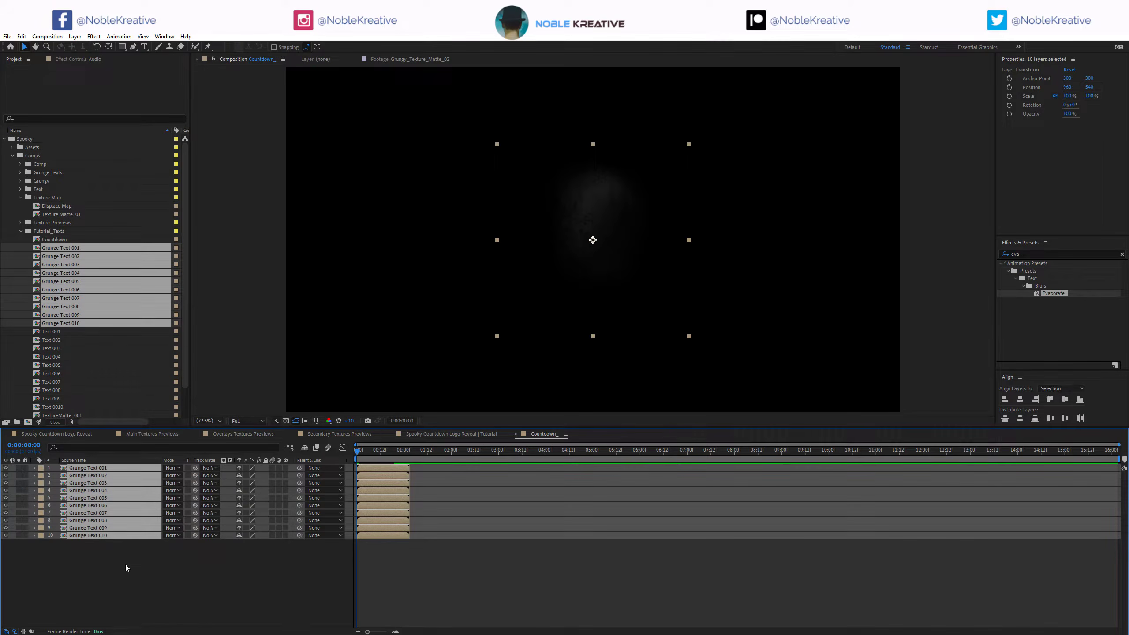
click(125, 565)
Solo Grunge Text 010 and keyframe its Scale at 500% at 0:00:00:00, 100% at 0:00:00:14 and 0% at 0:00:01:00.
click(93, 537)
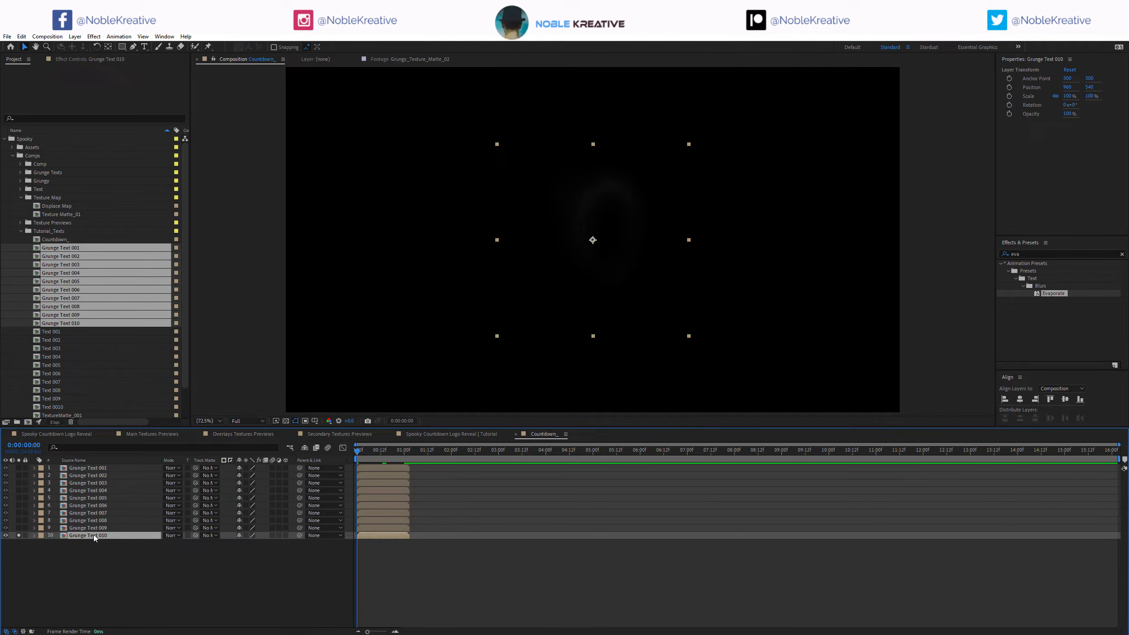
key(s)
click(57, 543)
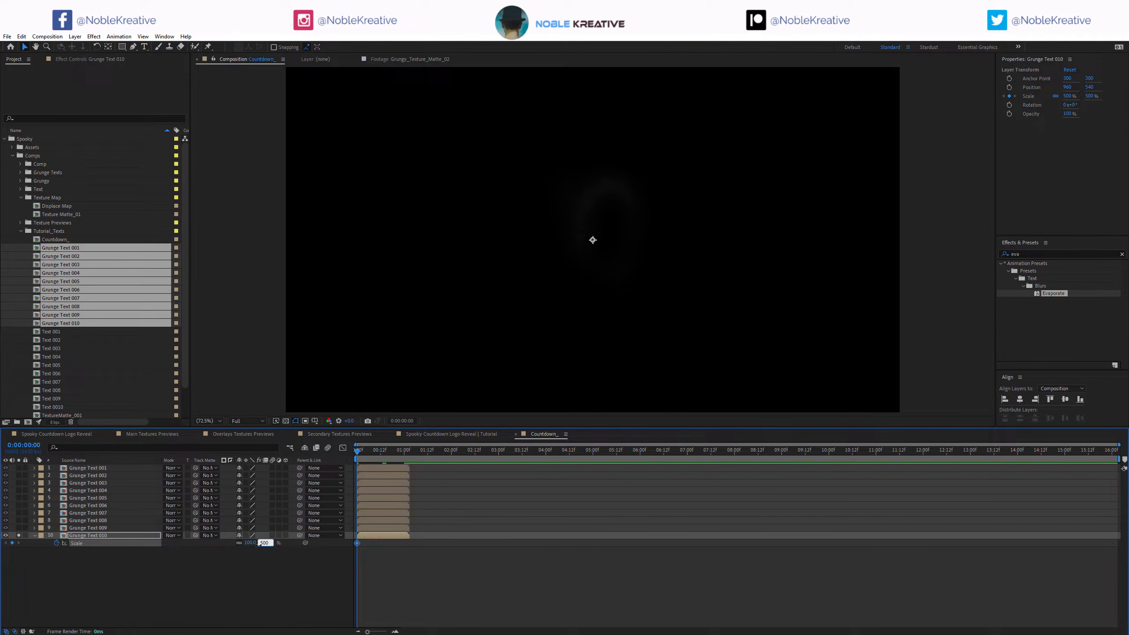
key(Return)
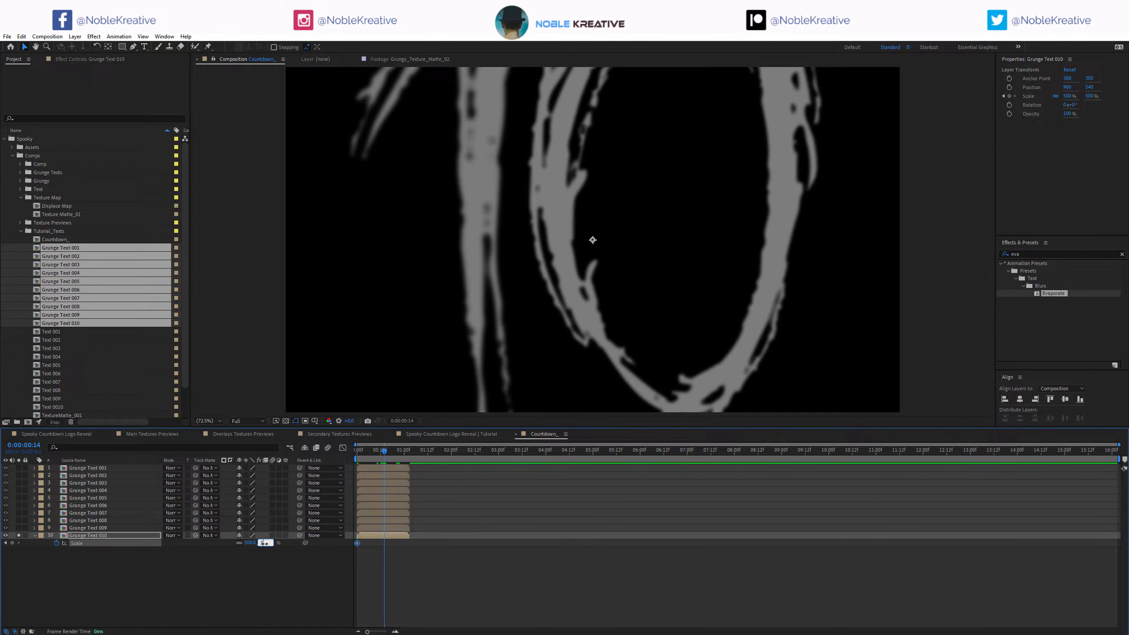
click(409, 456)
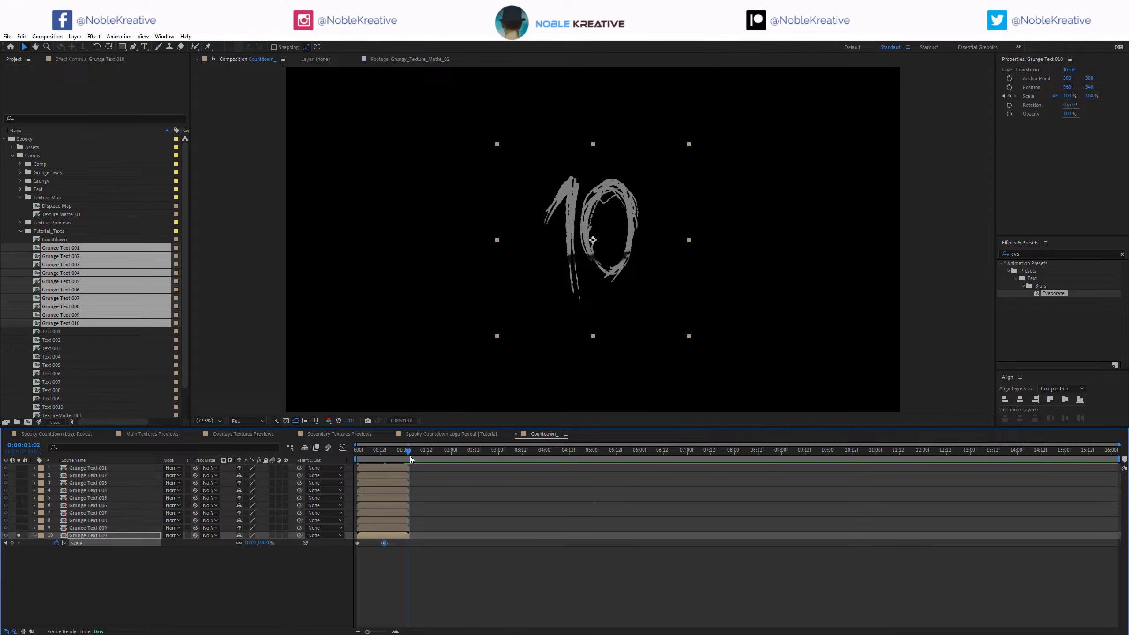
key(Page_Up)
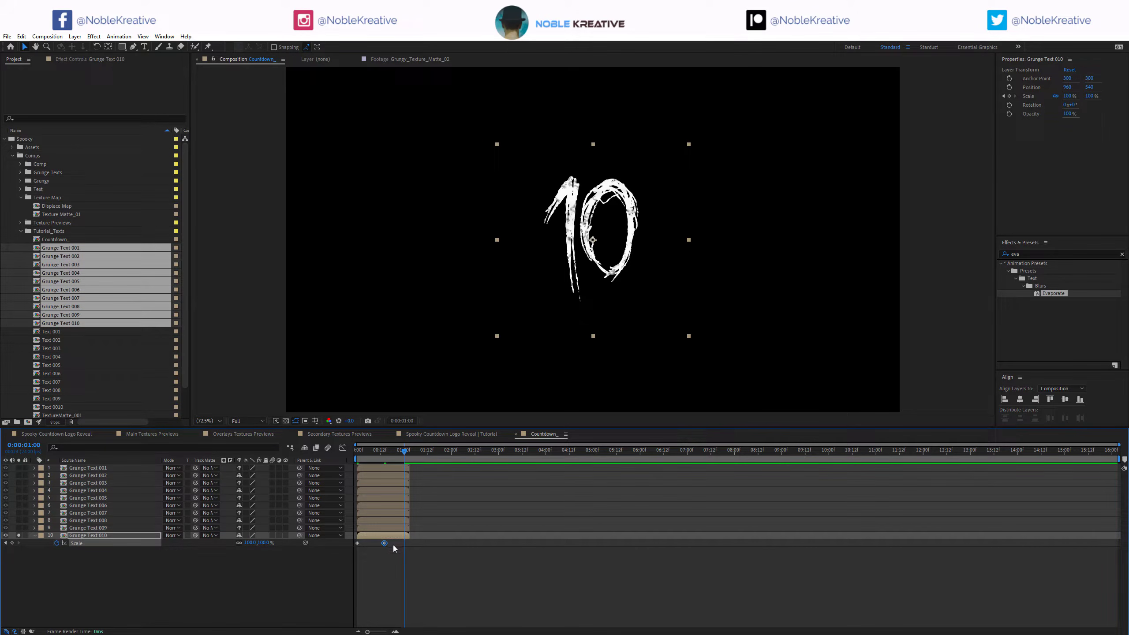
click(260, 544)
text(0)
key(Return)
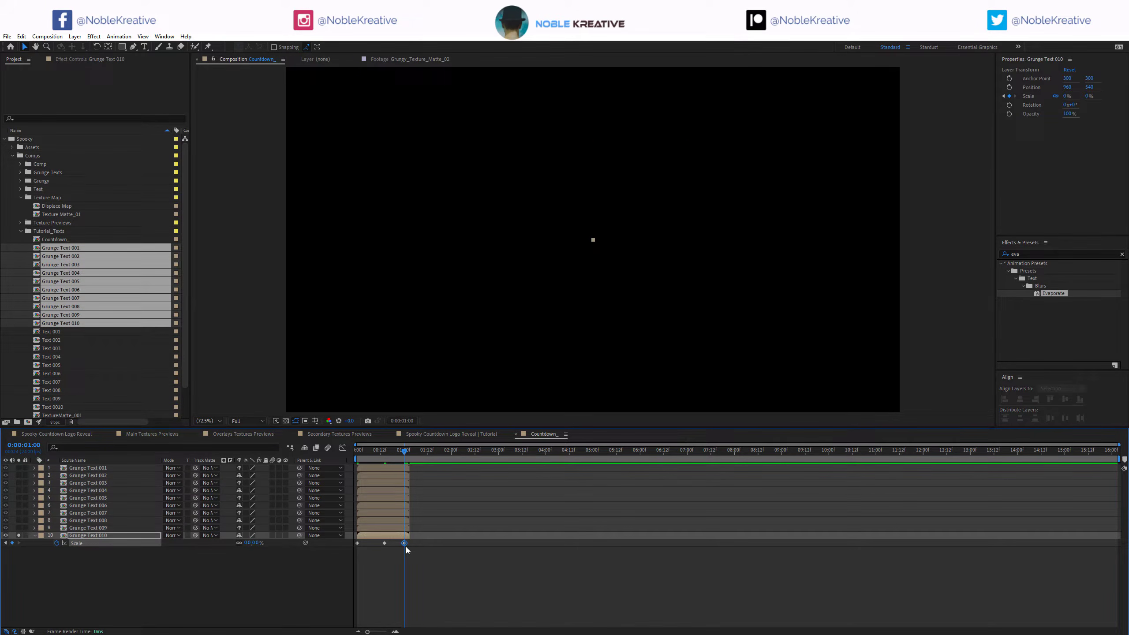
Apply Easy Ease to the three Scale keyframes and shorten the first keyframe's outgoing handle in the speed graph.
drag(413, 549, 332, 535)
key(F9)
click(343, 448)
scroll(355, 476, up, 10)
mouse_move(738, 477)
mouse_down()
mouse_move(702, 479)
mouse_move(737, 479)
mouse_up()
click(451, 484)
click(357, 476)
drag(444, 475, 371, 474)
Lengthen both handles of the middle Scale keyframe and shorten the last keyframe's incoming handle in the speed graph.
click(665, 479)
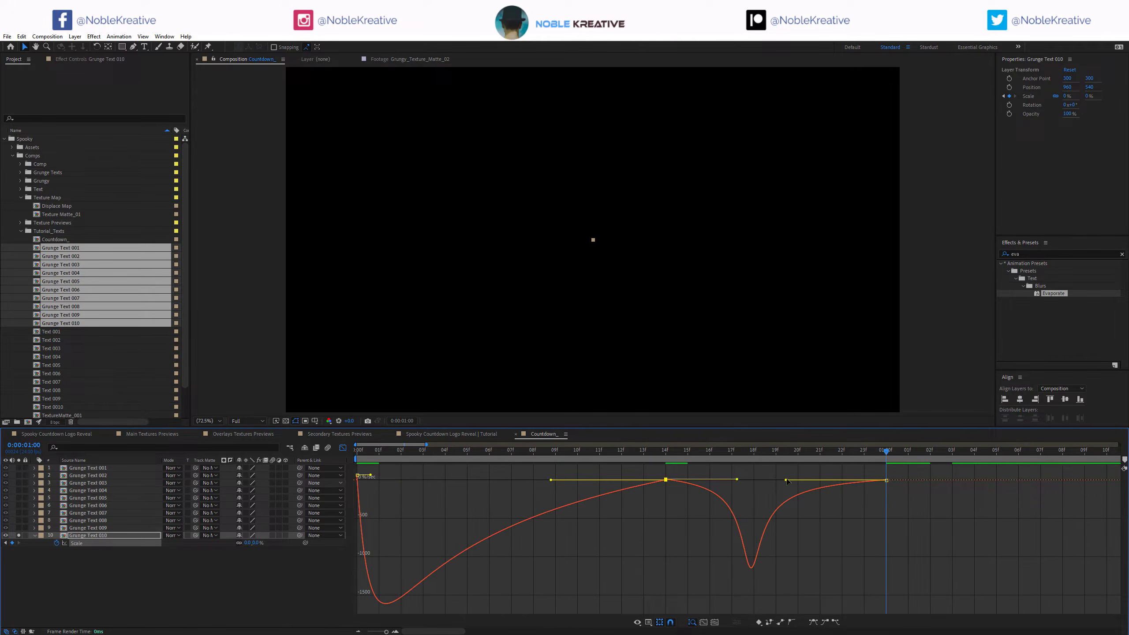
drag(786, 480, 820, 480)
drag(737, 480, 766, 479)
drag(551, 480, 512, 479)
End the work area at 0:00:01:04, preview the eased scaling of Grunge Text 010 and return to the layer bar view.
click(974, 451)
key(n)
key(space)
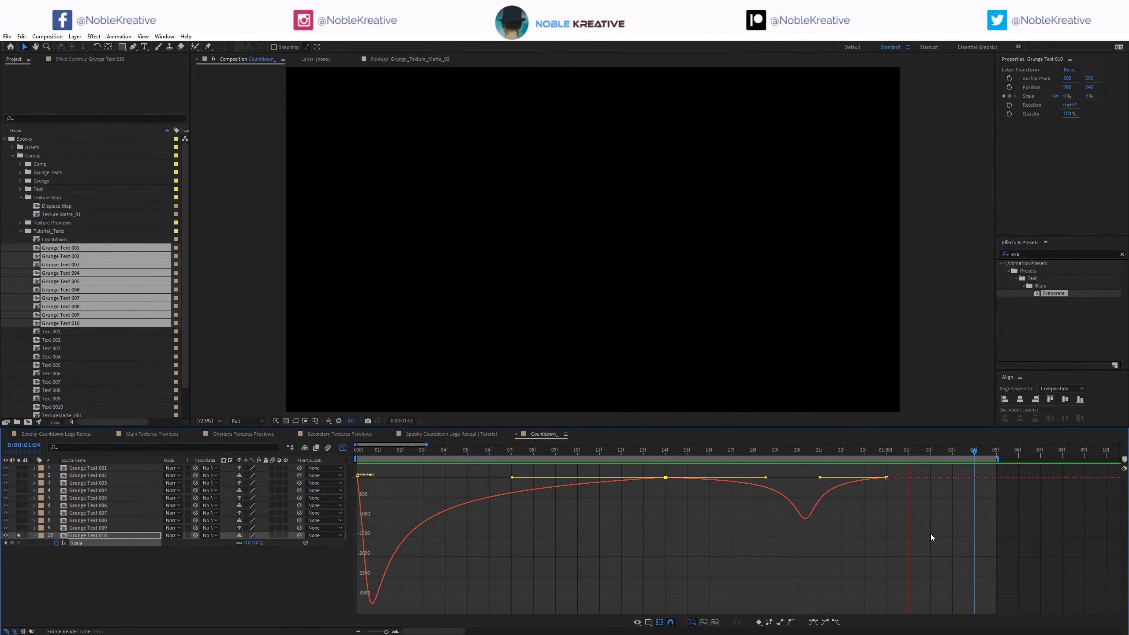
click(343, 448)
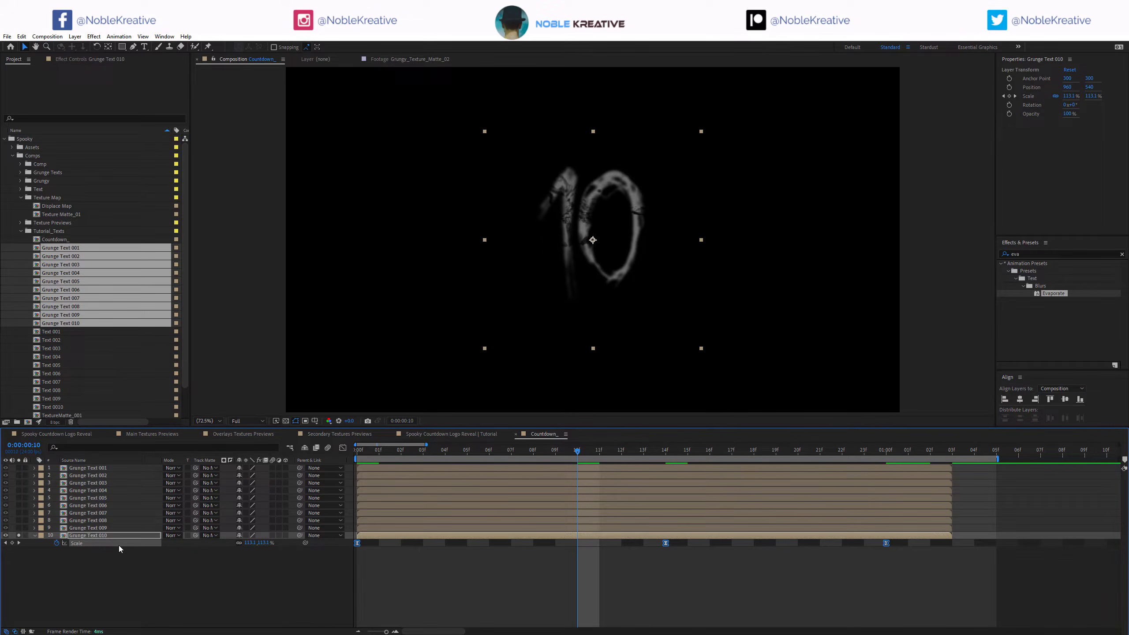
Copy the Scale keyframes of Grunge Text 010 to layers Grunge Text 001 through 009 at 0:00:00:00.
click(359, 454)
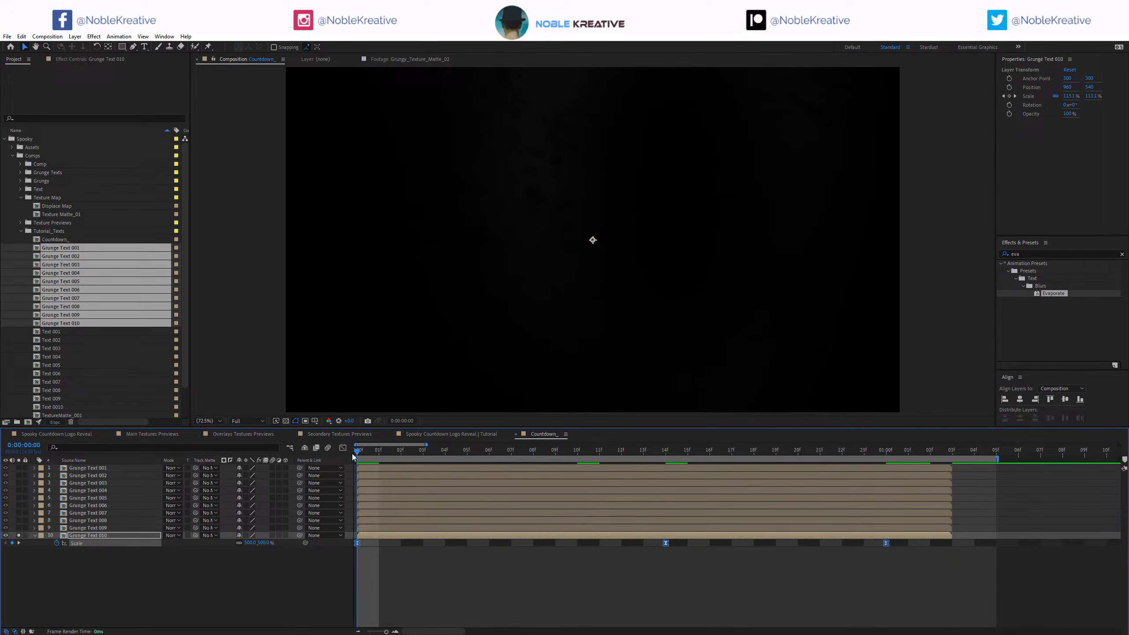
click(98, 528)
shift+click(102, 469)
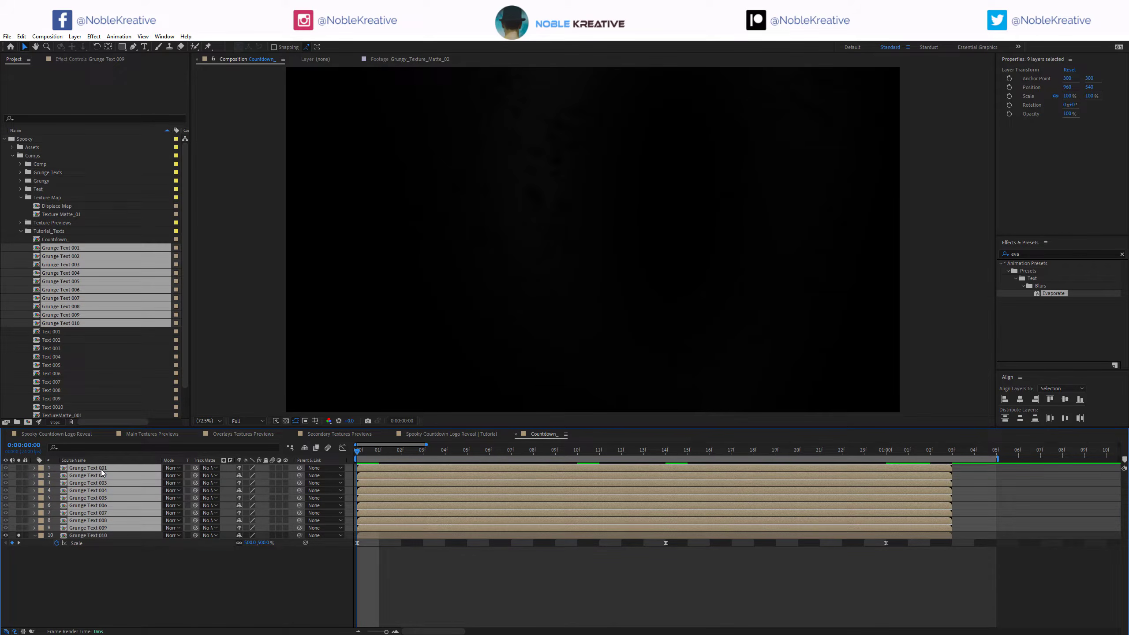
key(ctrl+v)
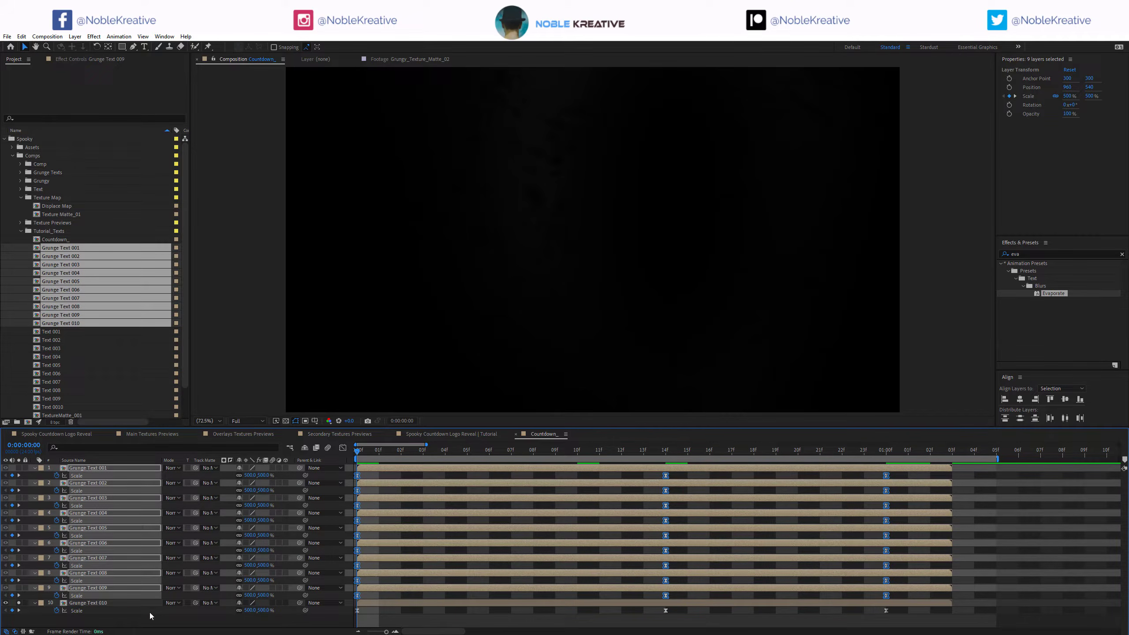
click(123, 611)
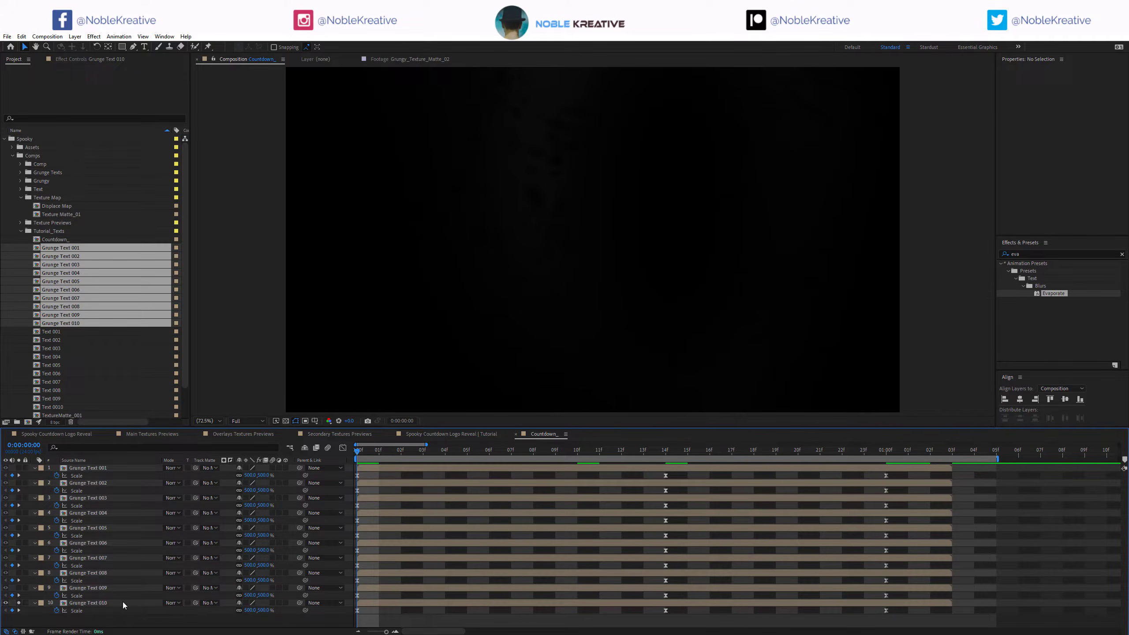
Sequence all ten layers, from Grunge Text 010 to Grunge Text 001, with a 0:00:00:02 overlap and no transition.
click(123, 602)
shift+click(123, 468)
right_click(124, 468)
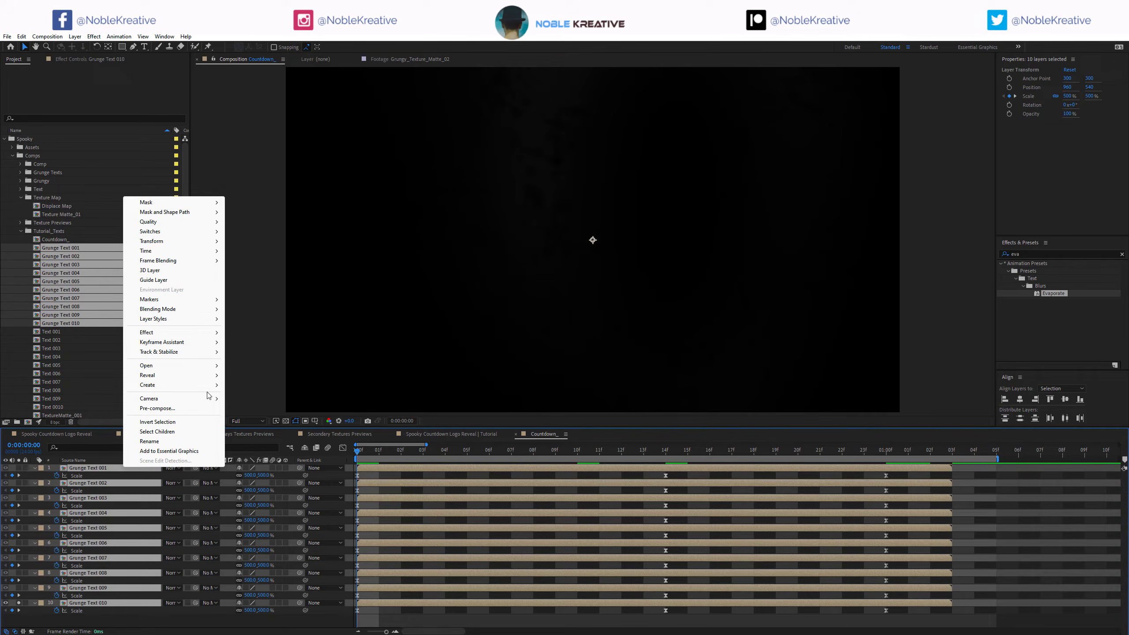
mouse_move(191, 343)
click(281, 431)
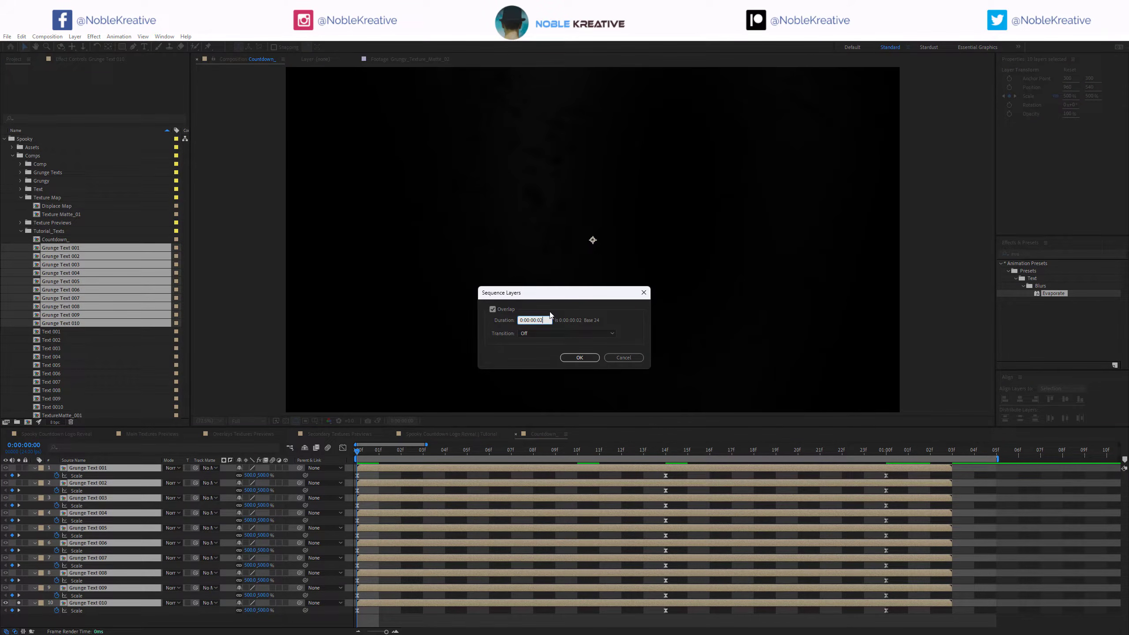
click(587, 358)
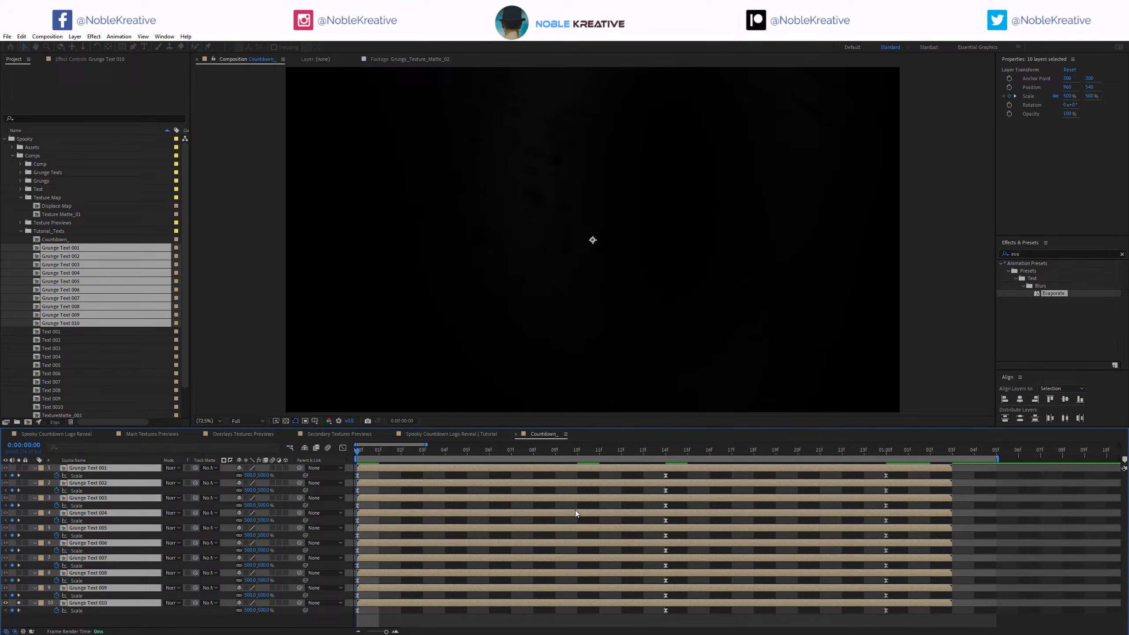
Shift all sequenced layers along the timeline so that Grunge Text 010 starts at about 0:00:00:21.
scroll(575, 510, down, 3)
scroll(575, 511, down, 5)
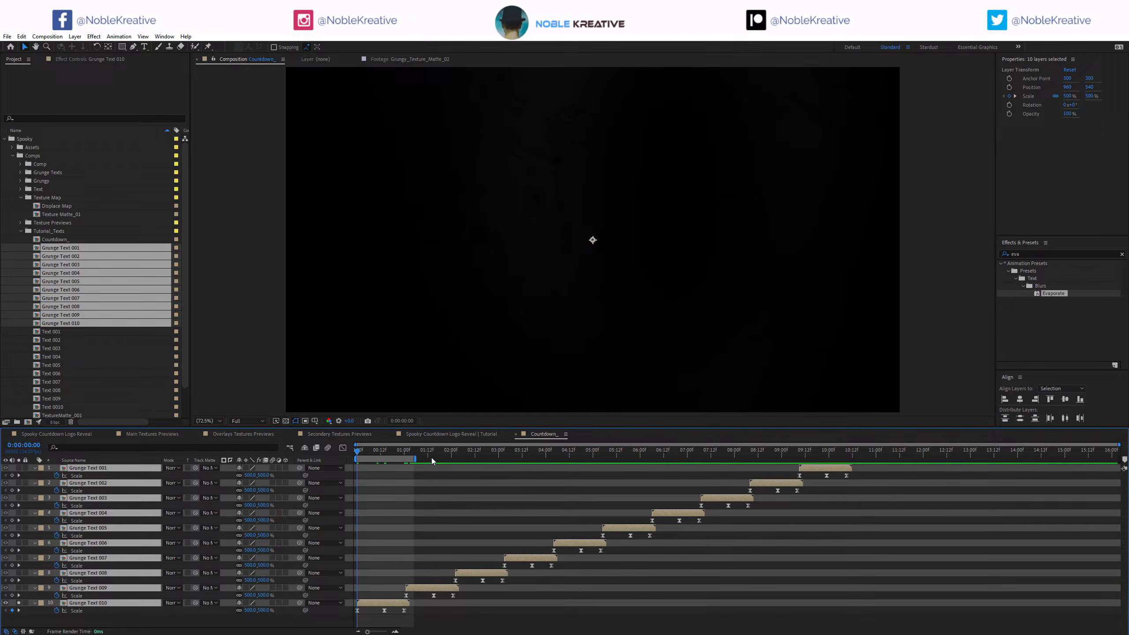
drag(385, 603, 422, 601)
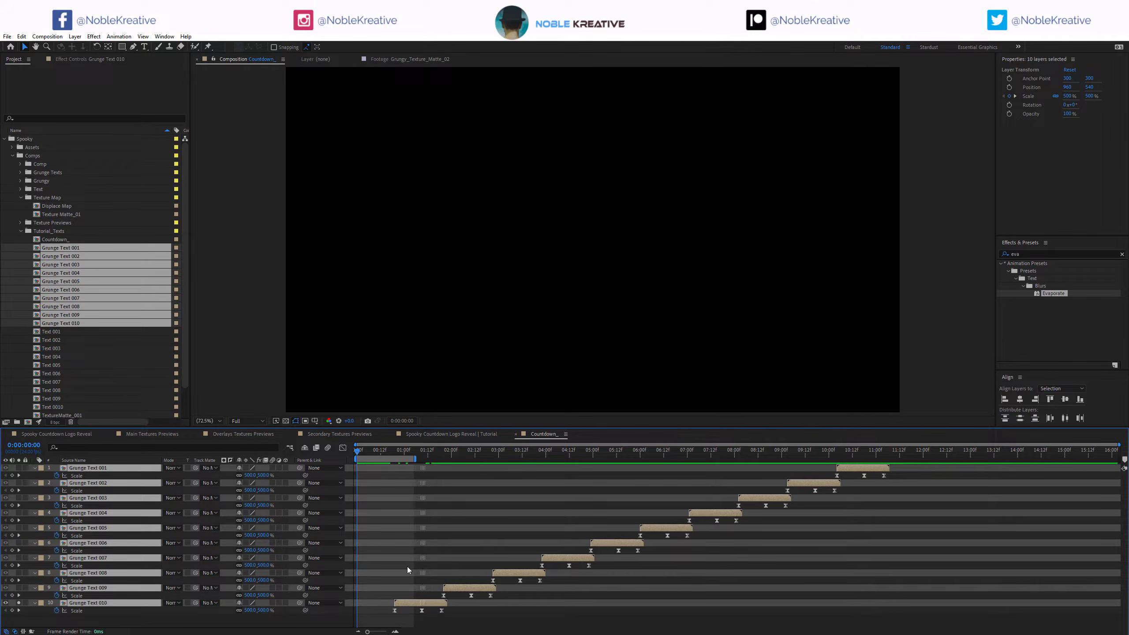
click(404, 452)
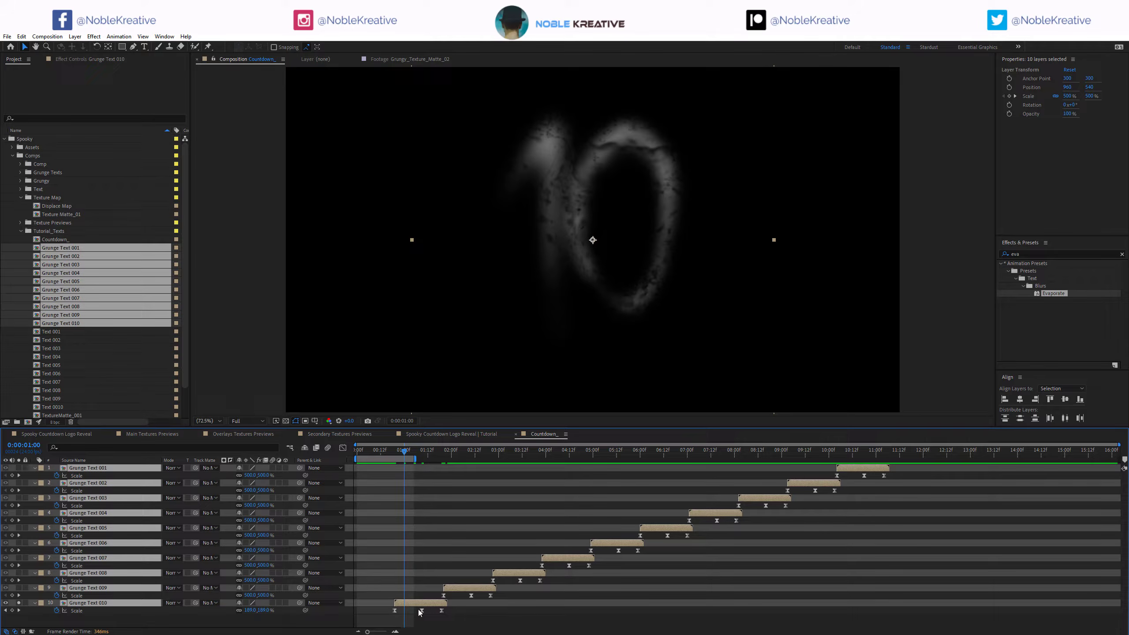
drag(414, 604, 418, 605)
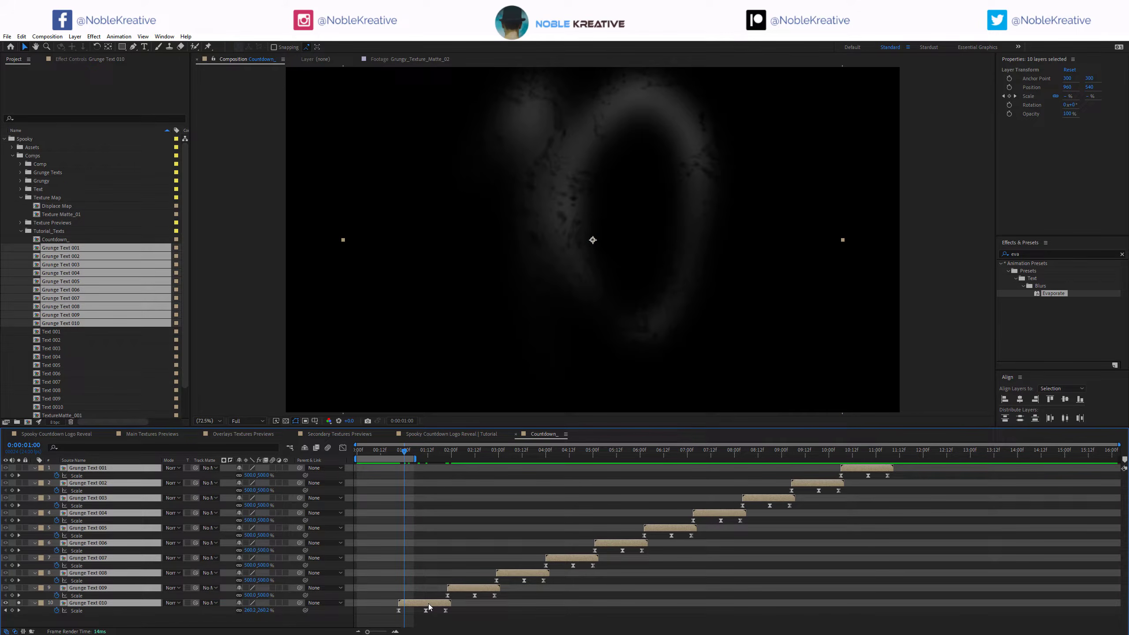
Set the work area from 0:00:01:00 to 0:00:11:09 and preview the countdown with all number layers shown.
key(b)
click(893, 458)
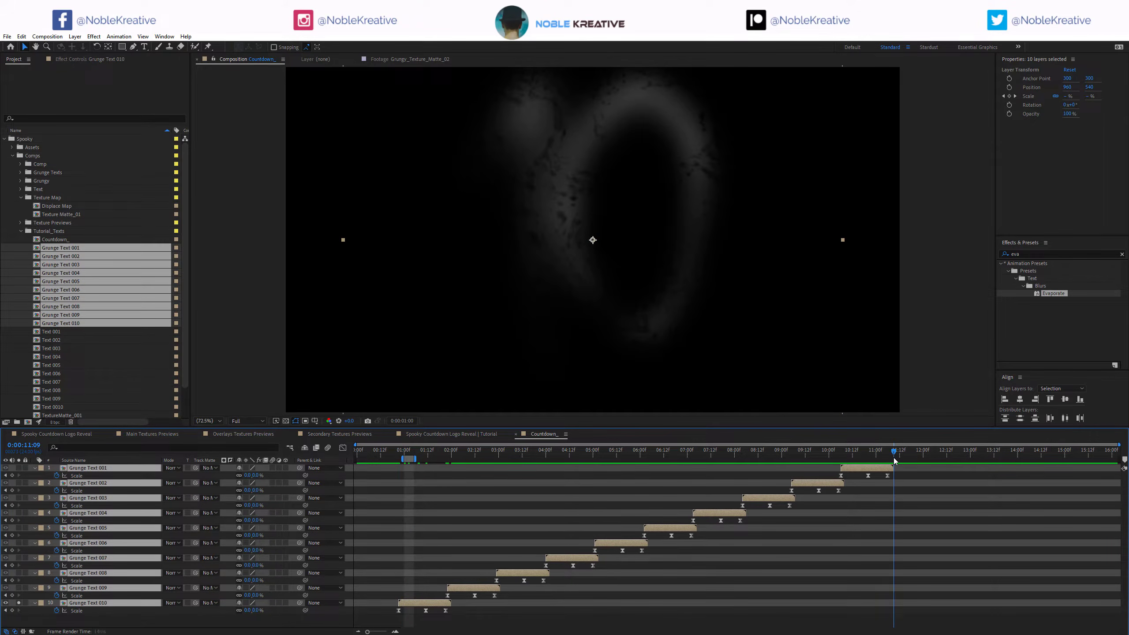
key(n)
click(450, 626)
key(space)
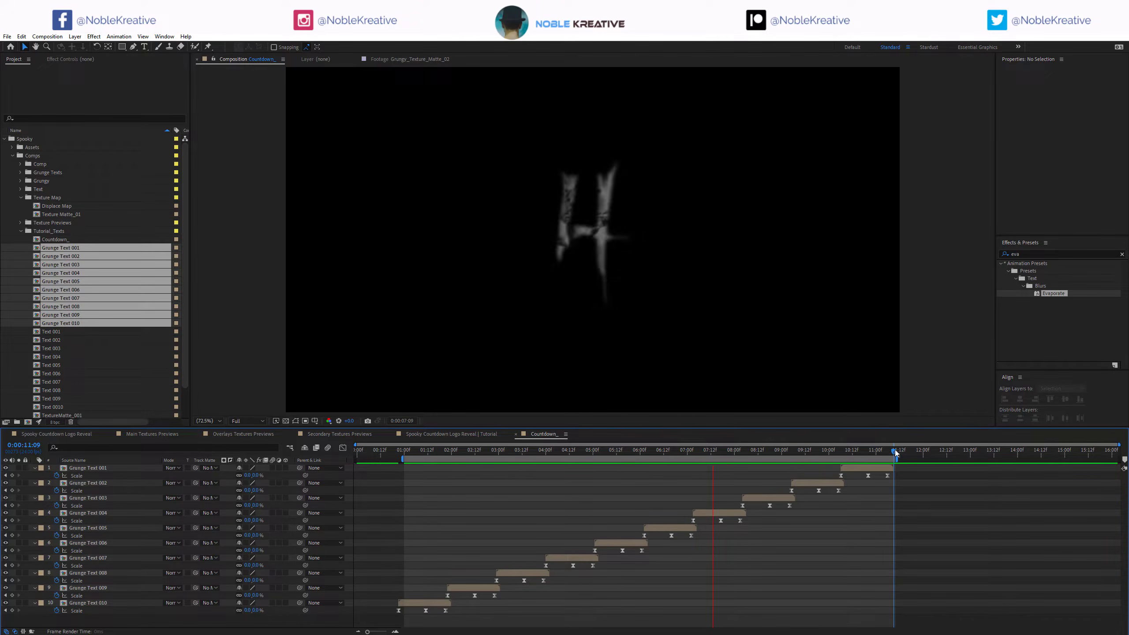
key(space)
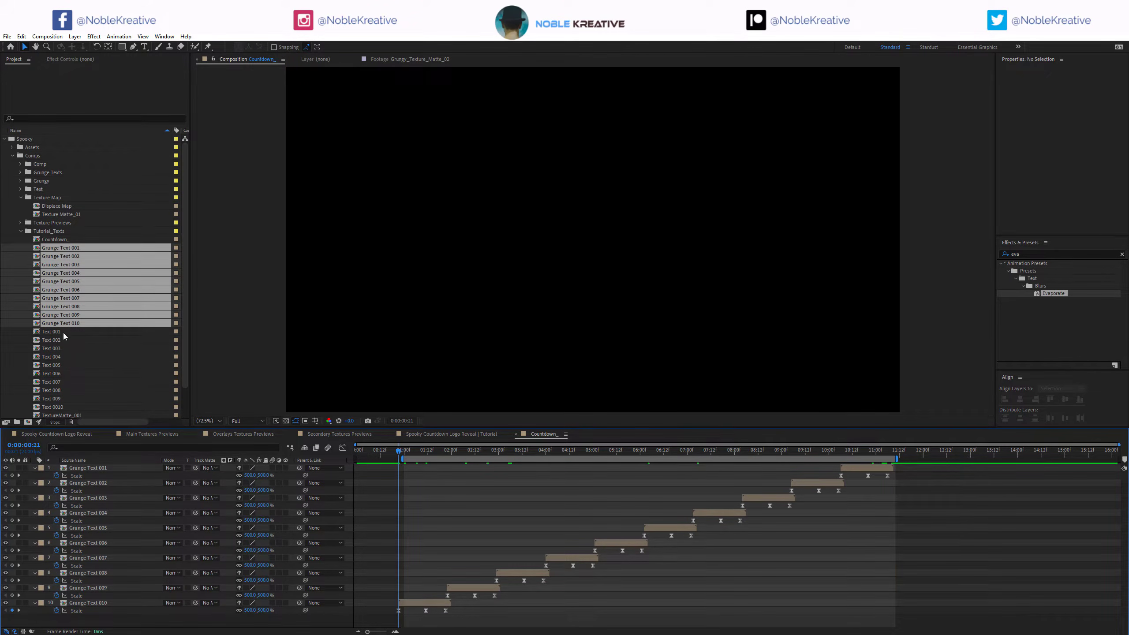
Duplicate the Grunge Text 010 composition and rename the copy Grunge Logo.
click(62, 324)
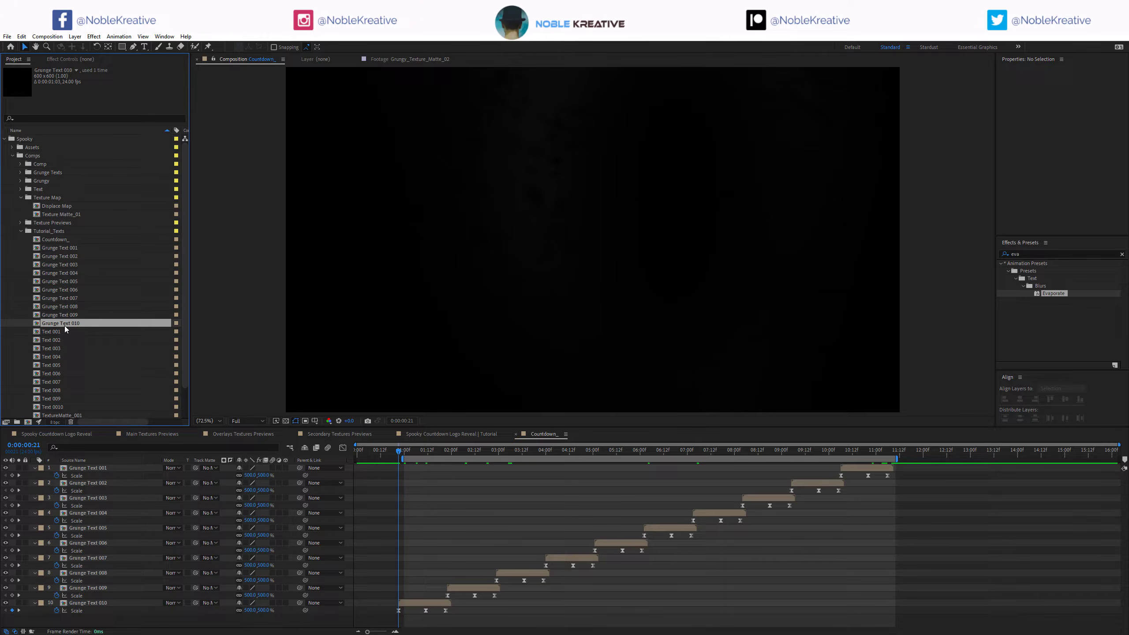
key(ctrl+d)
key(Return)
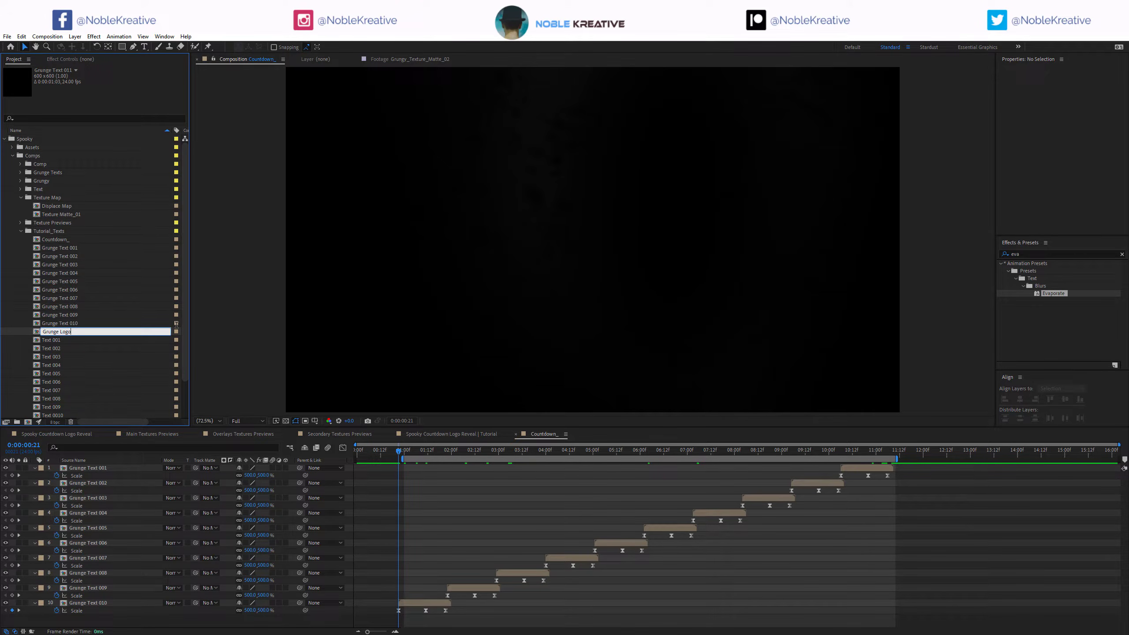
text(Grunge Logo)
key(Return)
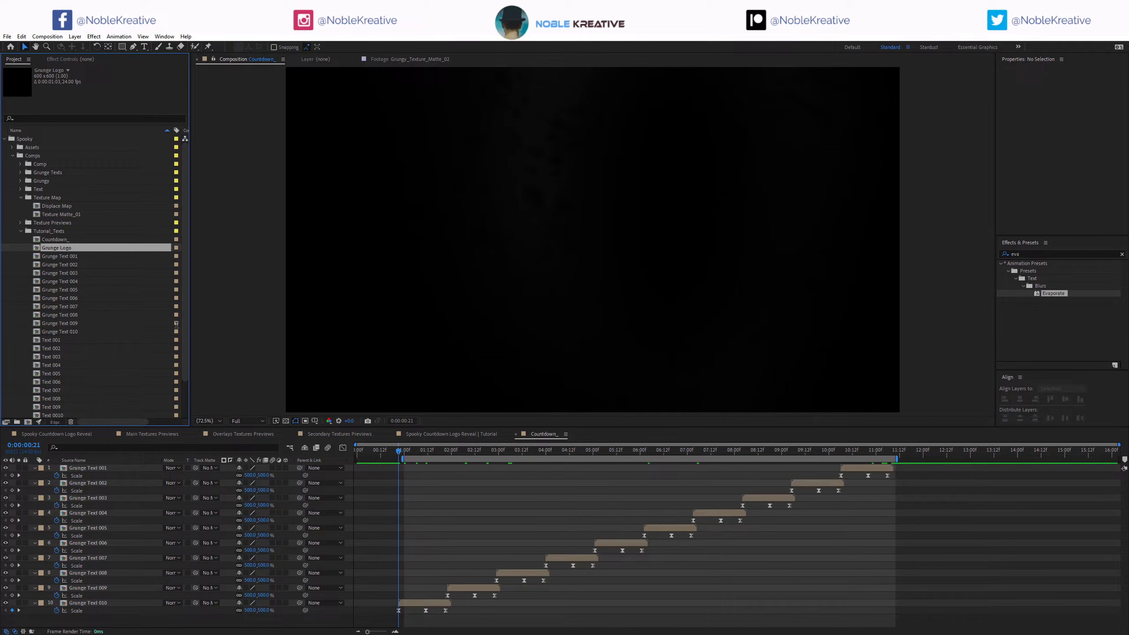
In Grunge Logo, replace the Text 0010 layer with the Logo composition and scale it to 67.2%.
double_click(118, 247)
click(90, 486)
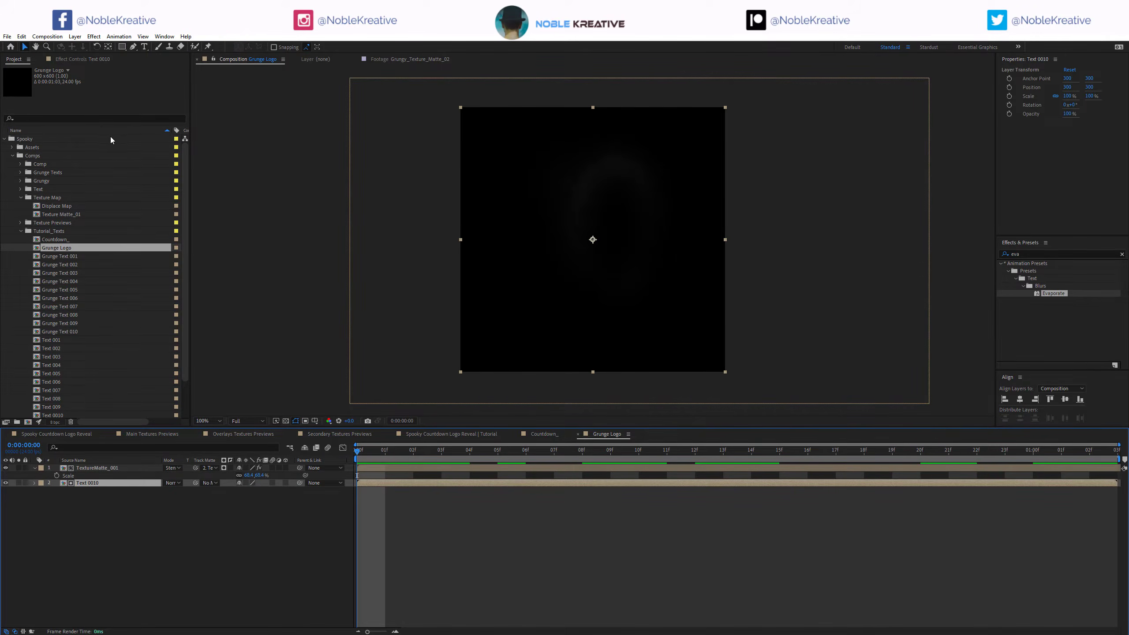
click(92, 117)
text(logo)
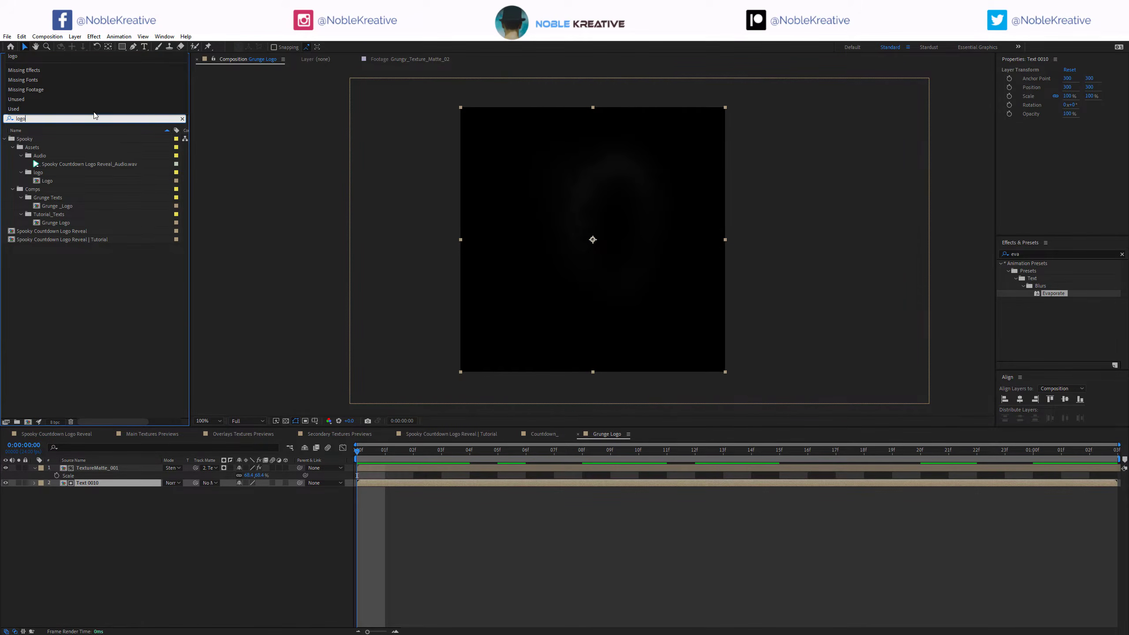
drag(47, 180, 97, 483)
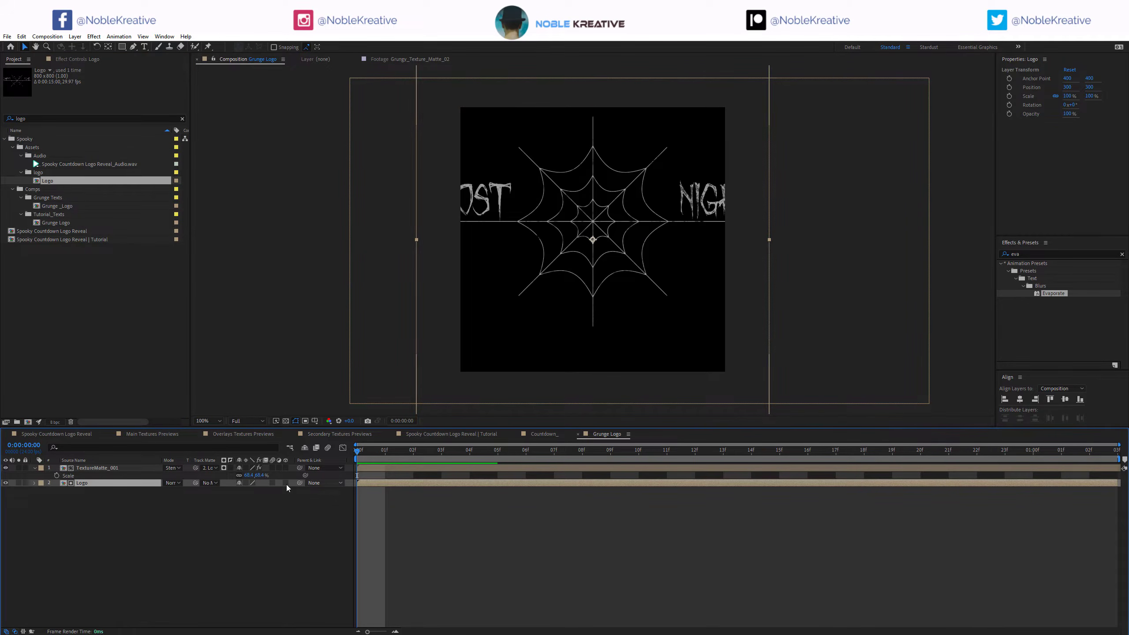
key(s)
drag(256, 490, 100, 485)
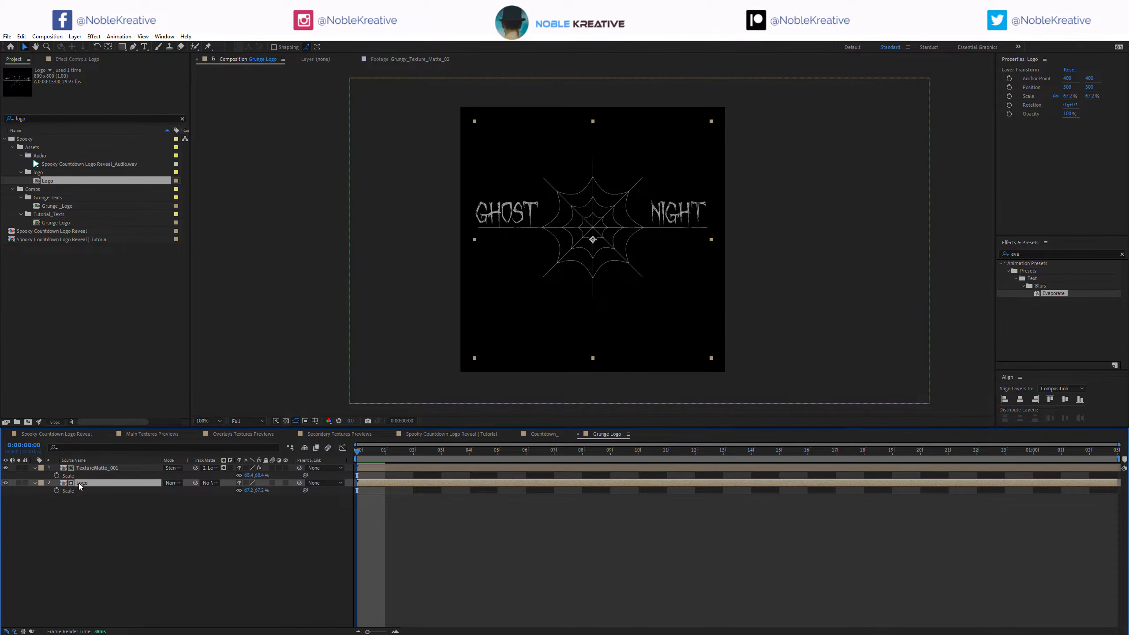
Apply CC Burn Film to the Logo layer and start a Burn keyframe of 100 at the beginning of the composition.
key(ctrl+space)
text(cc bur)
key(Return)
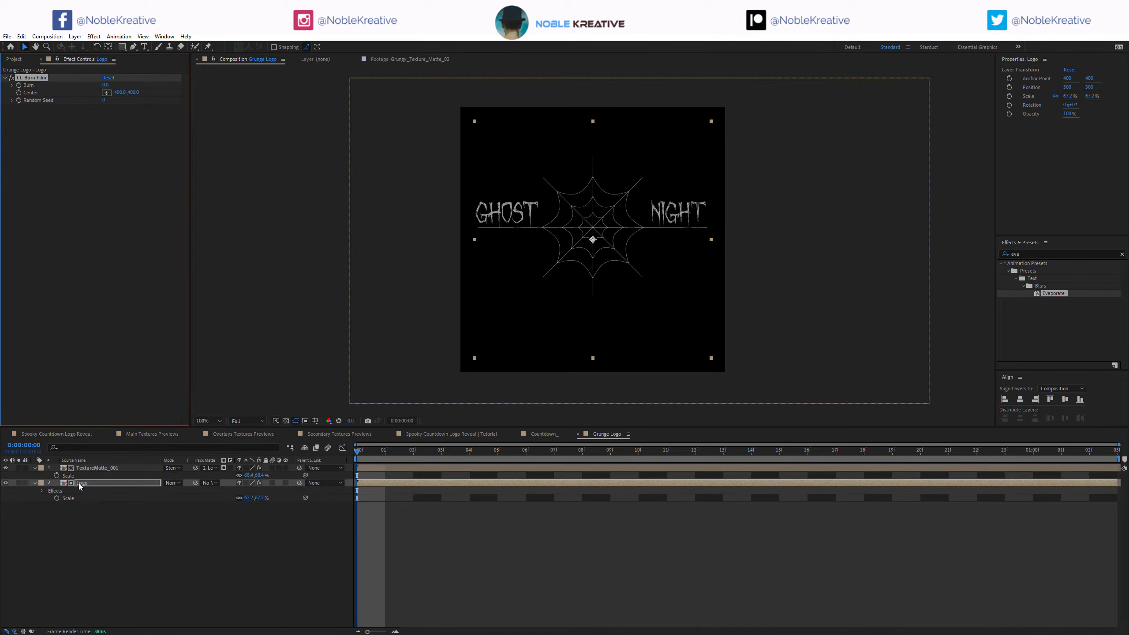
mouse_move(134, 87)
mouse_down()
mouse_move(128, 102)
mouse_move(147, 88)
mouse_up()
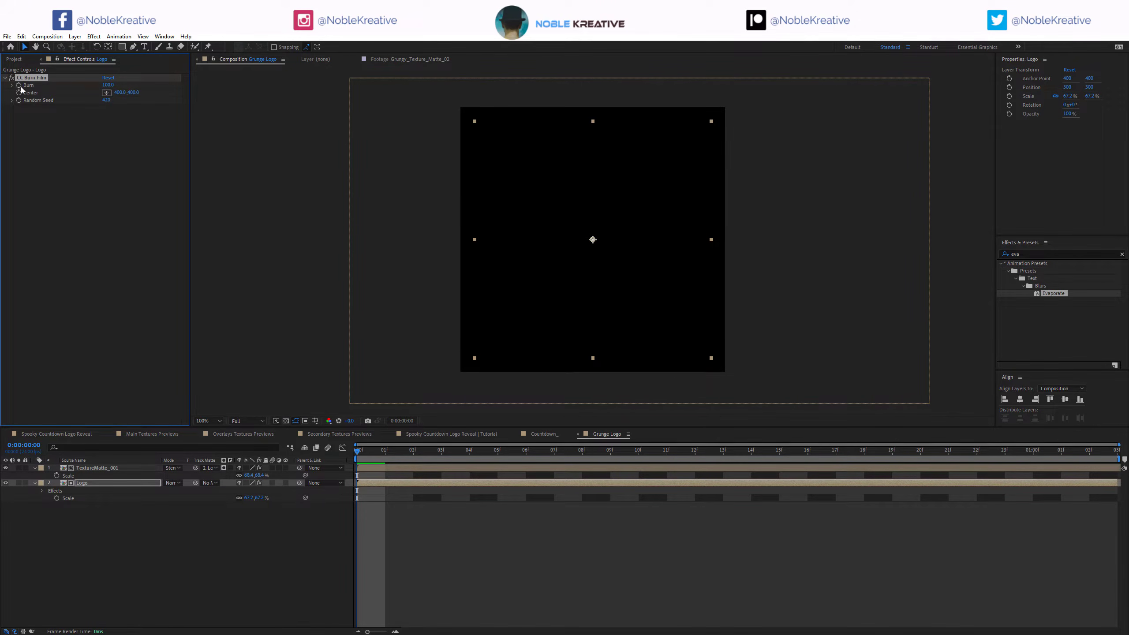
key(space)
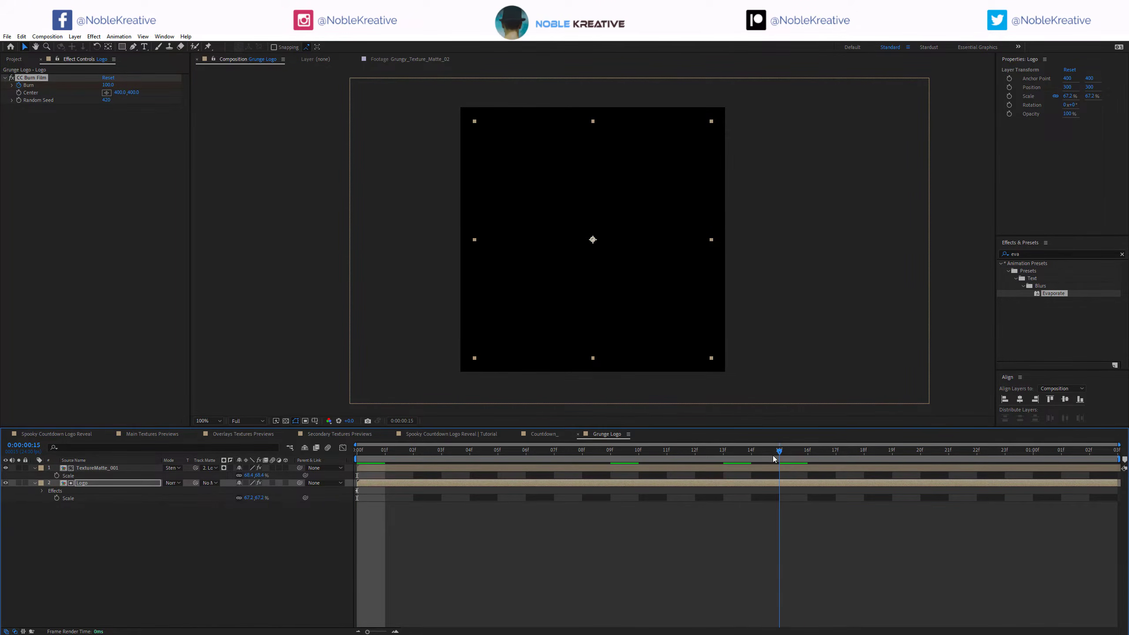
Keyframe Burn to 0 at 0:00:00:15, apply Easy Ease to both Burn keyframes, and preview the reveal.
click(111, 85)
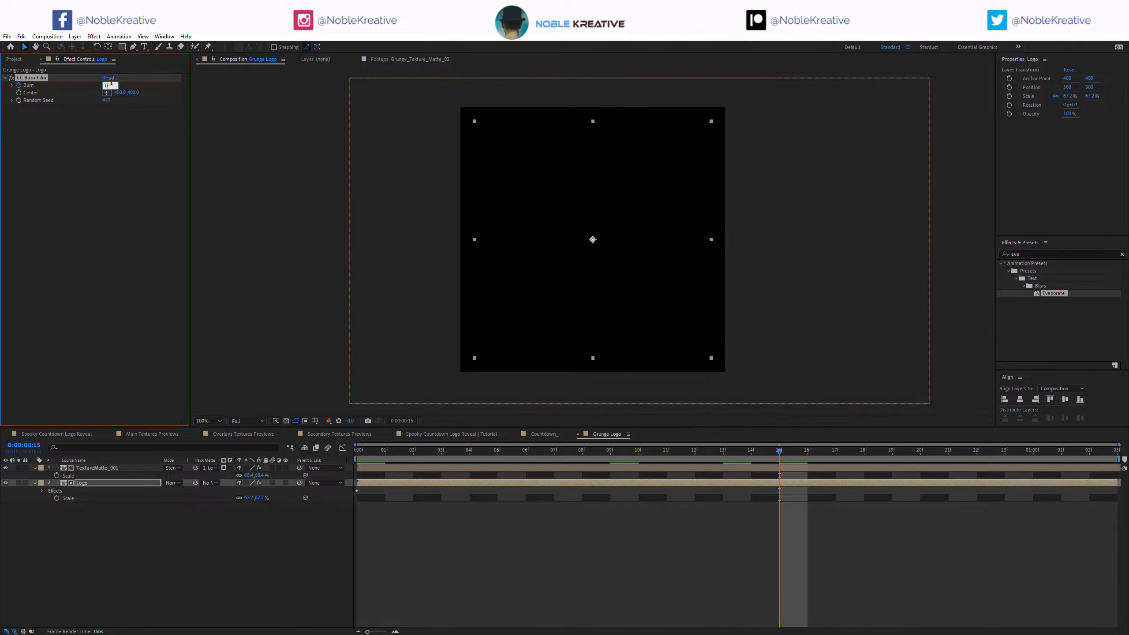
text(0)
key(Return)
key(u)
mouse_move(813, 515)
mouse_down()
mouse_move(372, 473)
mouse_move(342, 496)
mouse_up()
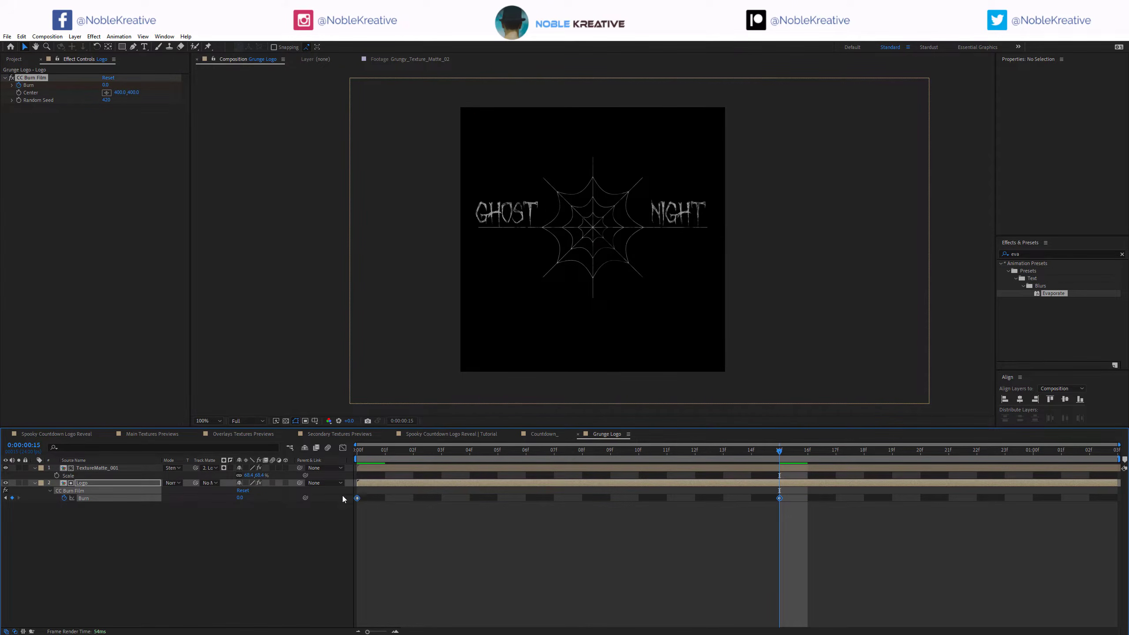
key(space)
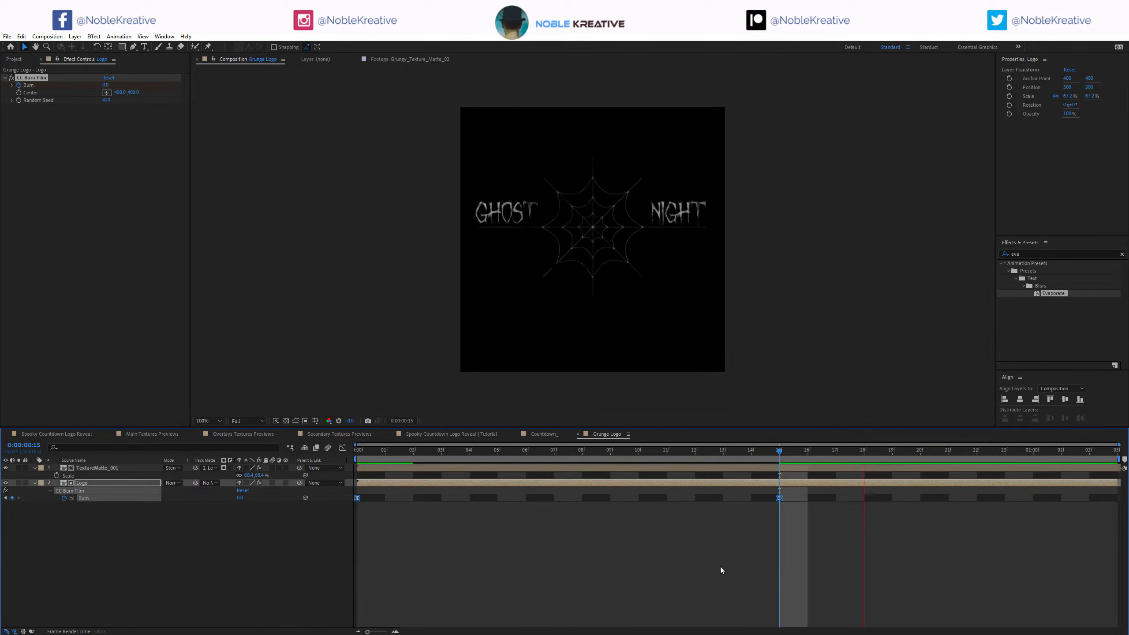
key(space)
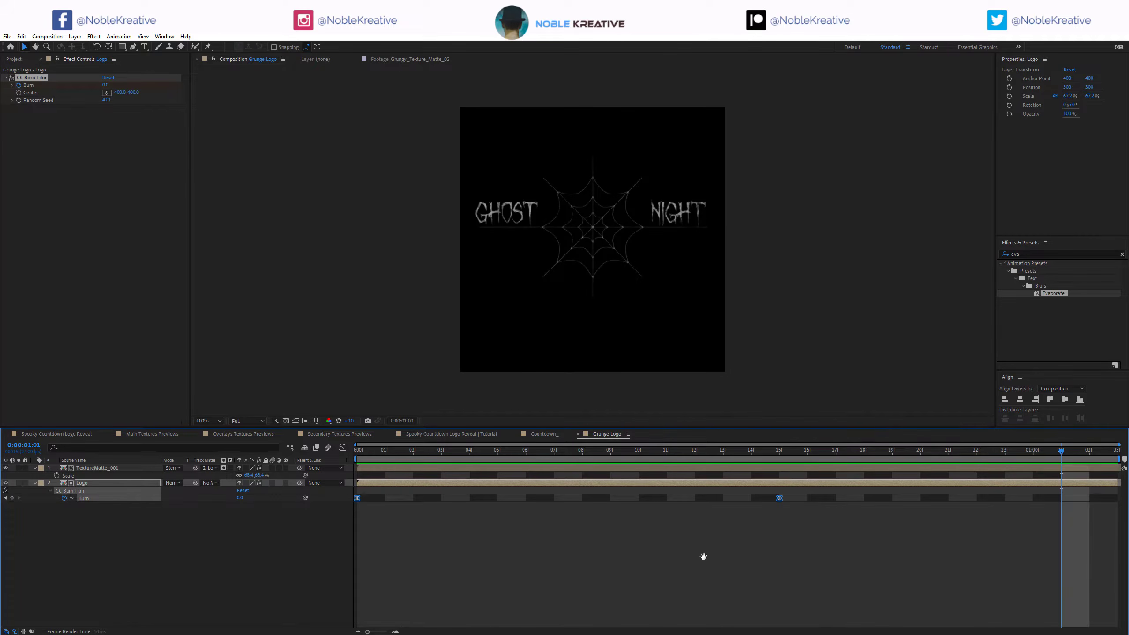
Set the Grunge Logo composition's duration to 0:00:06:03 and extend the Logo layer's end to nearly five seconds.
key(ctrl+k)
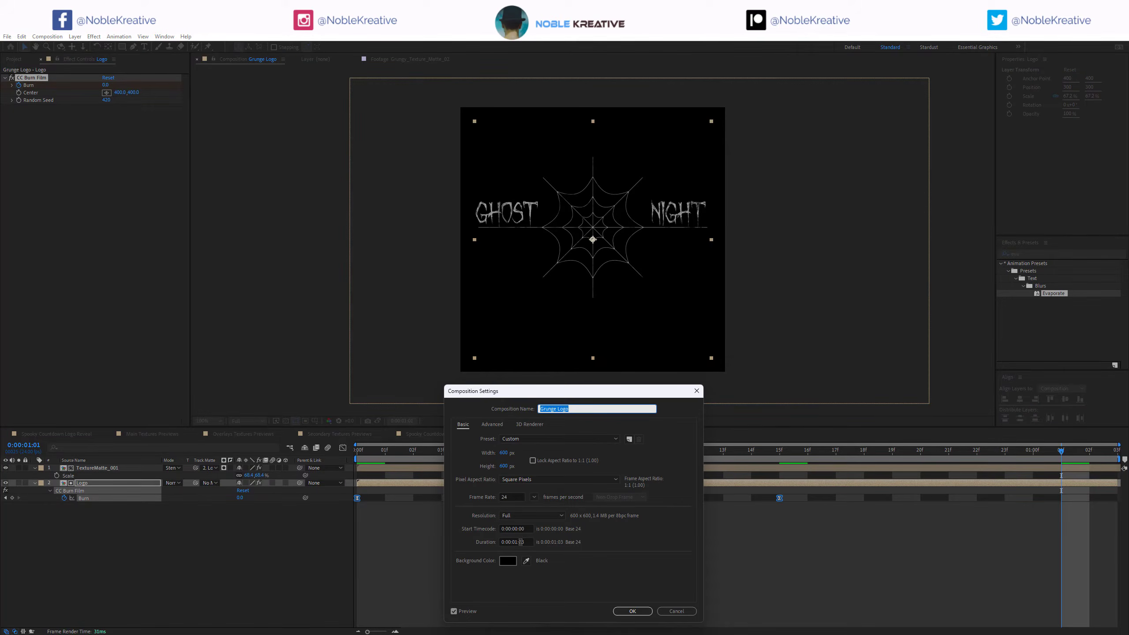
click(518, 542)
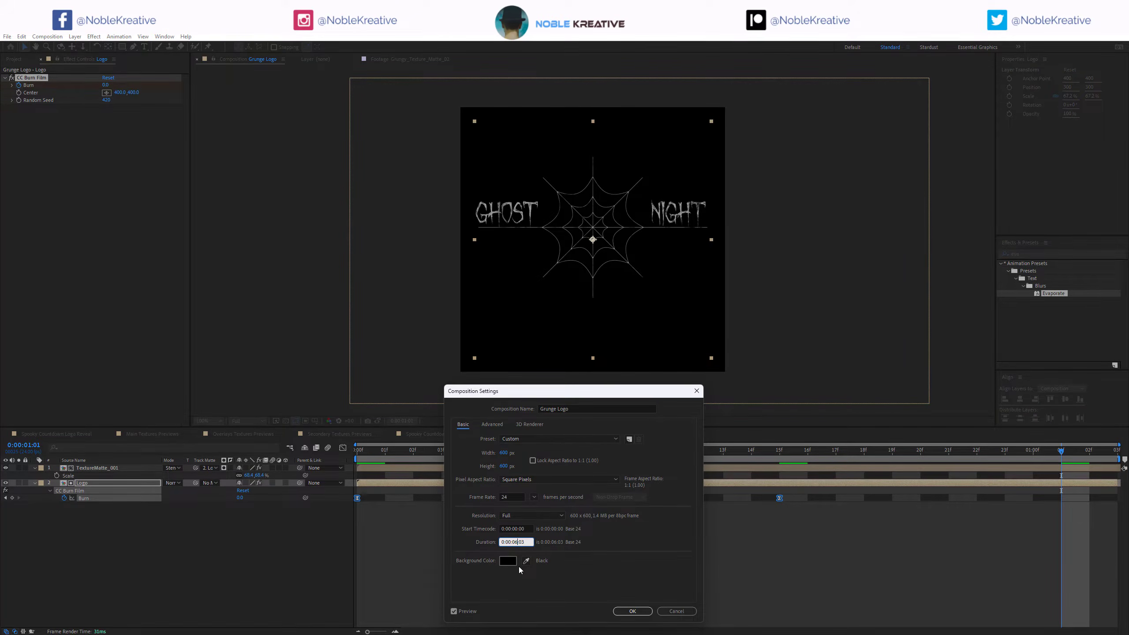
key(Return)
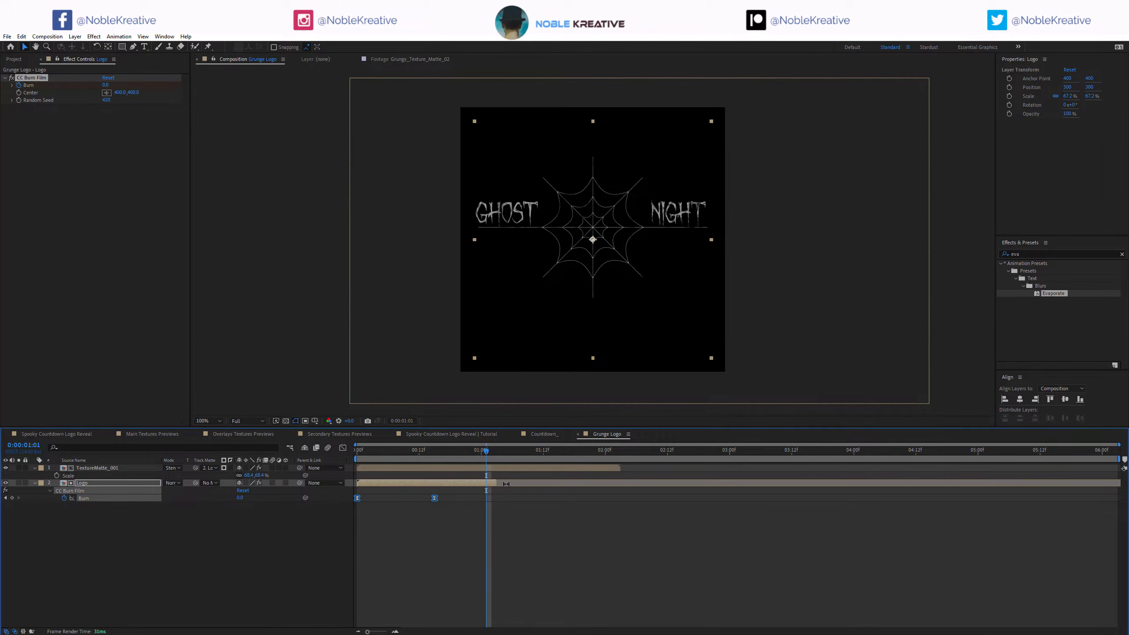
drag(496, 483, 962, 483)
Enable time remapping on TextureMatte_001 and give its Time Remap property the expression loopOut().
right_click(543, 468)
mouse_move(599, 255)
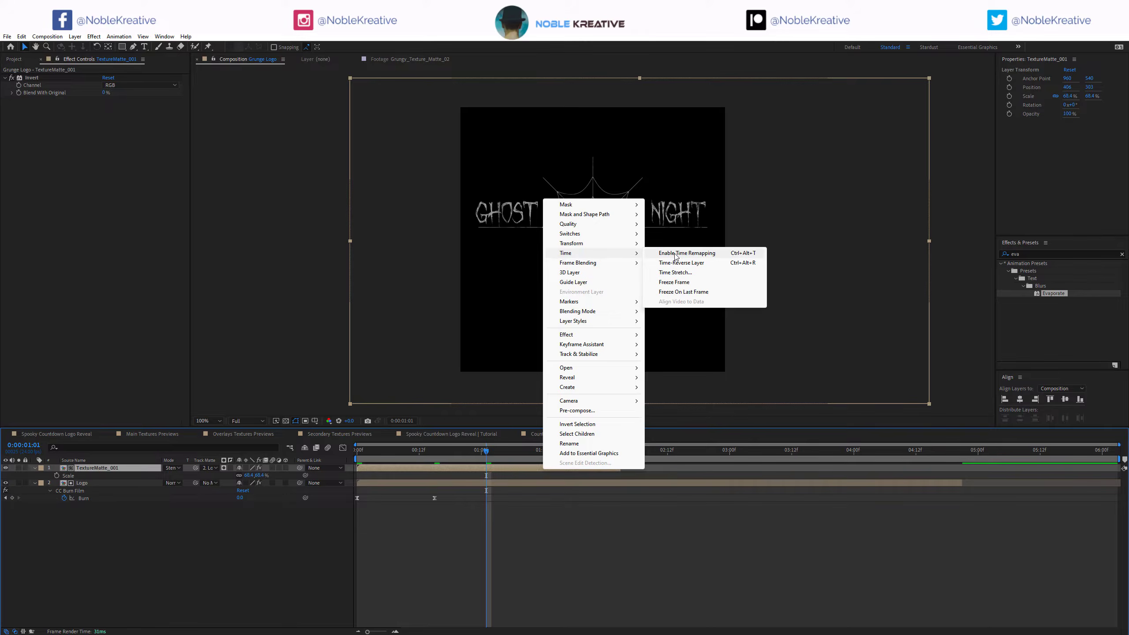
click(676, 254)
alt+click(49, 476)
text(loopOut())
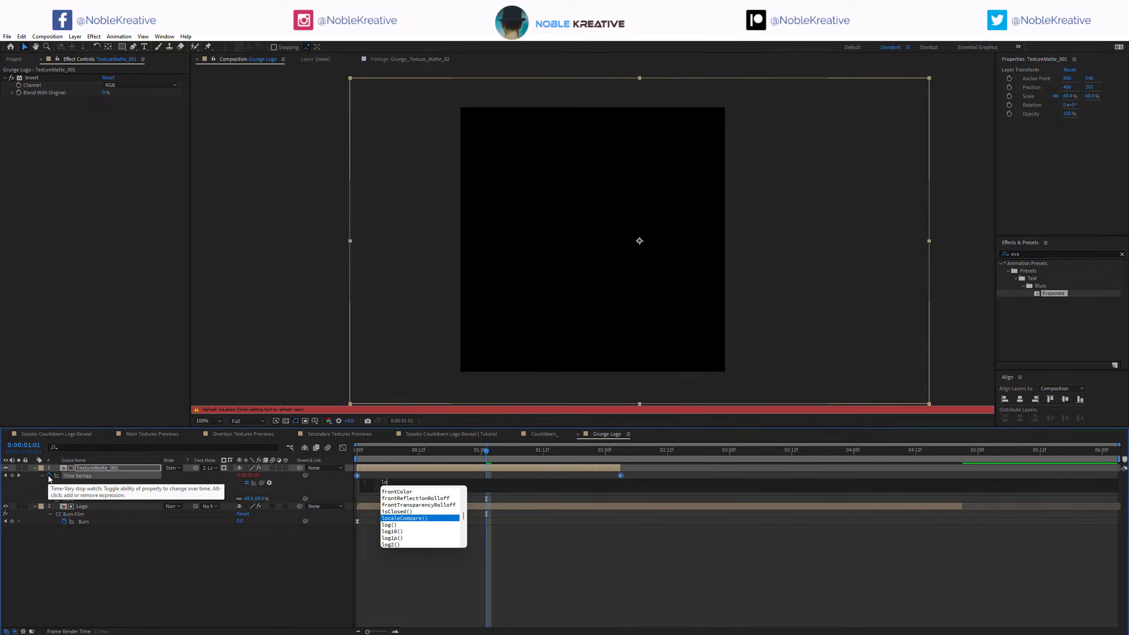
click(299, 587)
Extend the TextureMatte_001 and Logo layers to the end of the Grunge Logo composition and preview the burn reveal.
drag(619, 468, 1120, 468)
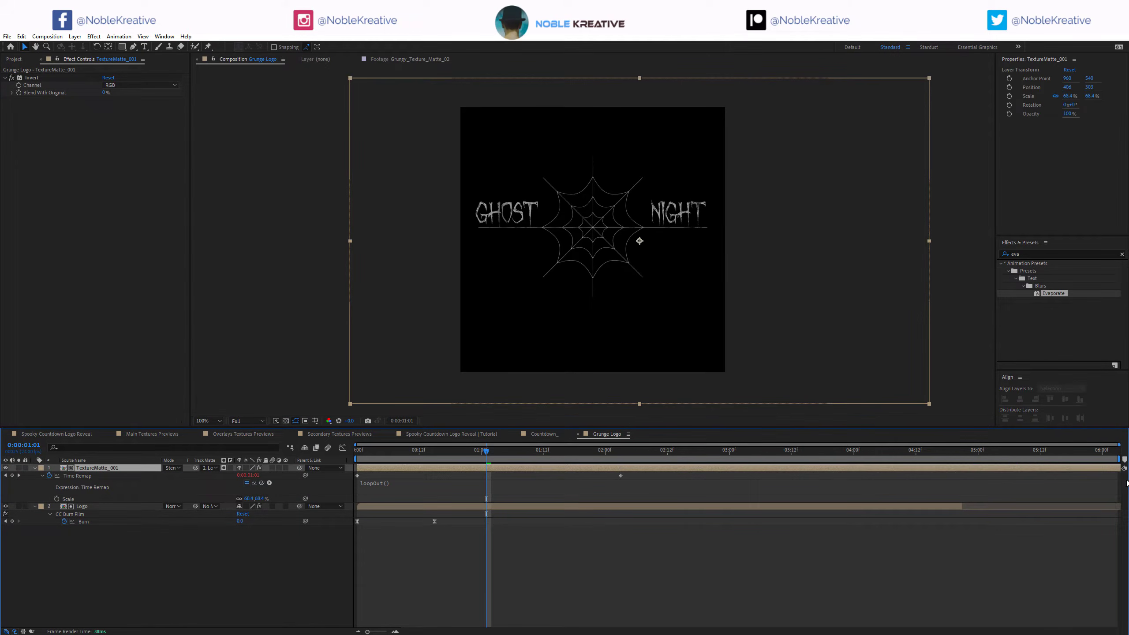
drag(961, 506, 1120, 506)
drag(559, 452, 807, 452)
drag(152, 463, 156, 465)
click(473, 544)
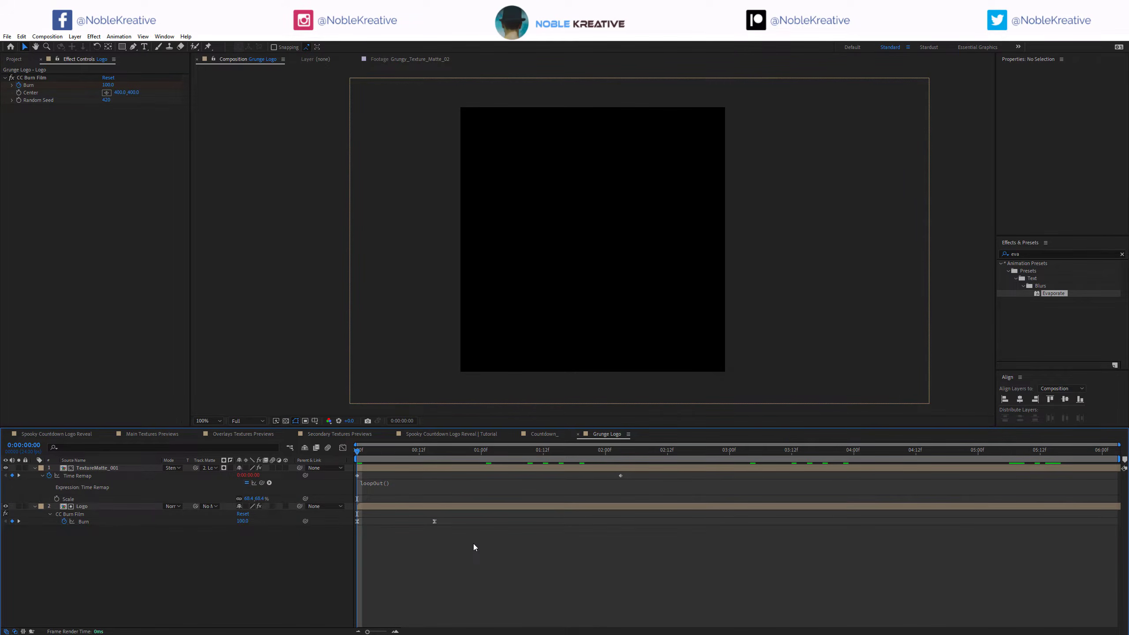
key(shift+slash)
key(space)
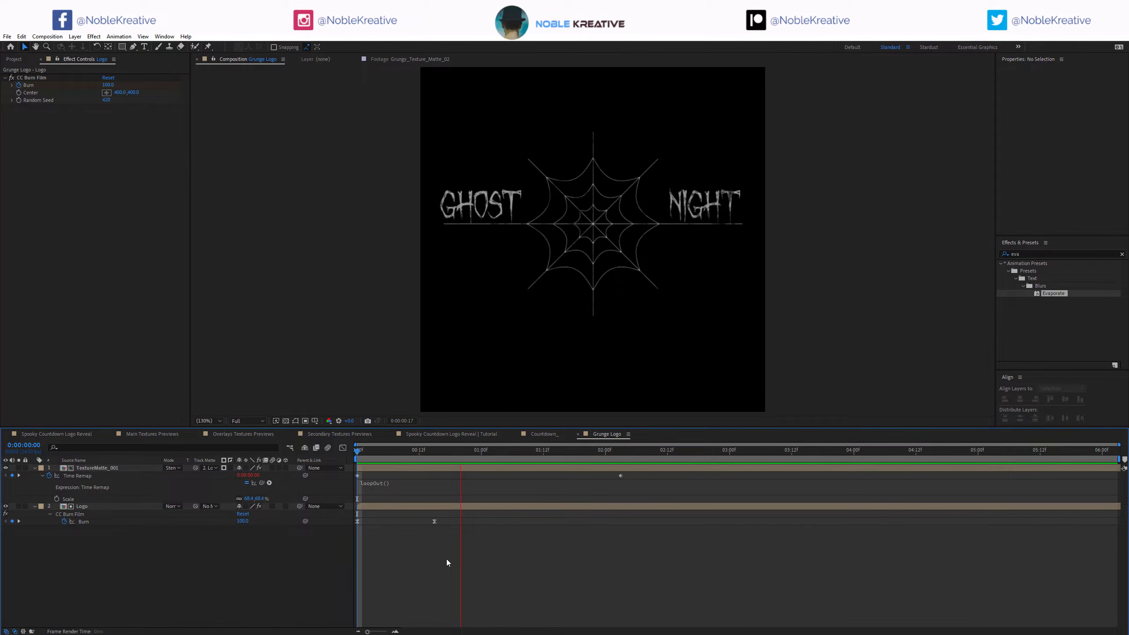
In Countdown_, duplicate the Grunge Text 001 layer and move the copy to start at about 0:00:11:06.
click(545, 434)
click(864, 468)
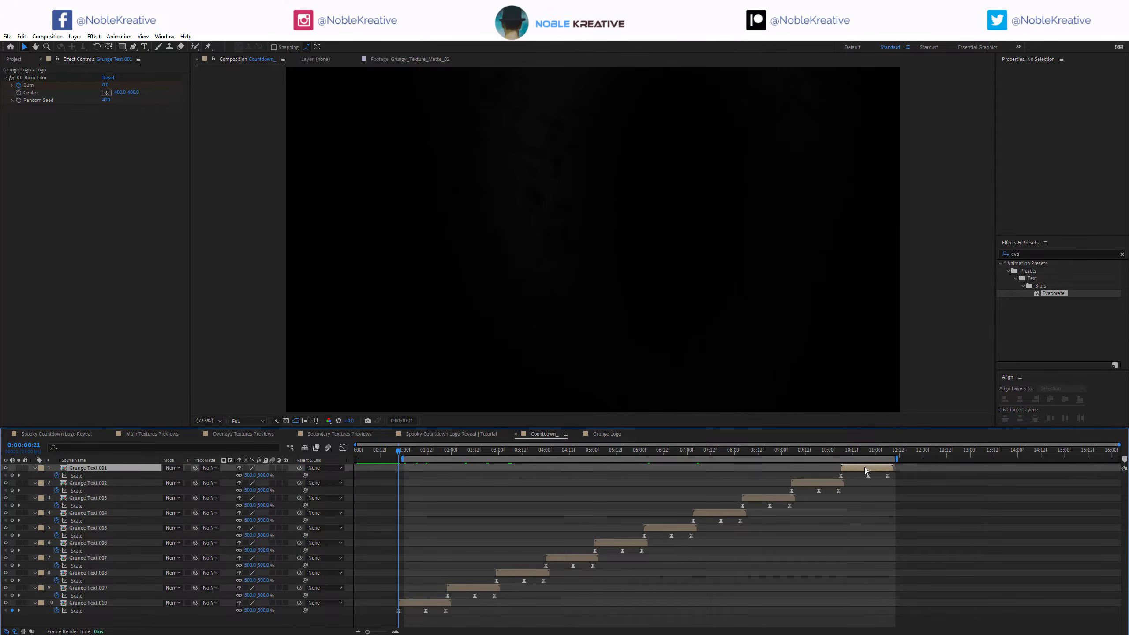
key(ctrl+d)
drag(854, 469, 910, 468)
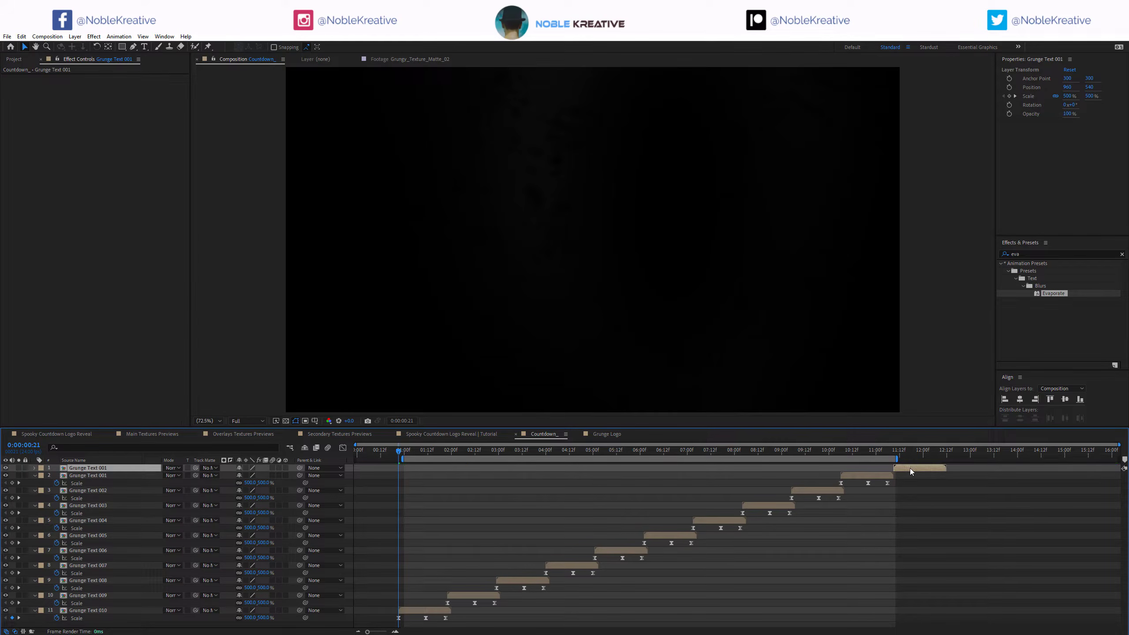
key(u)
scroll(914, 475, up, 3)
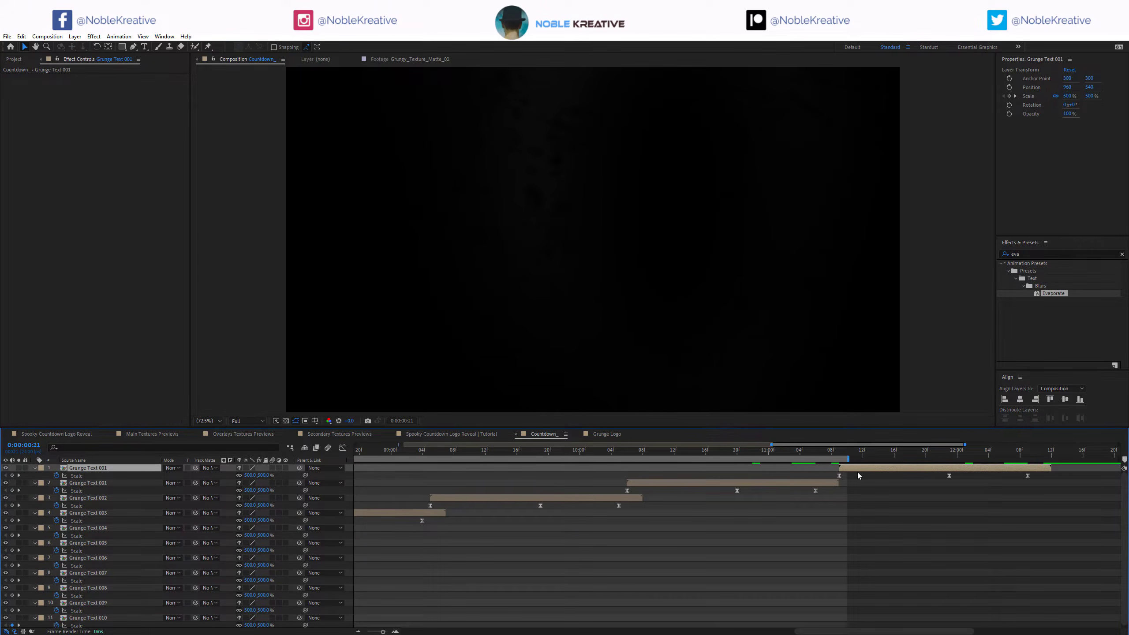
drag(856, 468, 833, 469)
Locate the Grunge Logo composition in the project and replace the duplicated Grunge Text 001 layer with it.
click(604, 436)
right_click(317, 545)
click(348, 458)
click(540, 433)
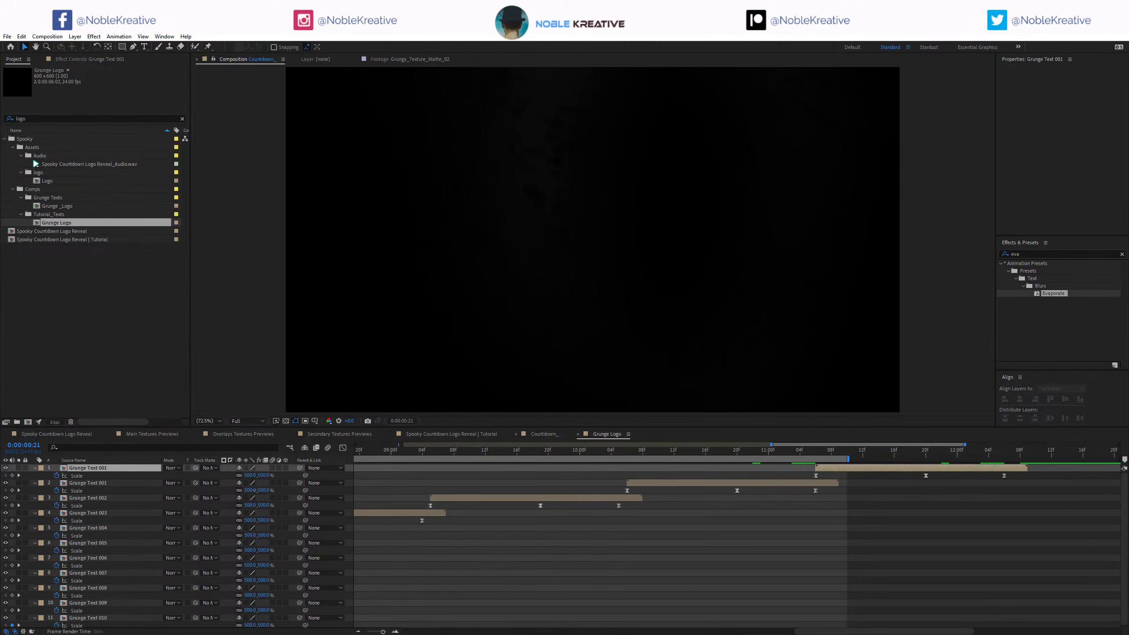
drag(95, 226, 111, 468)
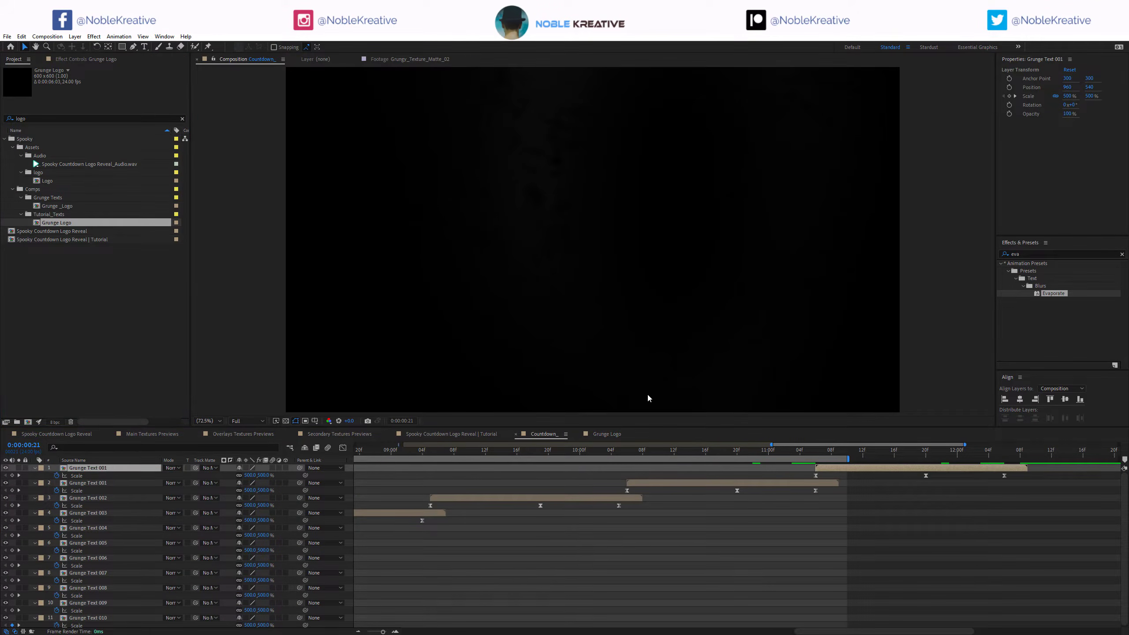
Set the Grunge Logo layer's final Scale keyframe to 80% and move it to about 0:00:12:18.
click(826, 451)
key(s)
drag(825, 451, 928, 449)
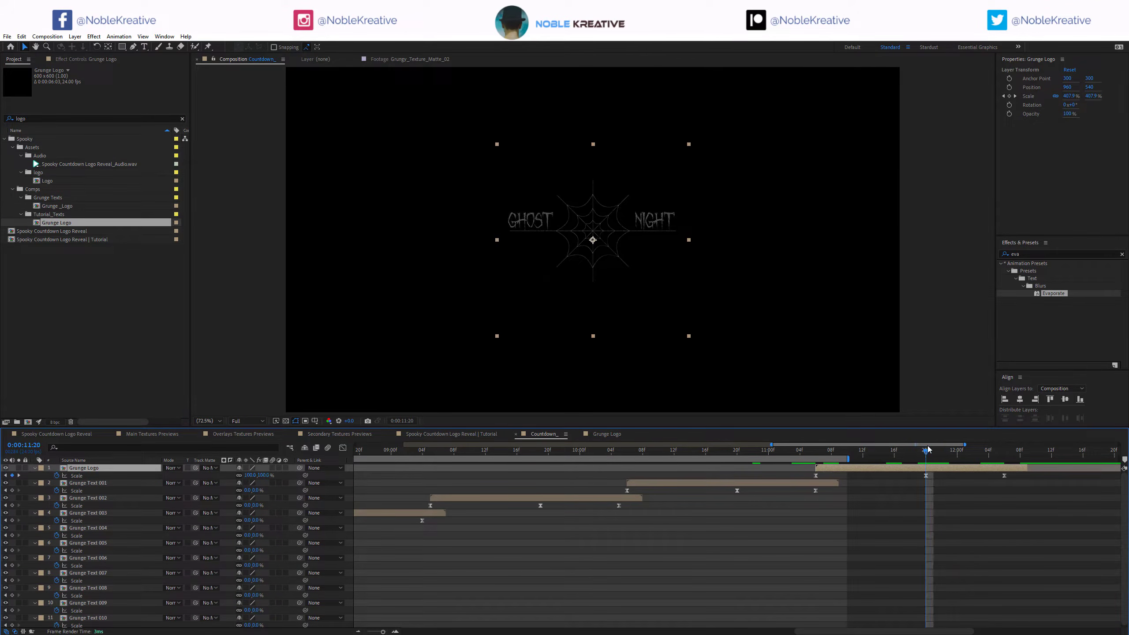
key(space)
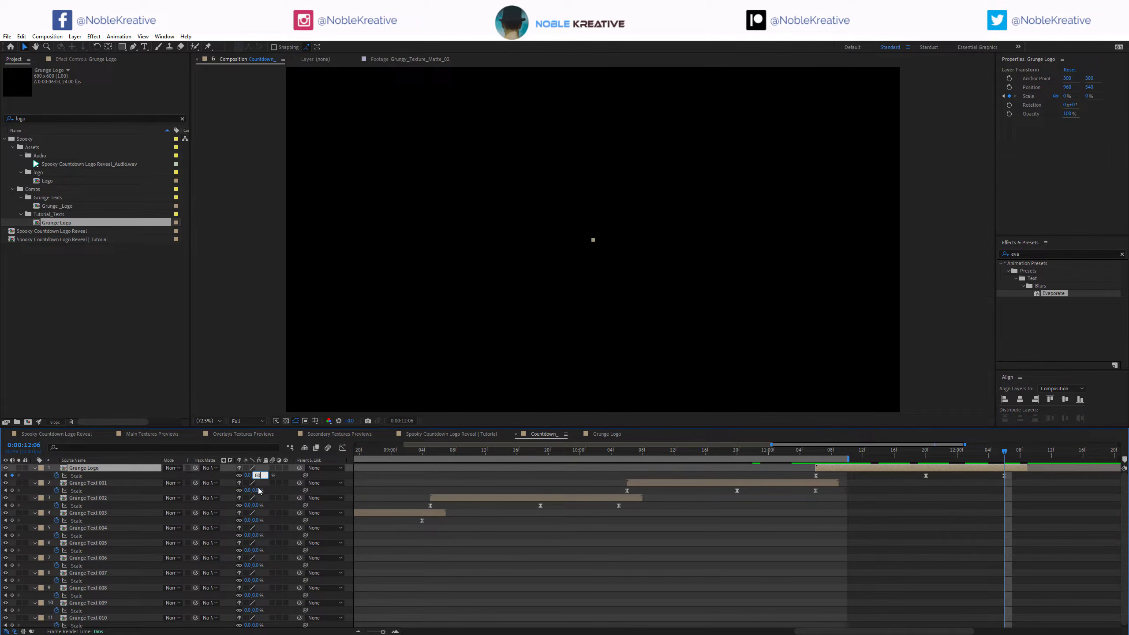
key(Return)
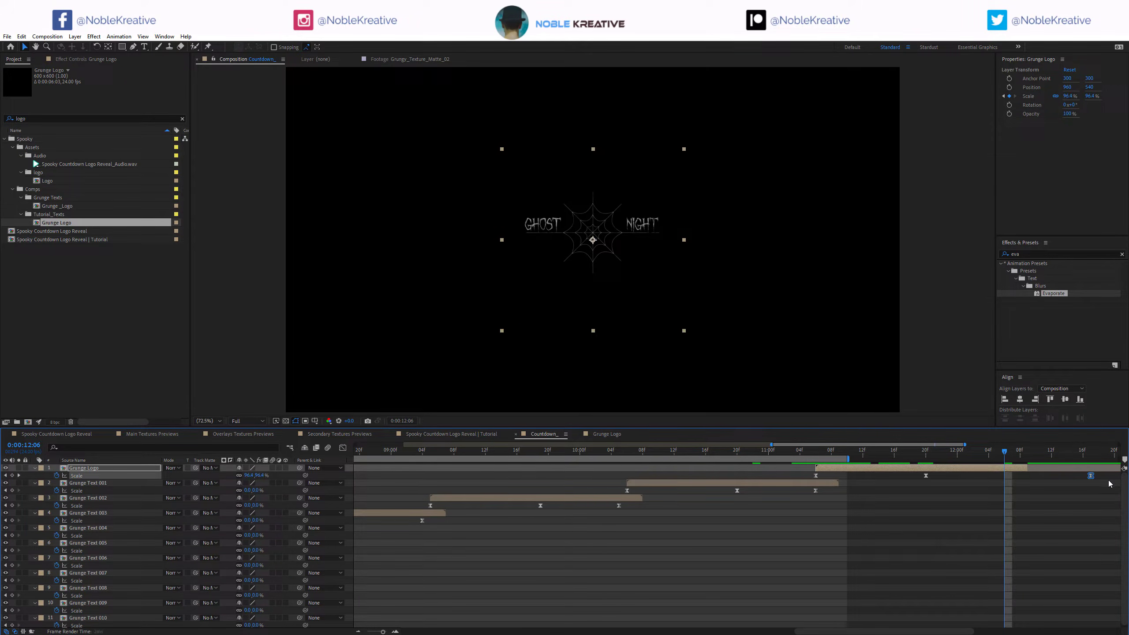
drag(1109, 480, 1108, 479)
Extend the Grunge Logo layer to the end of the timeline and move its final Scale keyframe to about 0:00:13:23.
scroll(1020, 497, down, 5)
drag(1010, 468, 1097, 468)
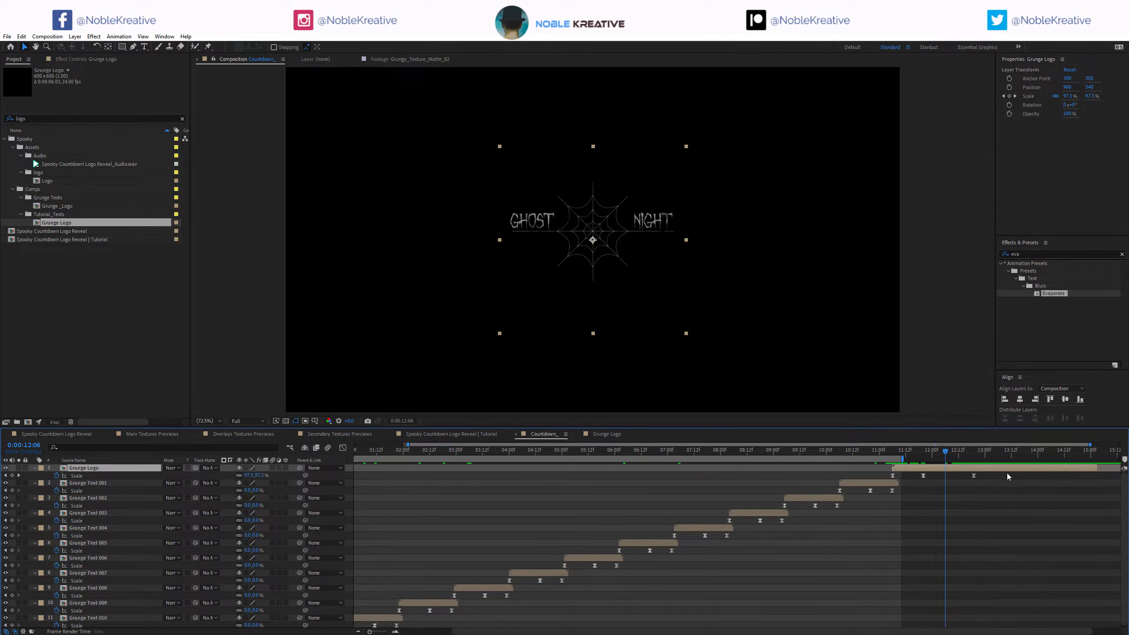
scroll(1006, 483, down, 2)
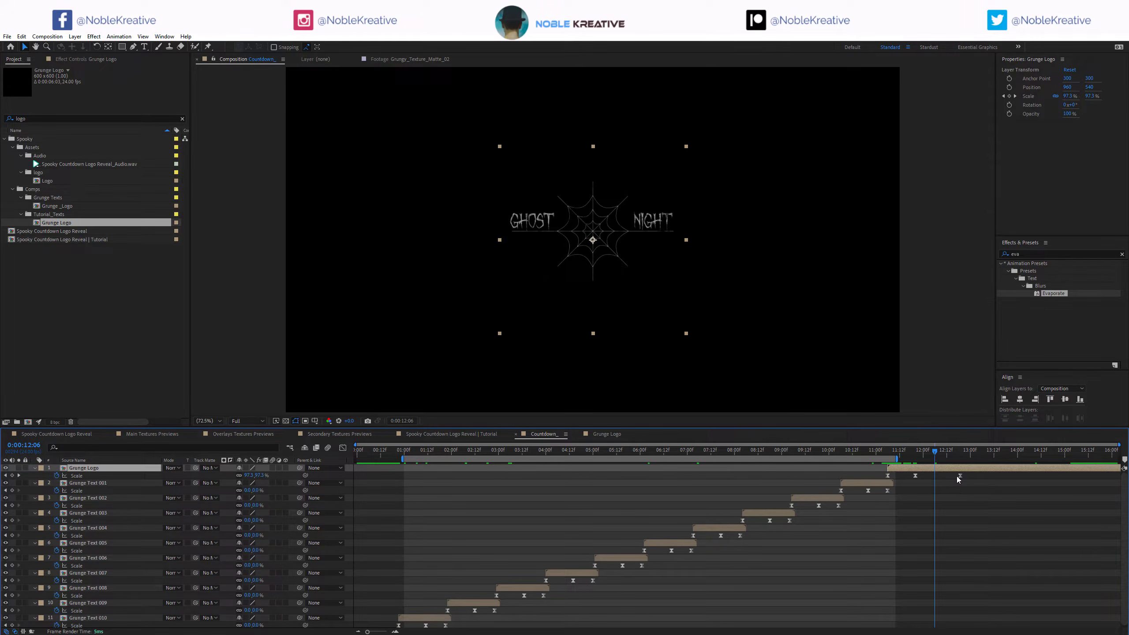
drag(959, 475, 1015, 475)
Set the work area from 0:00:10:16 to 0:00:13:12 and preview the transition from number 1 to the logo.
drag(926, 457, 860, 458)
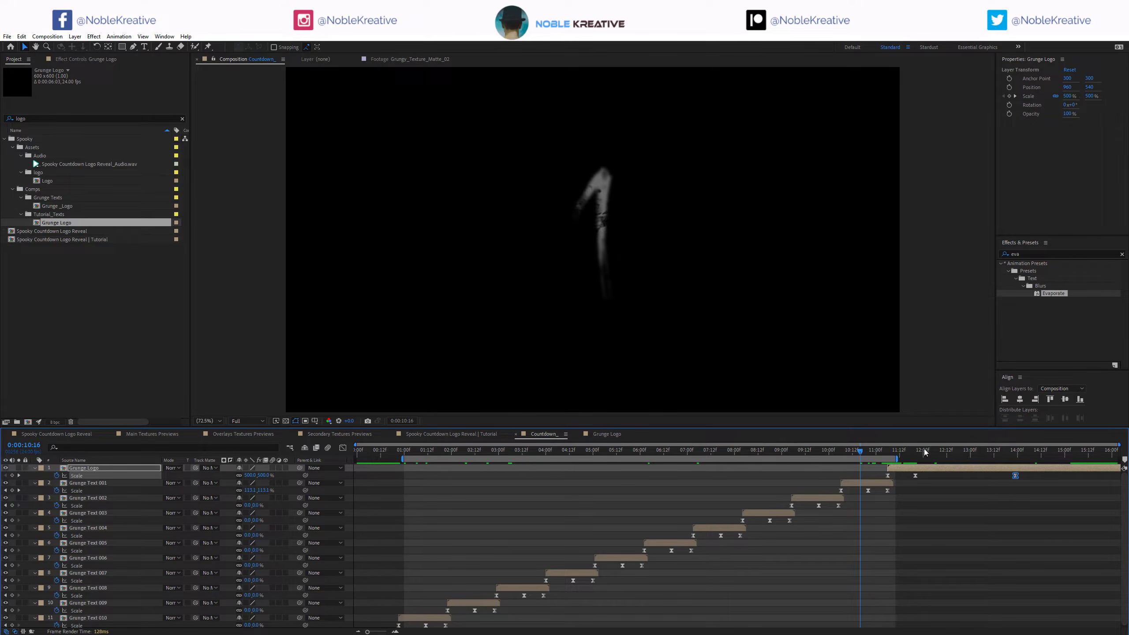
key(b)
drag(994, 450, 991, 452)
key(n)
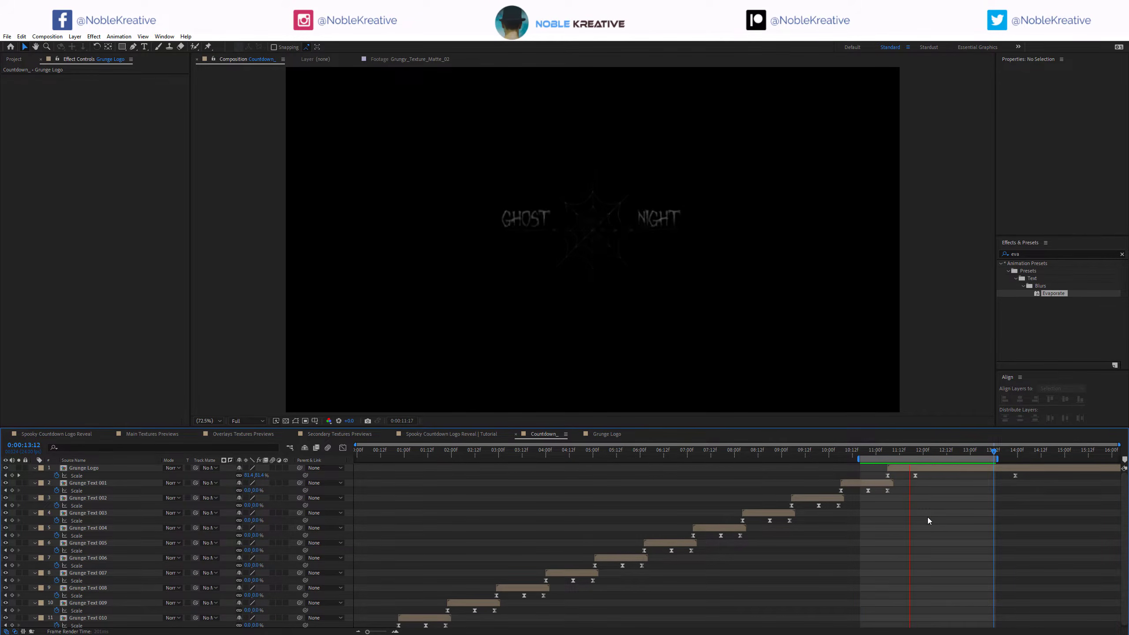
click(873, 453)
Apply a Gradient Ramp effect to the Grunge Text 010 layer at 0:00:01:07.
click(435, 618)
click(418, 452)
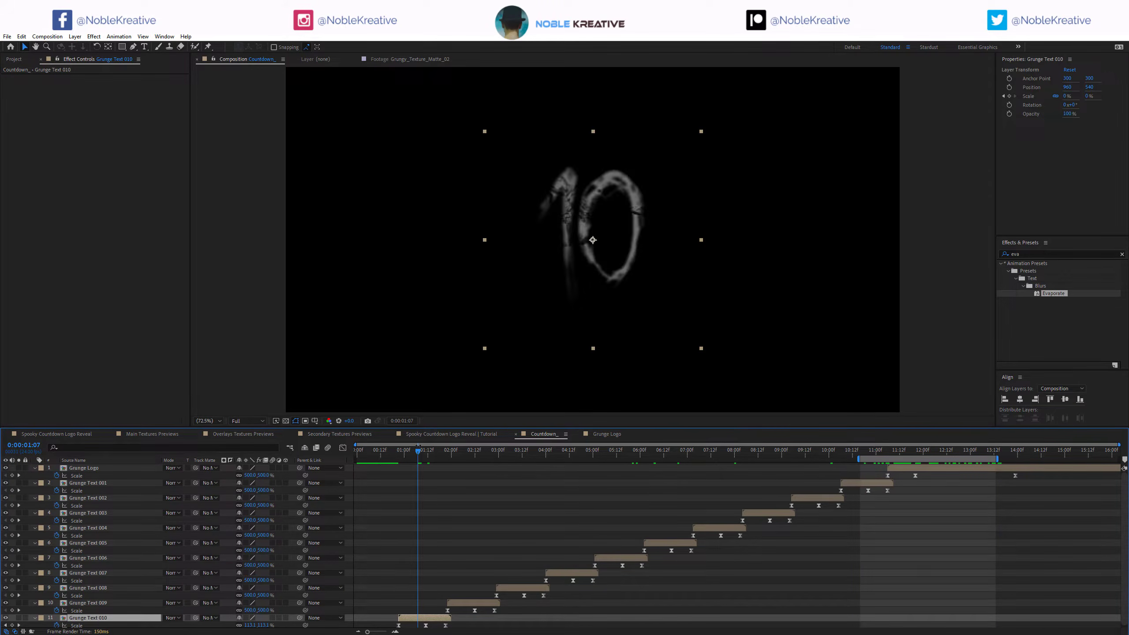
key(r)
key(ctrl+space)
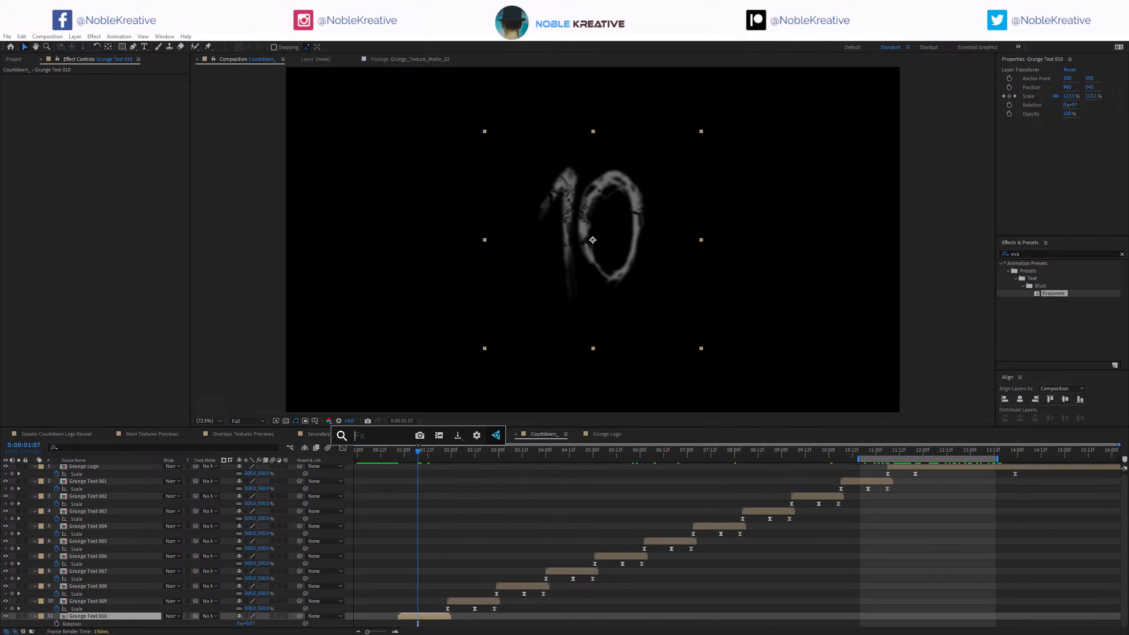
text(gradient)
key(Return)
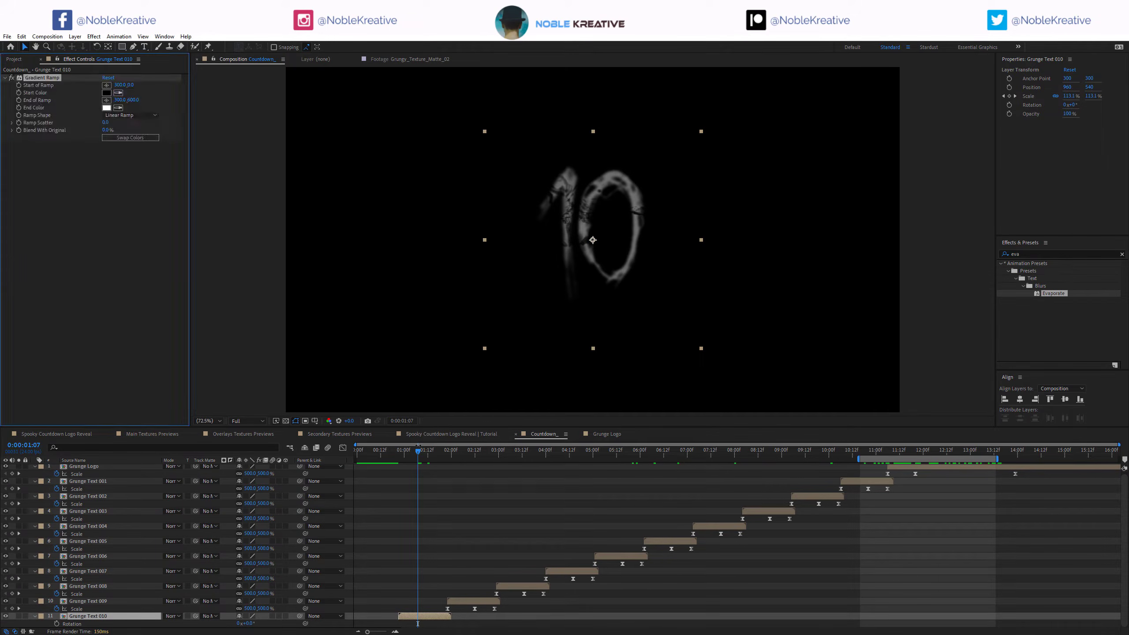
Set the Gradient Ramp's Start Color to a dark olive yellow, about RGB 90, 91, 1.
click(106, 93)
click(384, 346)
drag(360, 285, 370, 291)
drag(385, 346, 373, 318)
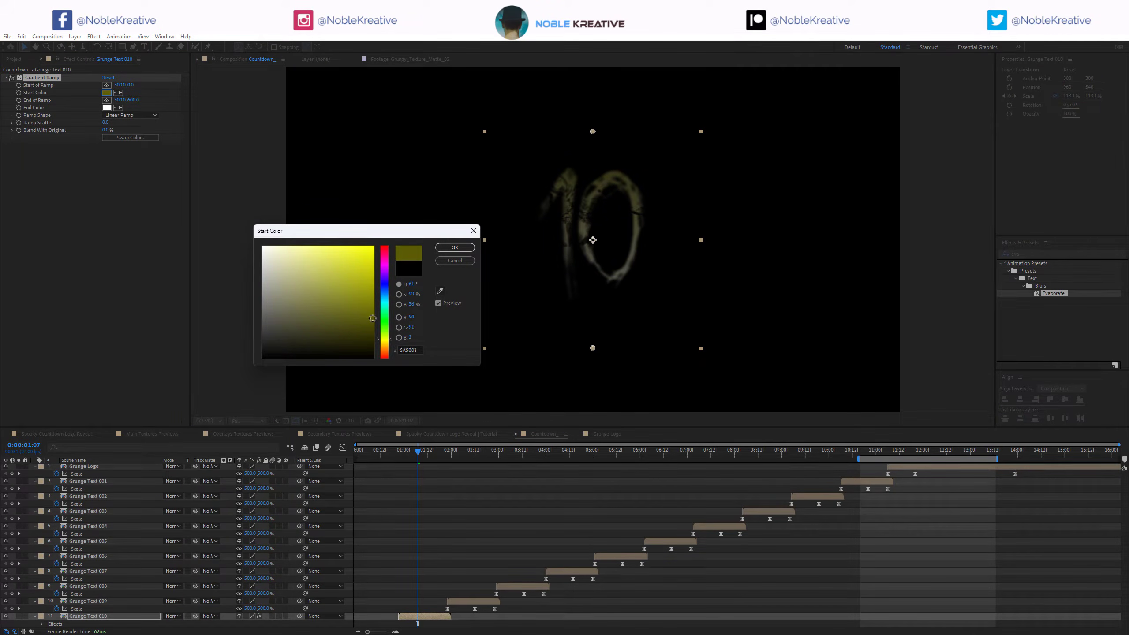
click(454, 248)
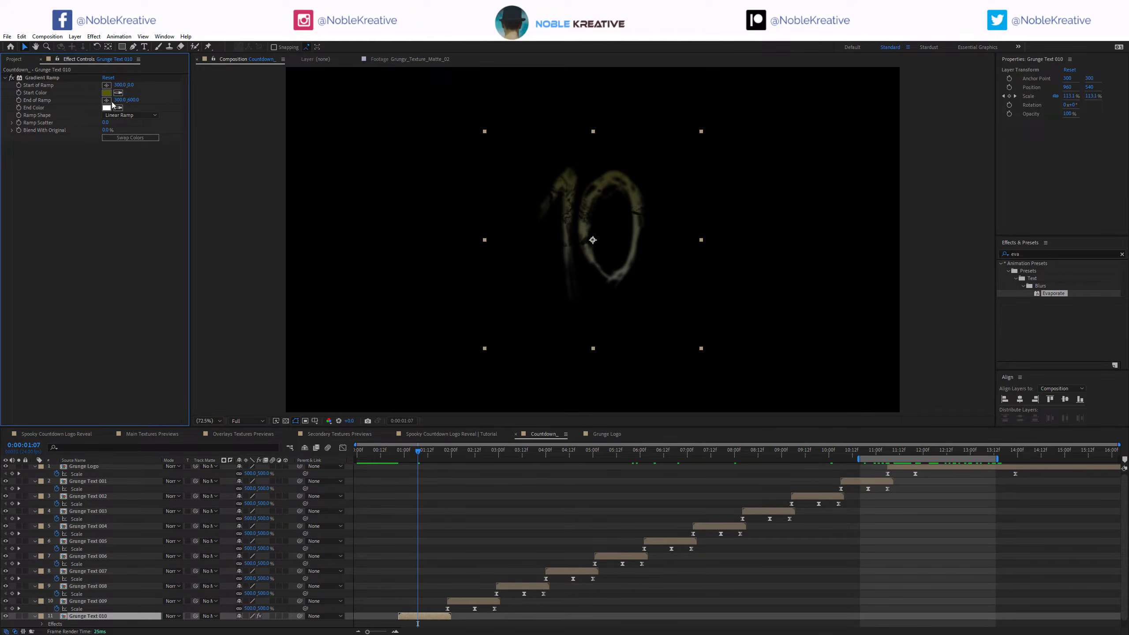
Set the Gradient Ramp's End Color to bright yellow FCFF00 and move its start and end points closer to the number 10.
click(110, 109)
click(384, 338)
drag(368, 276, 376, 243)
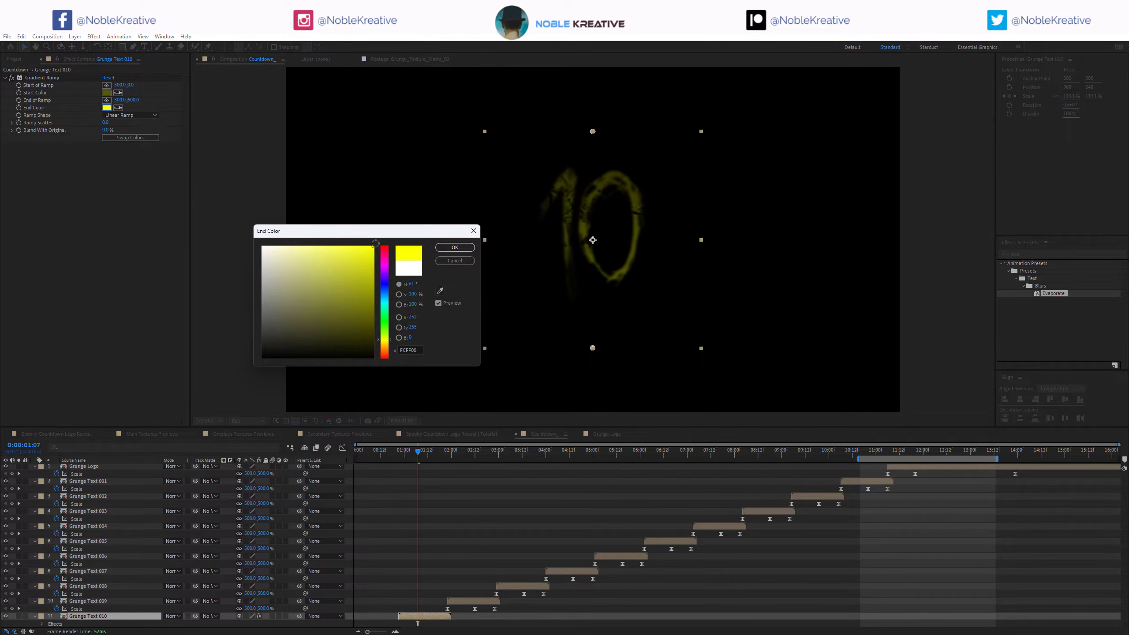
click(453, 248)
drag(592, 347, 587, 292)
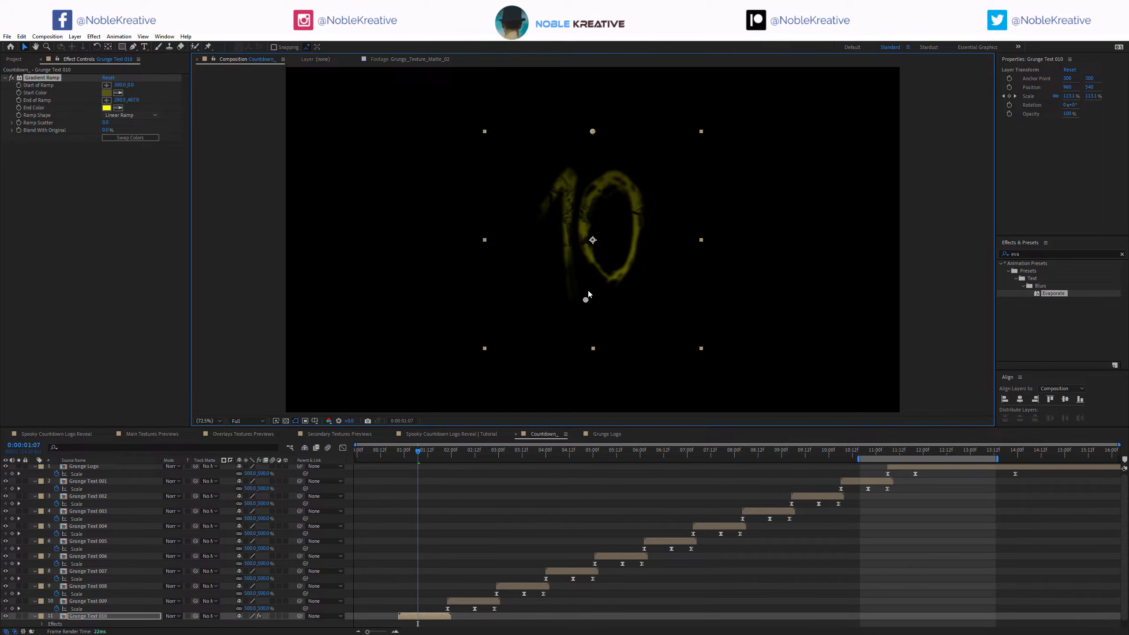
drag(592, 133, 567, 161)
Copy the Gradient Ramp effect from Grunge Text 010 to layers Grunge Text 001 through 009 and check several numbers.
click(38, 82)
click(475, 603)
shift+click(855, 479)
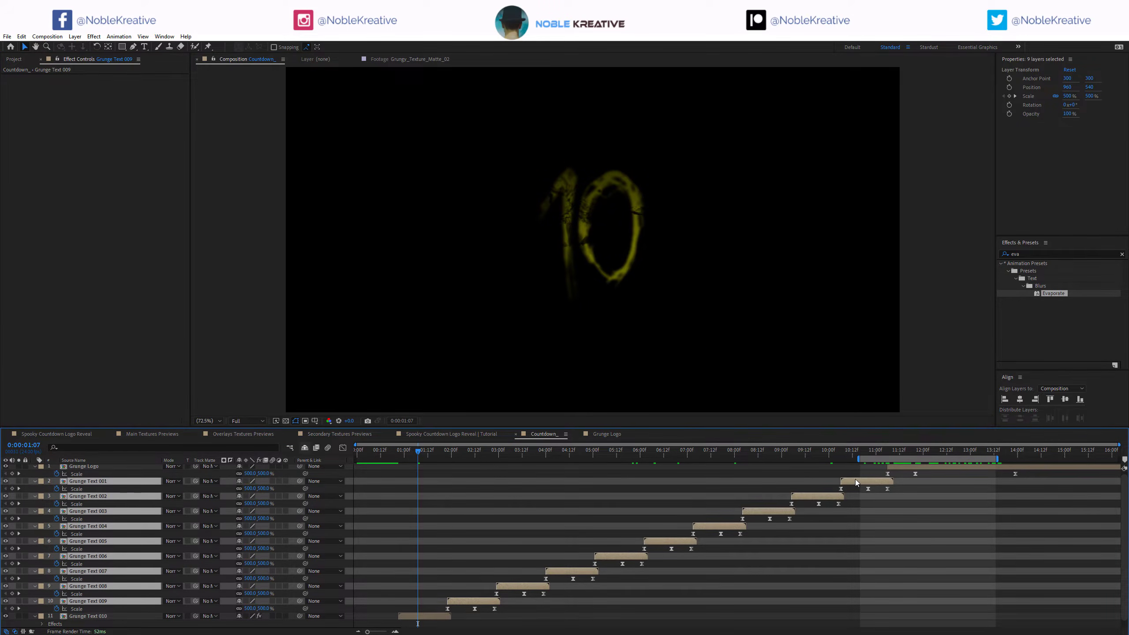
key(ctrl+v)
click(466, 453)
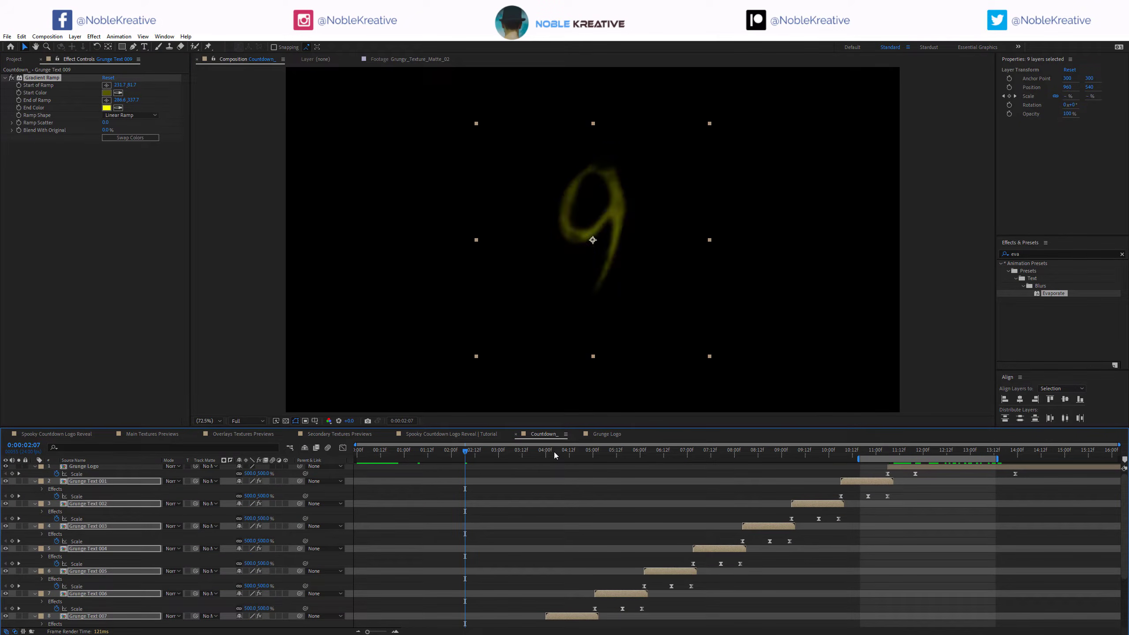
click(554, 451)
click(723, 453)
Reveal the Countdown_ comp in the project and place it above BG Colors in Spooky Countdown Logo Reveal | Tutorial.
right_click(342, 493)
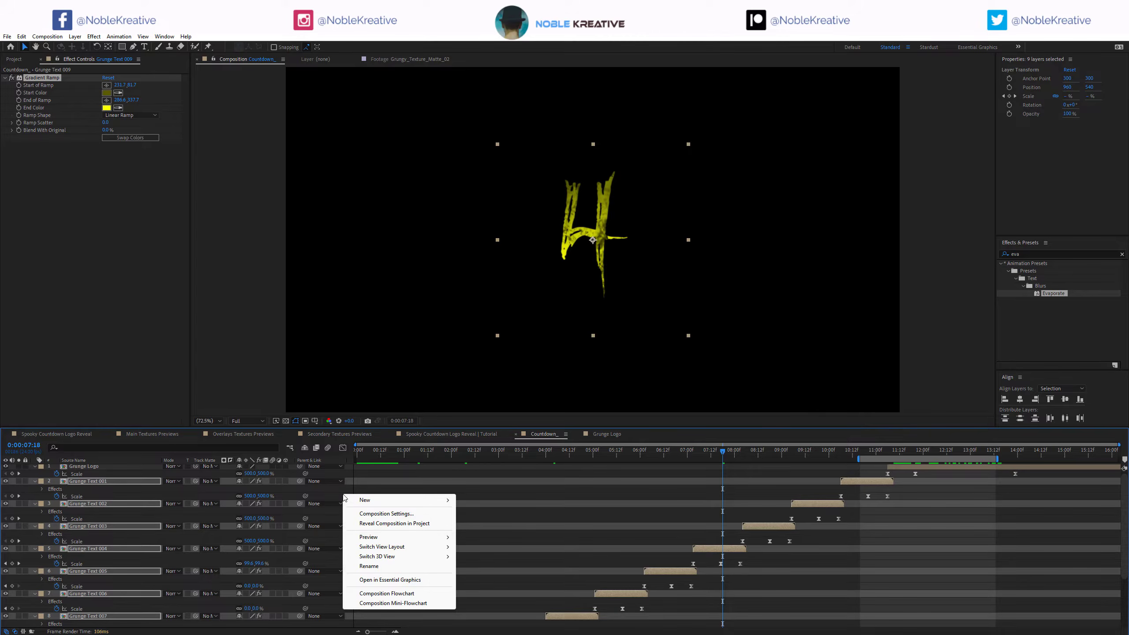
click(391, 523)
click(516, 434)
click(516, 434)
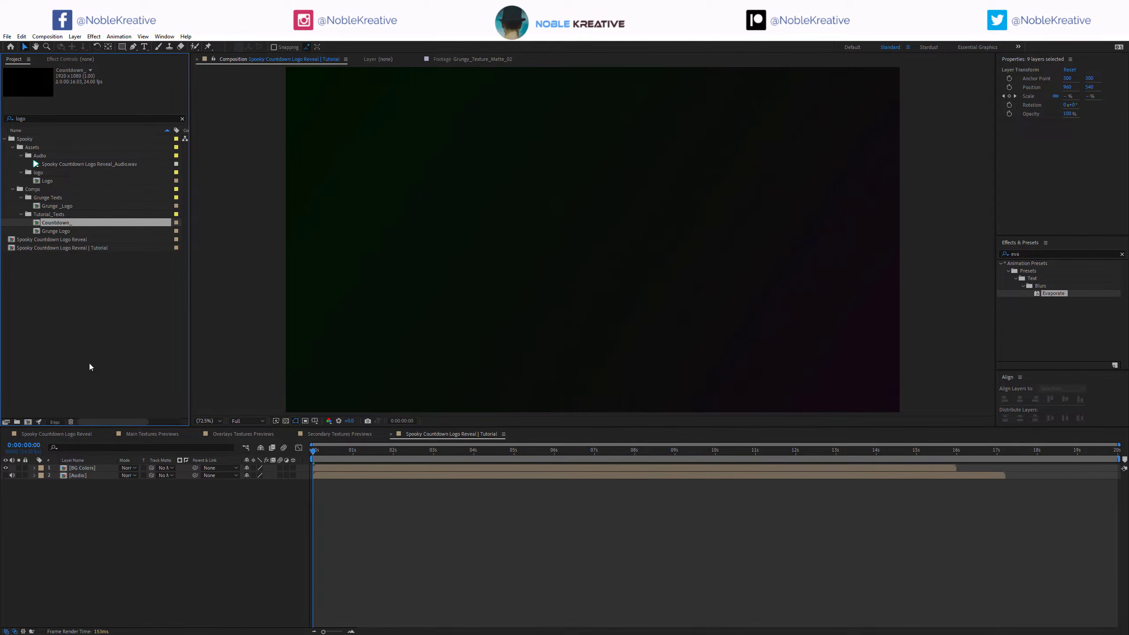
drag(56, 222, 76, 472)
Apply a Displacement Map effect to the Countdown_ layer with the view at 0:00:04:12.
drag(361, 452, 494, 449)
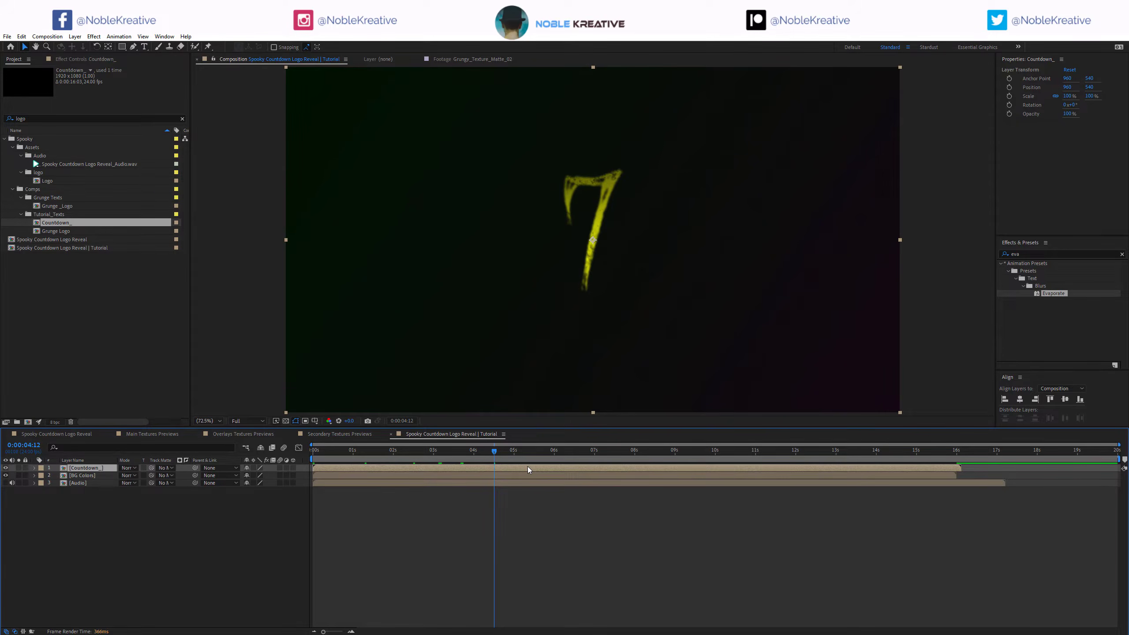
key(ctrl+space)
text(dis)
key(Return)
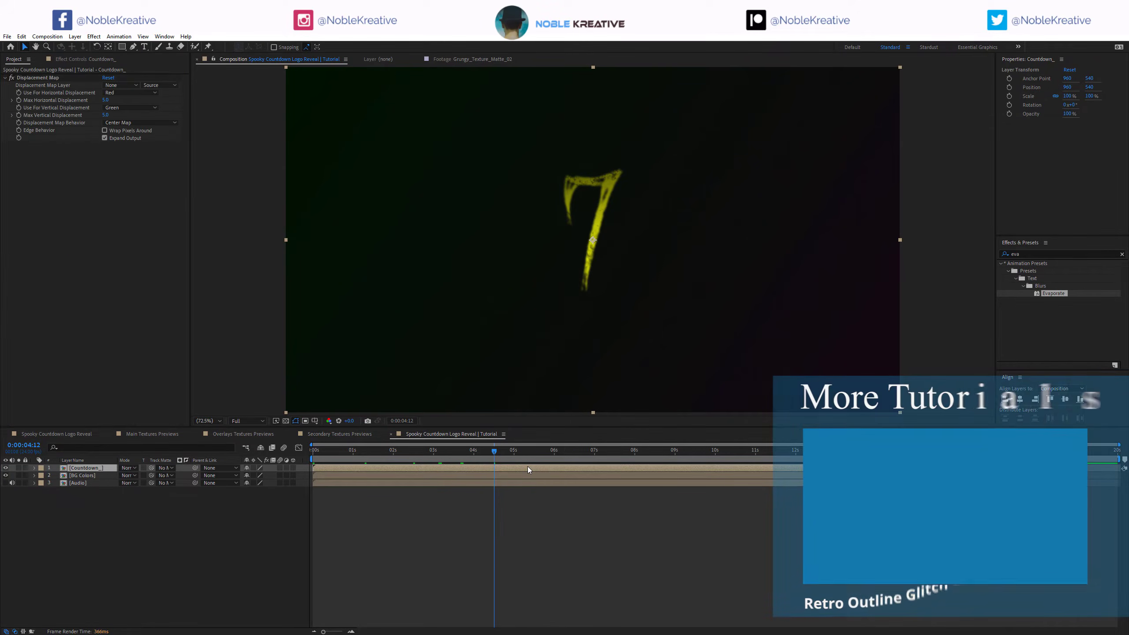
Find and open the Displace Map comp and examine its Fractal Noise settings and animated evolution.
click(14, 59)
click(63, 119)
text(disp)
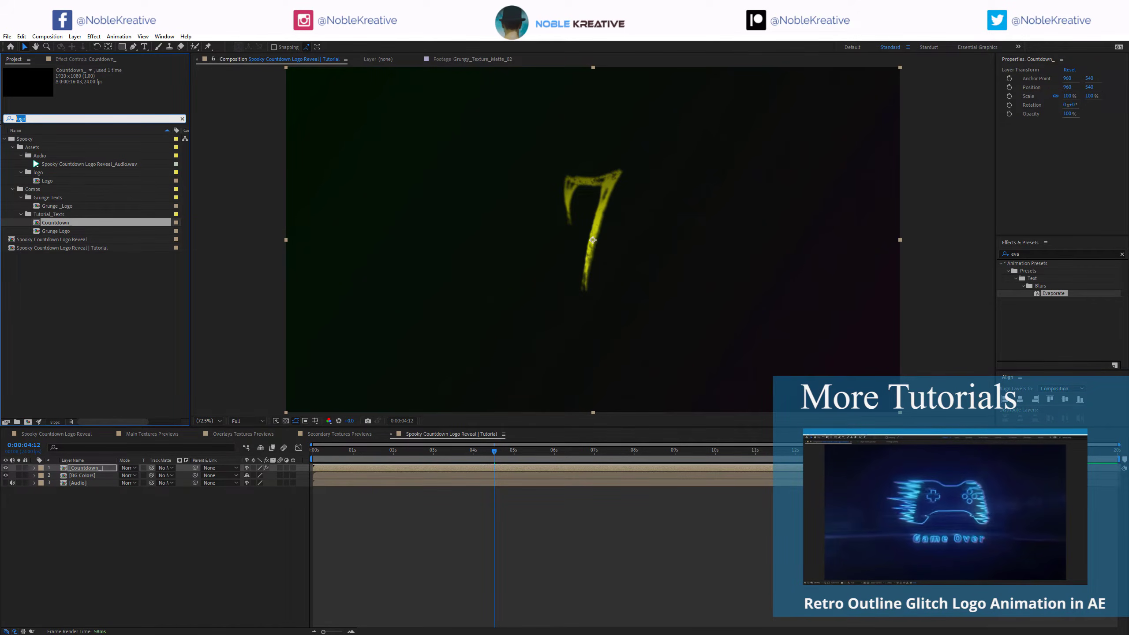
double_click(56, 164)
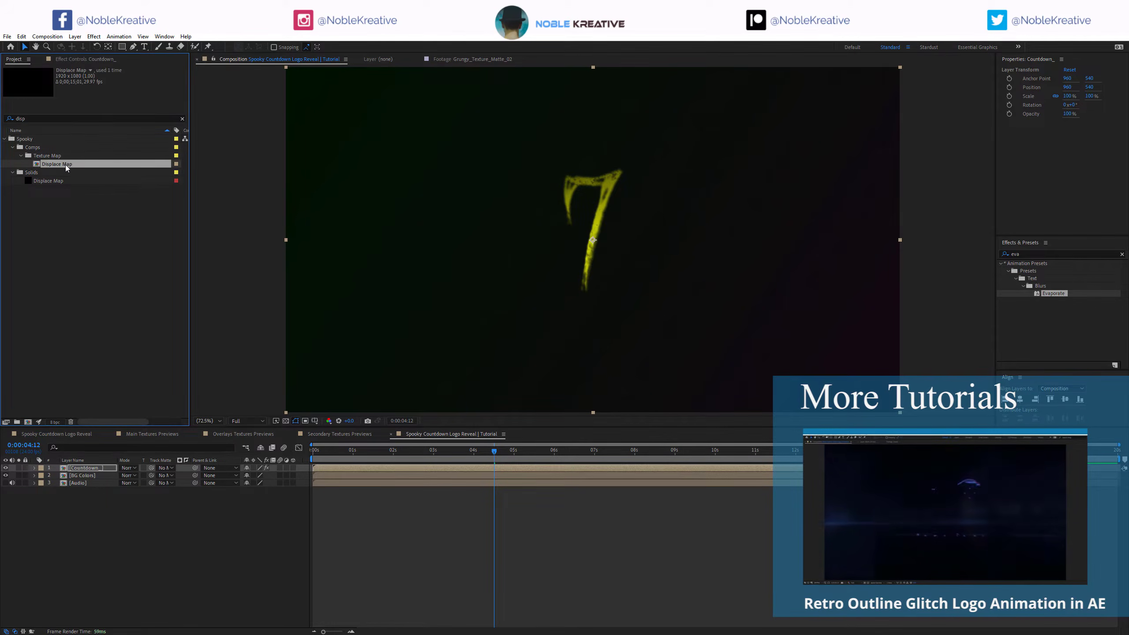
click(84, 469)
key(F3)
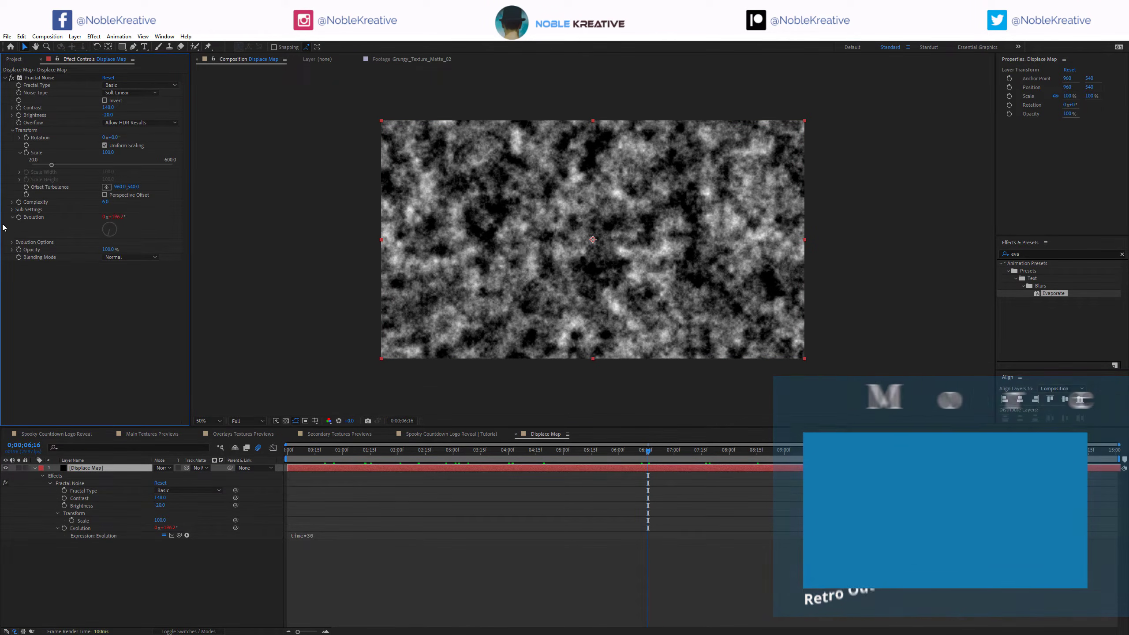
drag(431, 452, 679, 468)
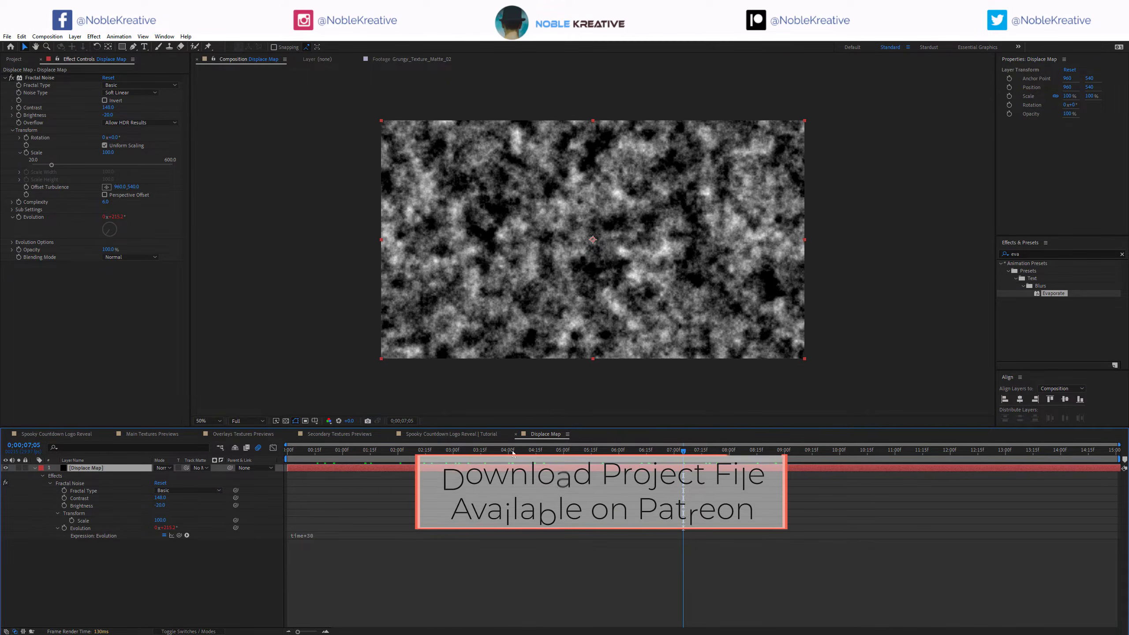
Add the Displace Map comp as the lowest layer of the tutorial comp and hide it.
click(496, 434)
click(15, 60)
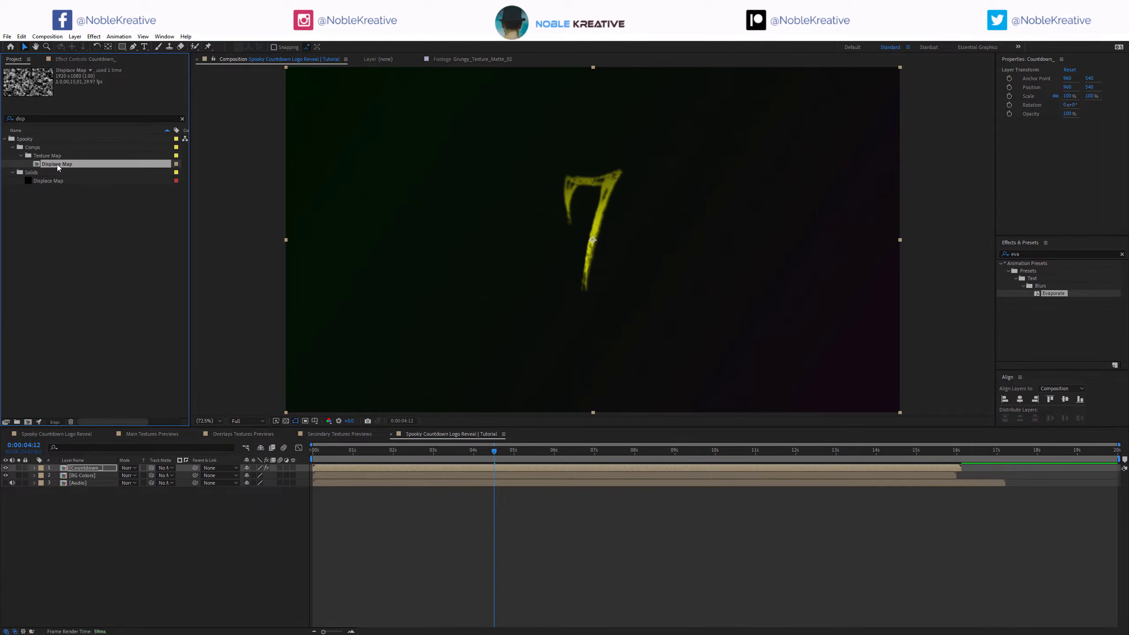
drag(56, 164, 52, 496)
click(6, 490)
Set the Countdown_ layer's Displacement Map Layer to Displace Map and its Max Horizontal Displacement to 10.
click(78, 469)
click(59, 59)
click(115, 86)
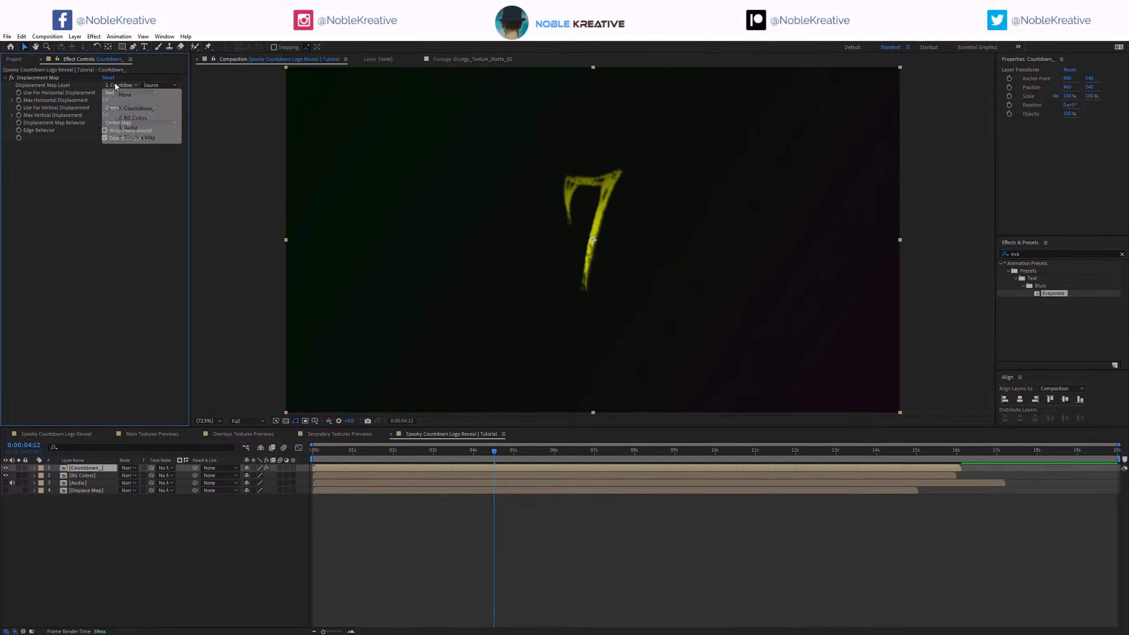
click(118, 138)
click(105, 100)
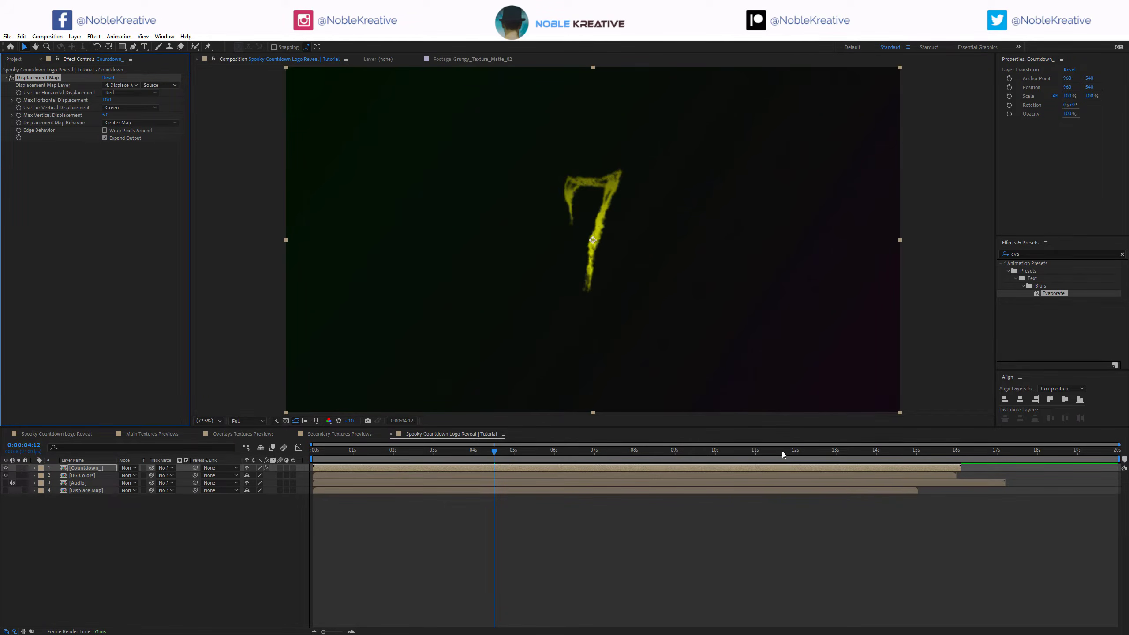
Keyframe the Countdown_ layer's Max Horizontal and Max Vertical Displacement at 0:00:11:06 and show the keyframes.
drag(783, 451, 765, 449)
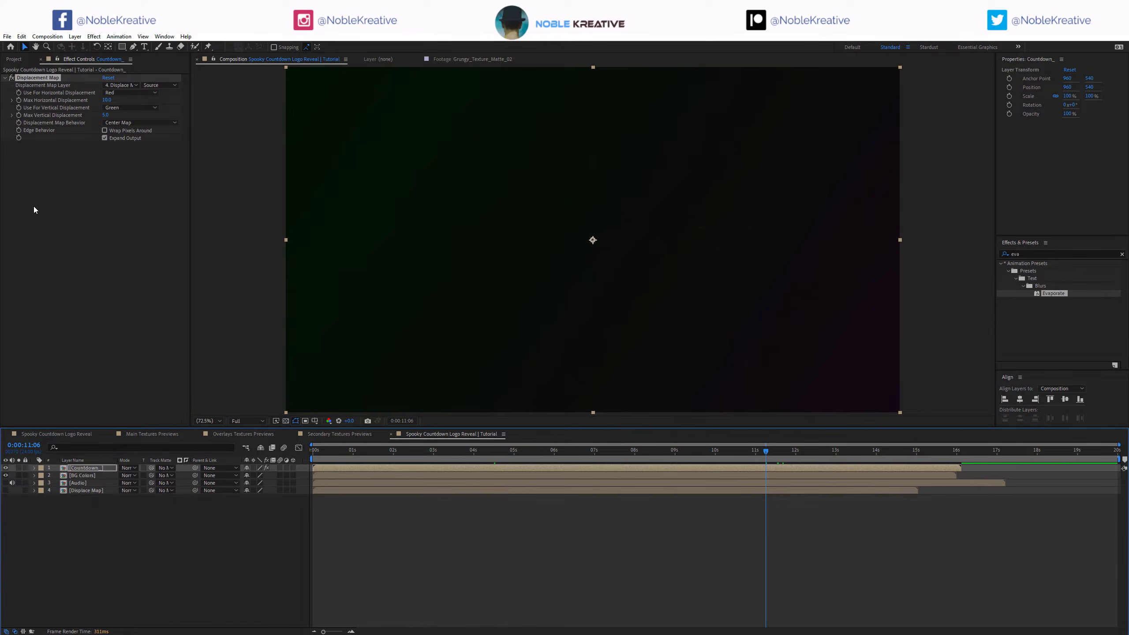
drag(19, 101, 19, 109)
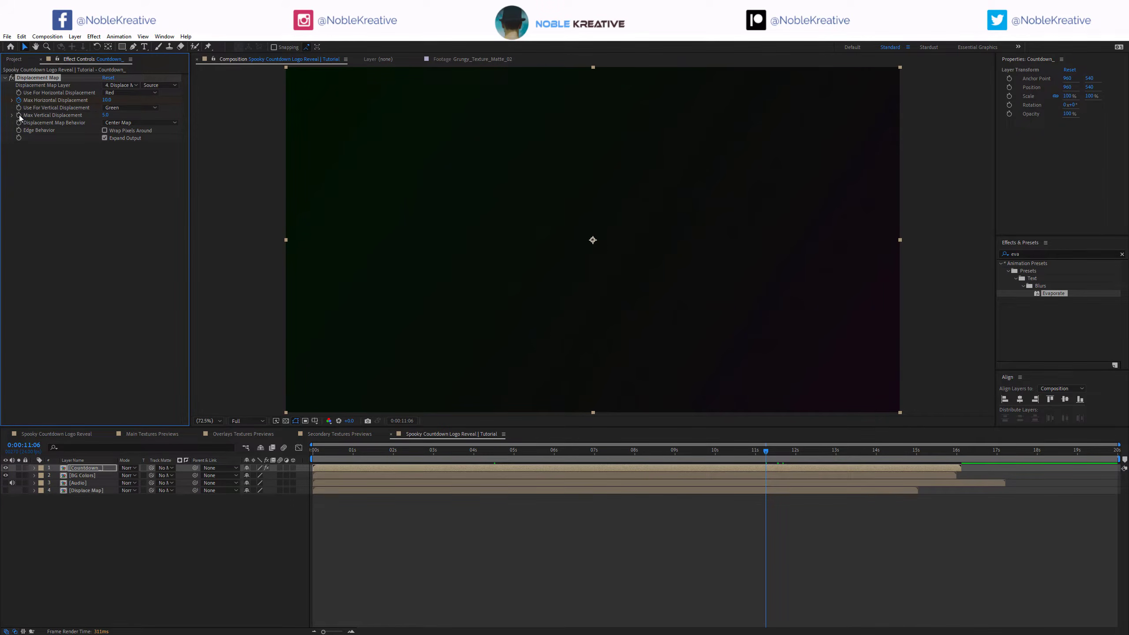
key(u)
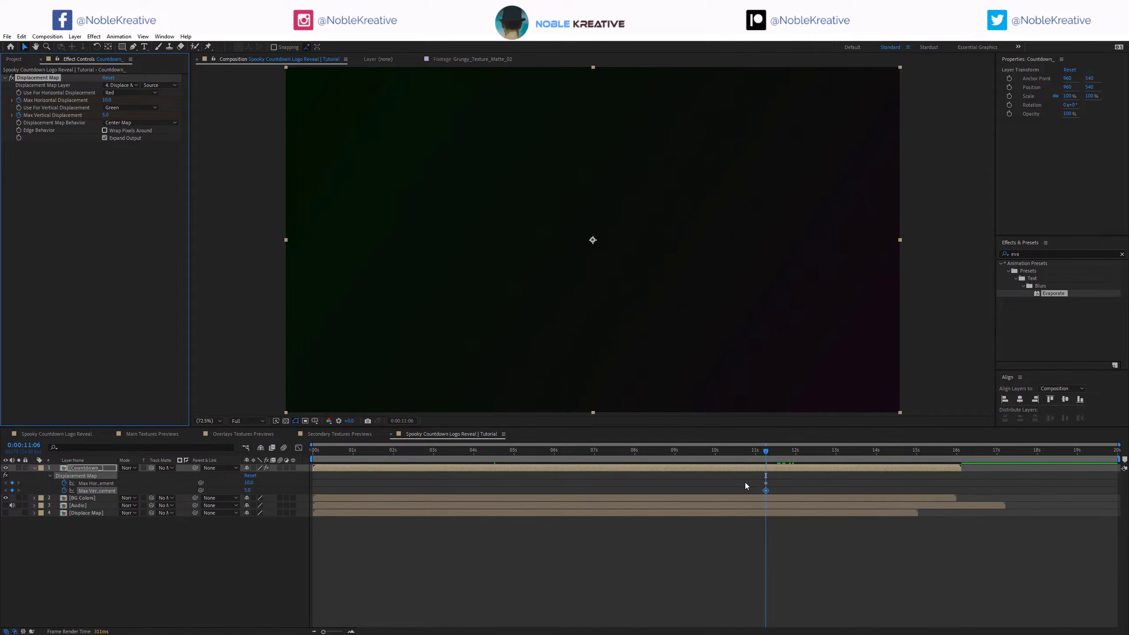
Set both Max Horizontal and Max Vertical Displacement to 0 at 0:00:12:04.
drag(795, 451, 804, 453)
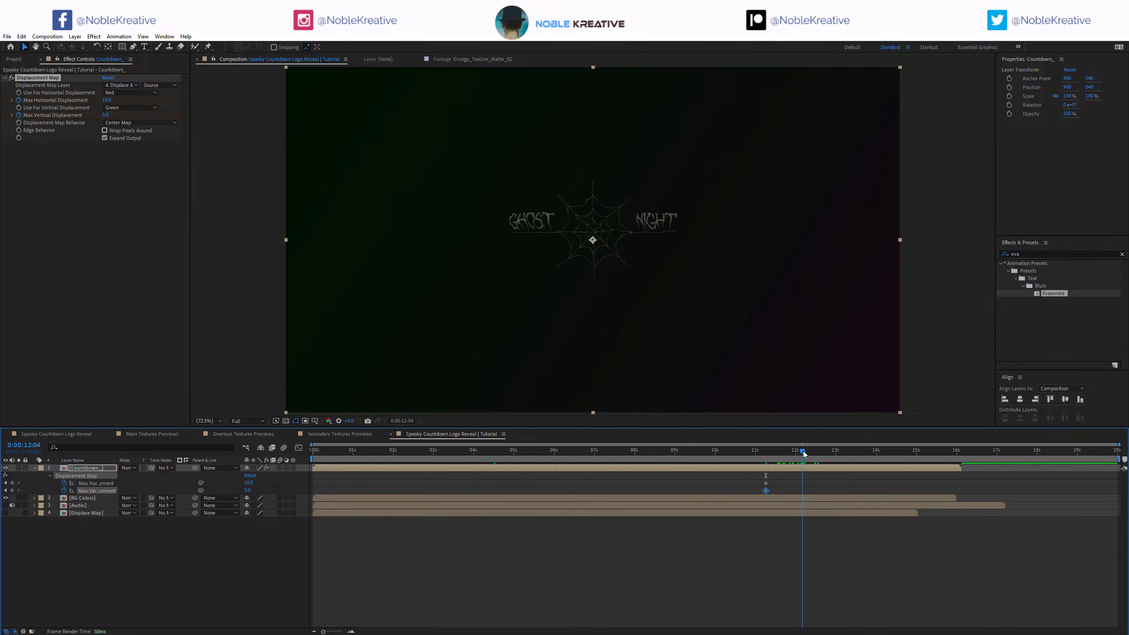
click(107, 100)
text(0)
key(Return)
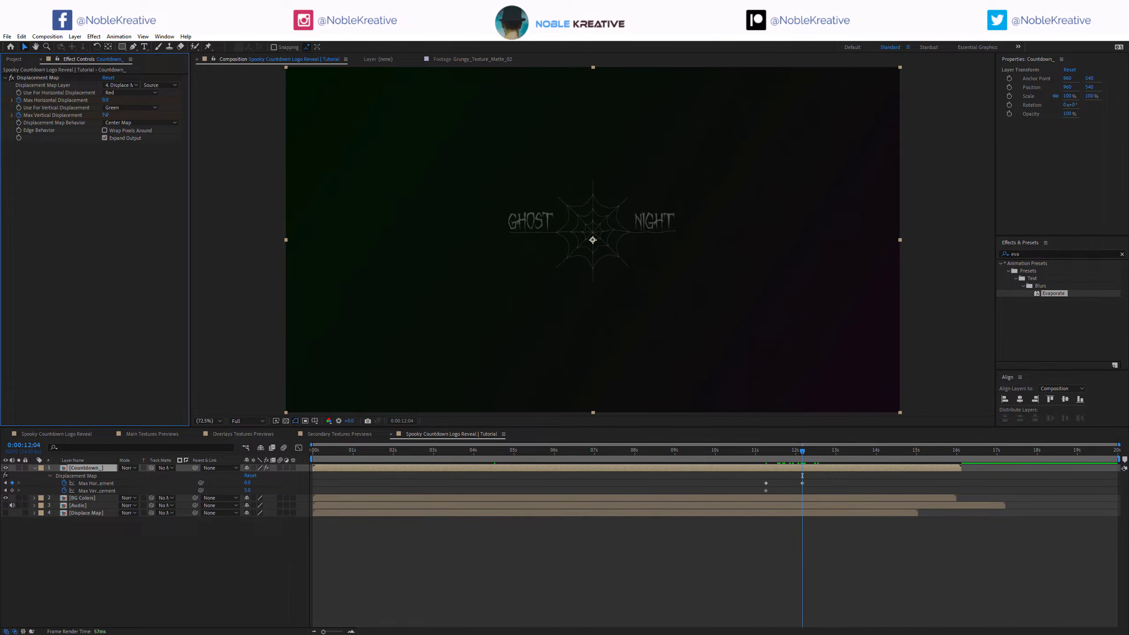
click(105, 114)
text(0)
key(Return)
Ease all four displacement keyframes and shift them slightly earlier in time.
drag(821, 479, 736, 493)
drag(794, 452, 786, 455)
click(747, 494)
click(803, 492)
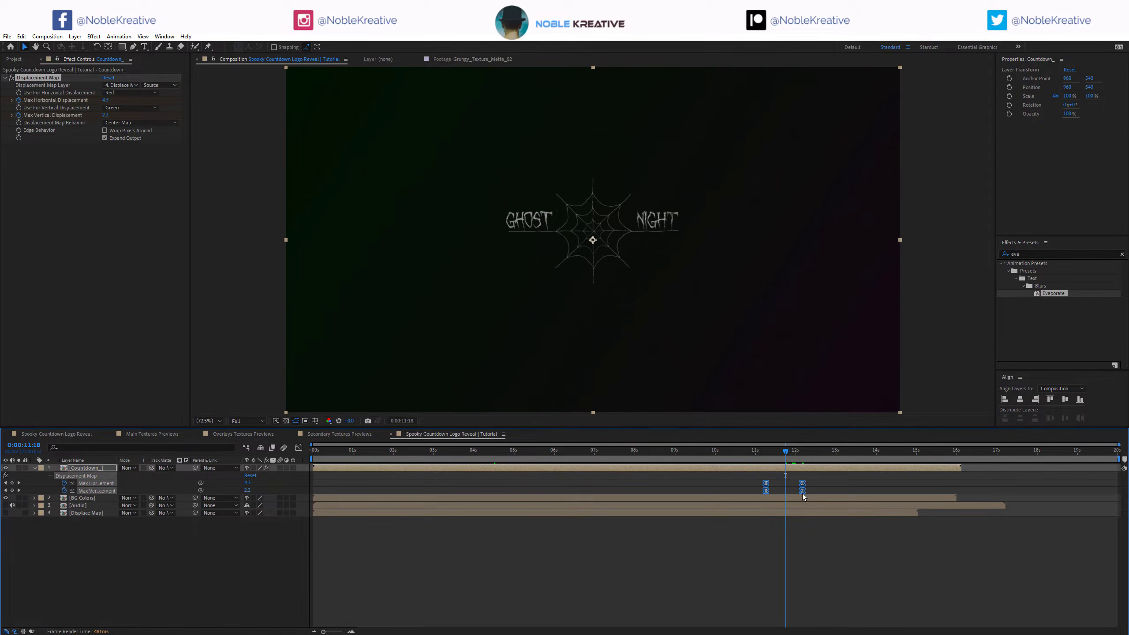
drag(794, 496, 804, 496)
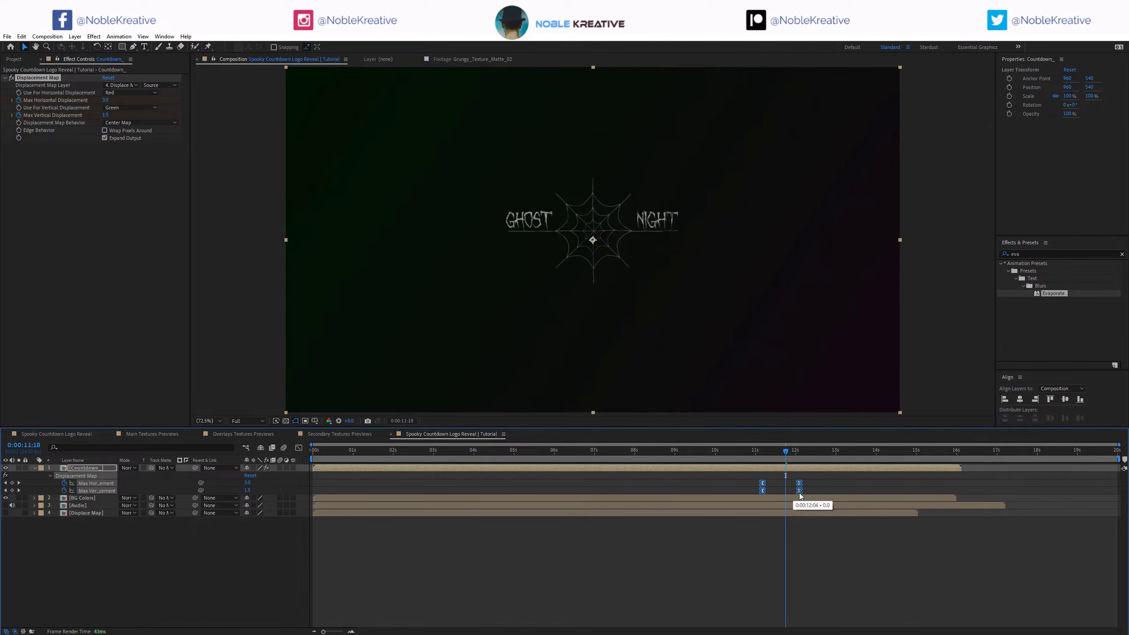
Apply a Glow effect to the Countdown_ layer and set its Glow Radius to 300.
key(ctrl+space)
text(glow)
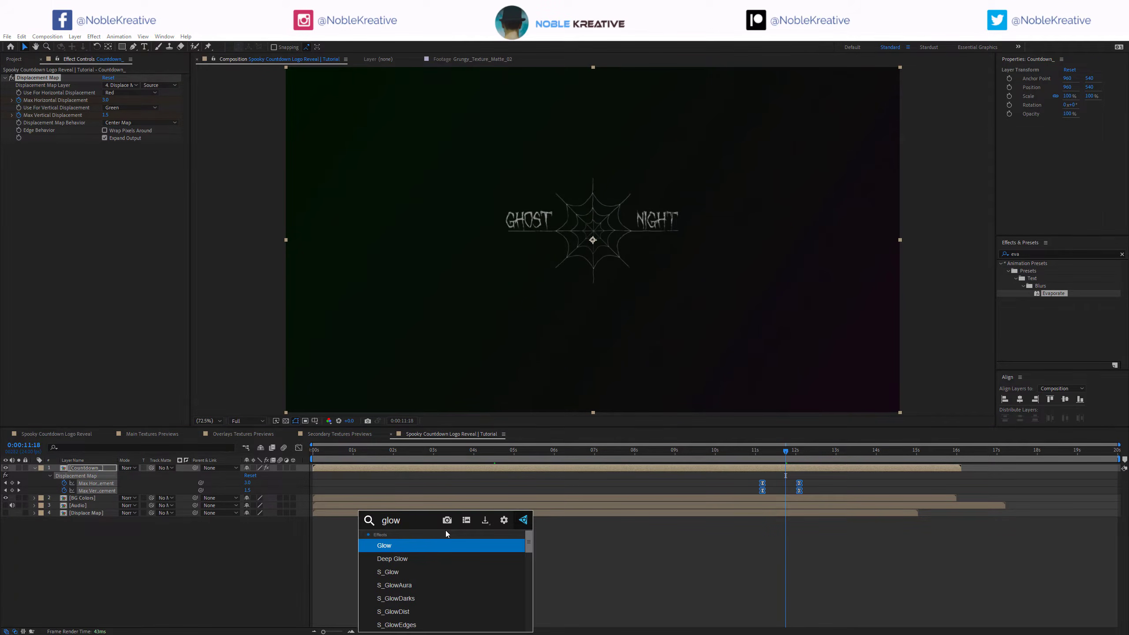
key(Return)
click(497, 451)
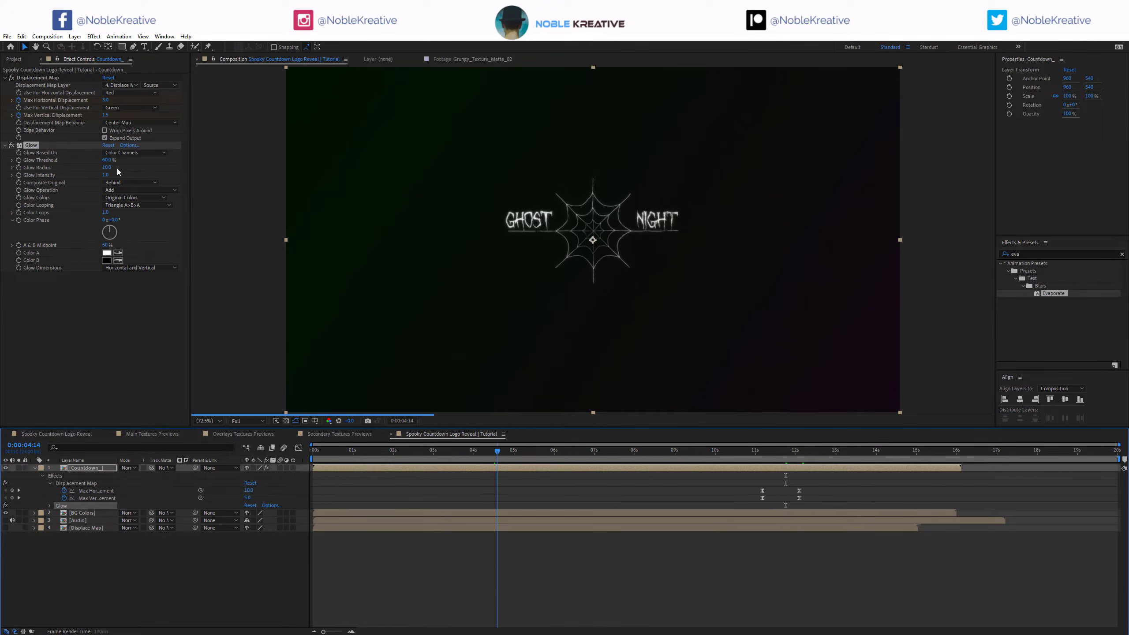
click(109, 167)
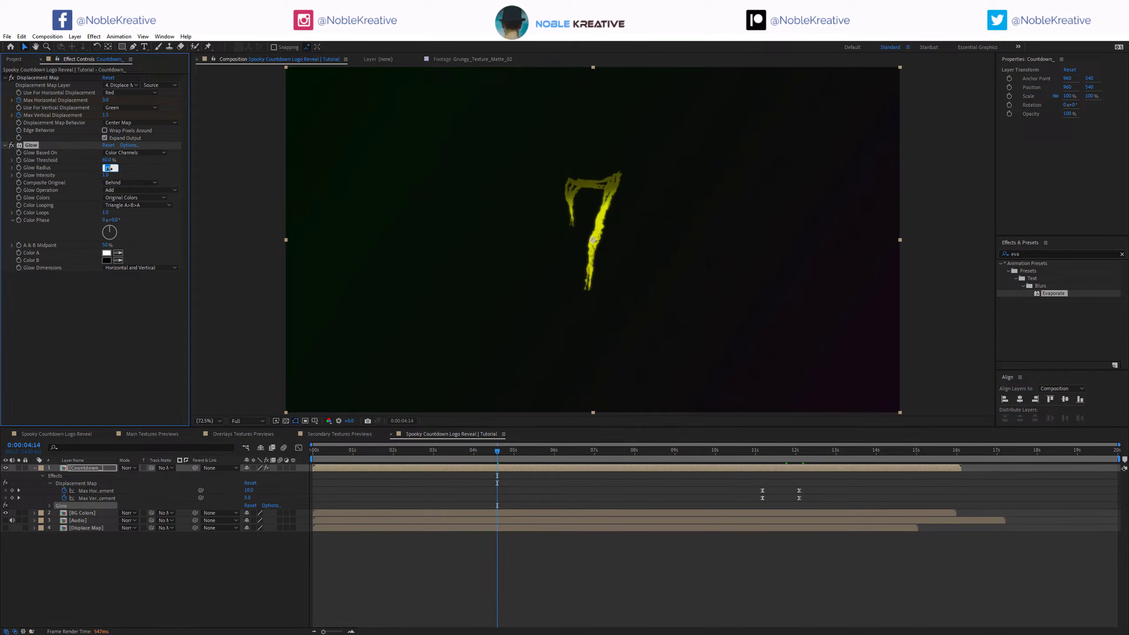
text(300)
key(Return)
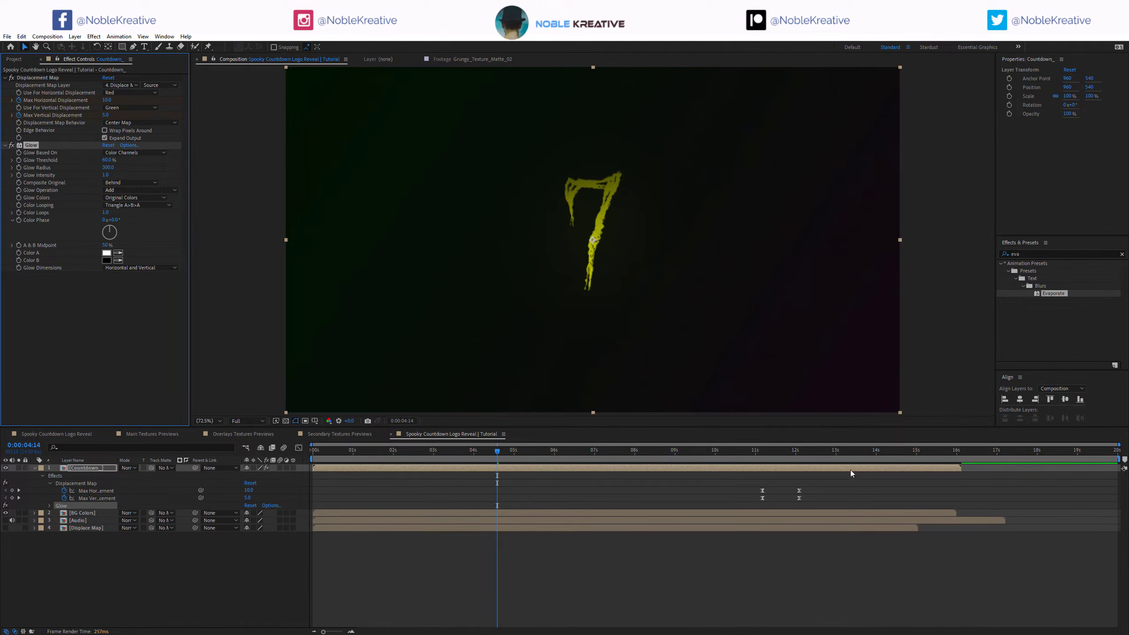
Keyframe Glow Intensity at 0:00:11:02 and set it to 0.3 at 0:00:11:23.
drag(752, 452, 758, 452)
click(18, 175)
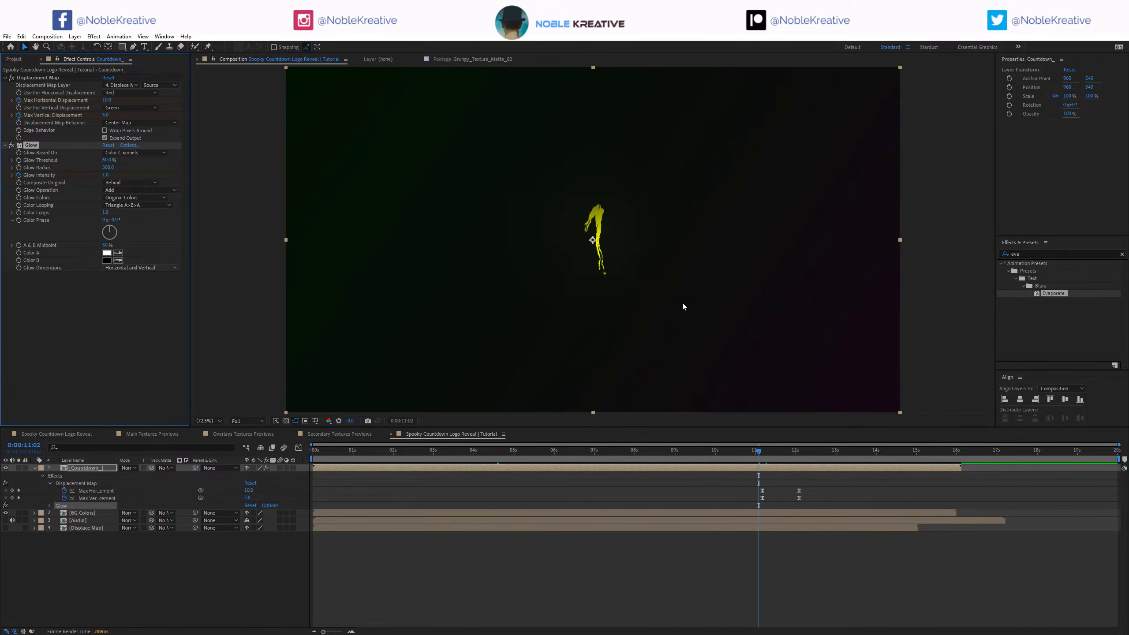
click(794, 452)
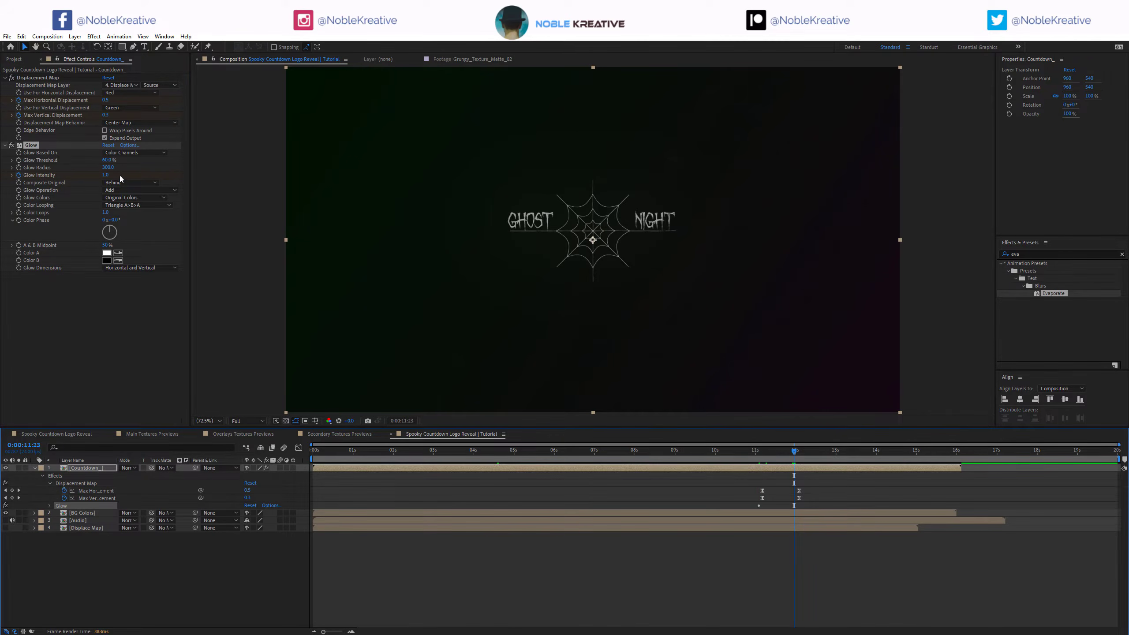
click(106, 175)
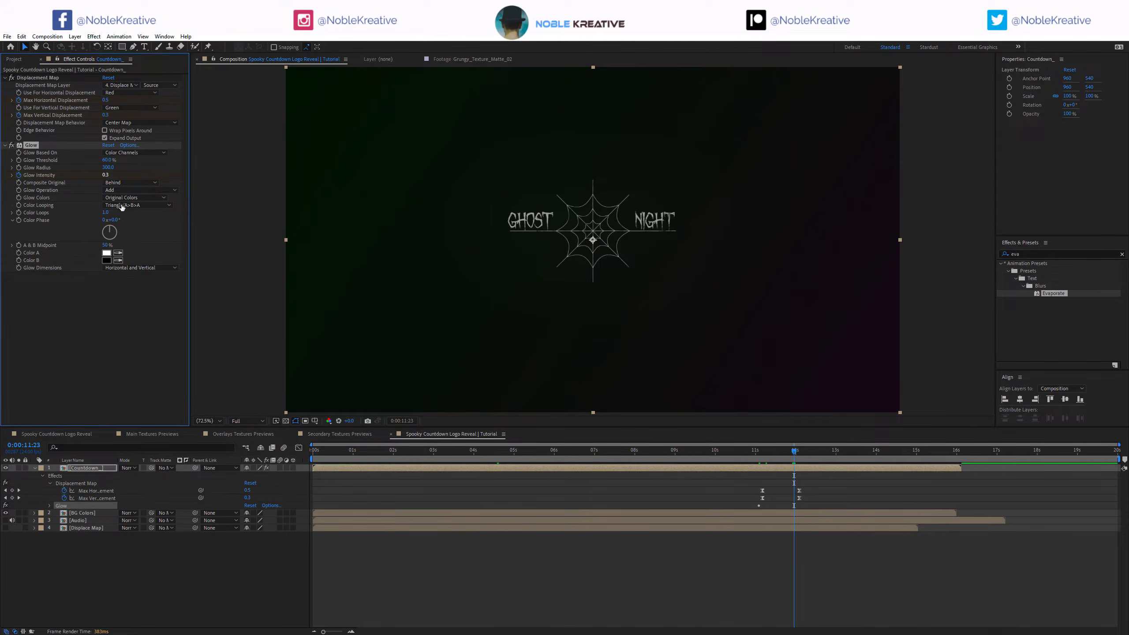
Raise the project's color depth with the view at 0:00:06:20.
click(20, 58)
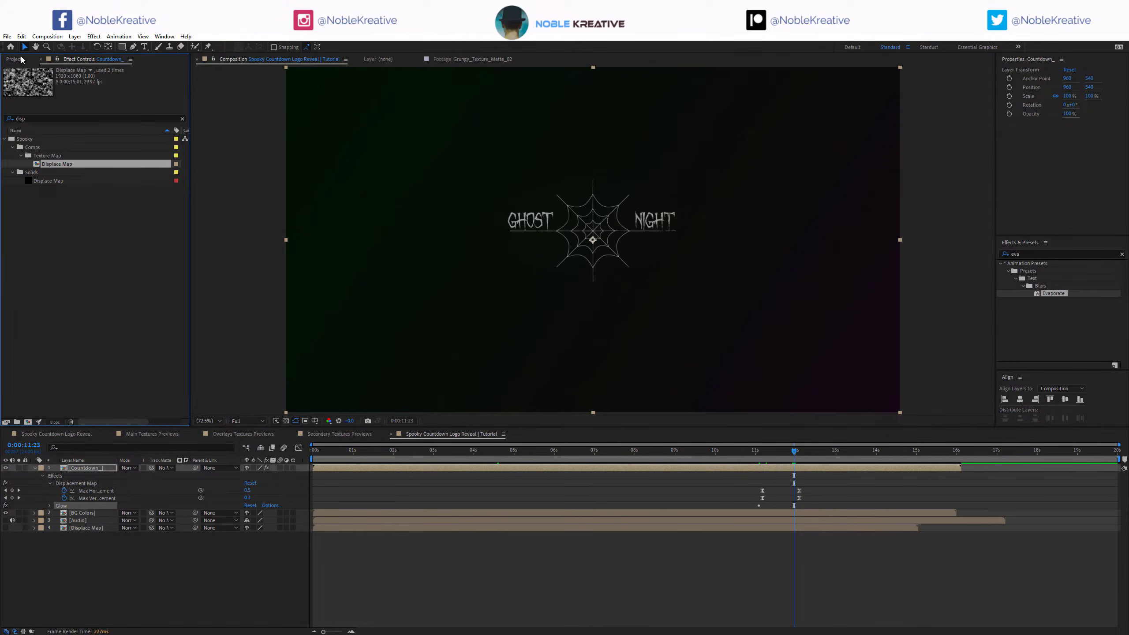
click(589, 451)
alt+click(54, 422)
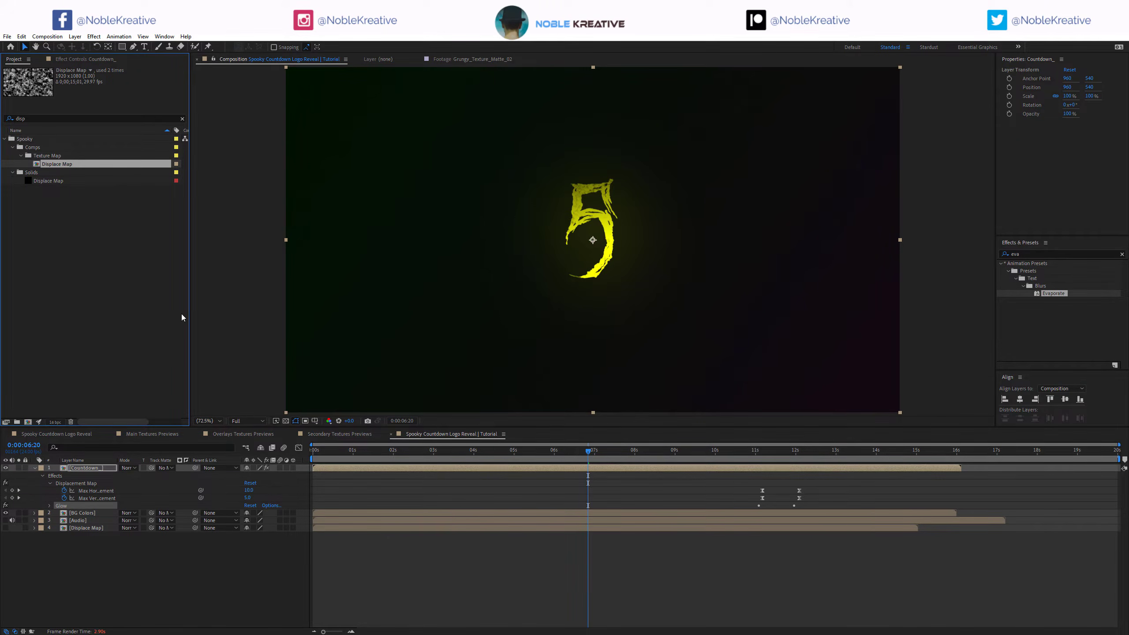
Rename the Countdown_ layer as Countdown_Fill.
key(F3)
click(104, 469)
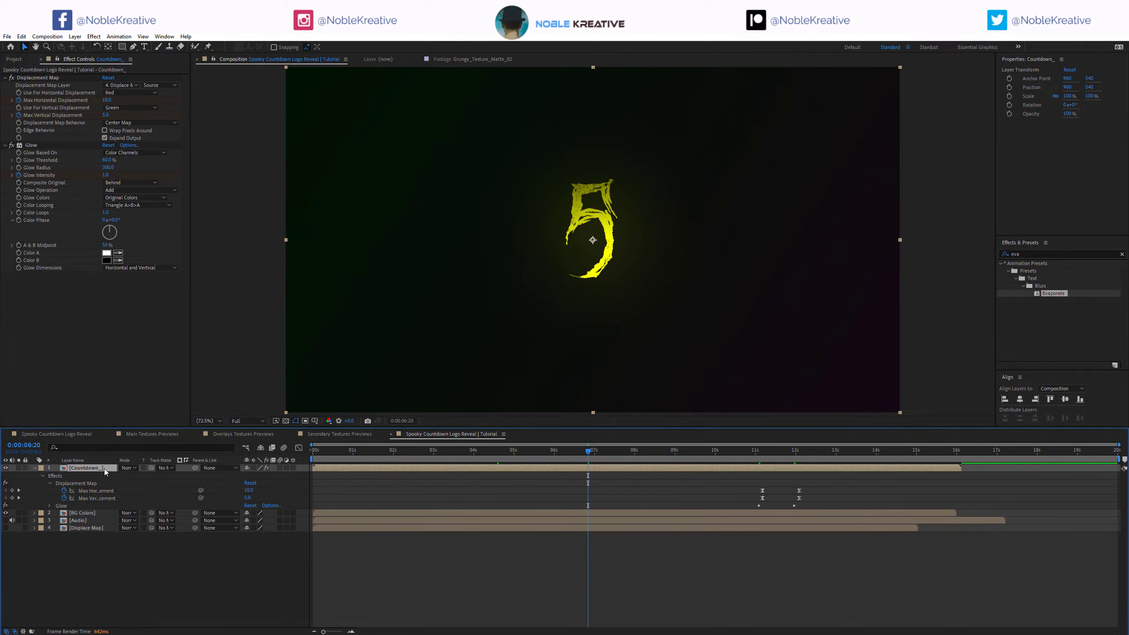
key(Return)
key(Right)
text(Fi)
key(Return)
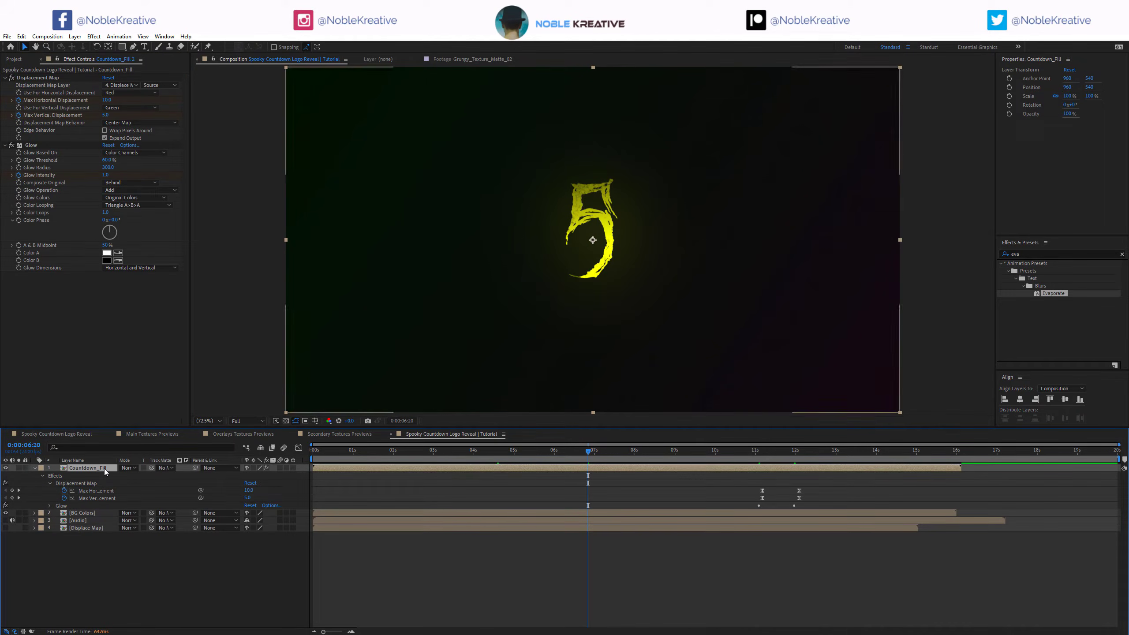
Duplicate the Countdown_Fill layer and rename the copy Countdown_Outlines.
key(ctrl+d)
key(Return)
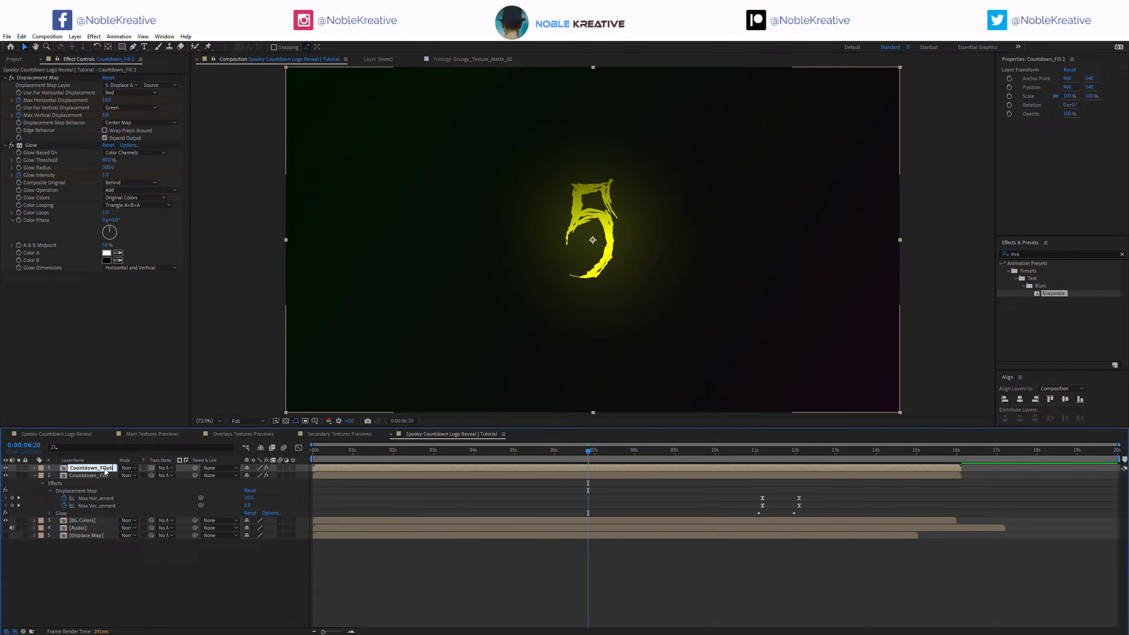
key(Return)
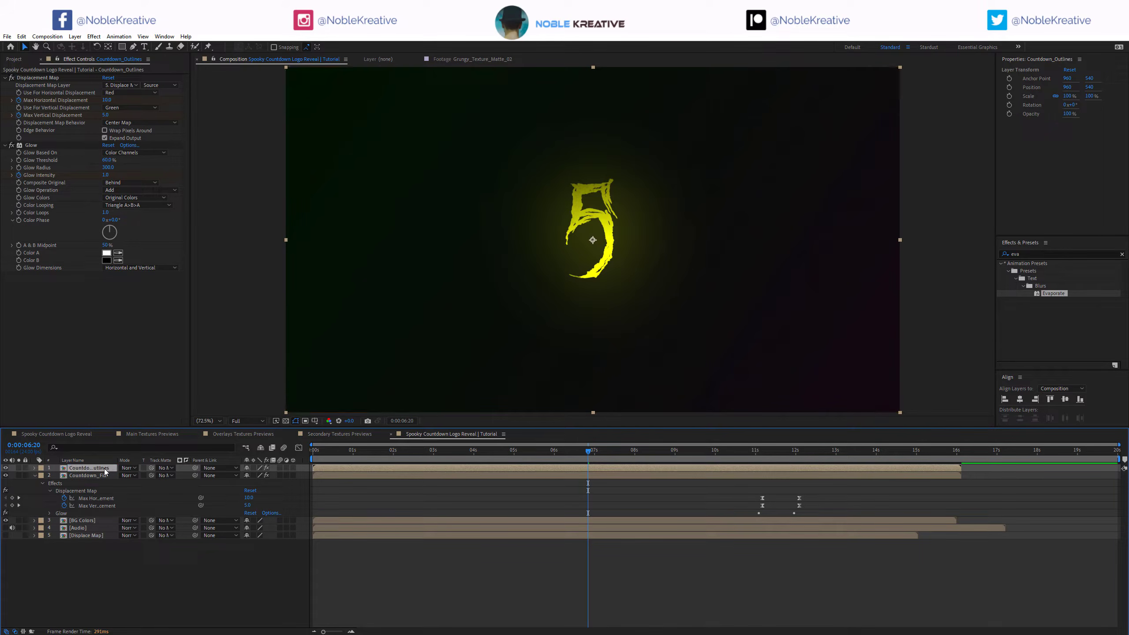
Replace the Glow effect on the Countdown_Outlines layer with an inverted Find Edges effect.
click(40, 149)
key(Delete)
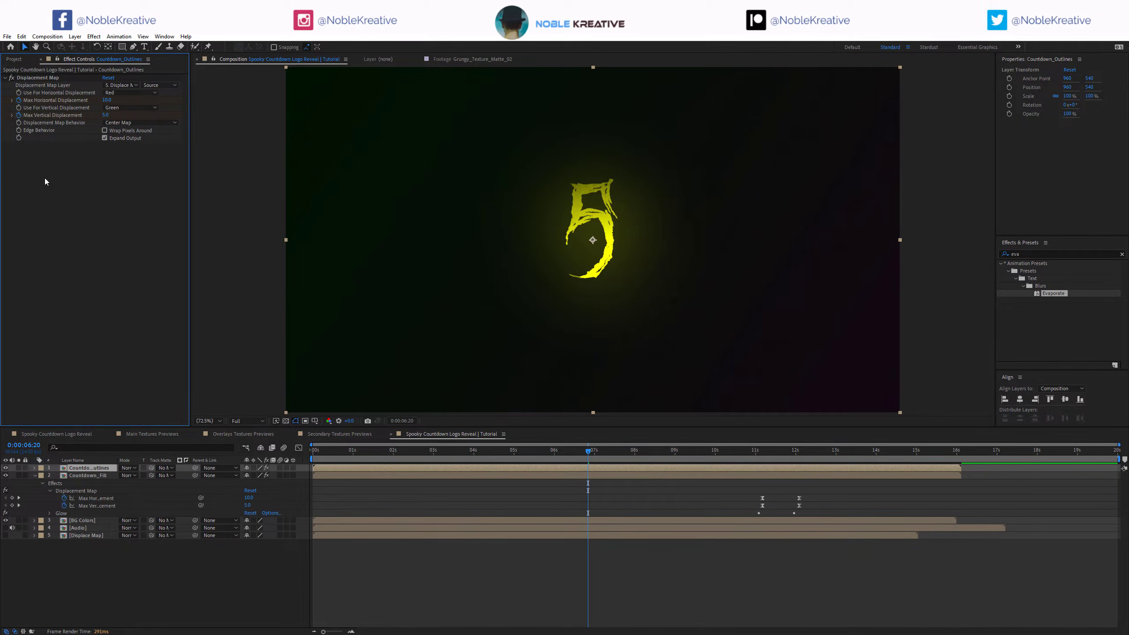
key(ctrl+space)
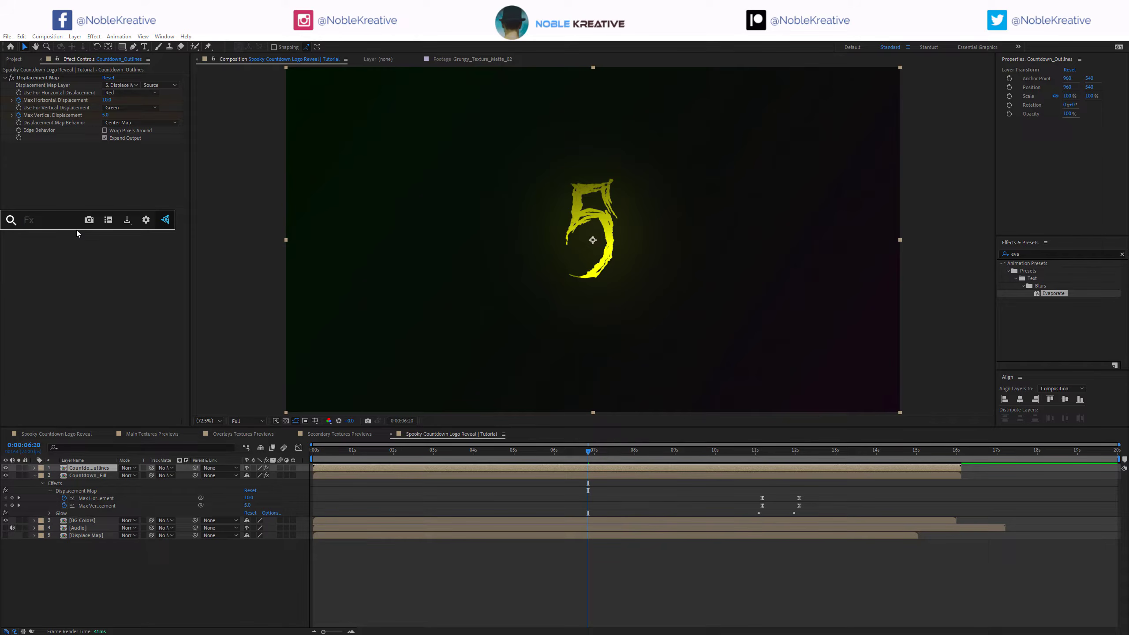
text(find)
key(Return)
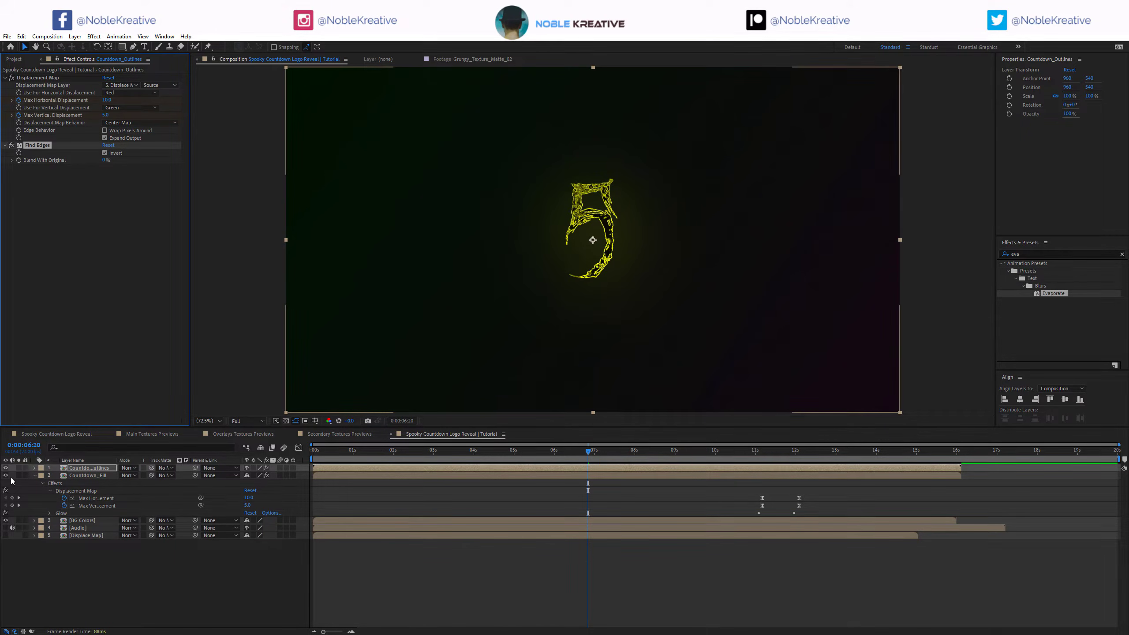
Set the Countdown_Outlines layer's blending mode to Lighten.
click(126, 476)
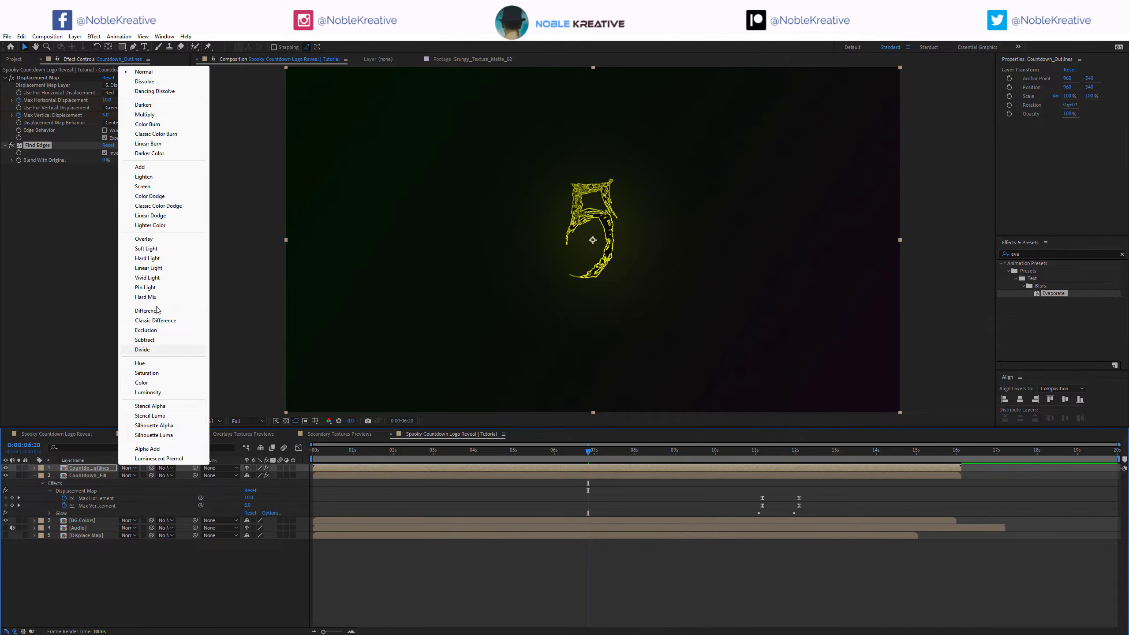
click(162, 177)
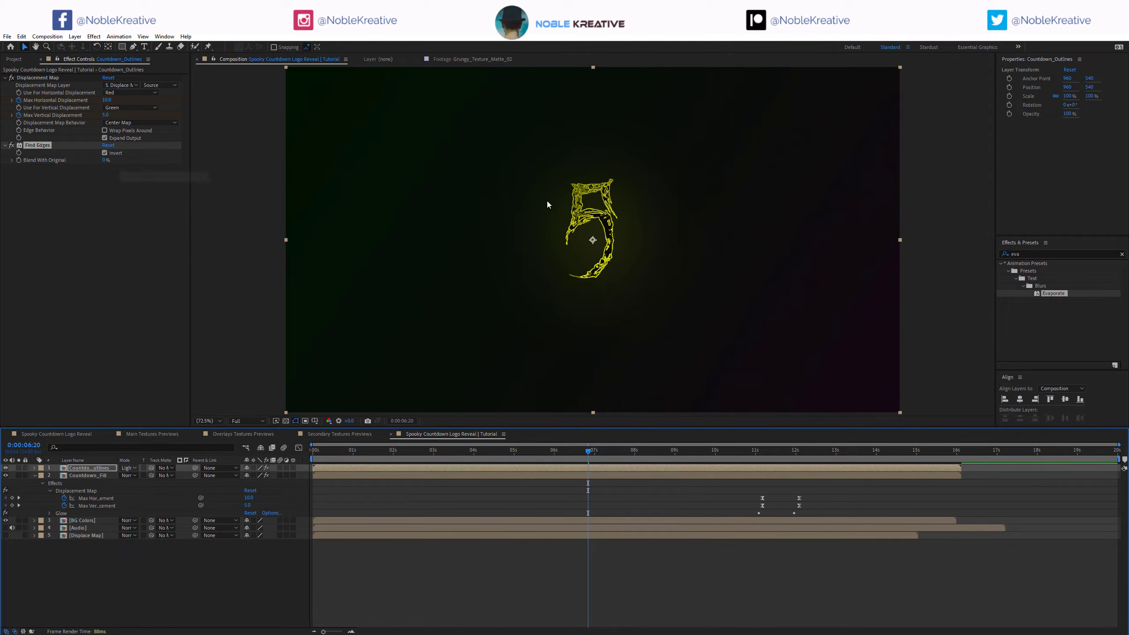
Shift the Countdown_Outlines layer about 6 frames later than Countdown_Fill and check the offset around the number 5.
drag(317, 469, 327, 469)
key(equal)
key(equal)
key(equal)
scroll(360, 560, left, 5)
scroll(378, 542, left, 4)
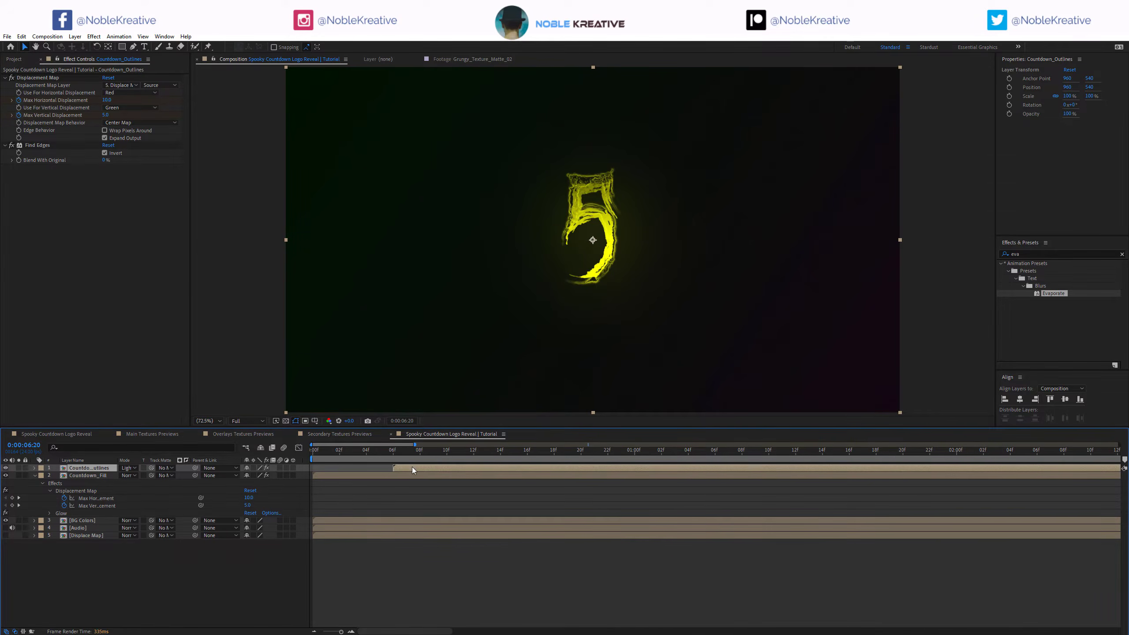
mouse_move(412, 468)
mouse_down()
mouse_move(294, 467)
mouse_move(396, 466)
mouse_up()
scroll(531, 469, down, 5)
scroll(533, 469, up, 2)
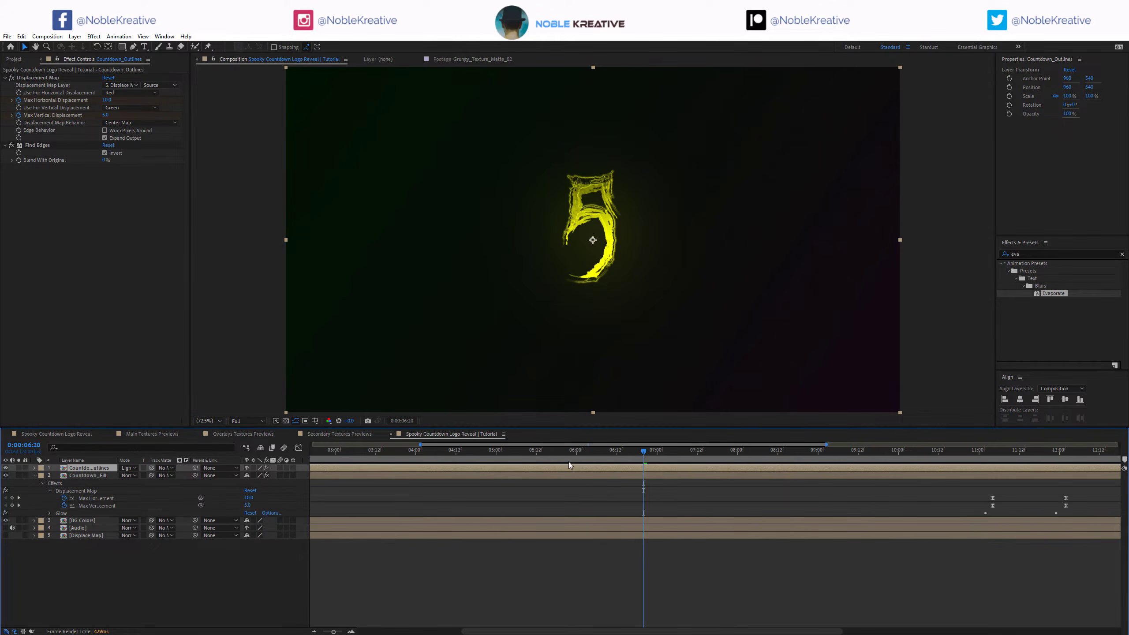
drag(640, 450, 615, 452)
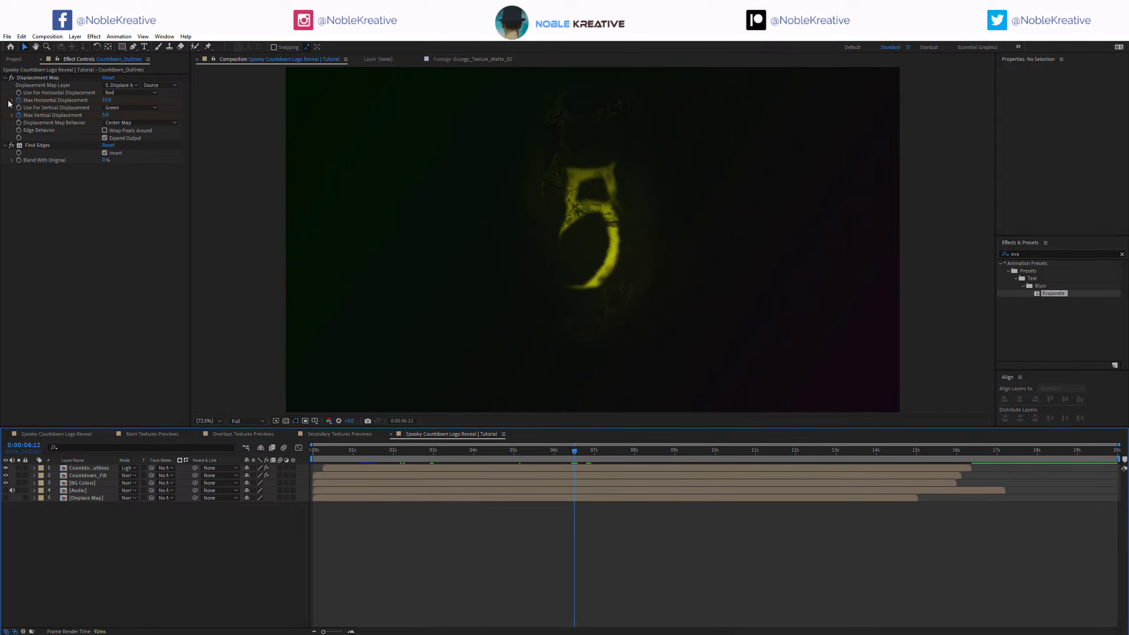
Search the project for "bg" and open the Grunge BG composition.
click(17, 60)
click(73, 119)
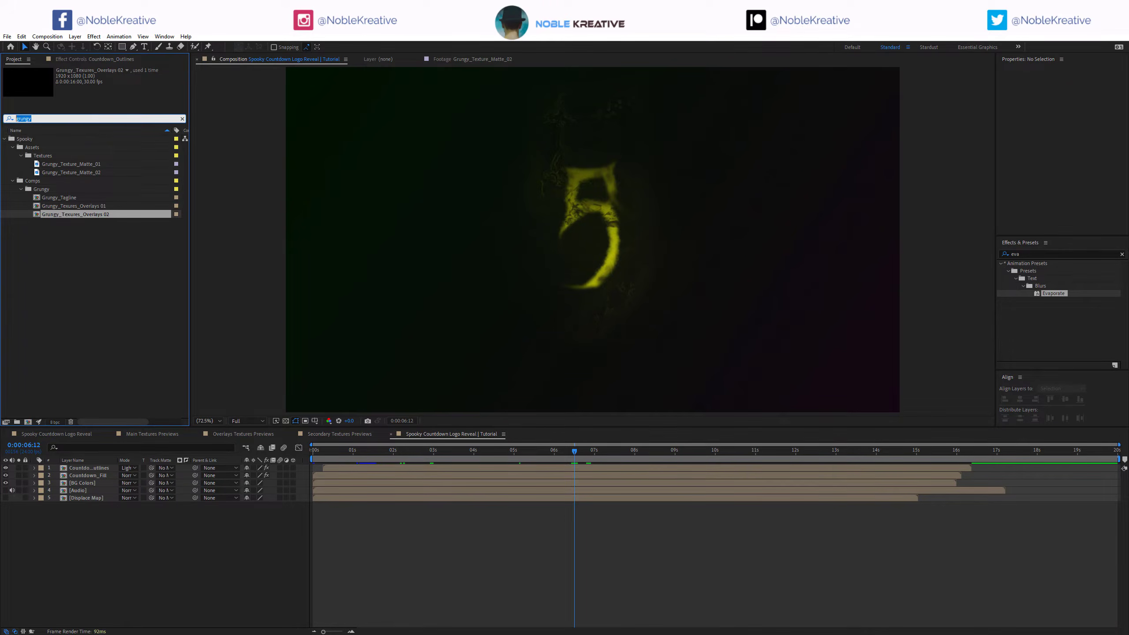
text(bg)
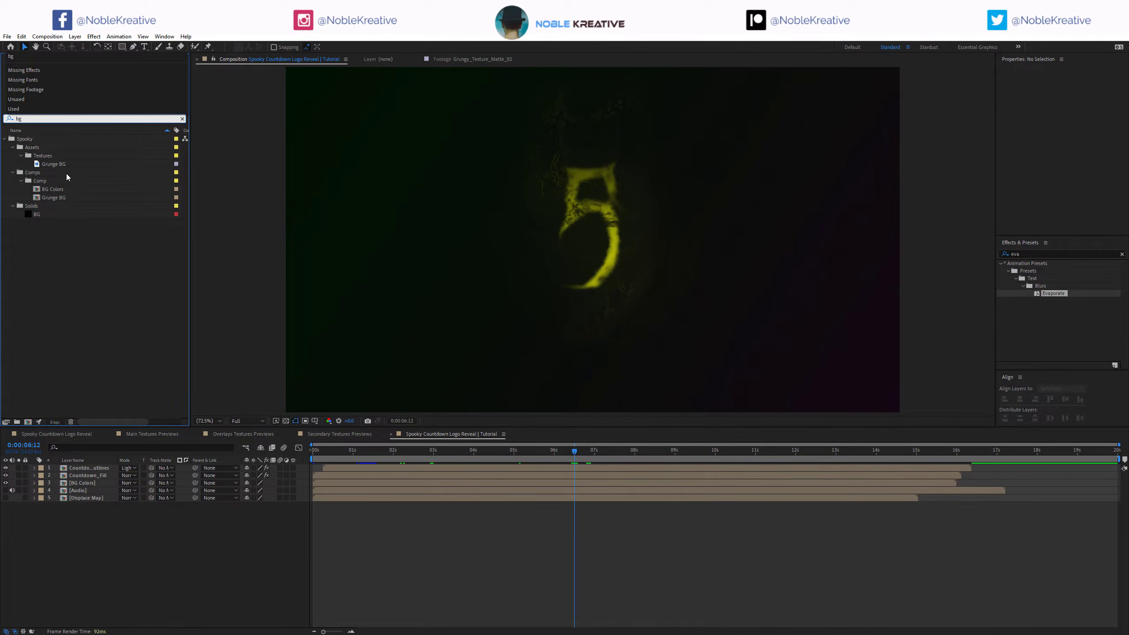
double_click(53, 197)
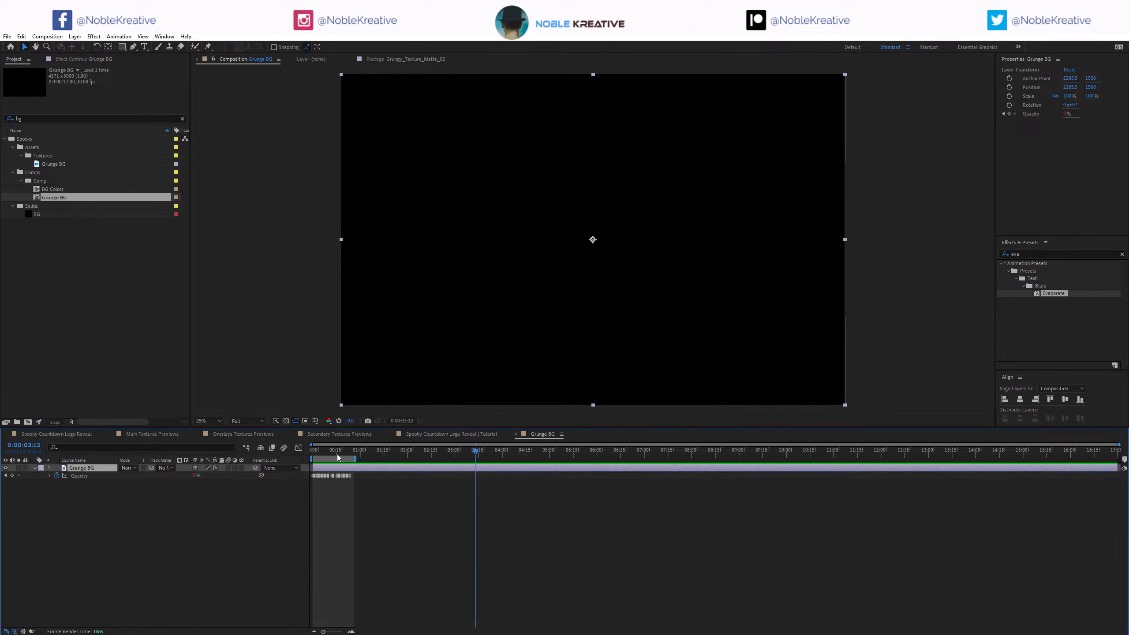
Examine the Grunge BG composition's opacity keyframes, Extract effect and transparency, and close it to return to the main composition.
drag(329, 452, 348, 454)
scroll(350, 528, up, 3)
drag(533, 511, 792, 506)
click(87, 61)
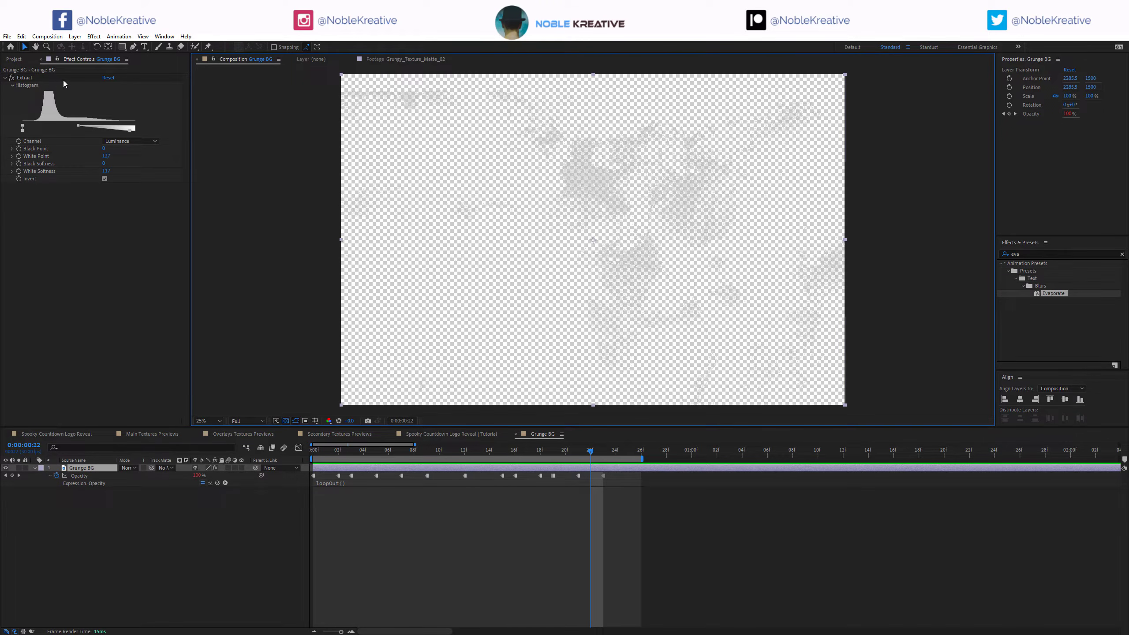
click(284, 422)
click(283, 422)
click(284, 421)
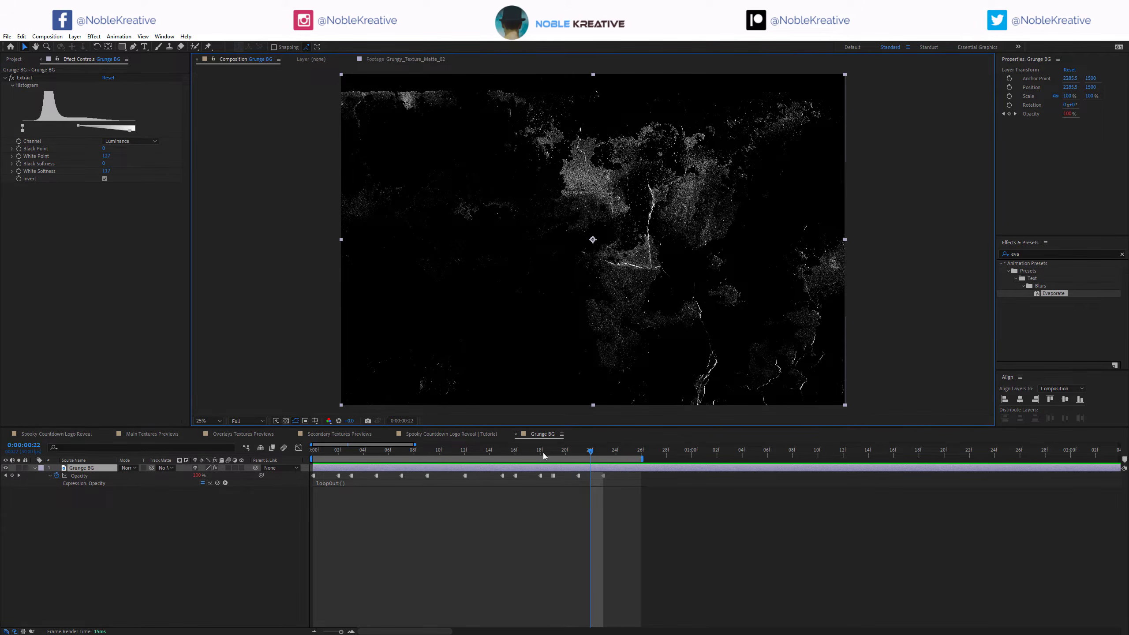
key(space)
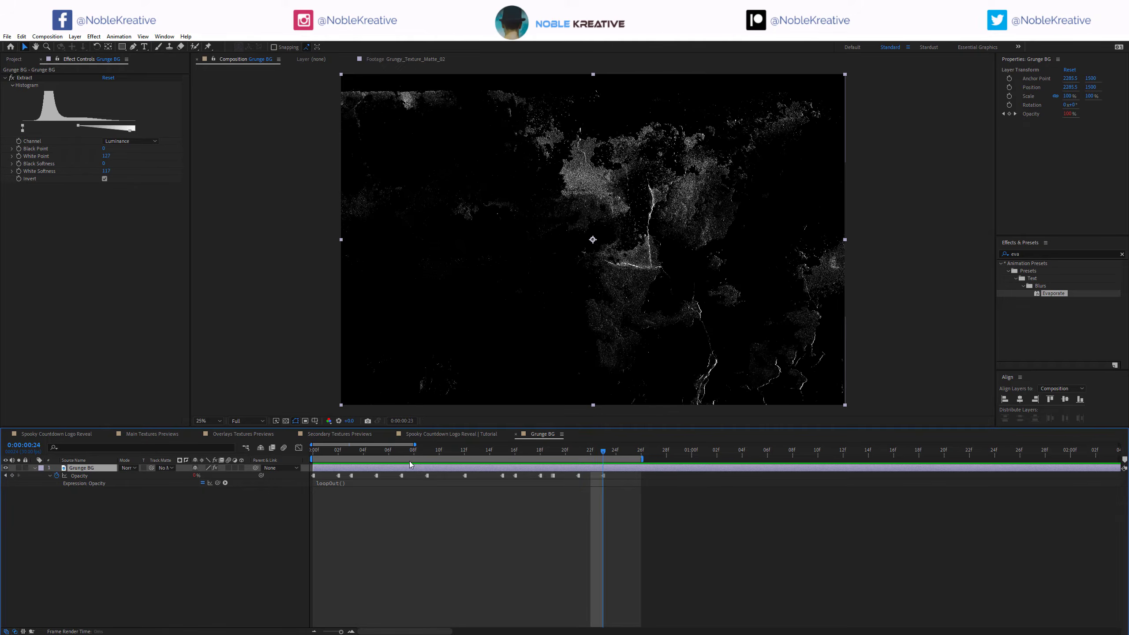
click(515, 434)
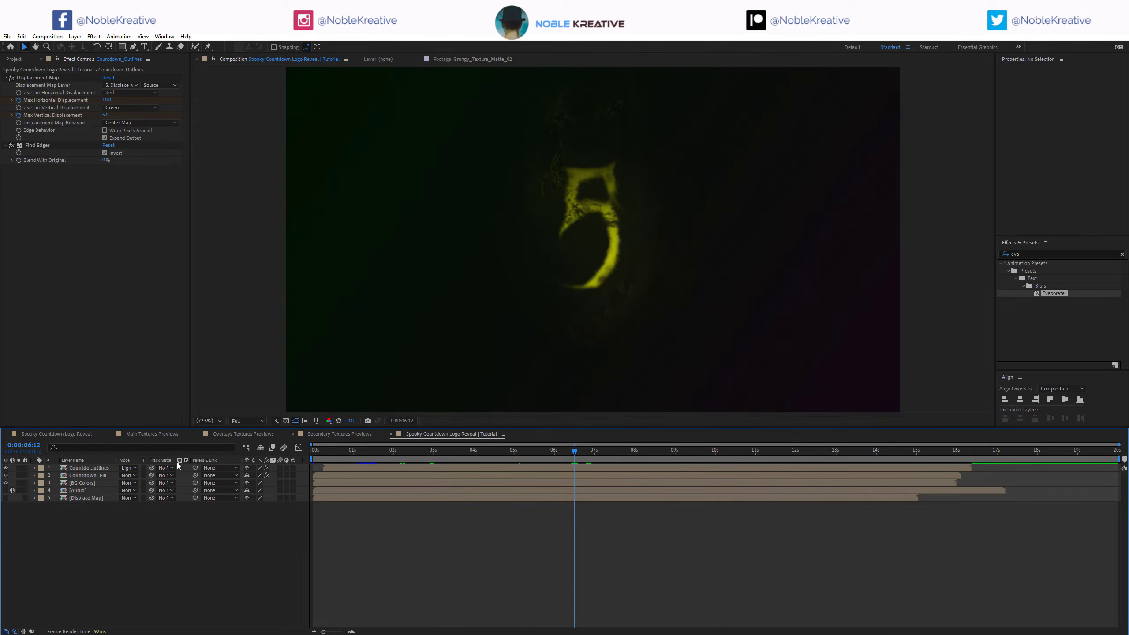
Add the Grunge BG composition between Countdown_Fill and BG Colors and set its blending mode to Classic Color Dodge.
click(14, 60)
drag(68, 201, 88, 485)
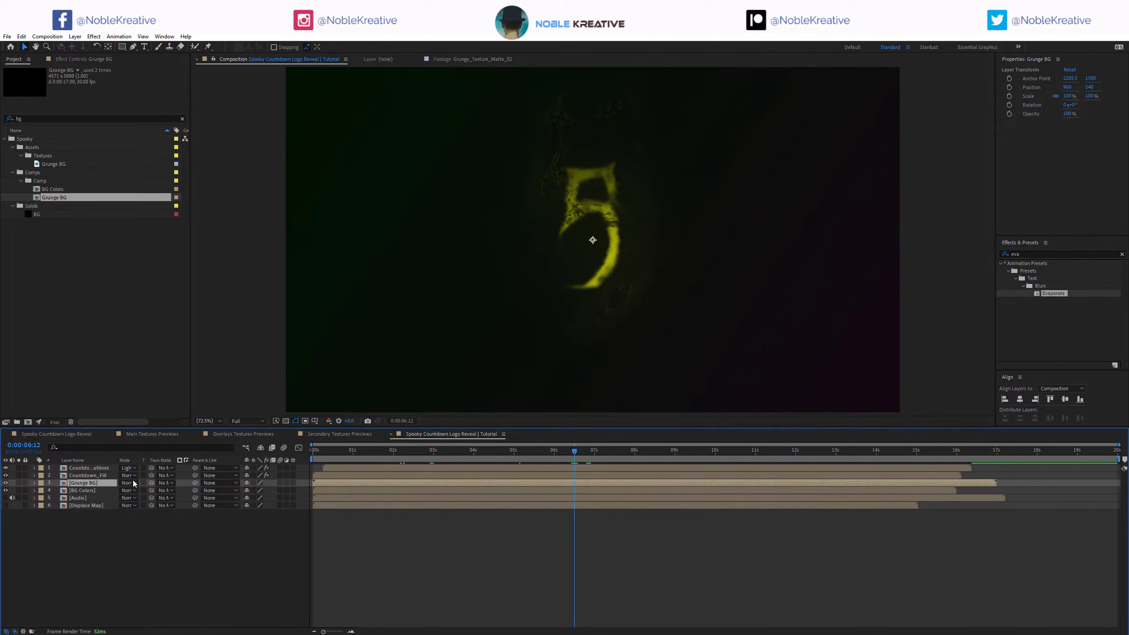
click(128, 482)
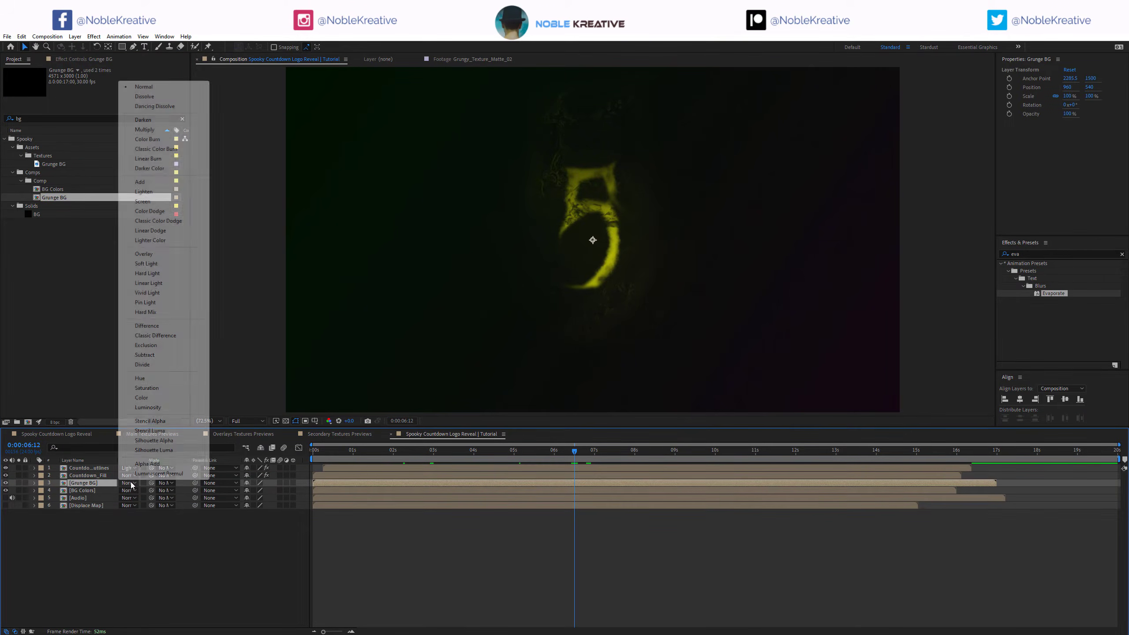
click(170, 210)
click(561, 450)
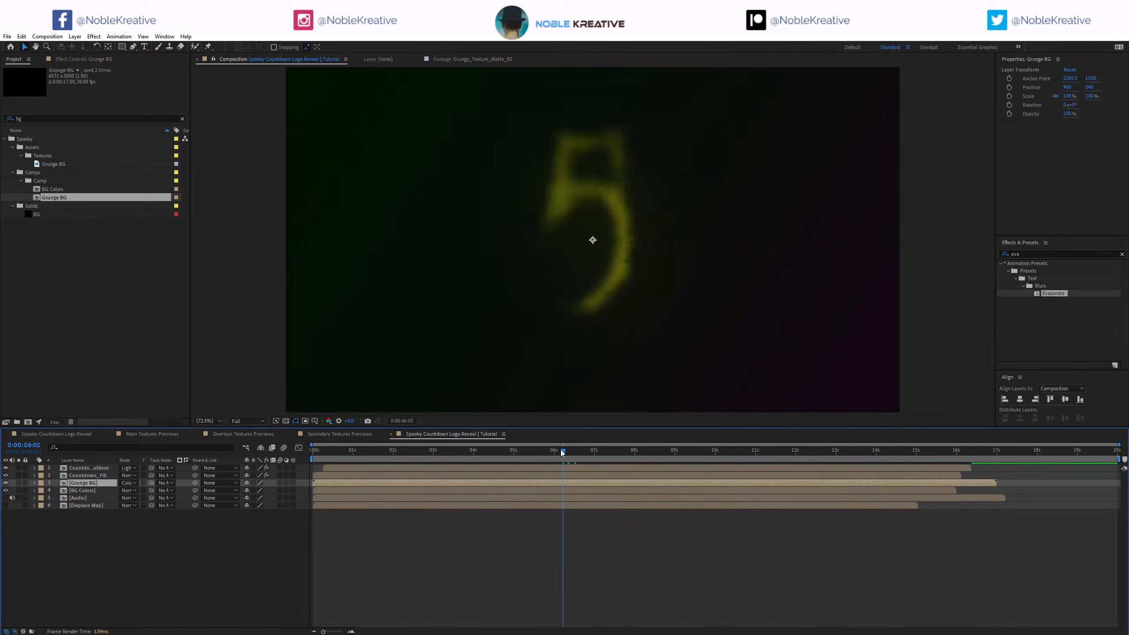
click(129, 482)
click(142, 221)
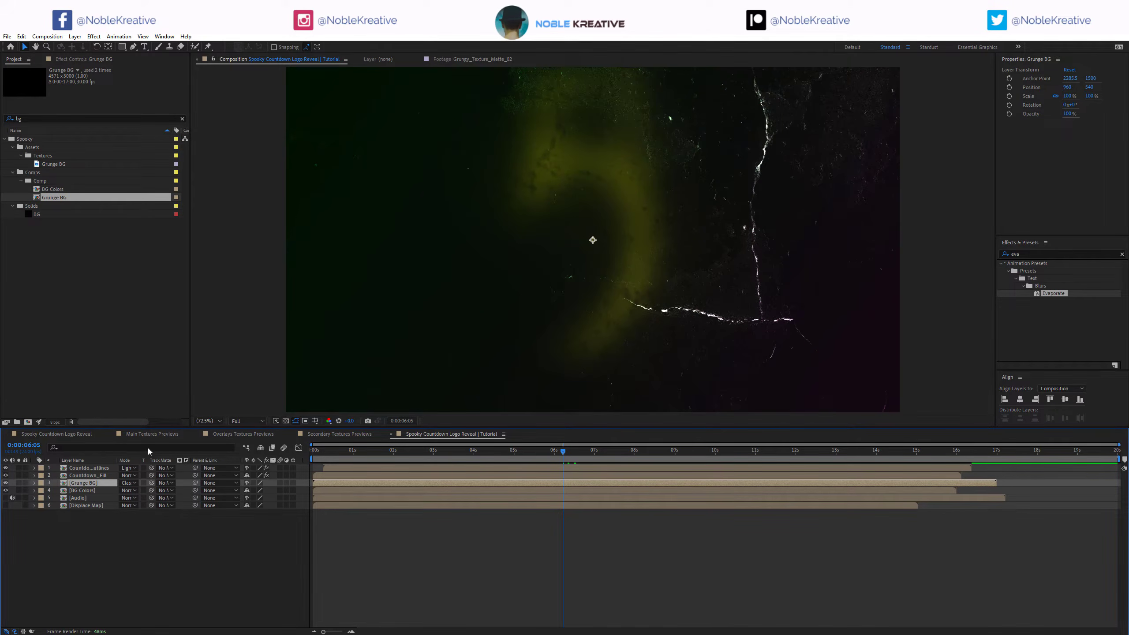
Try lowering the Grunge BG layer's opacity, and undo the change.
key(t)
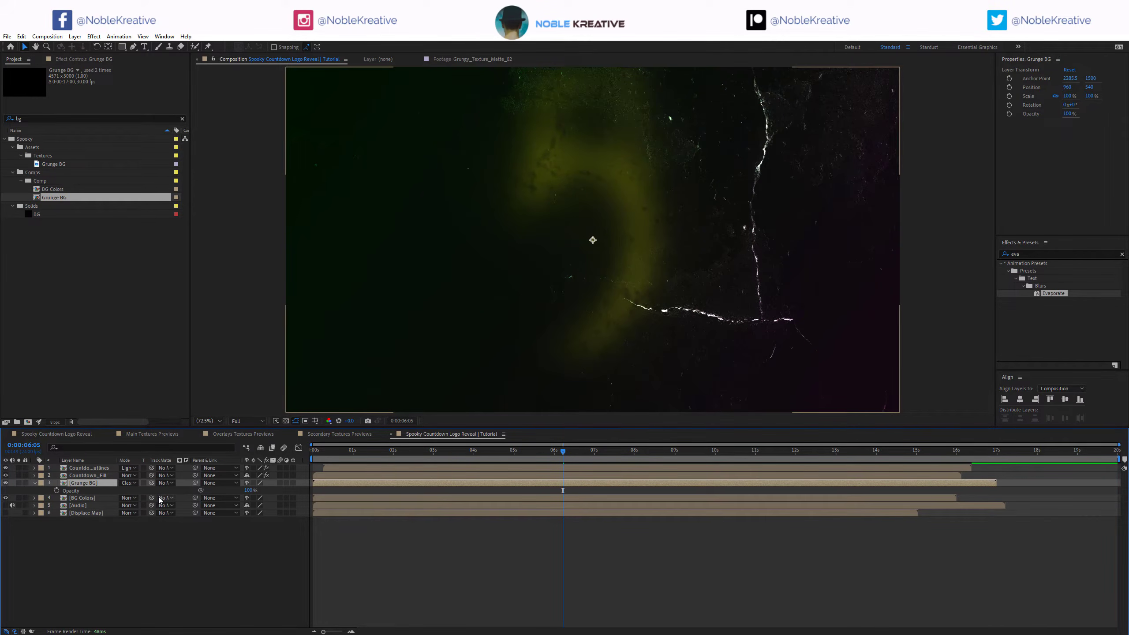
drag(248, 490, 118, 492)
key(ctrl+z)
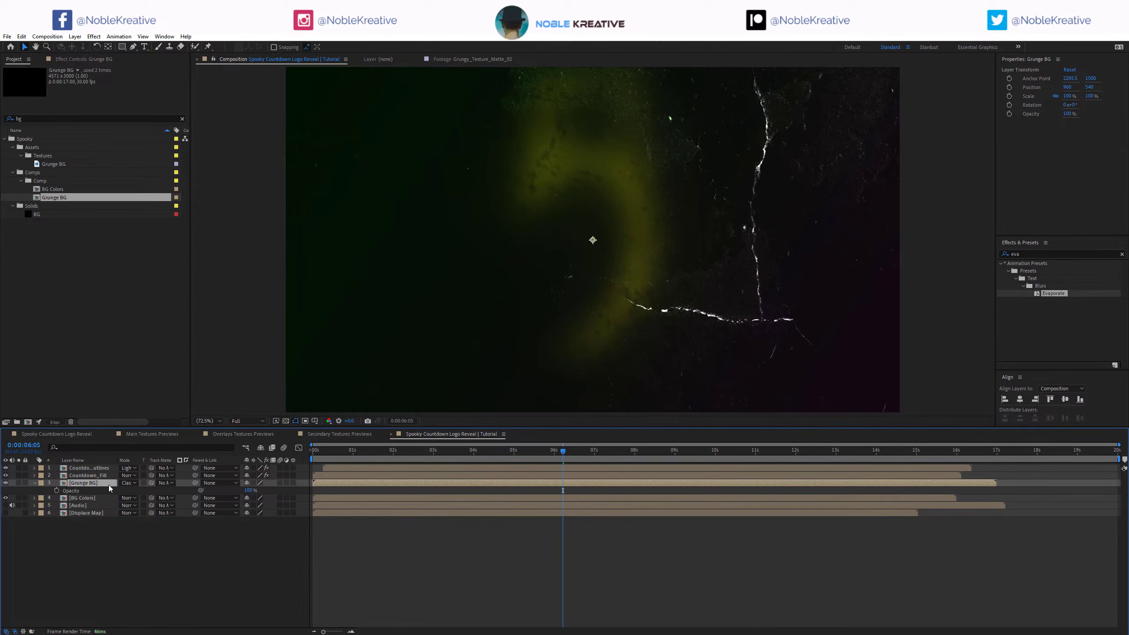
Apply the Posterize Time effect to the Grunge BG layer with a frame rate of 12.
key(ctrl+space)
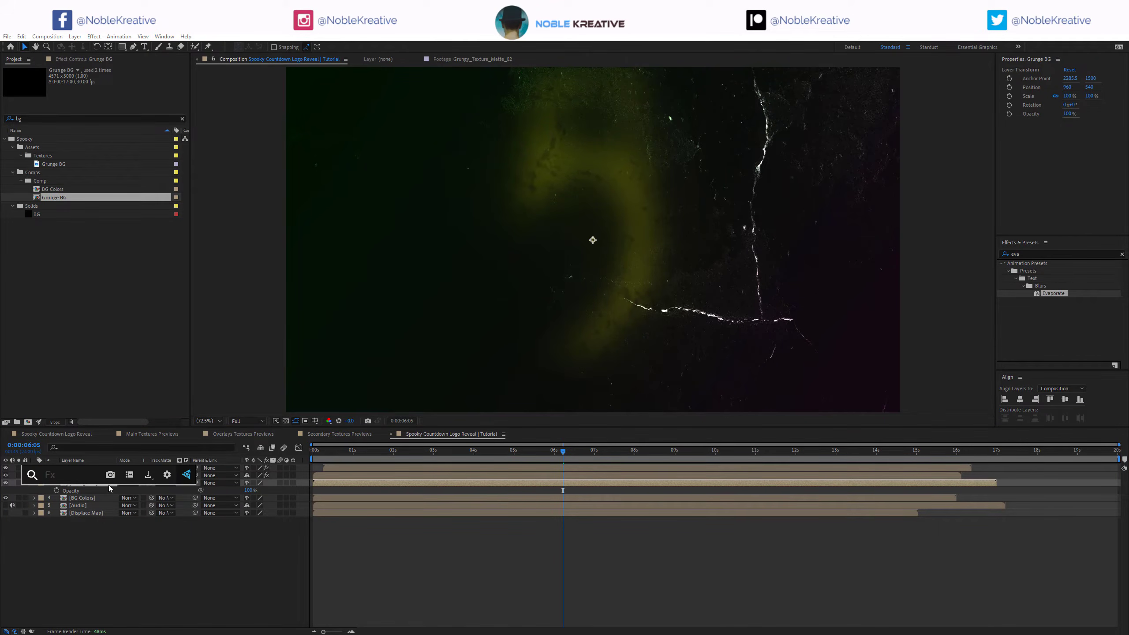
text(post)
key(Down)
key(Return)
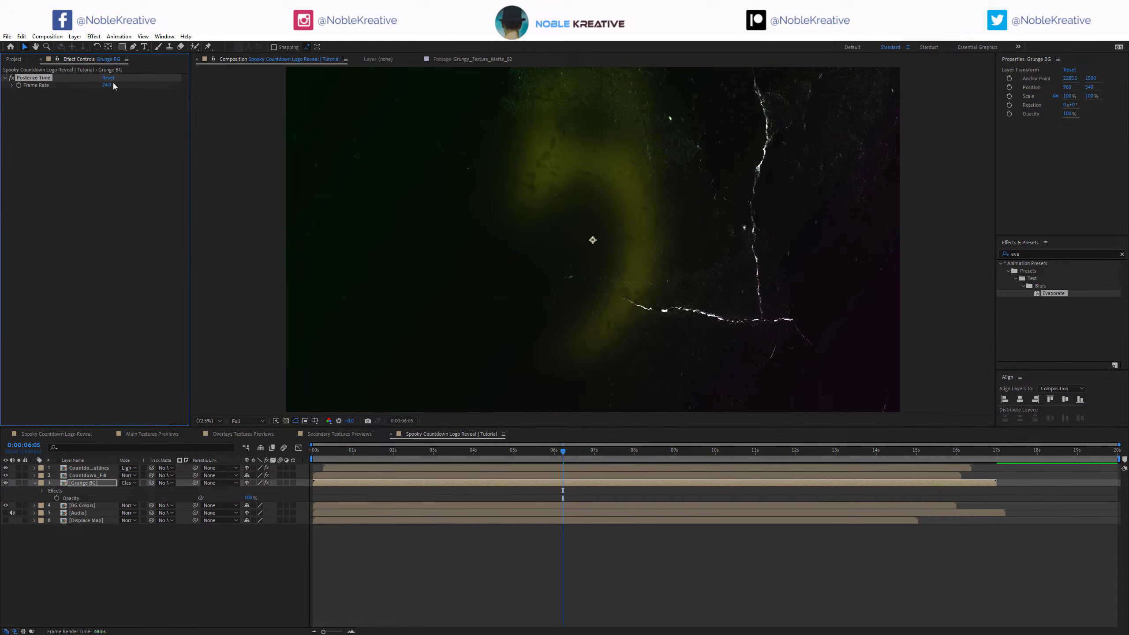
click(108, 84)
text(12)
key(Return)
Preview how the grunge background flickers behind the countdown numbers across the timeline.
key(space)
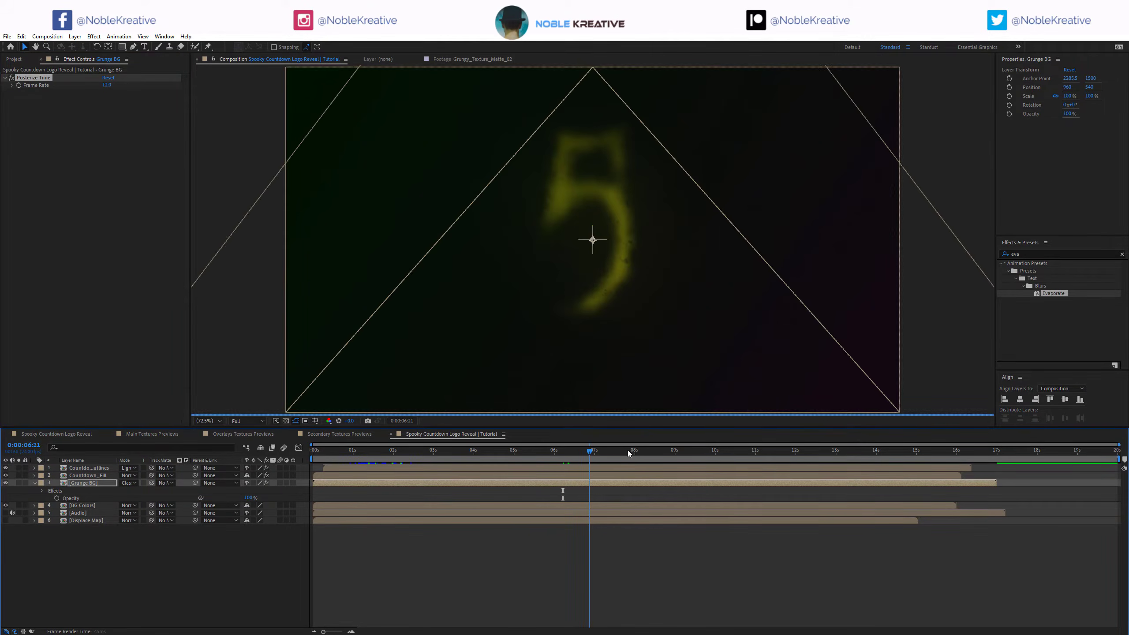
drag(651, 452, 426, 451)
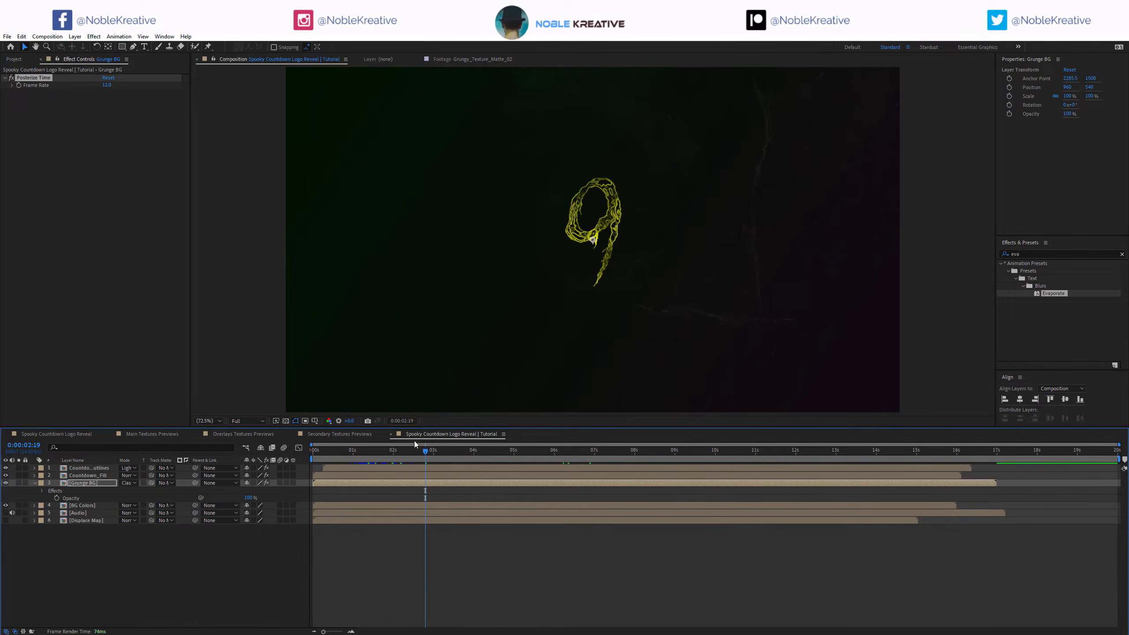
drag(414, 447, 485, 443)
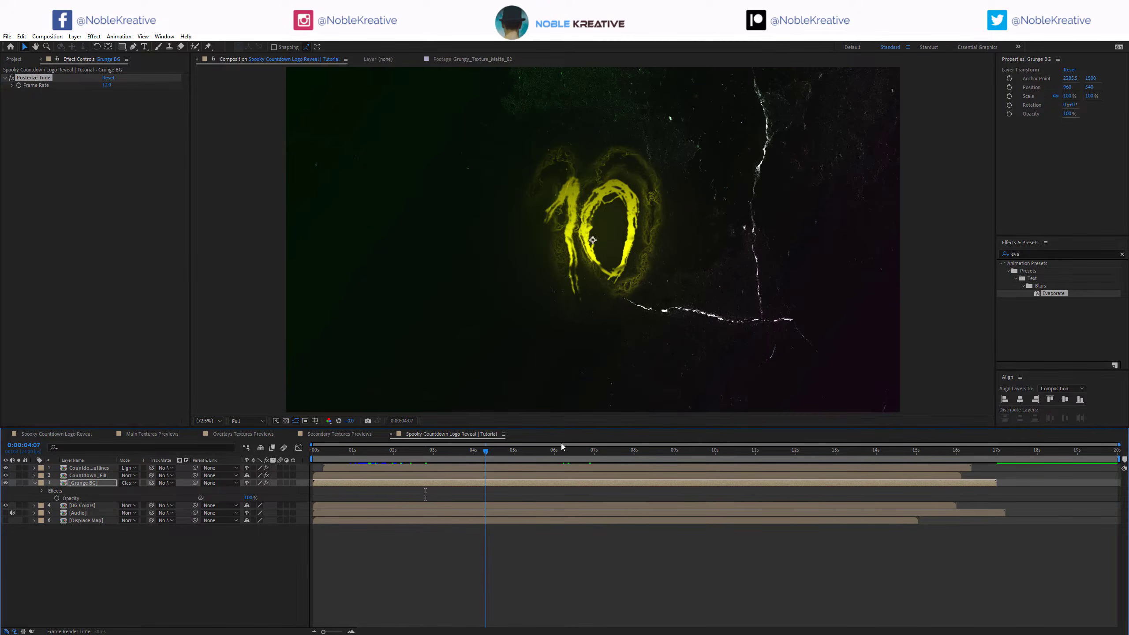
drag(561, 443, 583, 443)
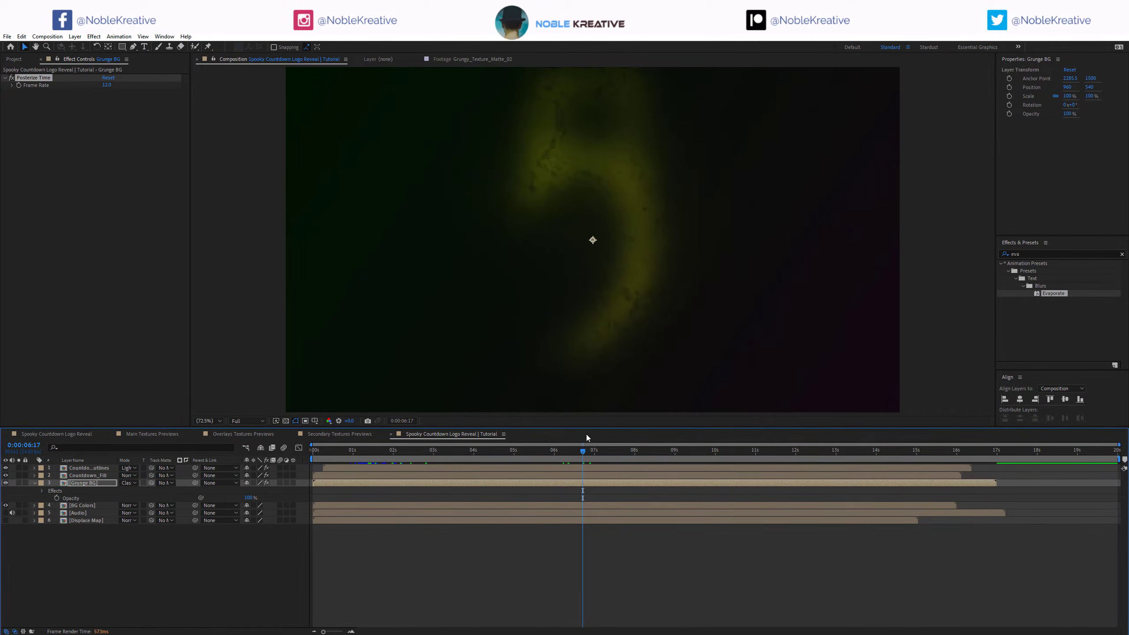
click(561, 453)
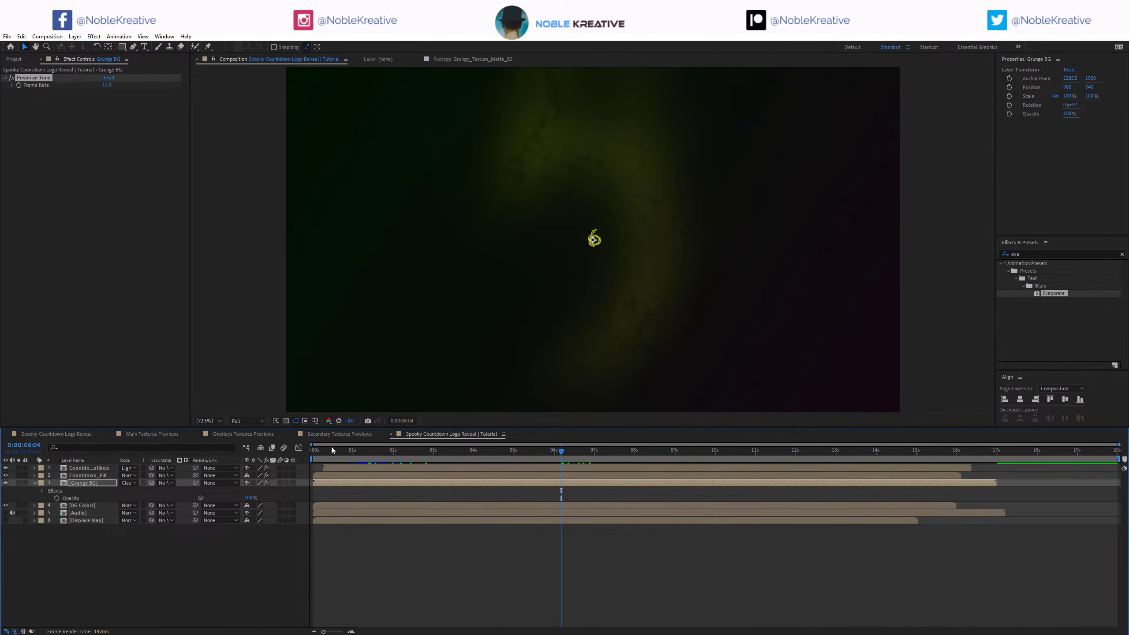
click(105, 575)
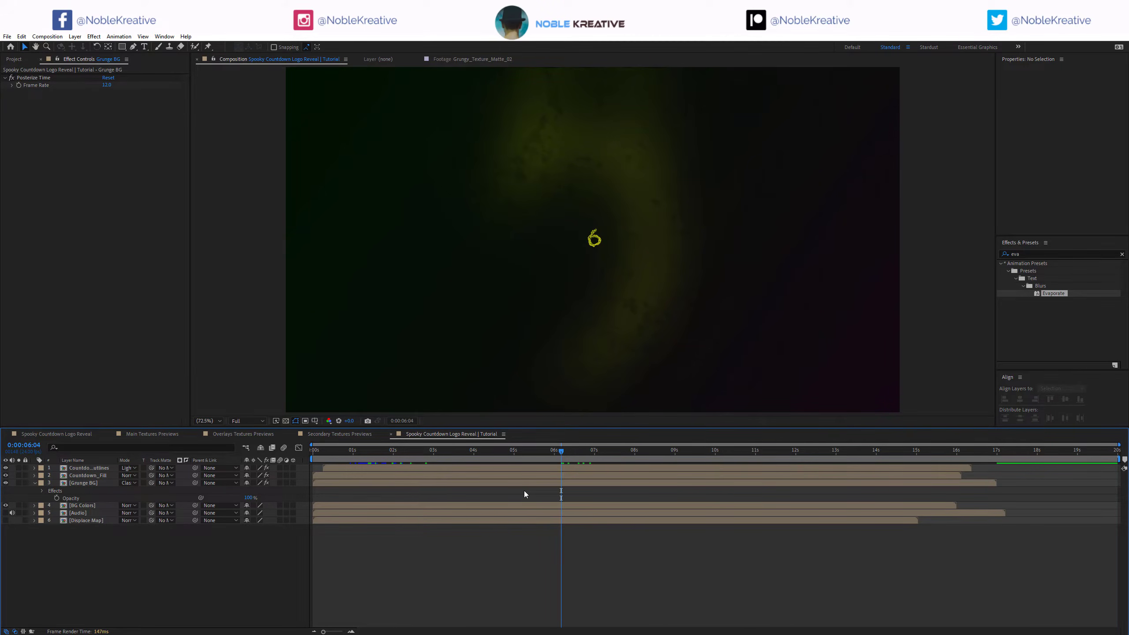
Review the textures in the Main Textures Previews composition, checking the numbered layers from 10_02 up to 05.
click(141, 435)
click(482, 452)
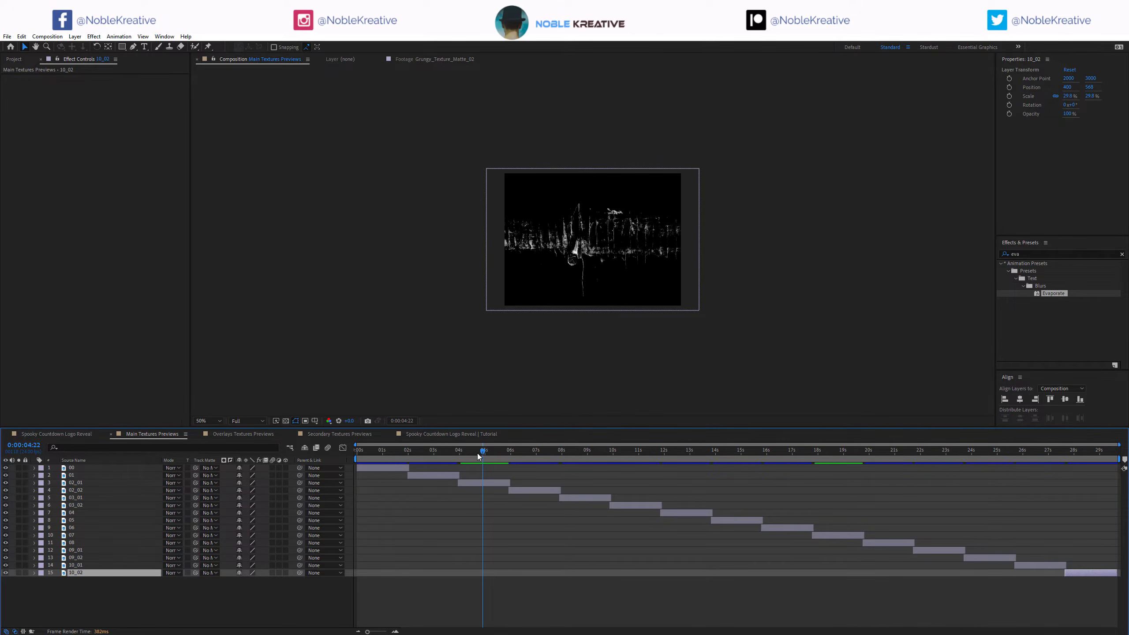
drag(439, 452, 819, 450)
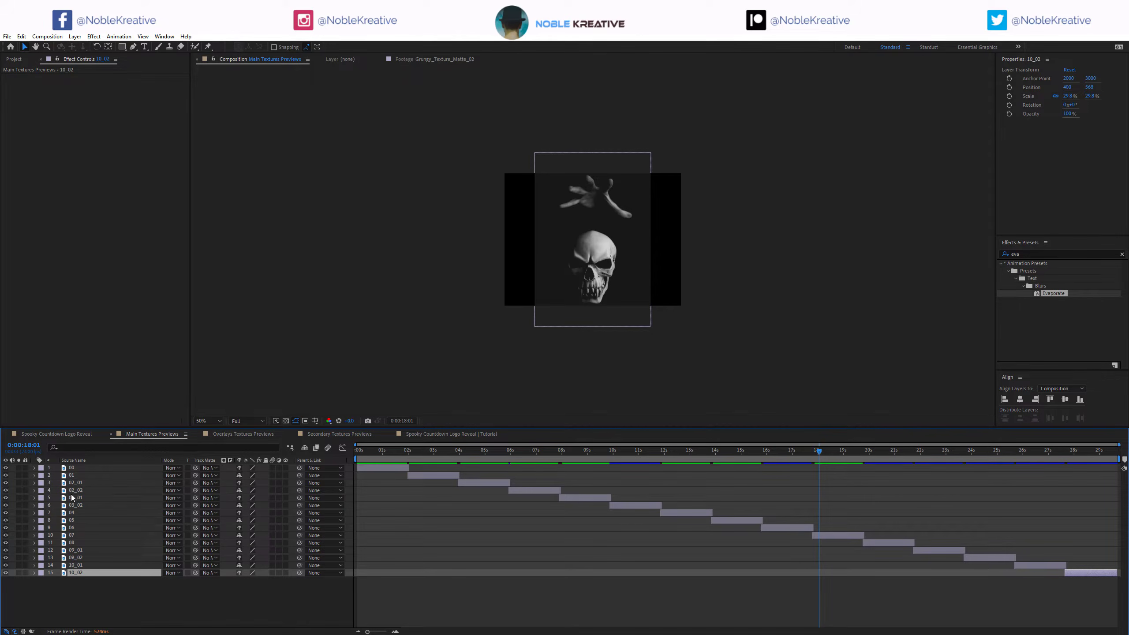
shift+click(84, 564)
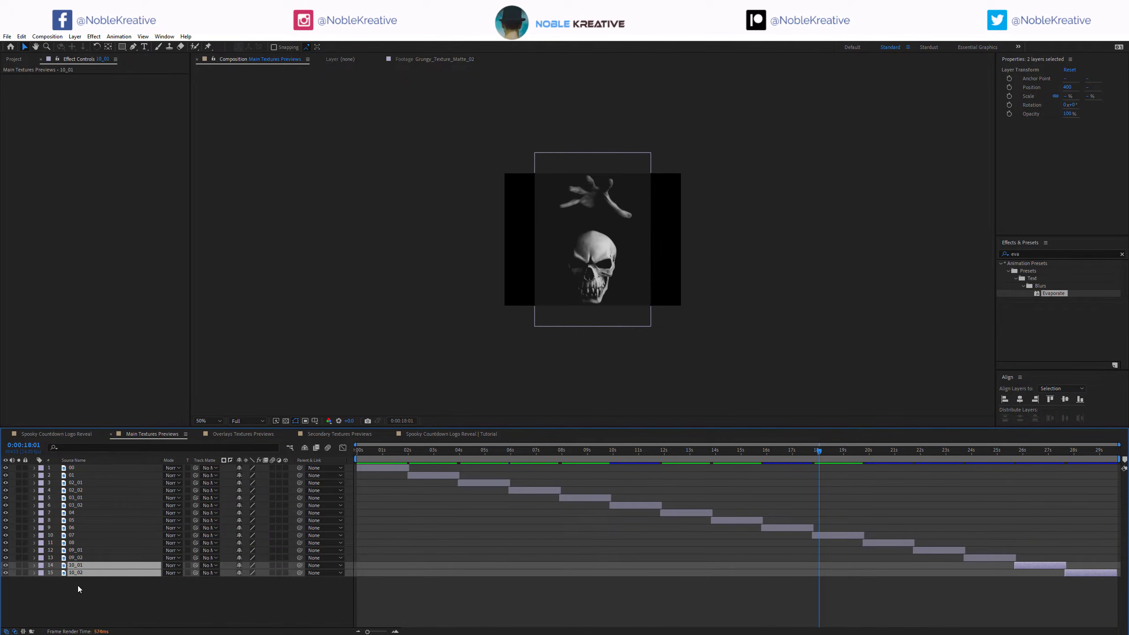
click(79, 558)
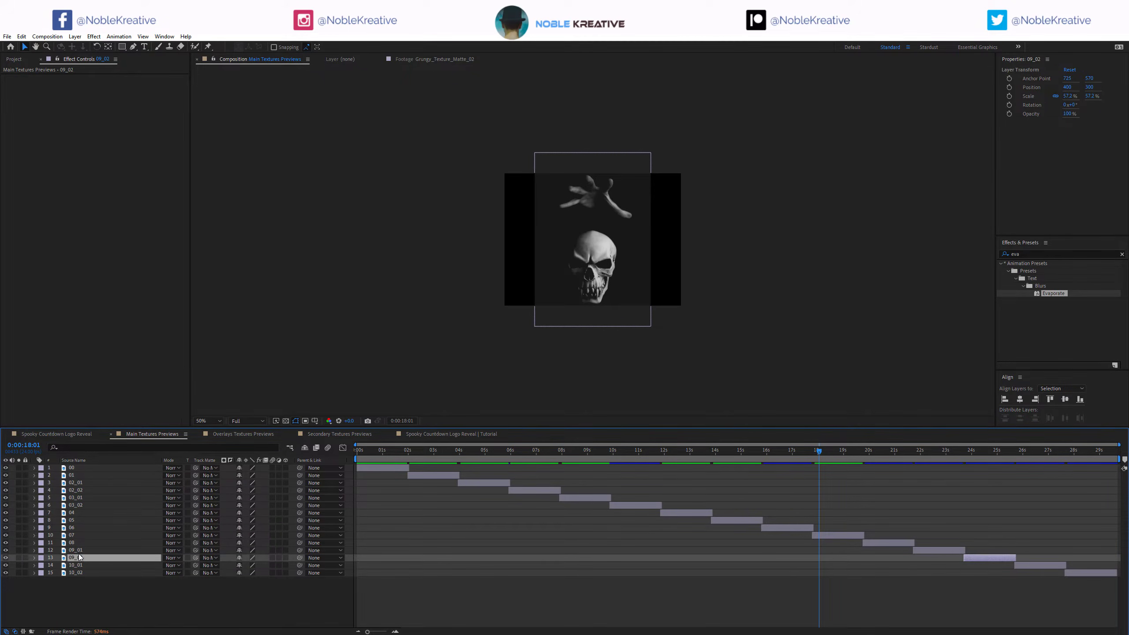
shift+double_click(78, 548)
click(79, 543)
click(79, 535)
click(80, 527)
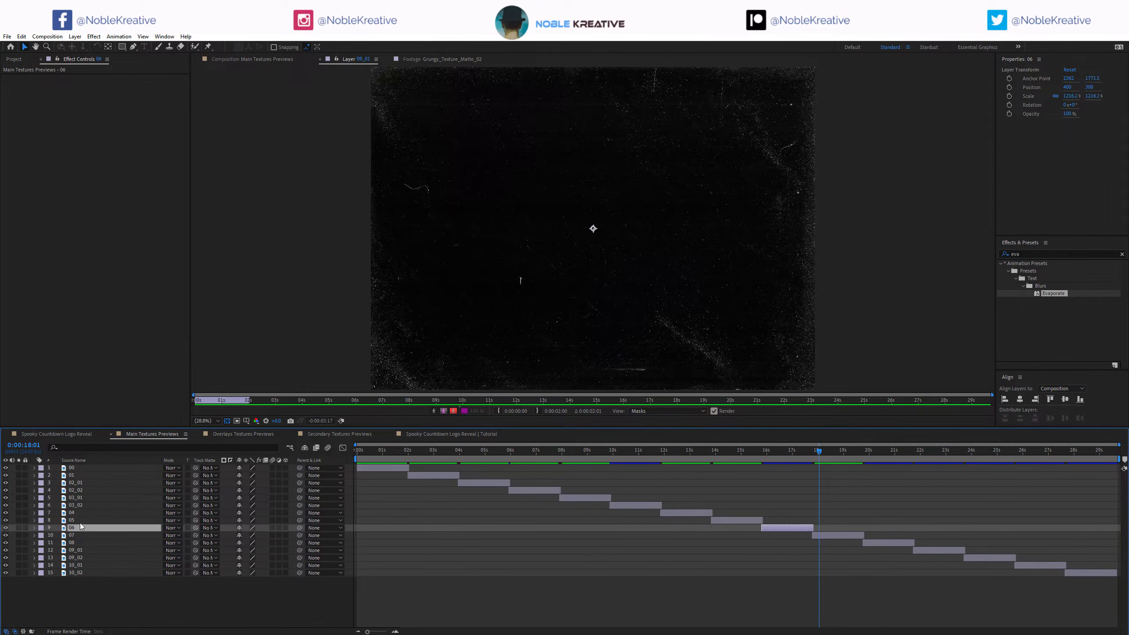
click(81, 520)
Look through the overlay textures at several times in the Overlays Textures Previews composition.
click(245, 432)
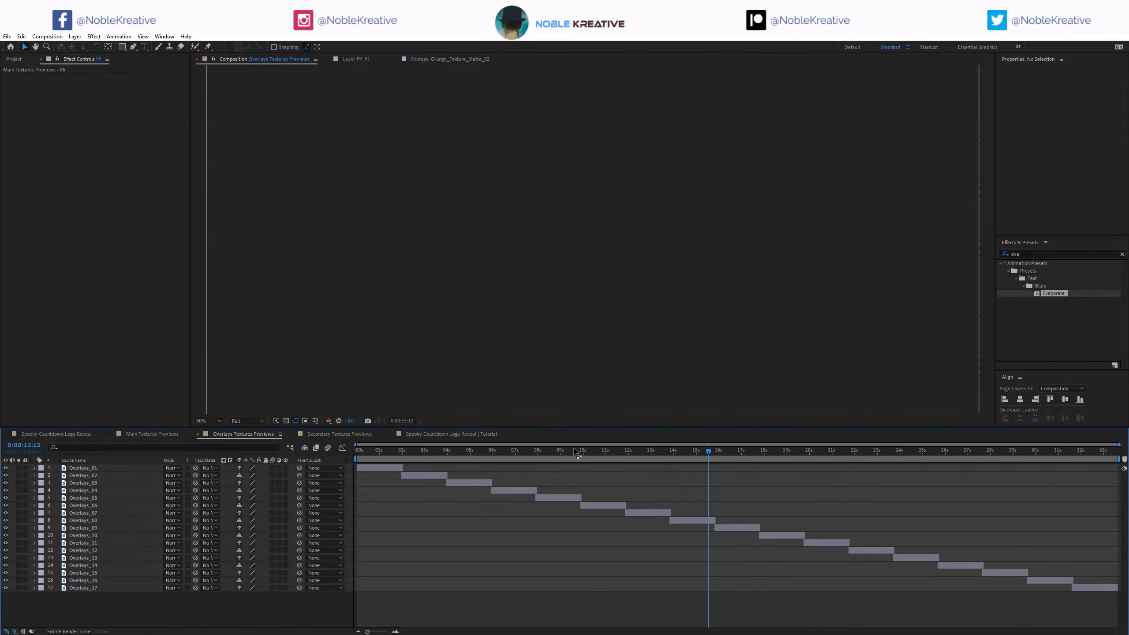
click(547, 451)
drag(547, 454, 558, 454)
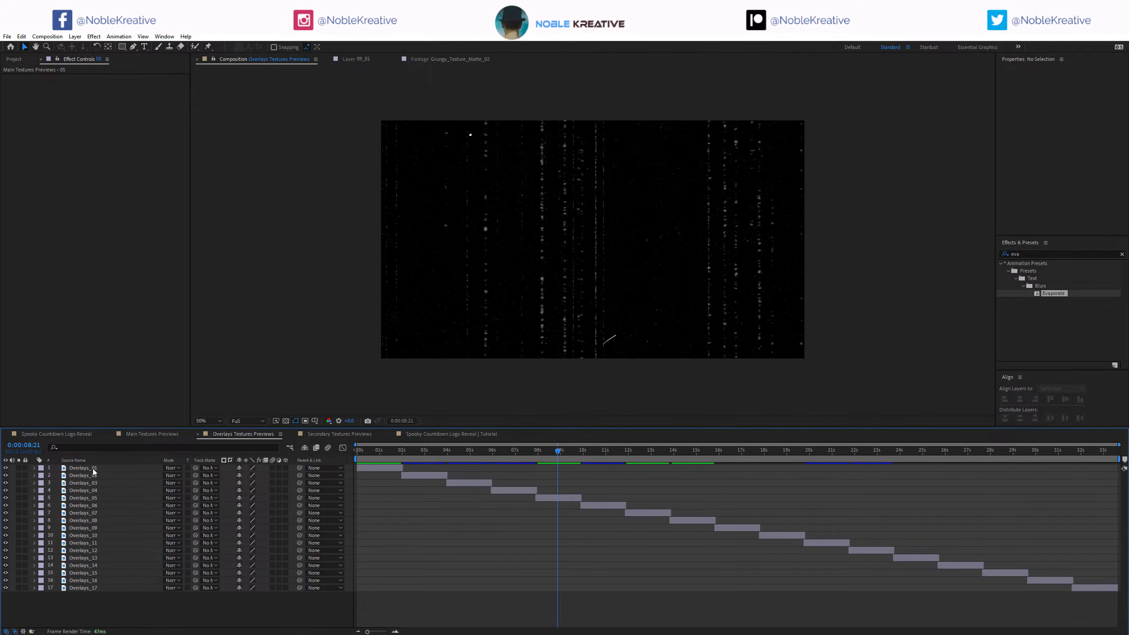
click(658, 451)
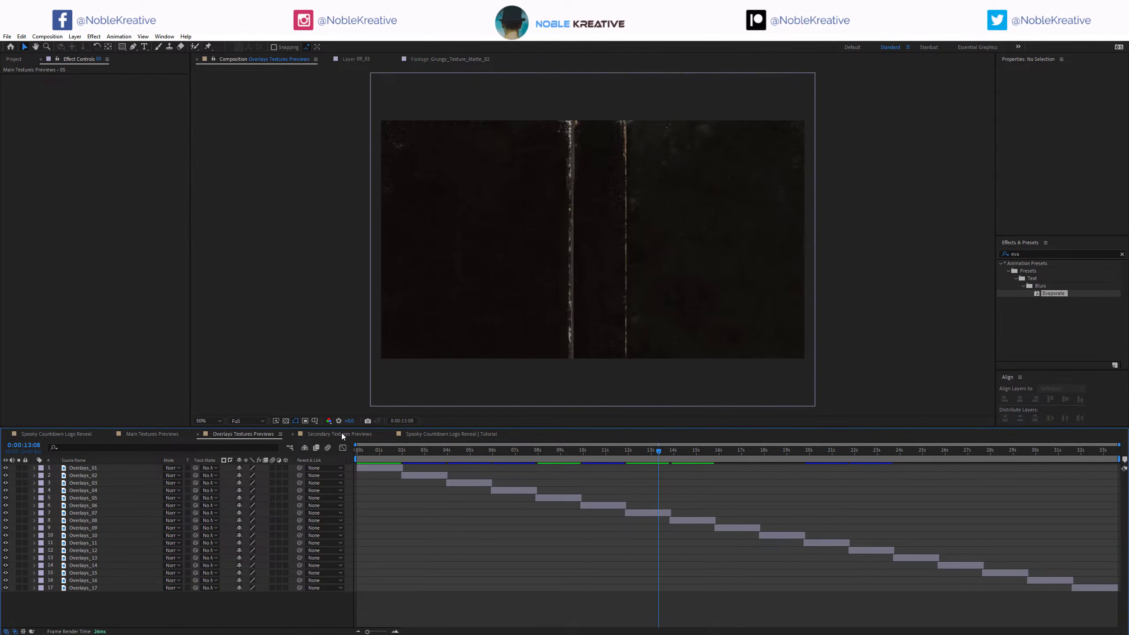
Inspect the texture group layers 01_01 through 03 in the Secondary Textures Previews composition.
click(341, 434)
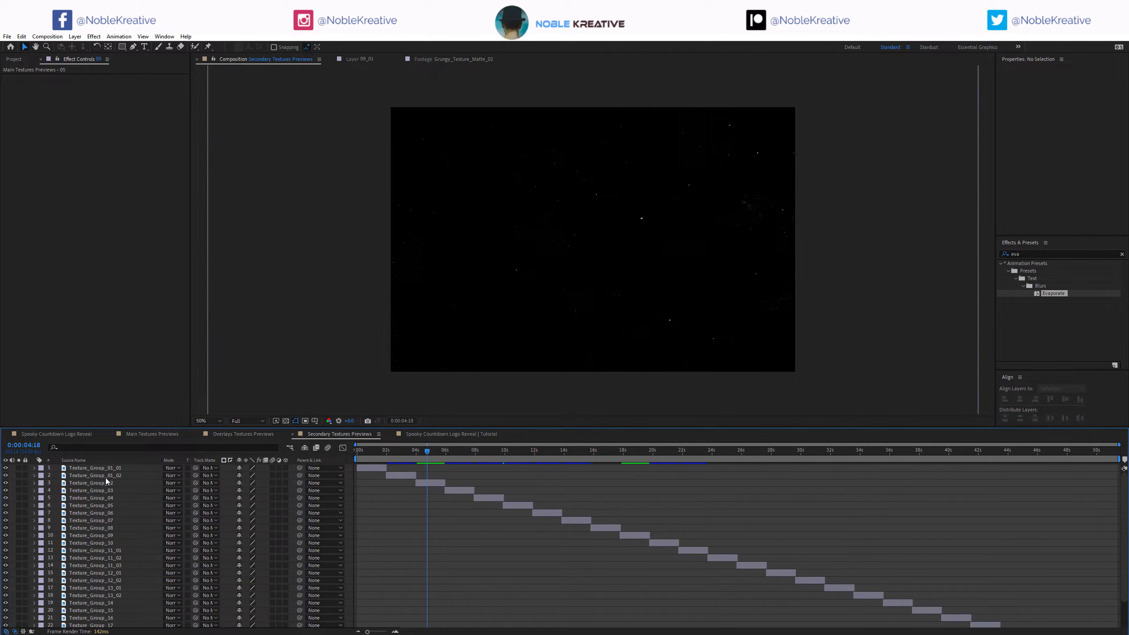
click(119, 469)
shift+click(120, 476)
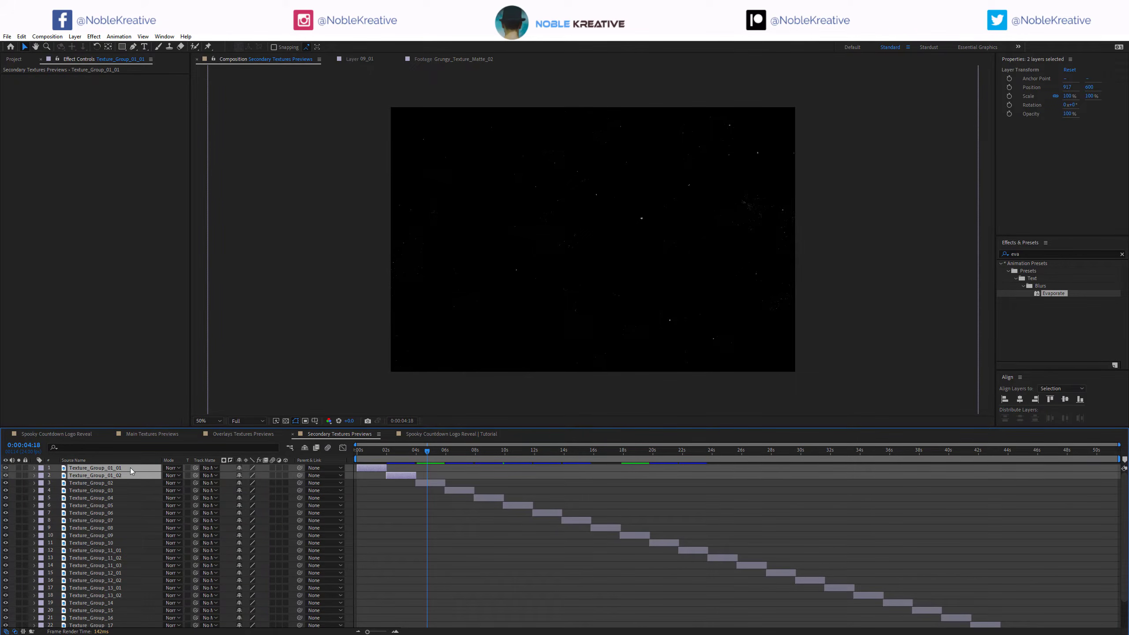
click(99, 483)
click(108, 490)
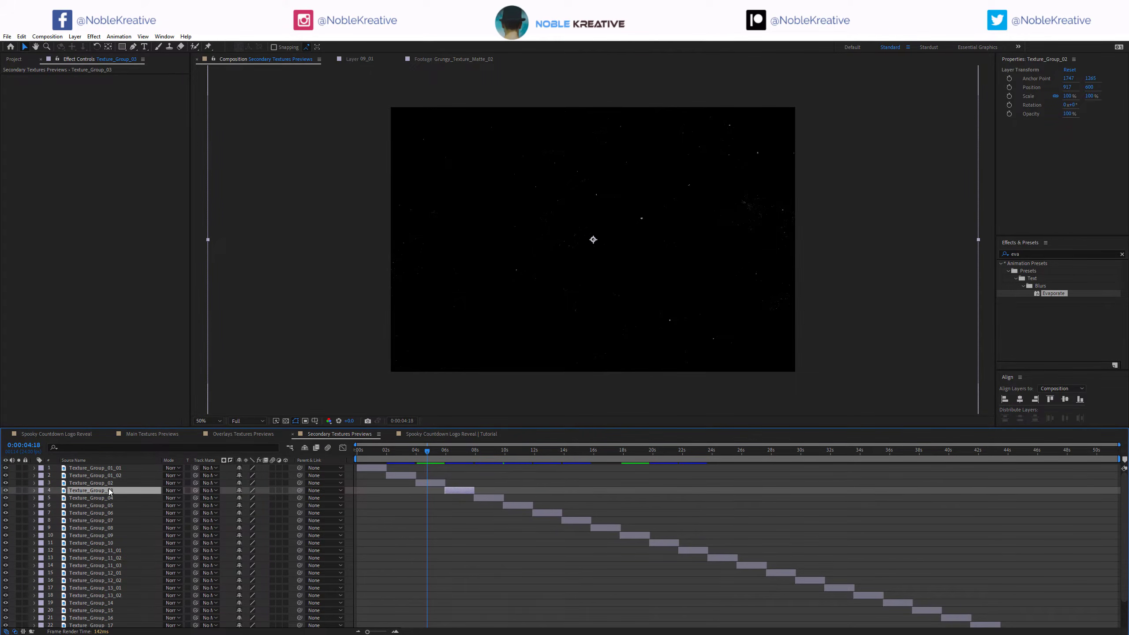
Check the Texture_Group_04 layer and the Texture_Group_11_01 through 11_03 layers in the secondary textures composition.
click(112, 497)
click(118, 549)
shift+click(123, 565)
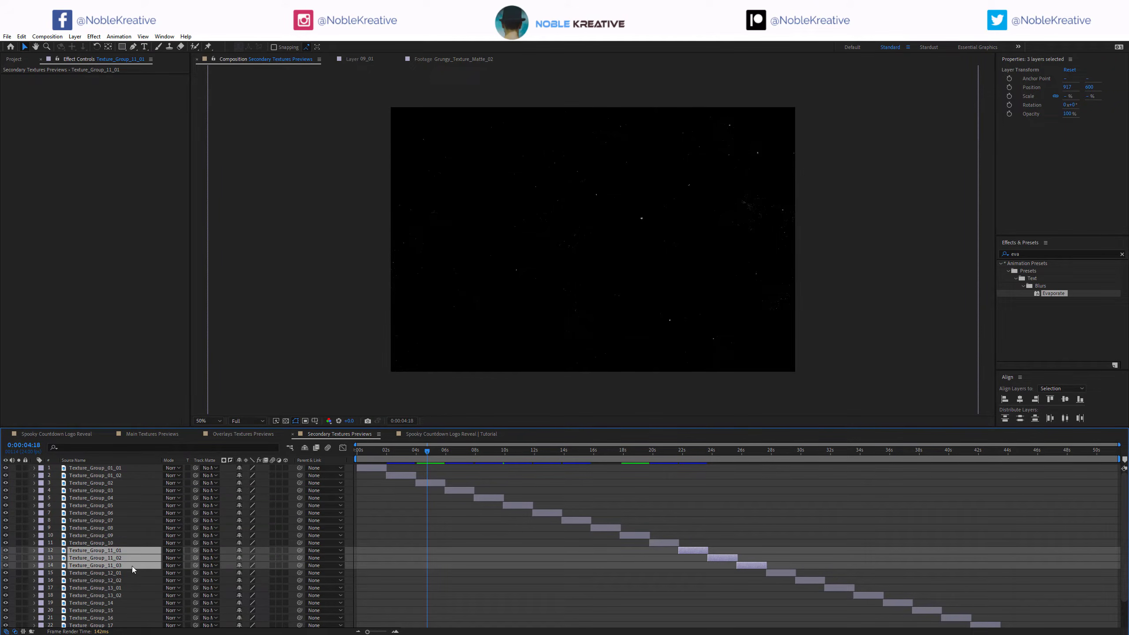
Examine how the texture and number markers in the Audio composition line up with the waveform.
click(442, 434)
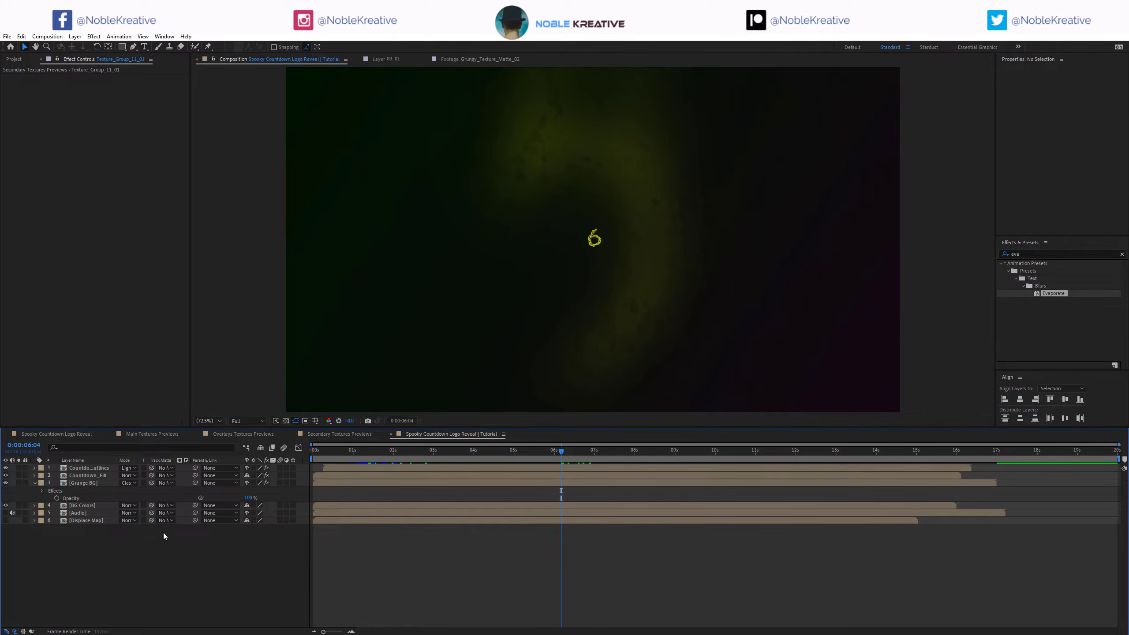
double_click(95, 514)
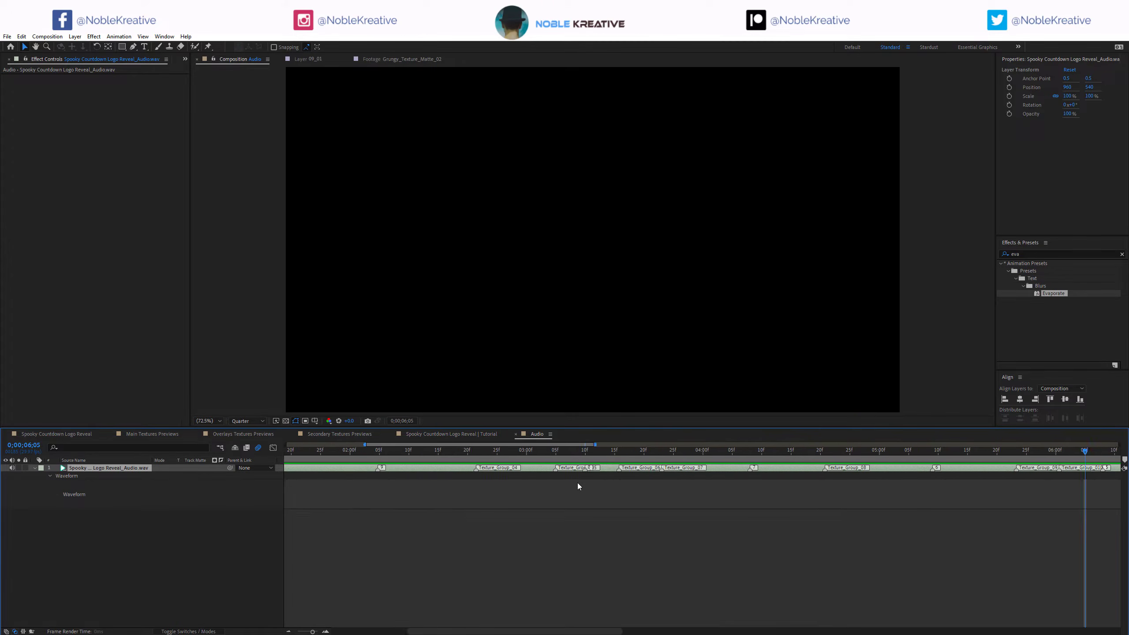
scroll(577, 483, up, 1)
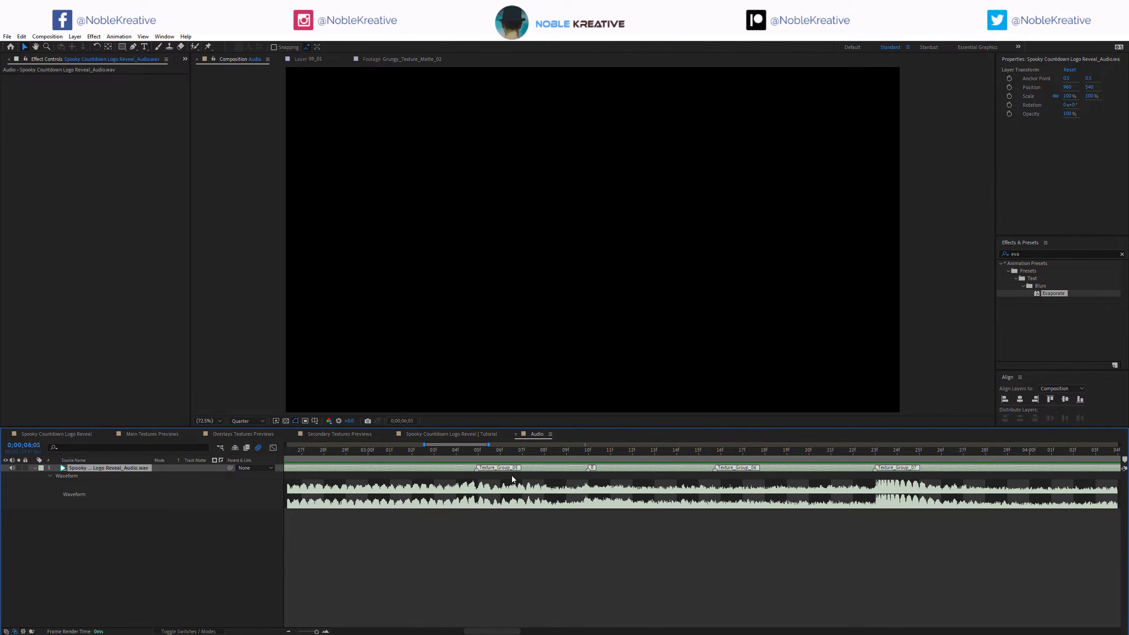
click(874, 454)
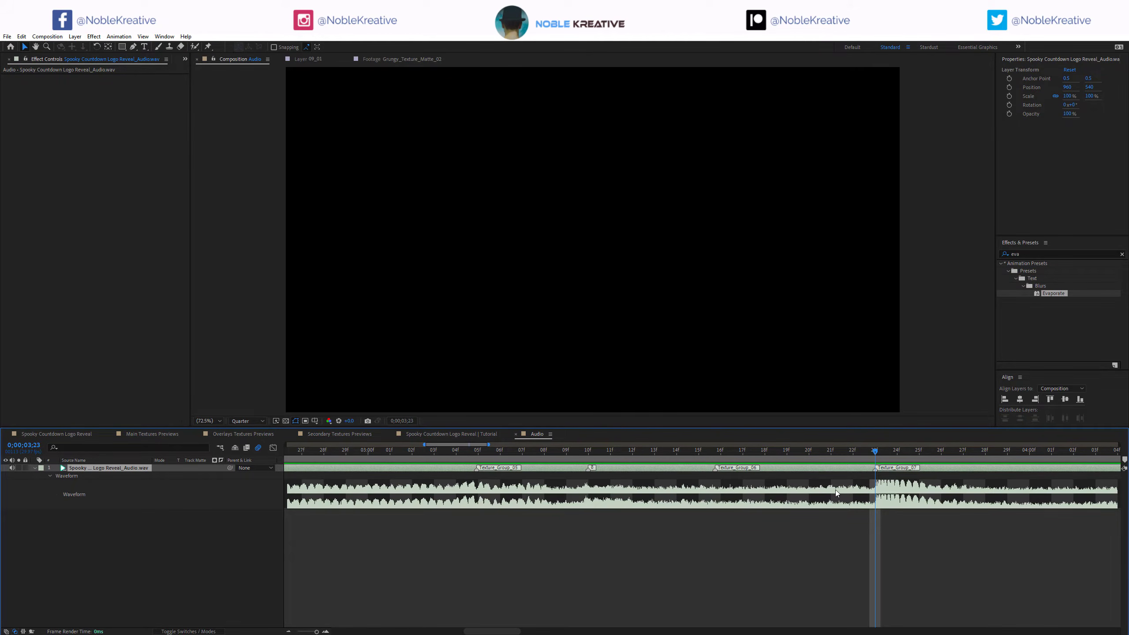
click(588, 452)
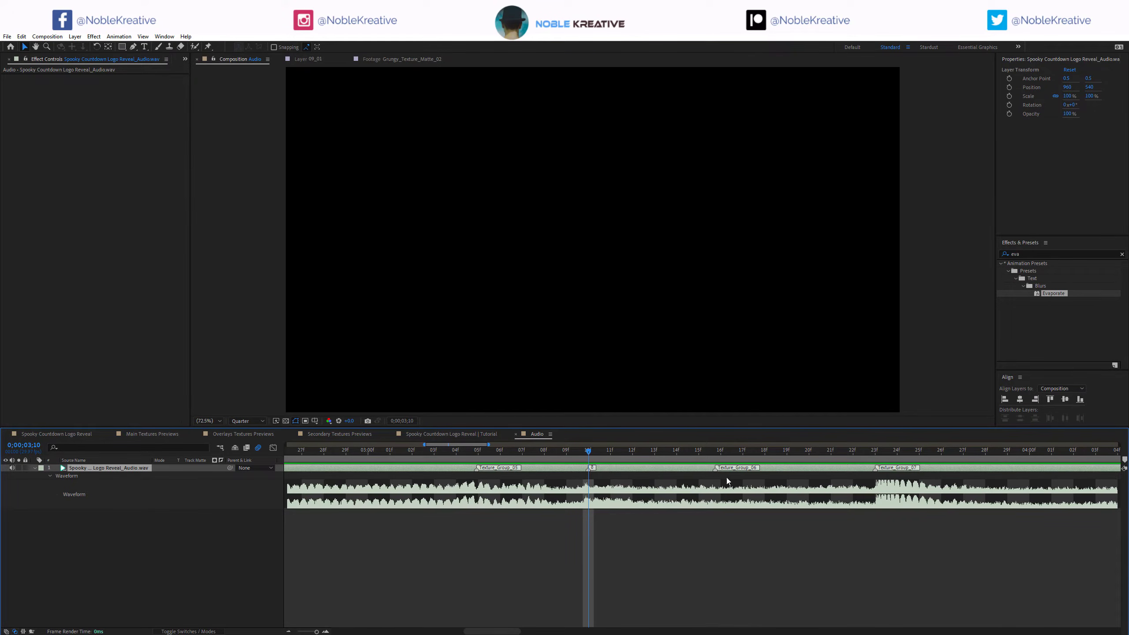
scroll(734, 491, down, 3)
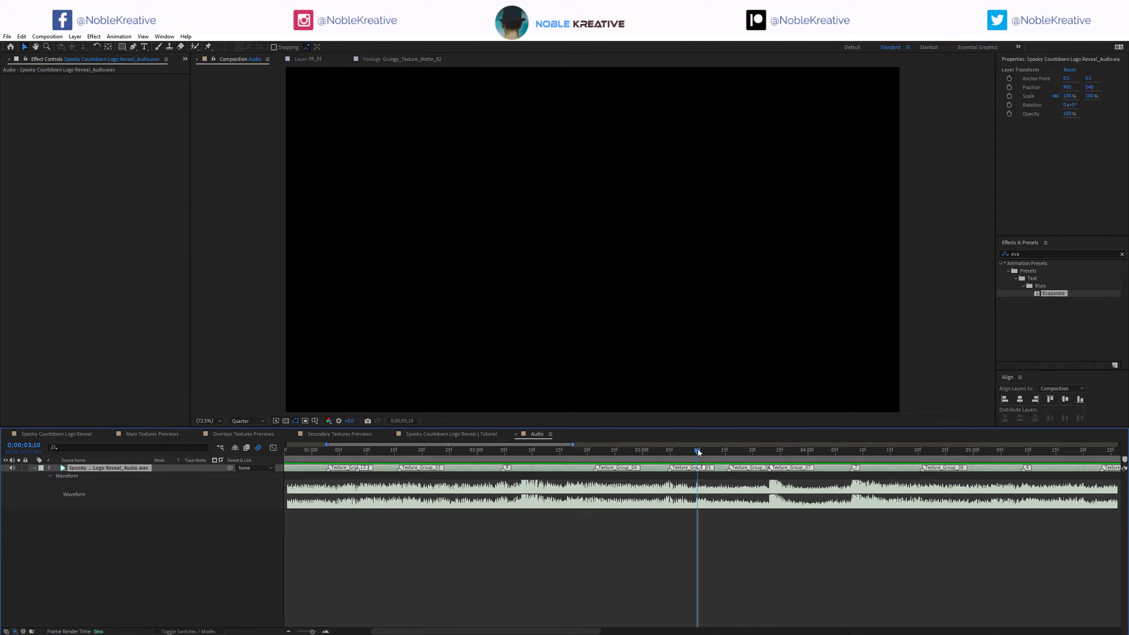
Create a new composition named Grungy Overlay.
click(457, 437)
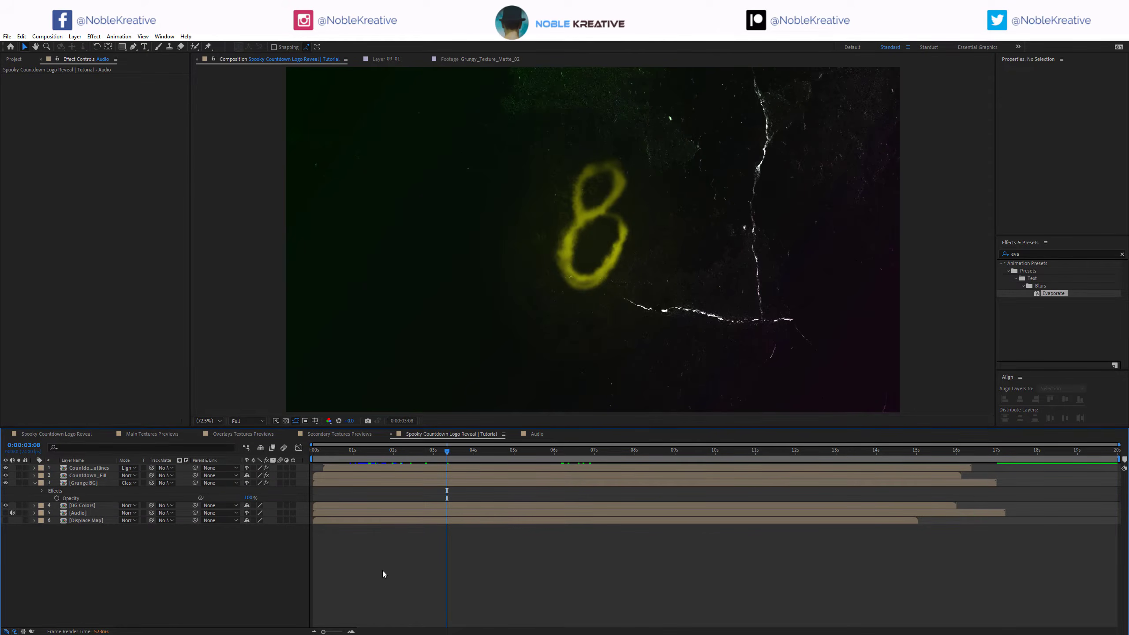
key(ctrl+n)
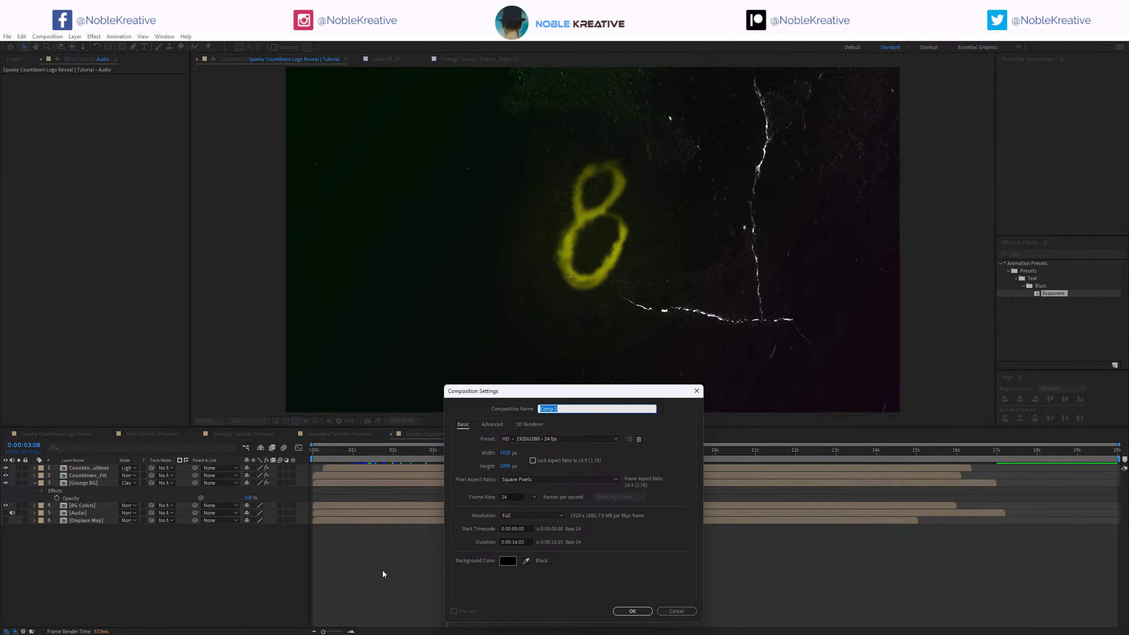
text(Grn)
key(BackSpace)
text(ungy Overlay)
key(Return)
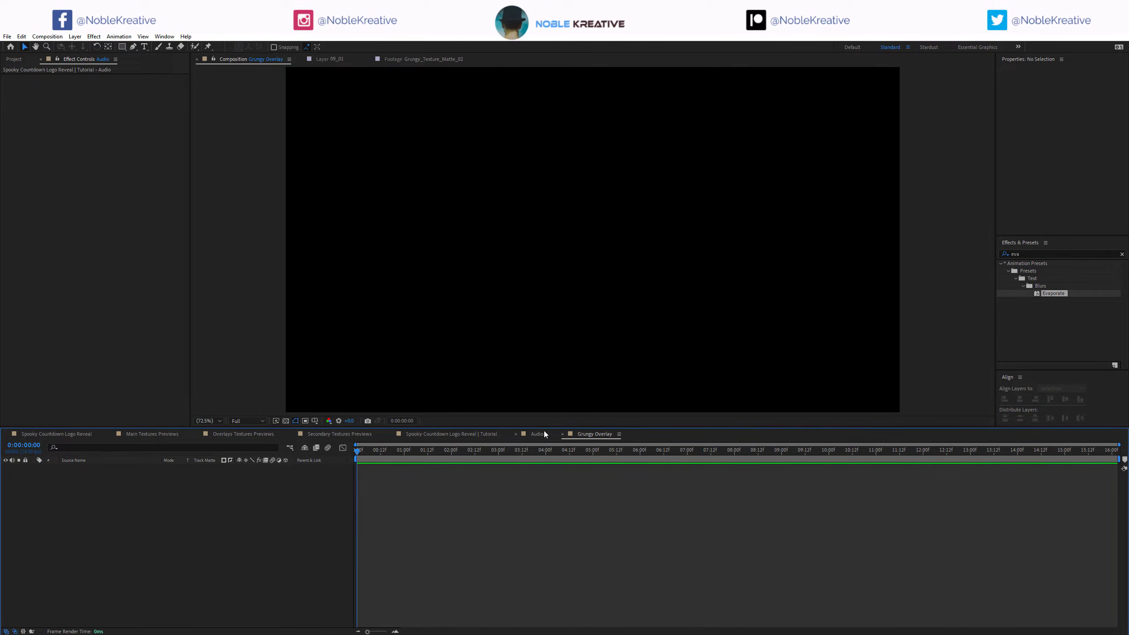
Copy the marked audio layer from the Audio composition into Grungy Overlay and close the Audio composition.
click(544, 434)
click(533, 466)
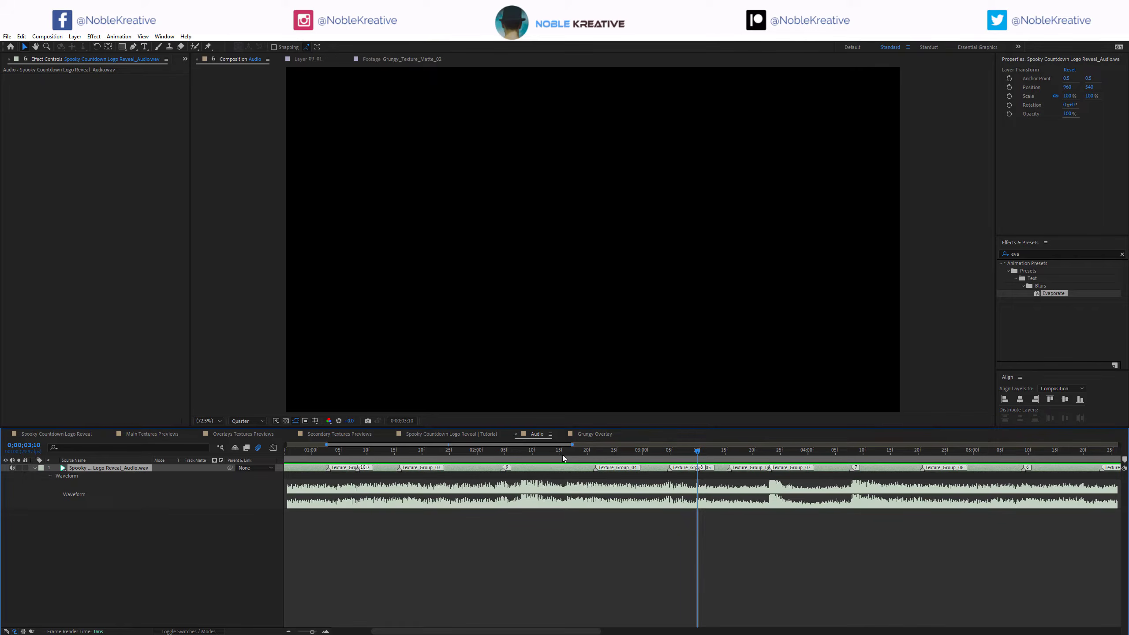
key(ctrl+c)
click(594, 434)
key(ctrl+v)
click(453, 498)
click(516, 434)
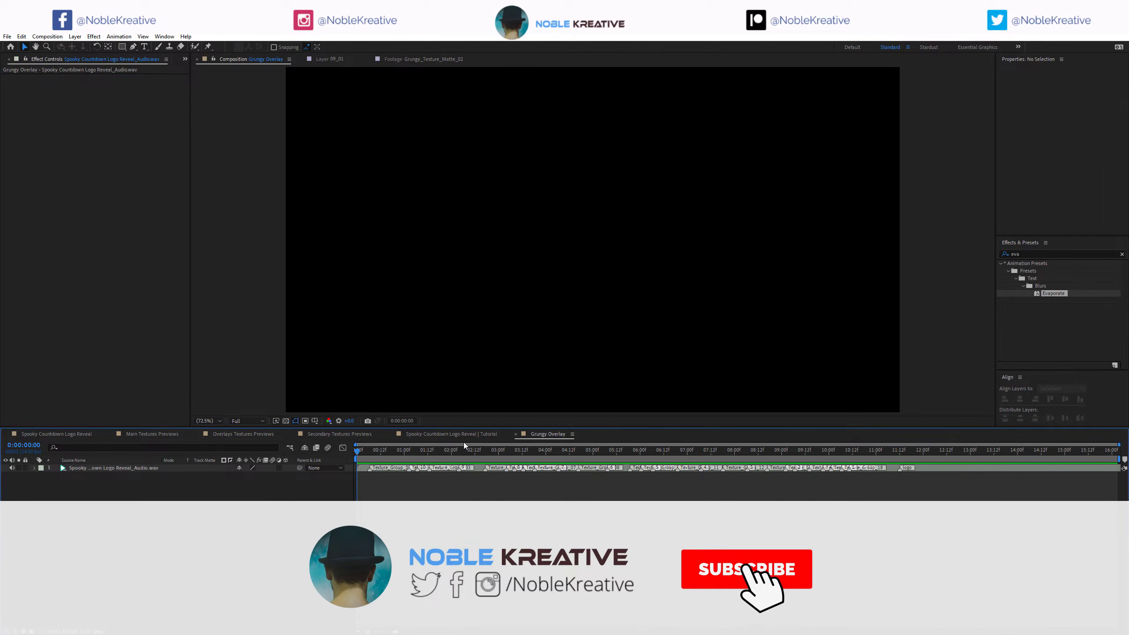
Clear the project search filter and expand the Assets, Textures and Main Textures folders.
click(185, 59)
click(199, 69)
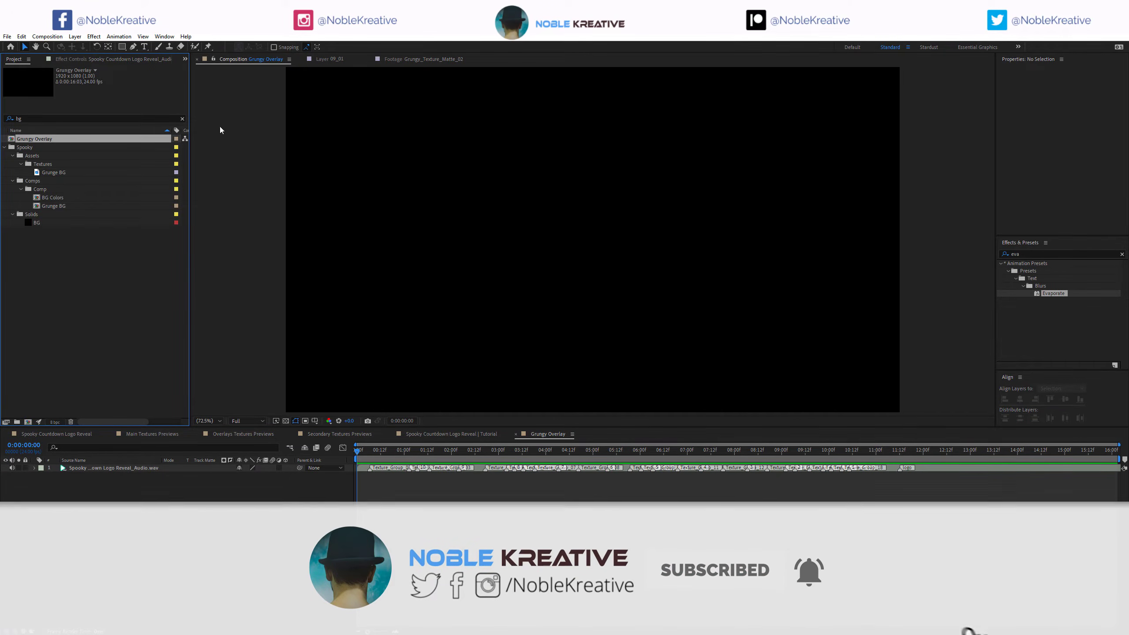
click(181, 119)
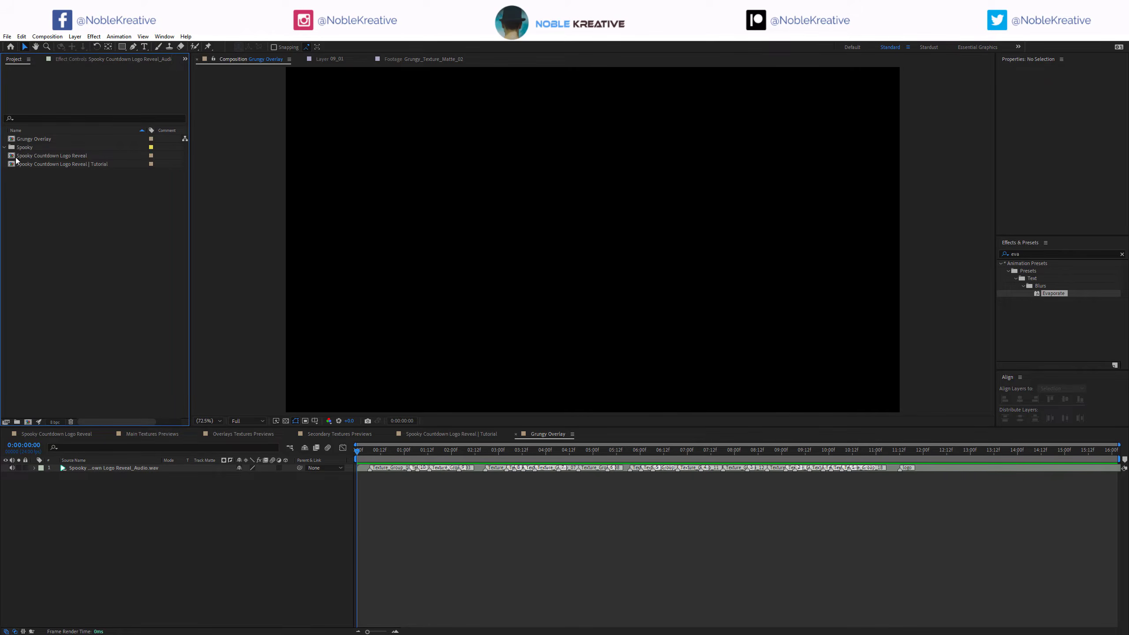
click(12, 156)
click(21, 181)
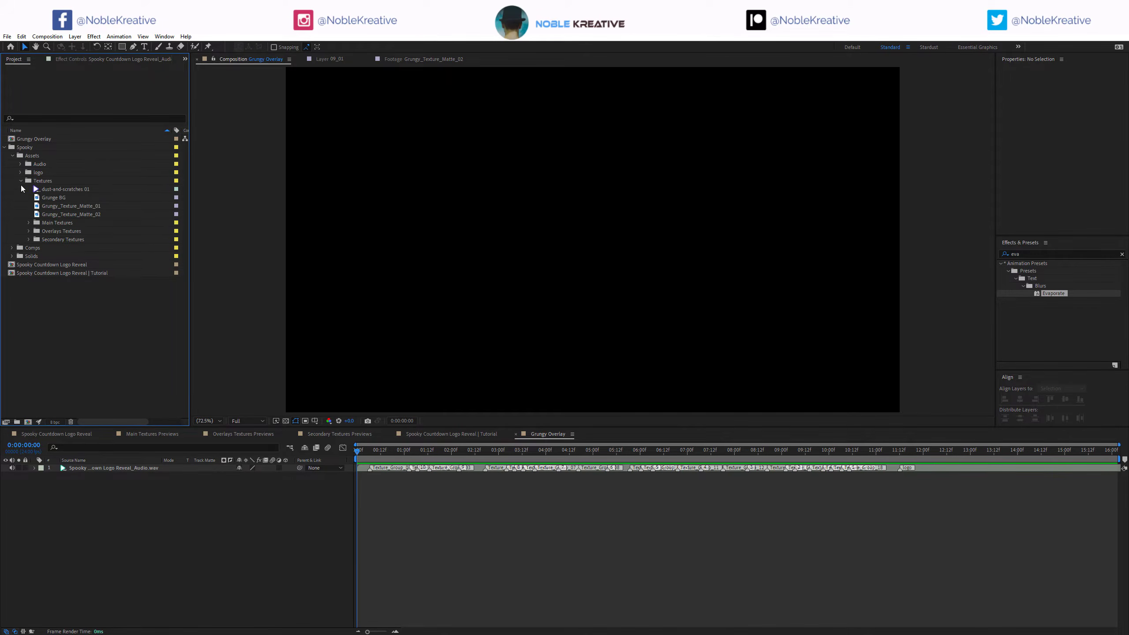
click(29, 222)
Place the playhead at the 10 marker at 0:00:01:07 and display the audio layer's waveform.
key(equal)
key(equal)
key(equal)
drag(907, 453, 839, 454)
click(860, 470)
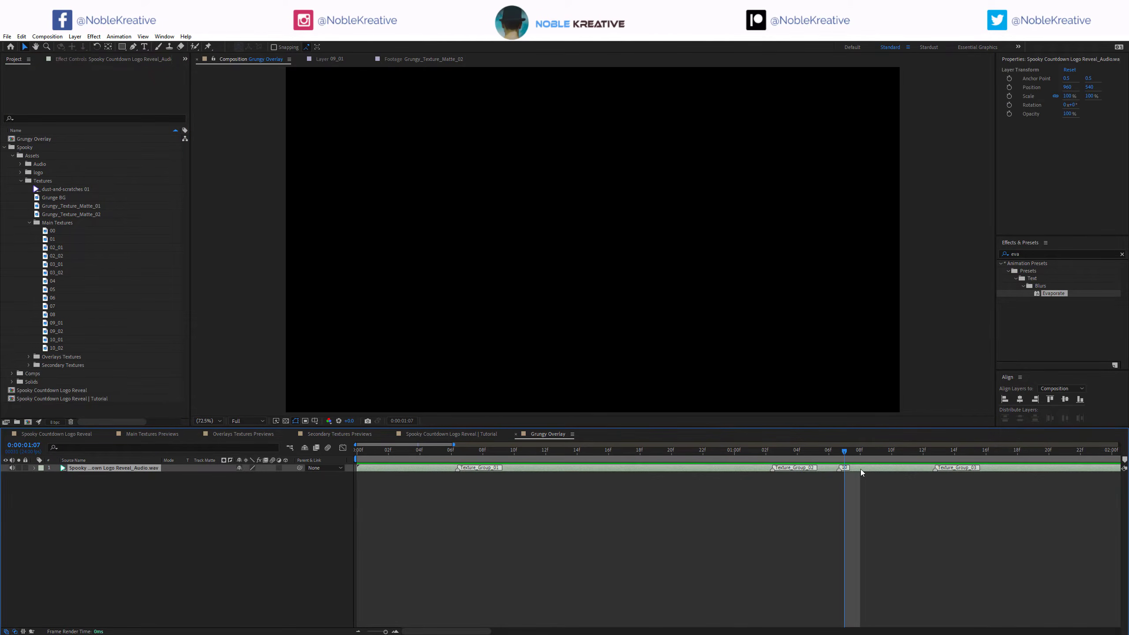
key(l)
key(l)
Add textures 10_01 and 10_02 below the audio layer and trim both to span 0:00:01:07 to 0:00:01:11.
click(67, 348)
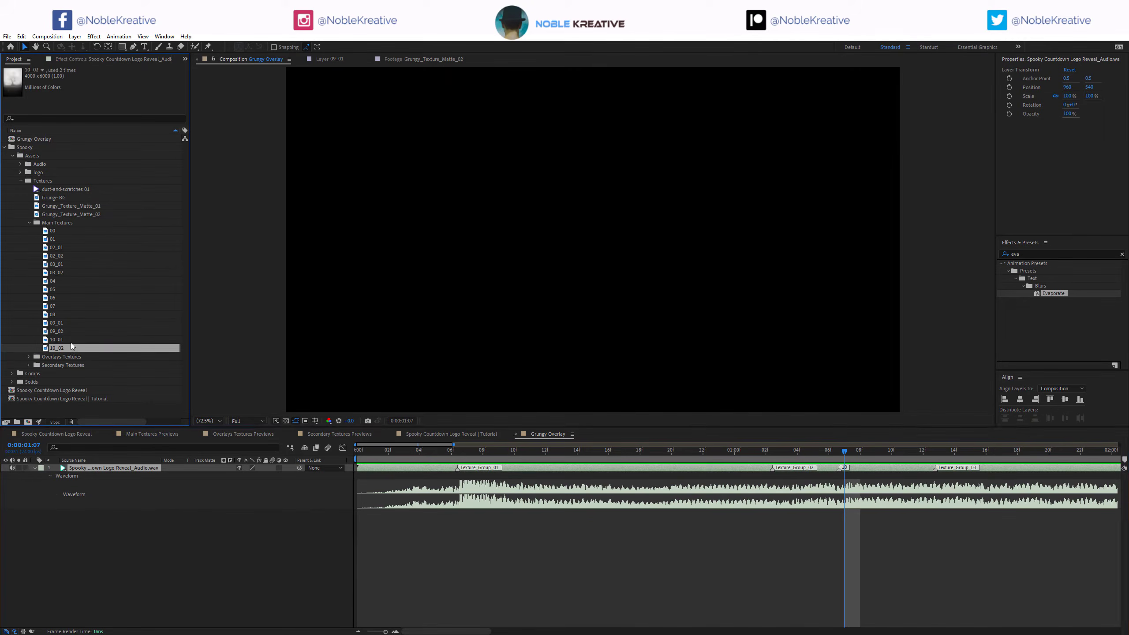
shift+click(67, 340)
drag(80, 340, 127, 520)
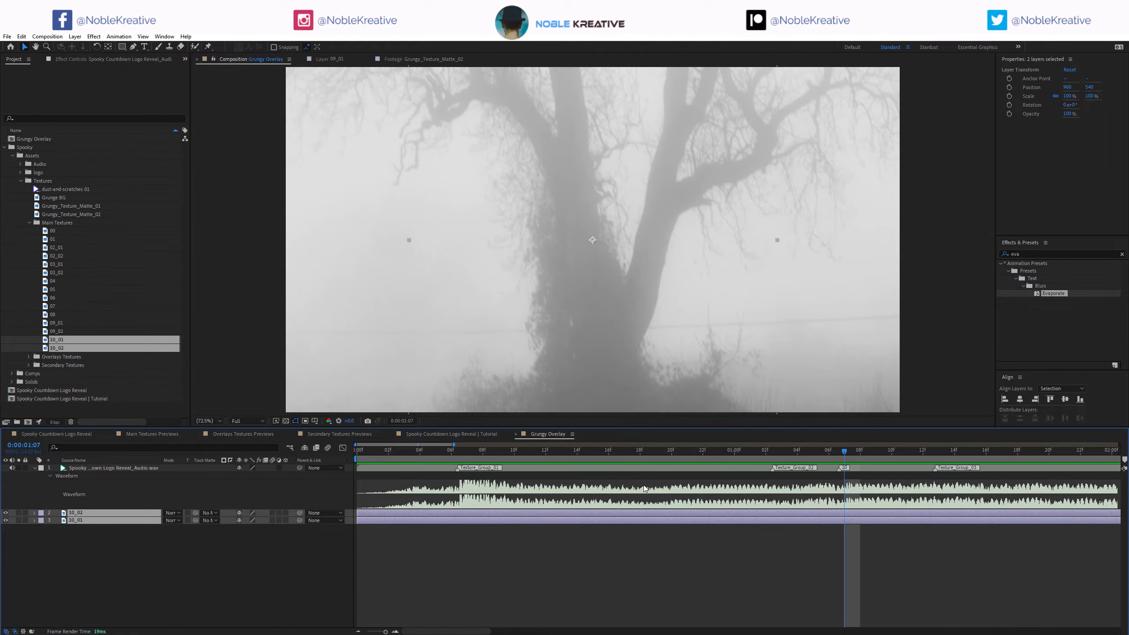
key(alt+bracketleft)
key(alt+bracketright)
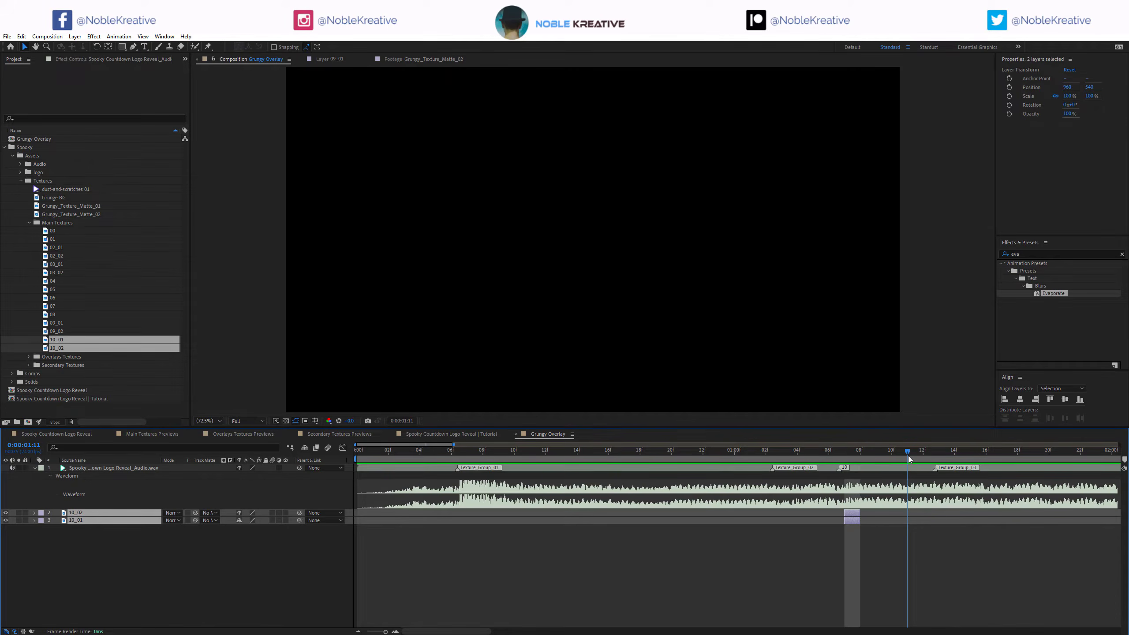
click(908, 455)
key(alt+bracketright)
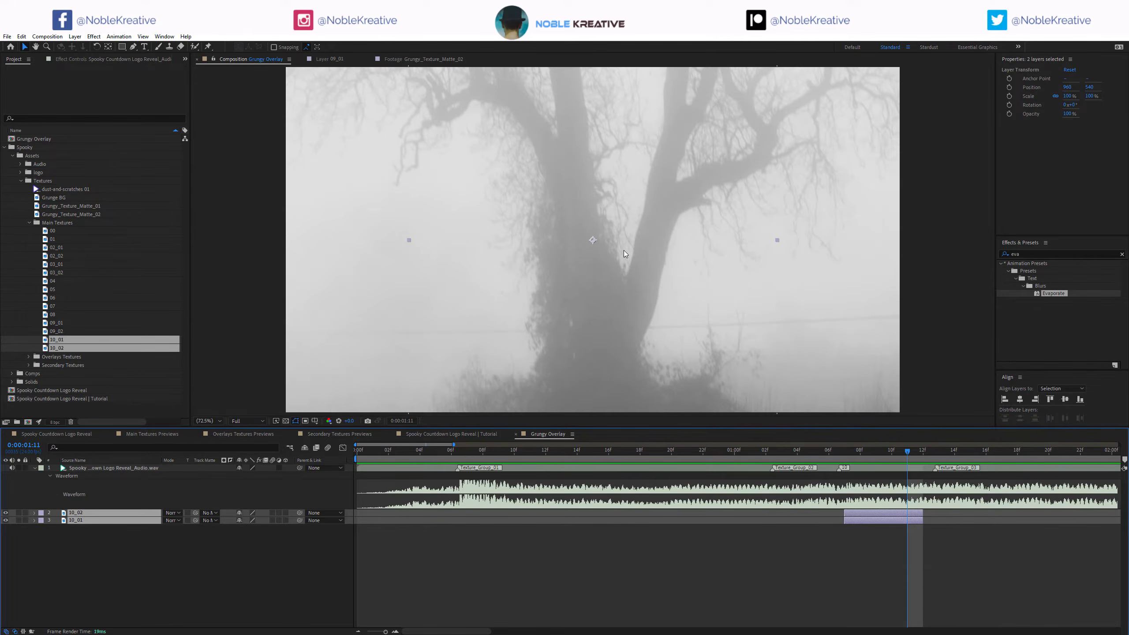
Hide the 10_02 texture layer so the 10_01 texture can be worked on.
key(comma)
key(comma)
click(877, 558)
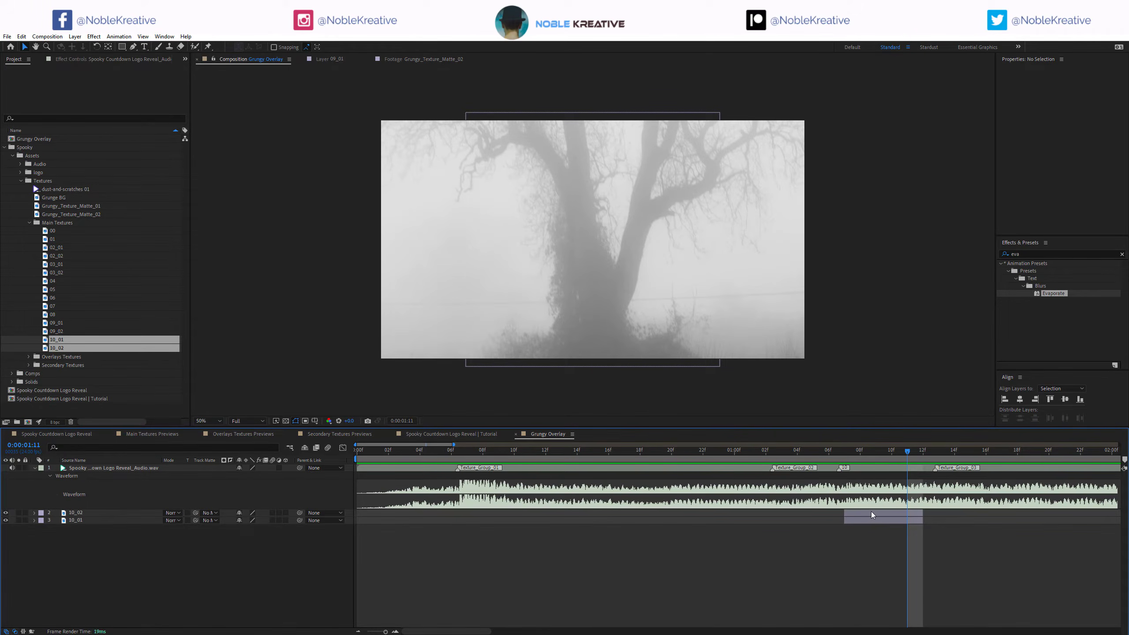
click(864, 512)
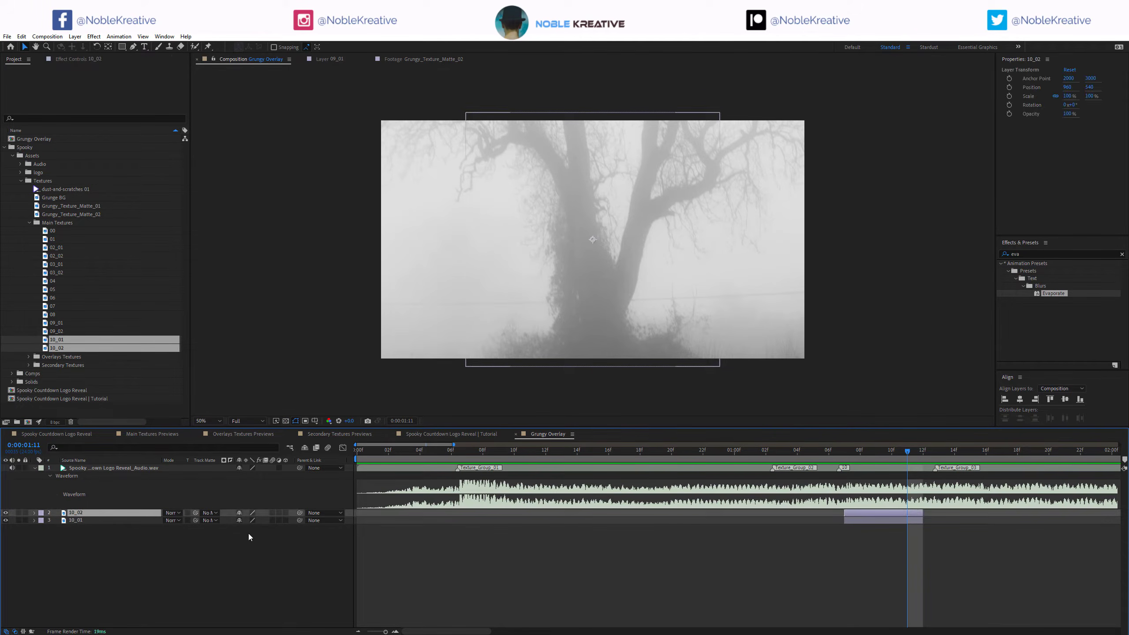
click(5, 514)
Apply the Black & White effect to the 10_01 layer.
click(97, 521)
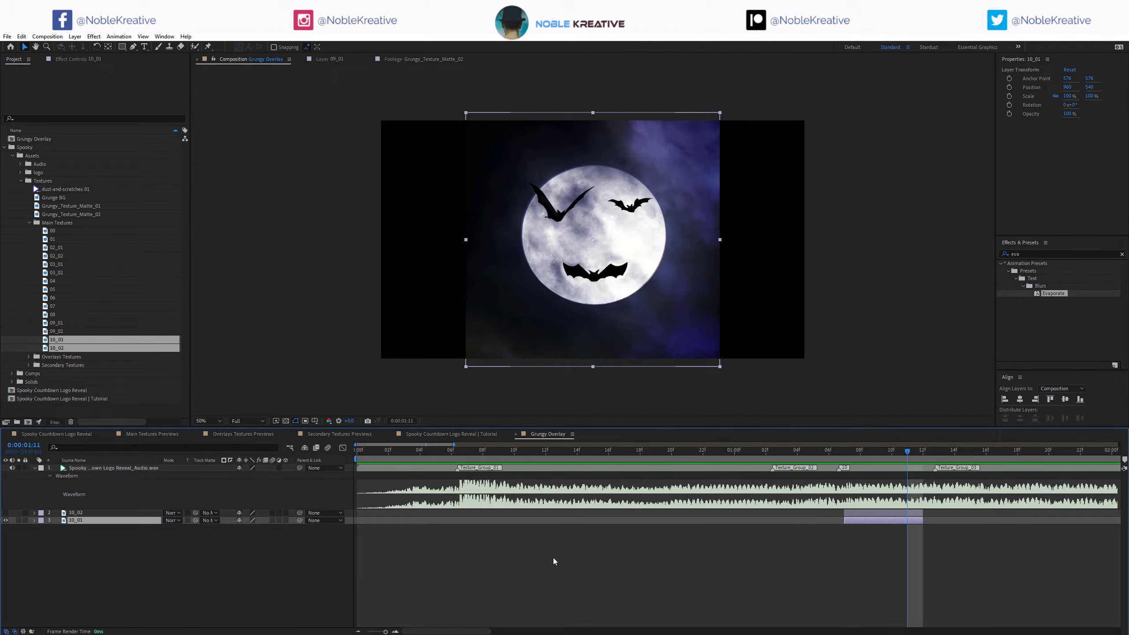
key(ctrl+space)
text(black)
key(Return)
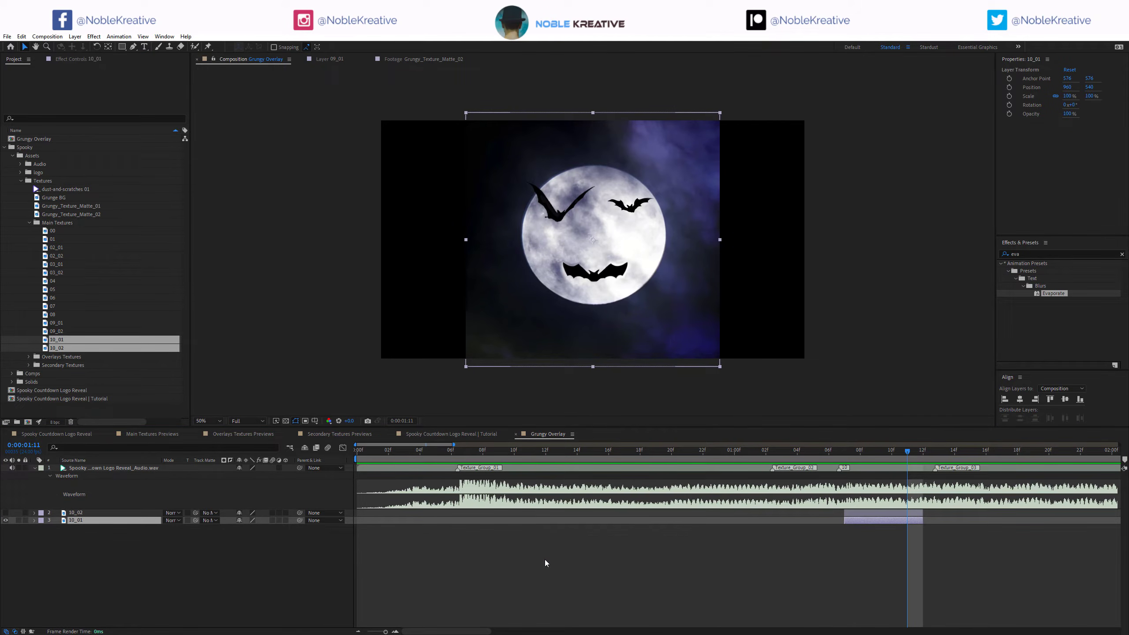
Apply Motion Tile to the 10_01 layer with Mirror Edges on and widen its output to fill the frame.
key(ctrl+space)
text(moti)
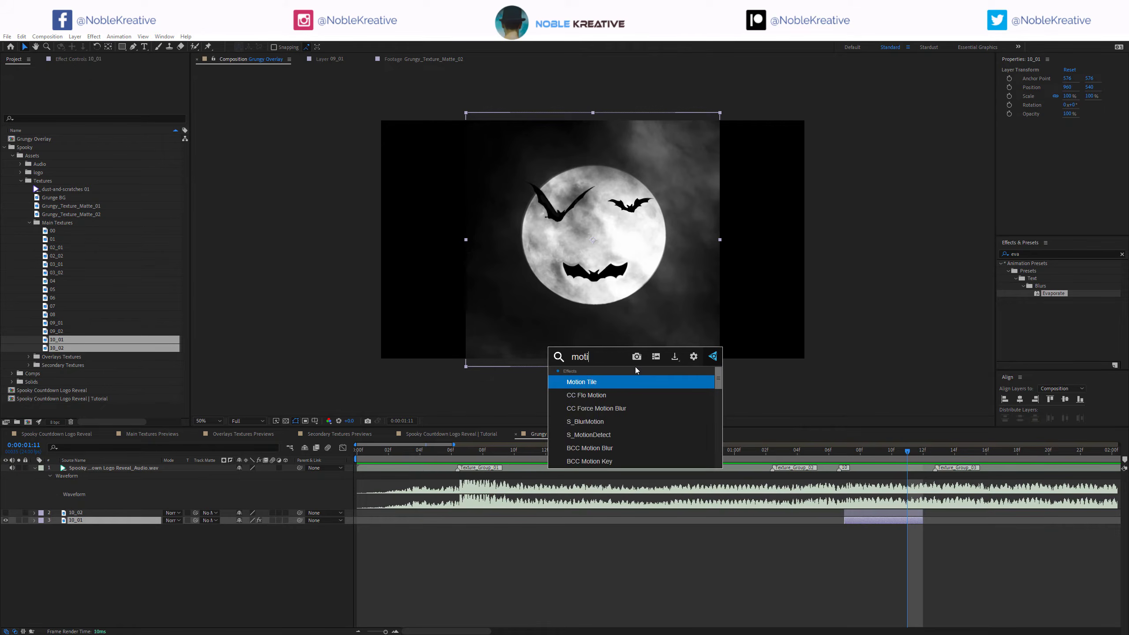
key(Return)
click(104, 191)
drag(108, 175, 128, 172)
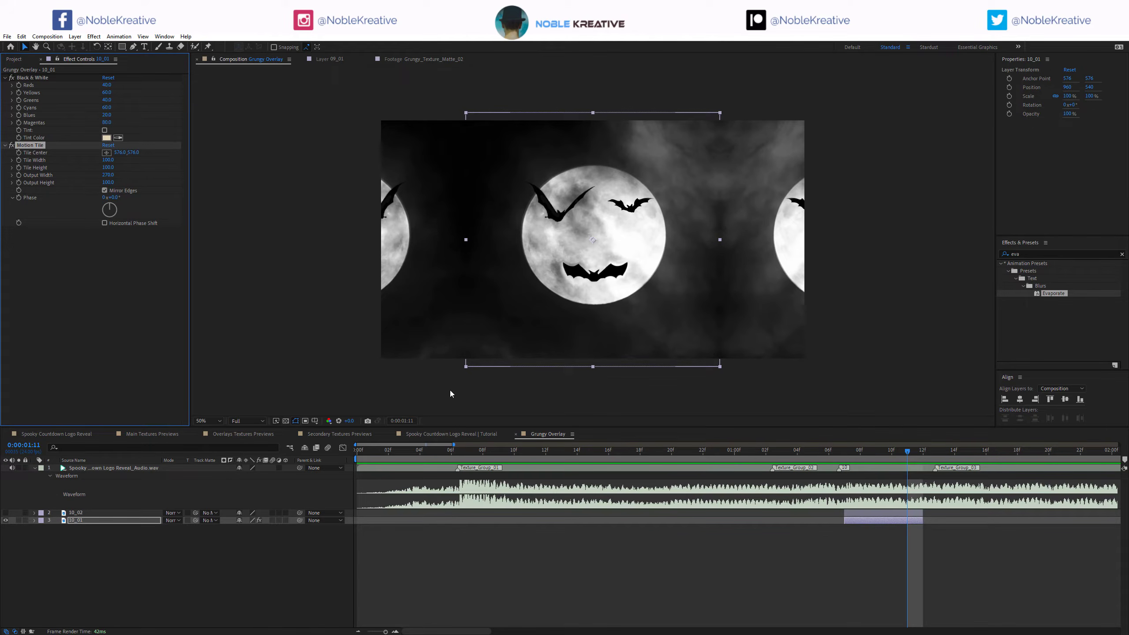
Keyframe the 10_01 layer's scale from 183% at its start down to 128% at 0:00:01:11.
key(s)
drag(249, 528, 287, 528)
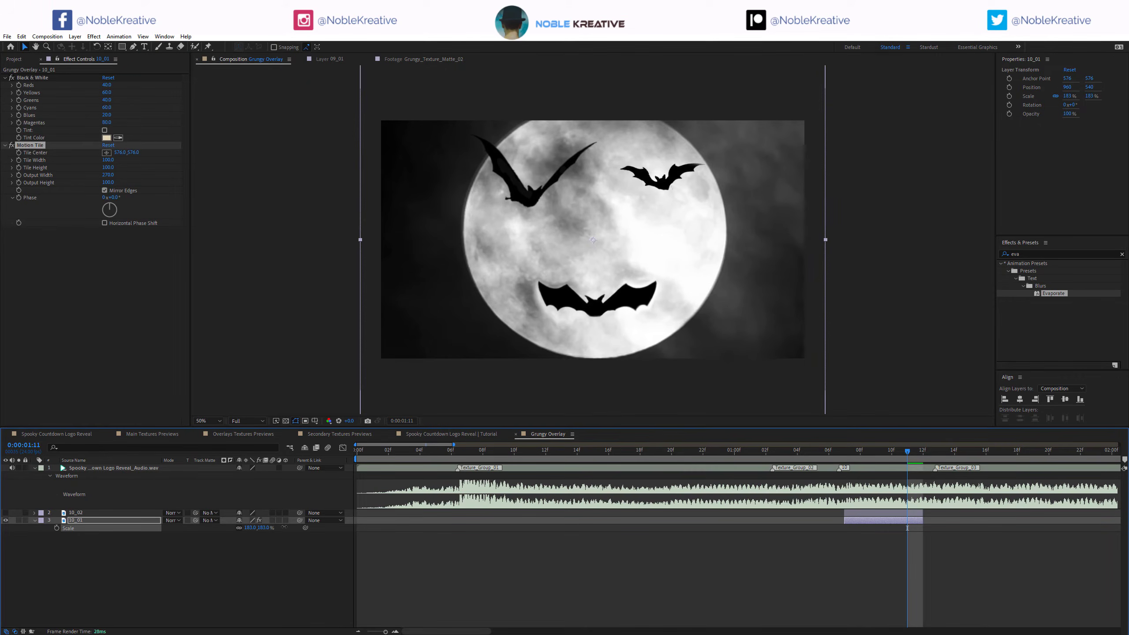
click(57, 528)
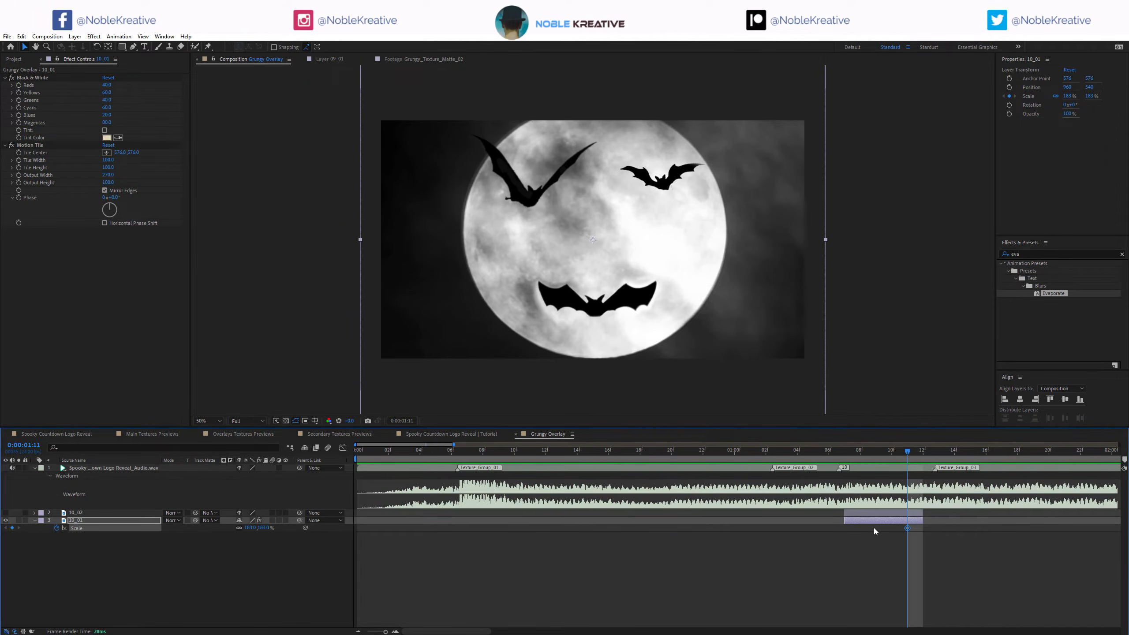
drag(252, 528, 579, 532)
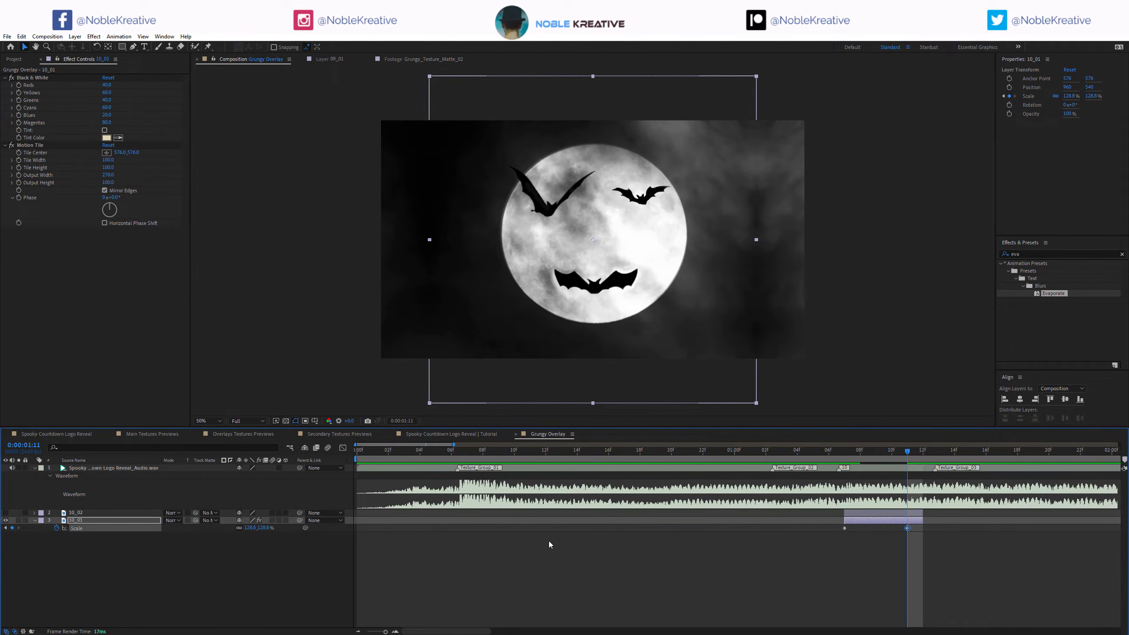
Locate the Spooky Countdown Logo Reveal | Tutorial composition in the project and add it beneath the textures in Grungy Overlay.
click(459, 440)
right_click(225, 574)
click(265, 494)
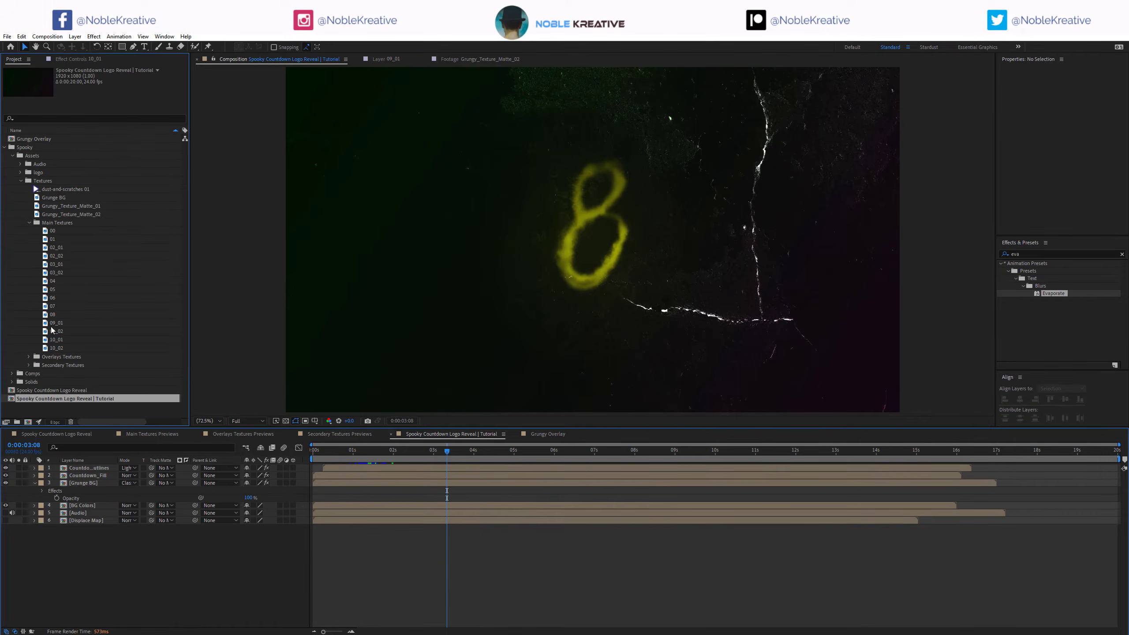
click(544, 434)
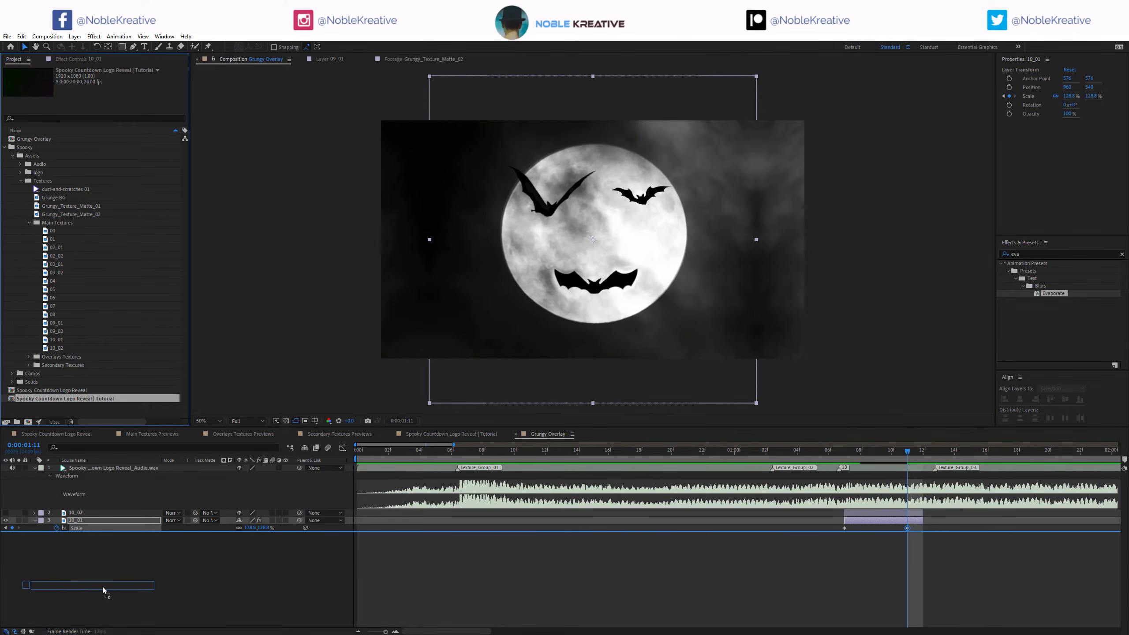
drag(102, 576, 101, 574)
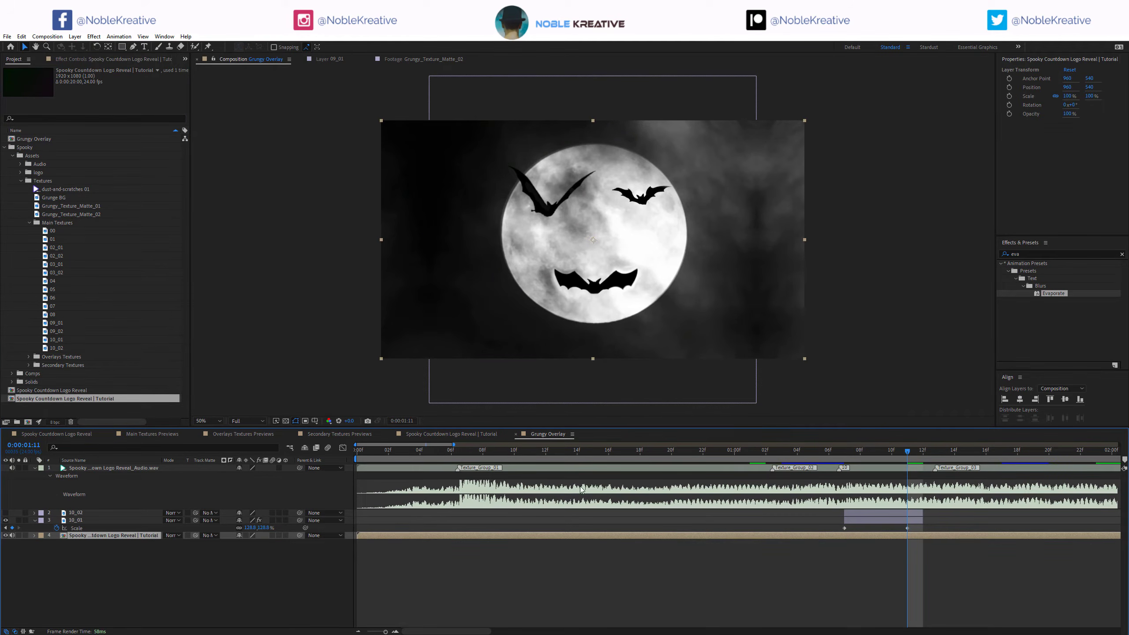
Try Add as the 10_01 layer's blending mode, and set it to Color Dodge instead.
click(172, 512)
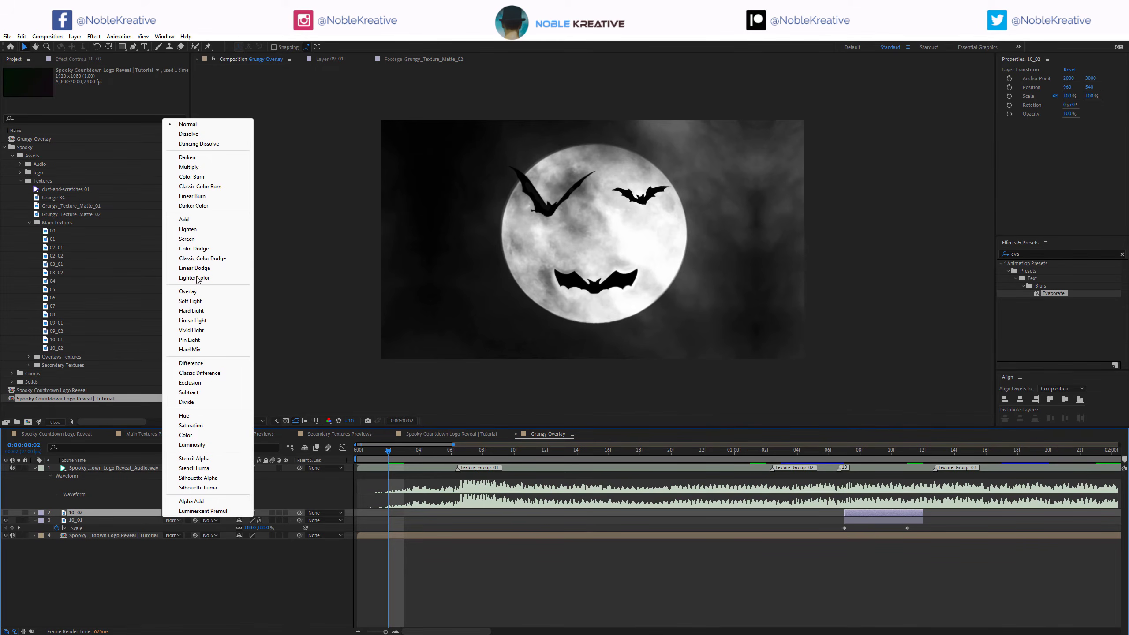
click(207, 220)
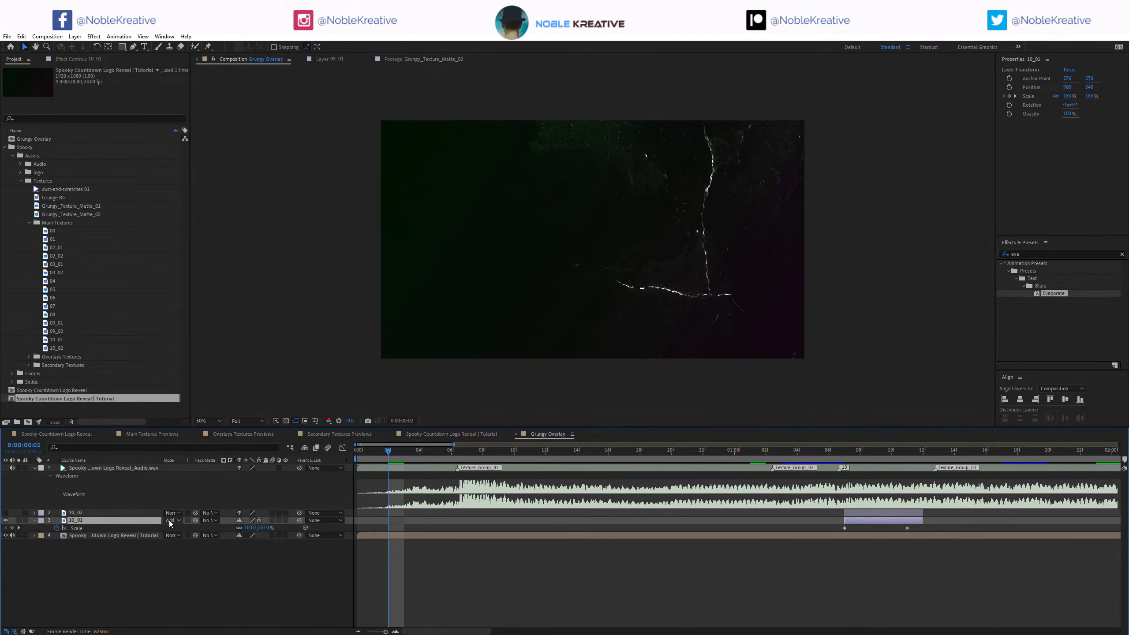
click(178, 534)
click(225, 252)
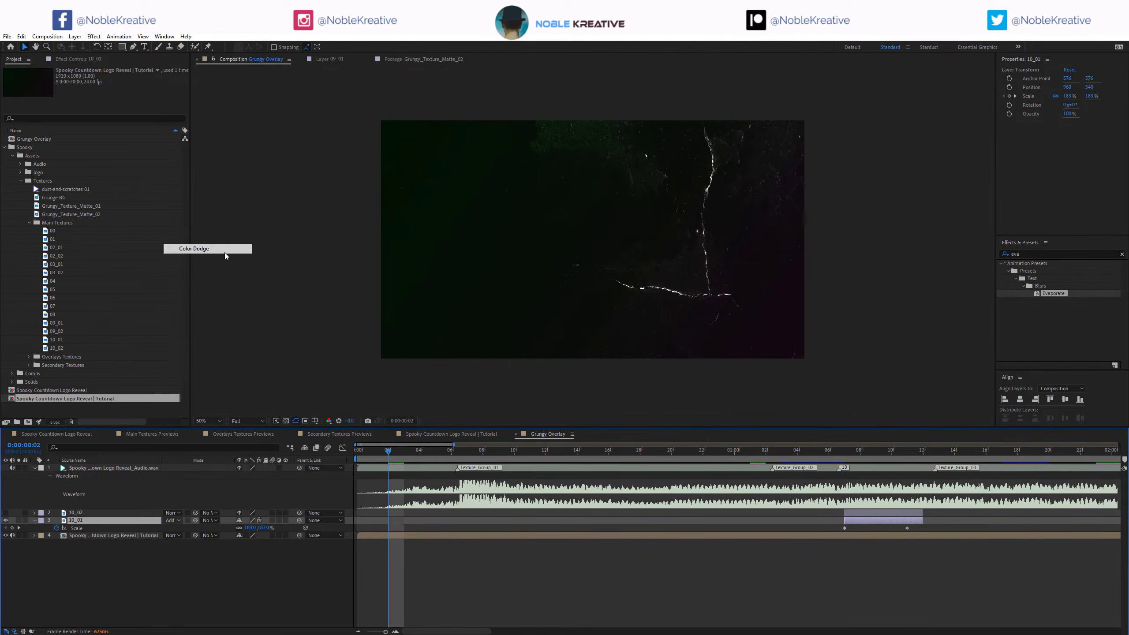
Go to 0:00:01:09 and set the 10_01 layer's blending mode to Soft Light.
click(867, 453)
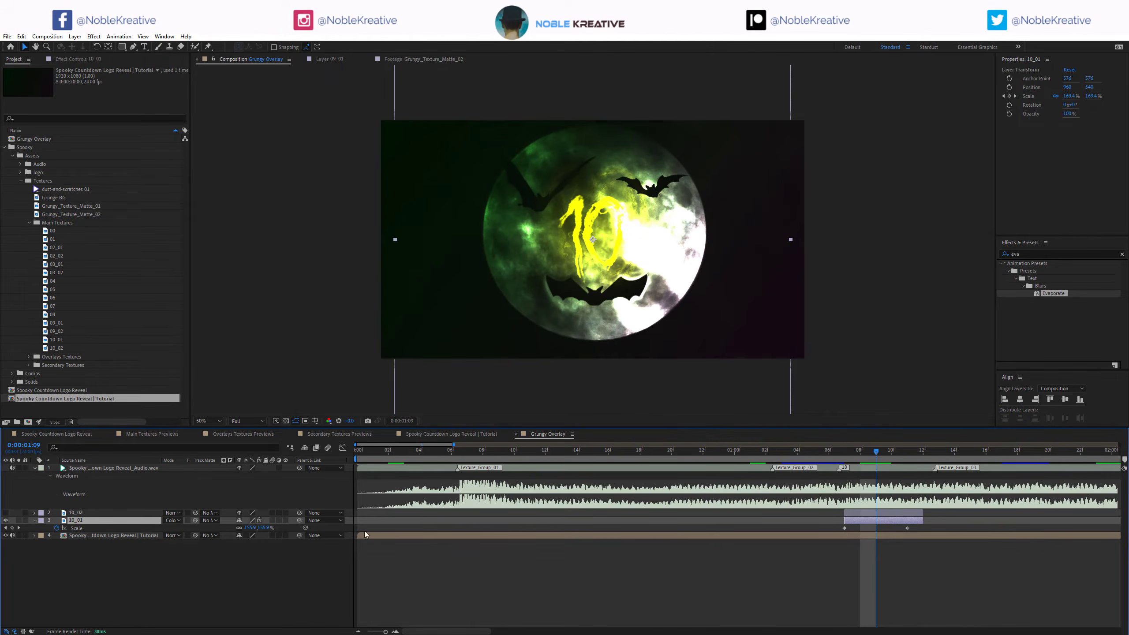
click(878, 454)
click(173, 520)
click(190, 302)
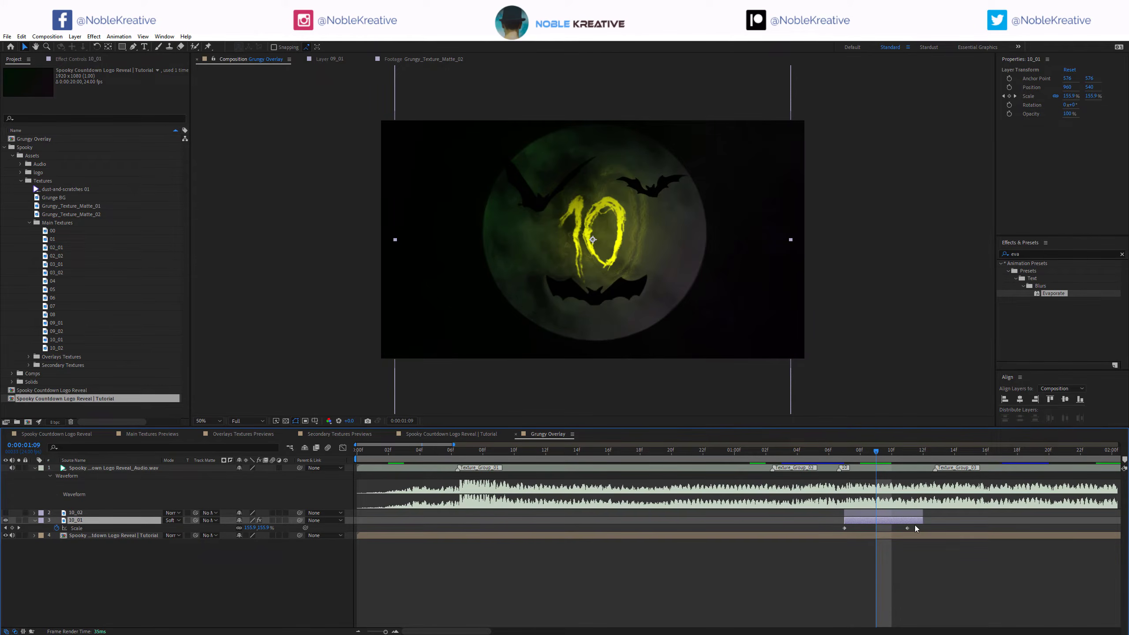
Easy ease the 10_01 scale keyframes, and move the layer's start and first keyframe to 0:00:01:06.
drag(914, 528, 809, 533)
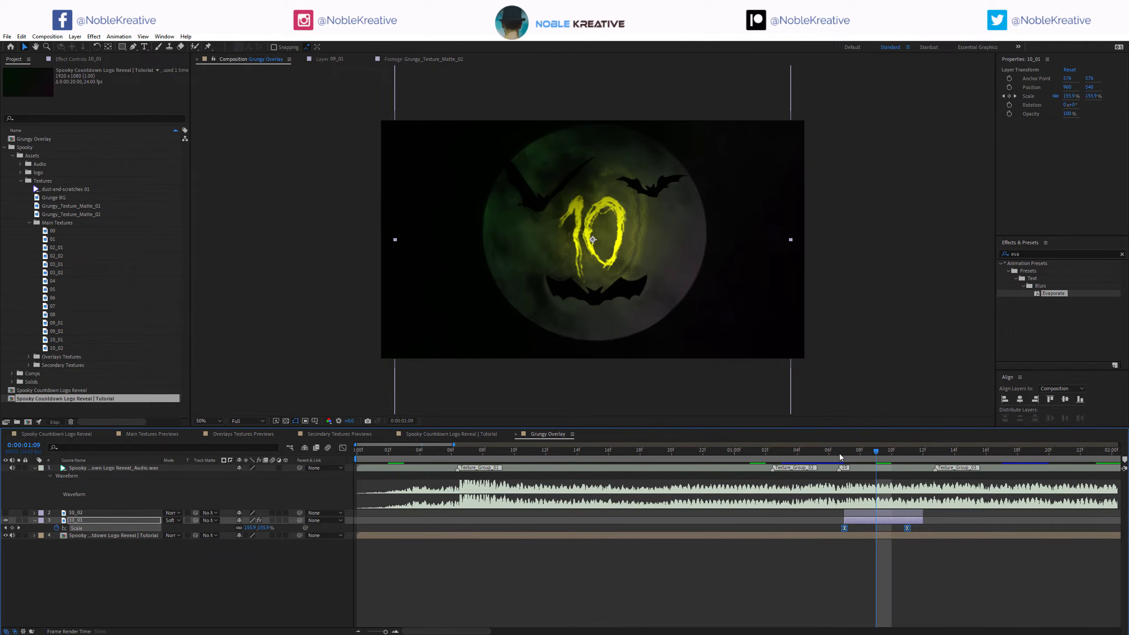
drag(840, 457, 828, 454)
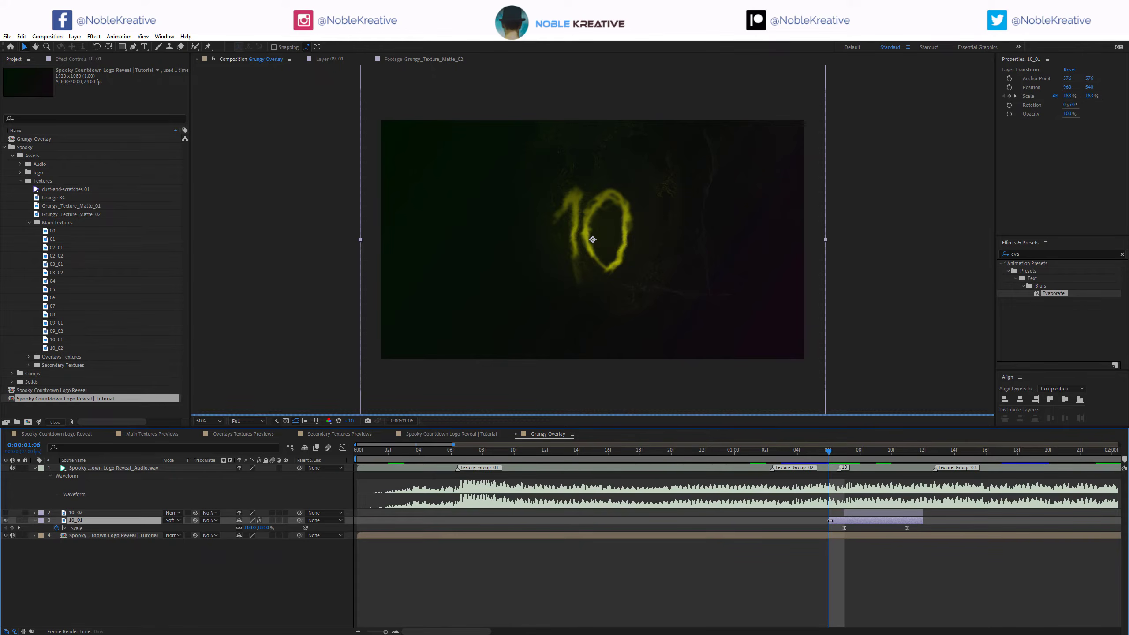
drag(844, 528, 829, 528)
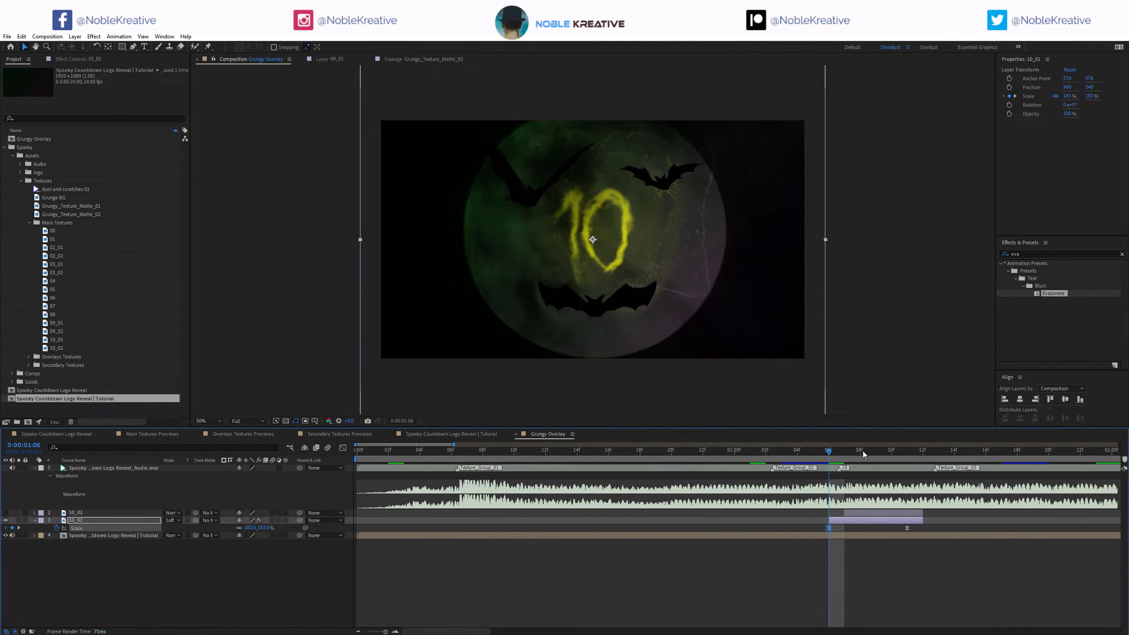
drag(862, 451, 841, 472)
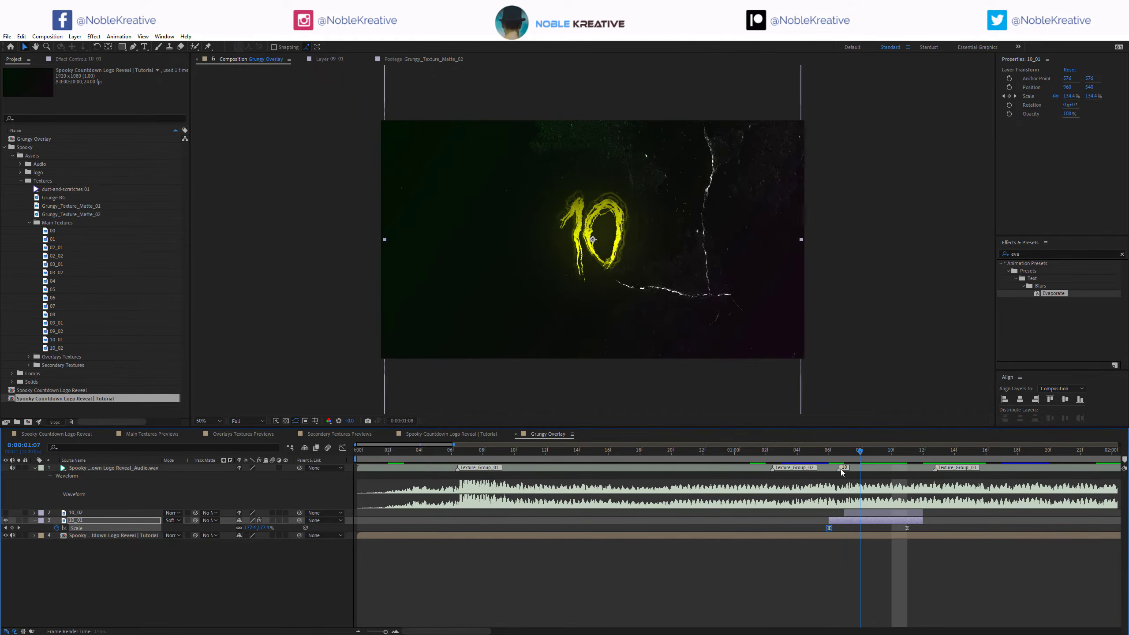
Set the 10_02 layer's blending mode to Soft Light and move the texture straight down in the frame.
click(74, 514)
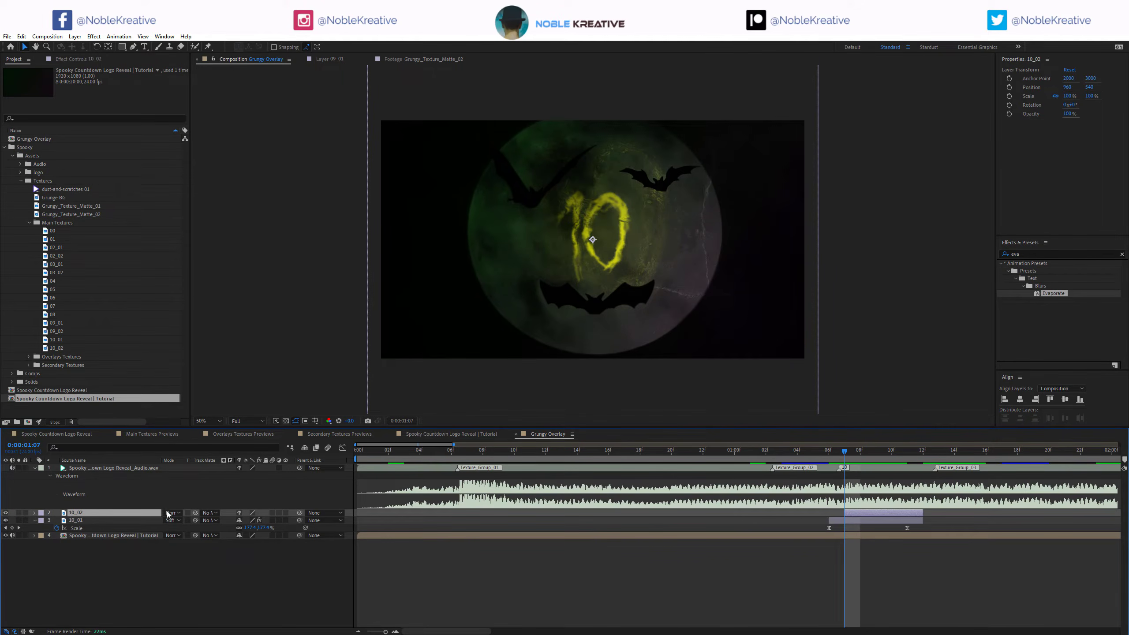
click(178, 512)
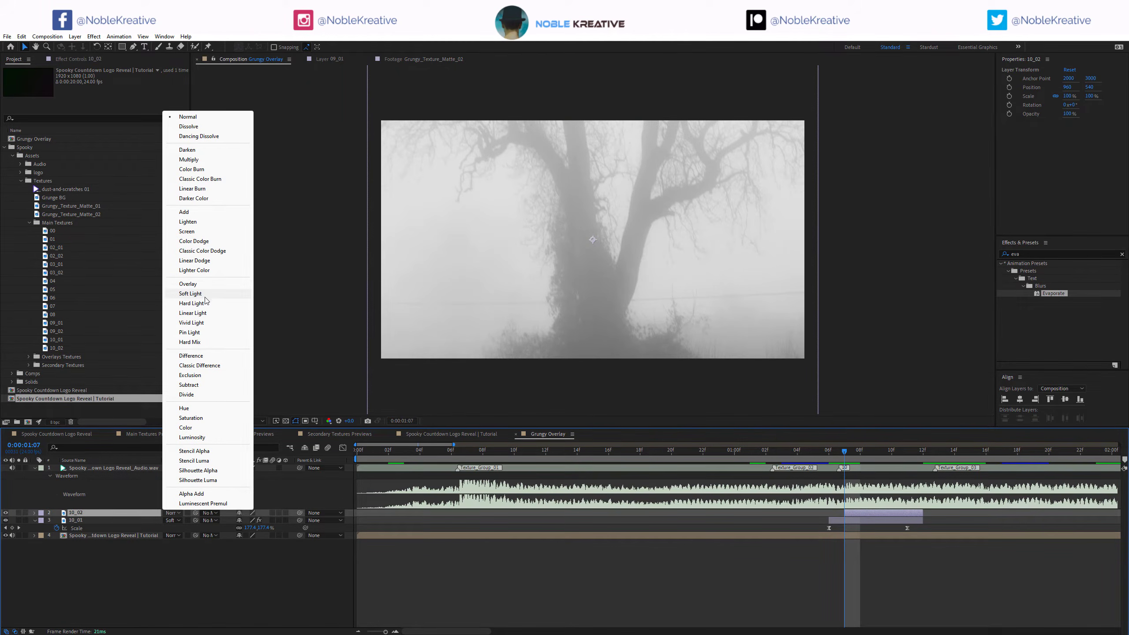
click(191, 294)
scroll(790, 224, down, 2)
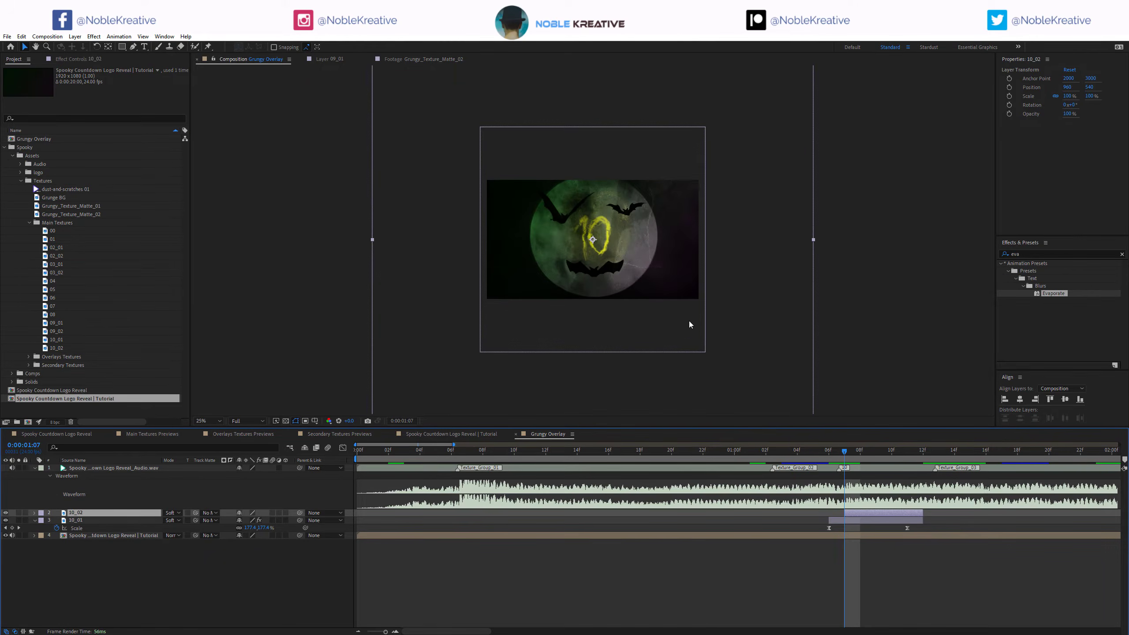
drag(635, 215, 636, 255)
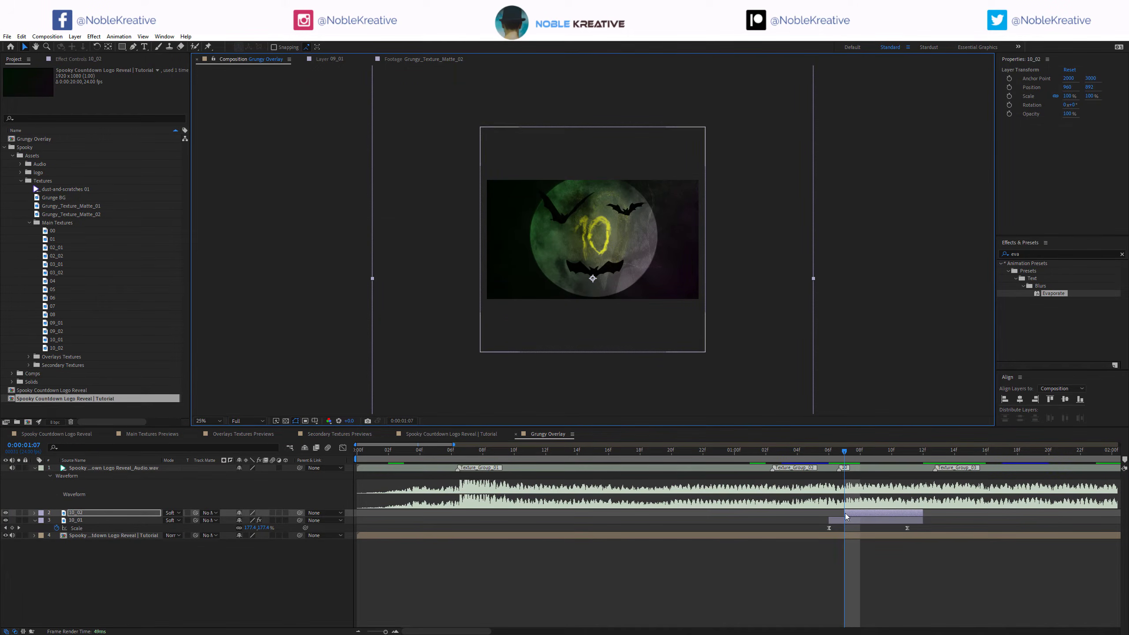
Retime the 10_02 layer so it starts at 0:00:01:09 and ends at about 0:00:01:14.
drag(844, 513, 878, 513)
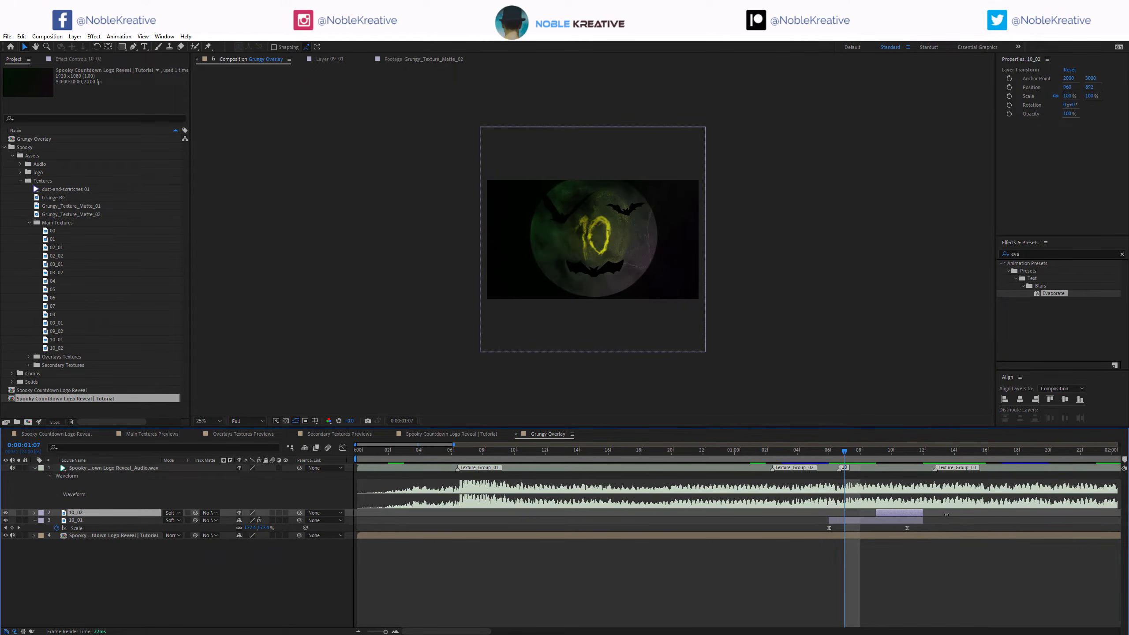
drag(947, 515, 962, 516)
drag(897, 454, 929, 452)
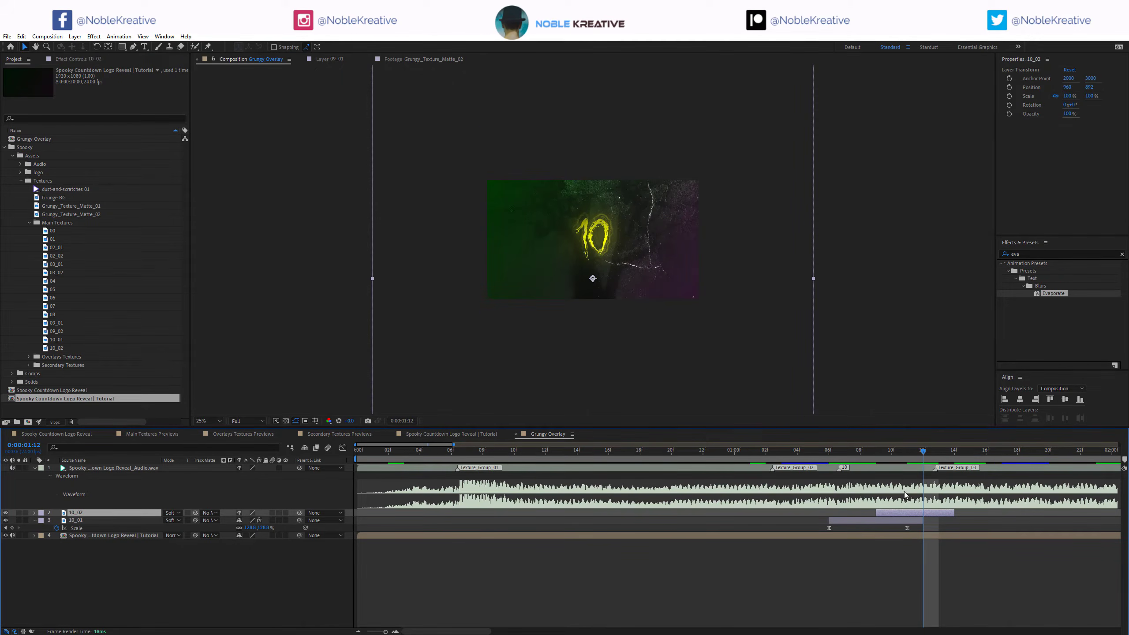
Add textures 09_01 and 09_02 above 10_02, starting at 0:00:02:04 on the 9 marker and ending at about 0:00:02:07.
scroll(957, 490, down, 1)
scroll(888, 492, up, 3)
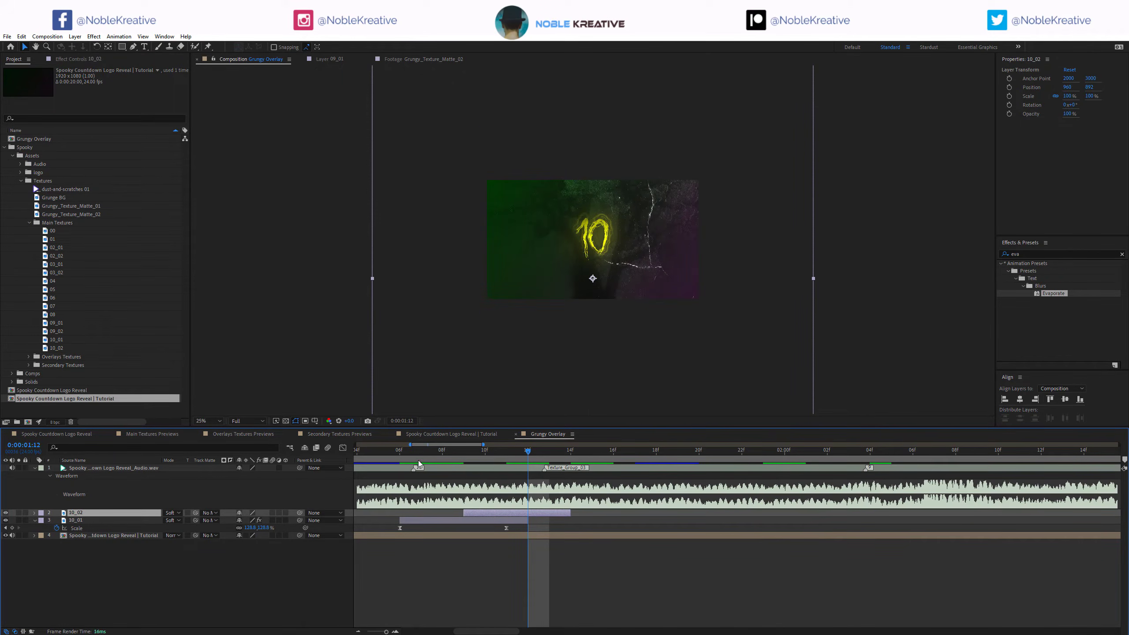
click(866, 456)
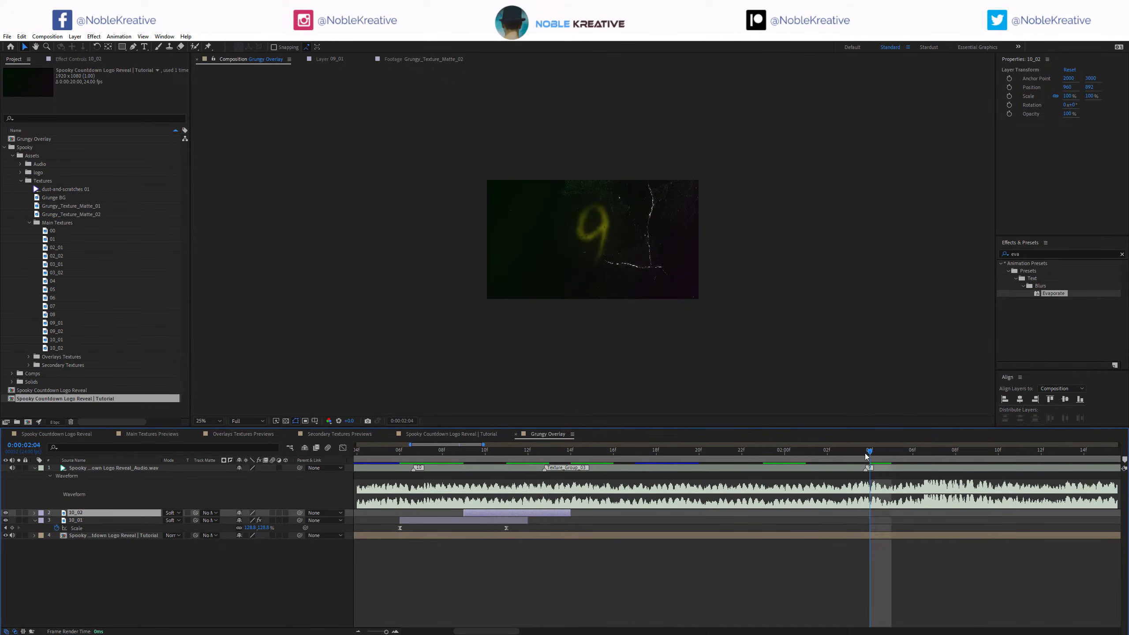
key(shift+slash)
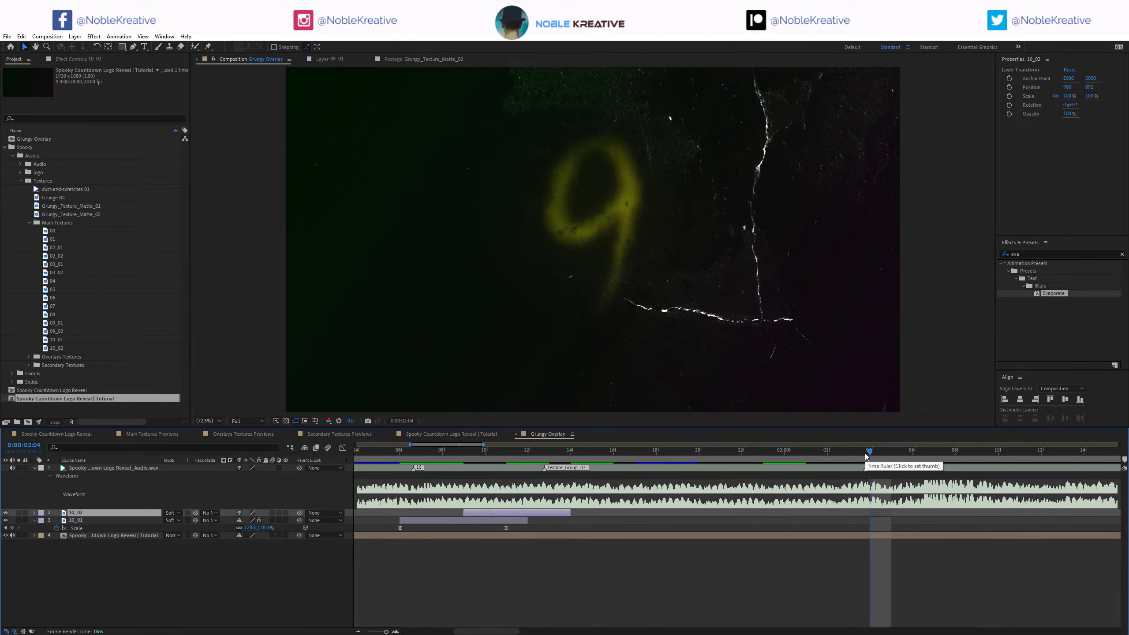
click(66, 323)
shift+click(66, 330)
drag(66, 331, 151, 503)
key(bracketleft)
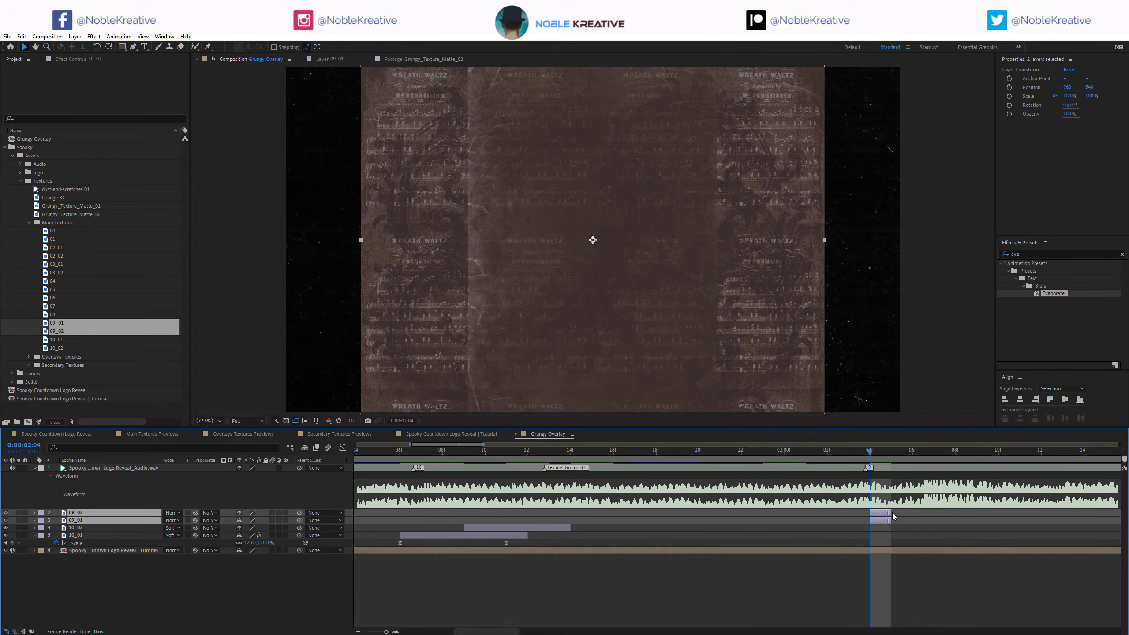
drag(926, 512, 934, 513)
Isolate the 09_01 layer, scale it down to about 58.5%, and set its blending mode to Lighten.
click(103, 561)
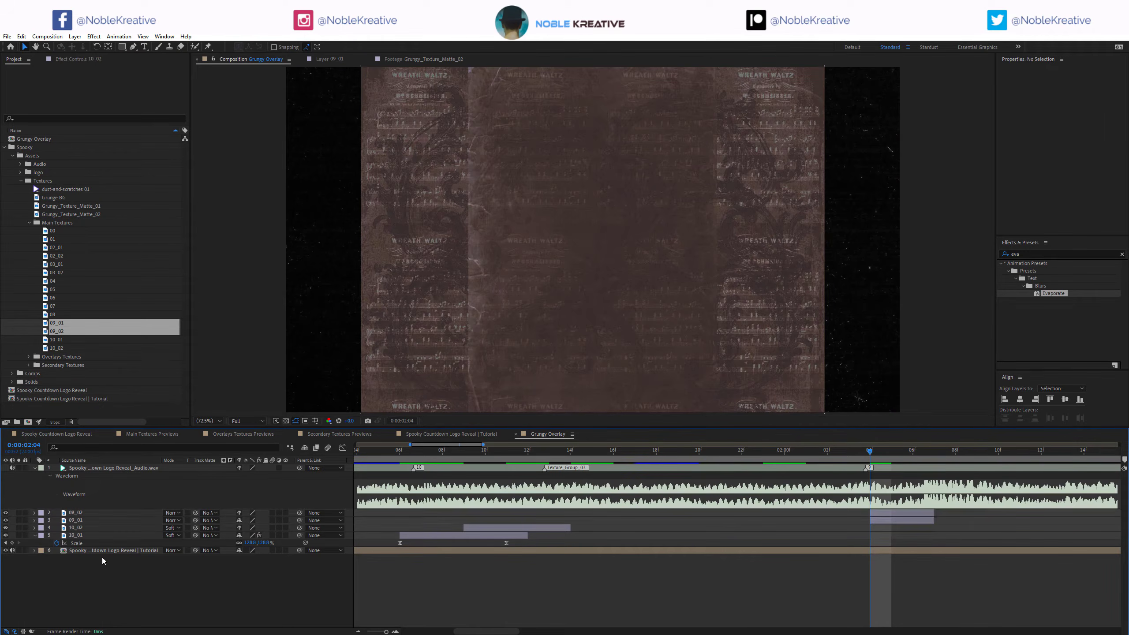
click(18, 521)
click(109, 524)
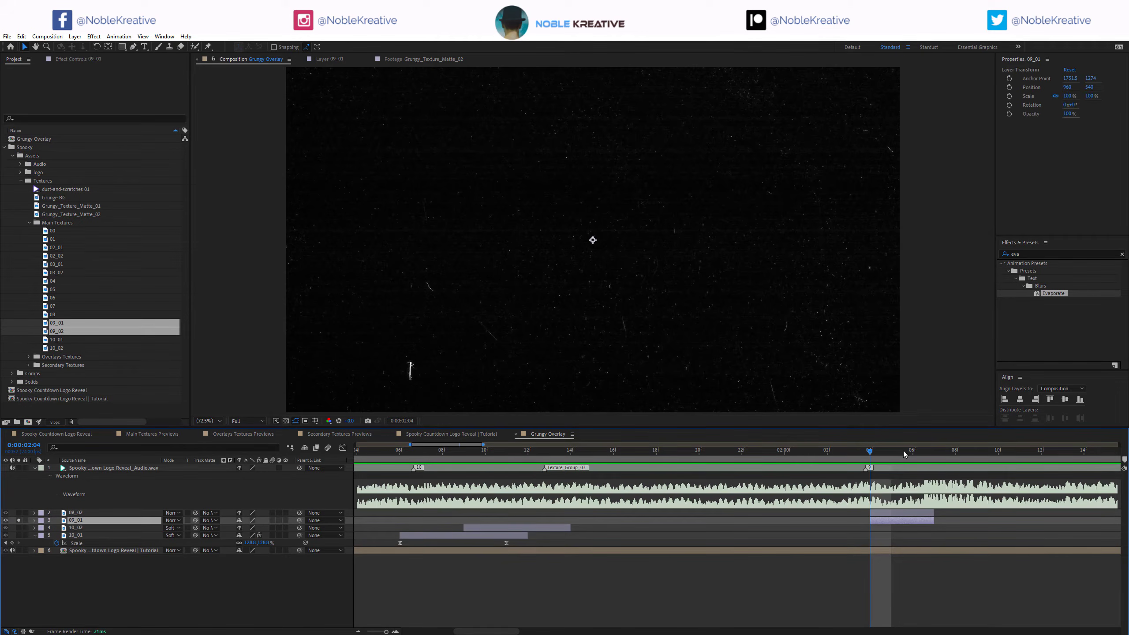
click(528, 451)
scroll(857, 385, down, 1)
click(892, 461)
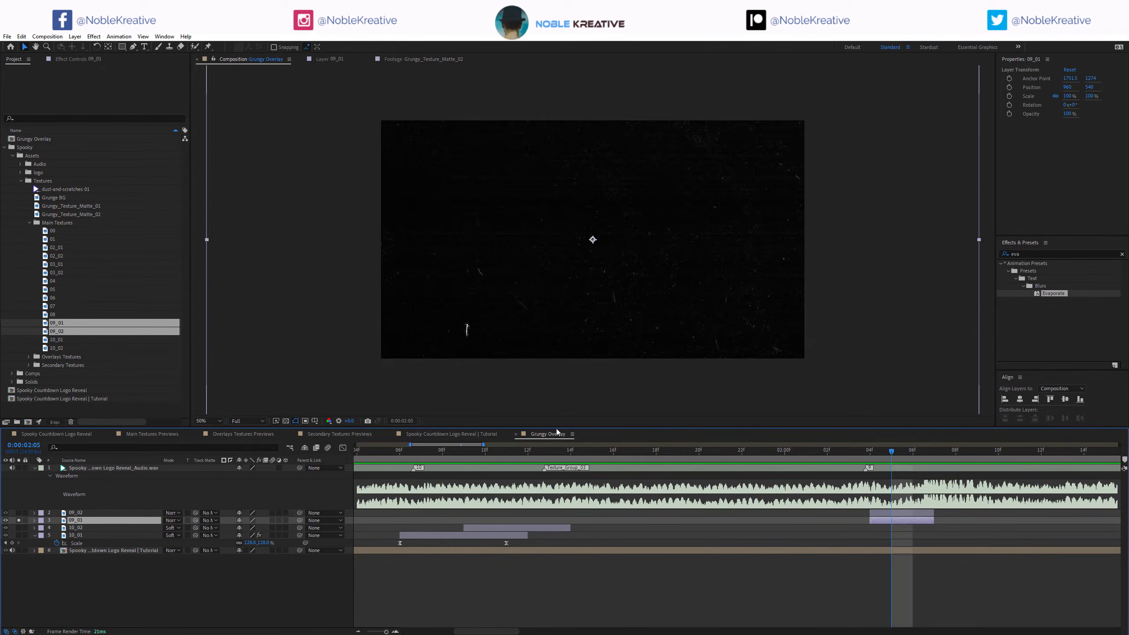
key(s)
drag(253, 528, 49, 526)
click(173, 521)
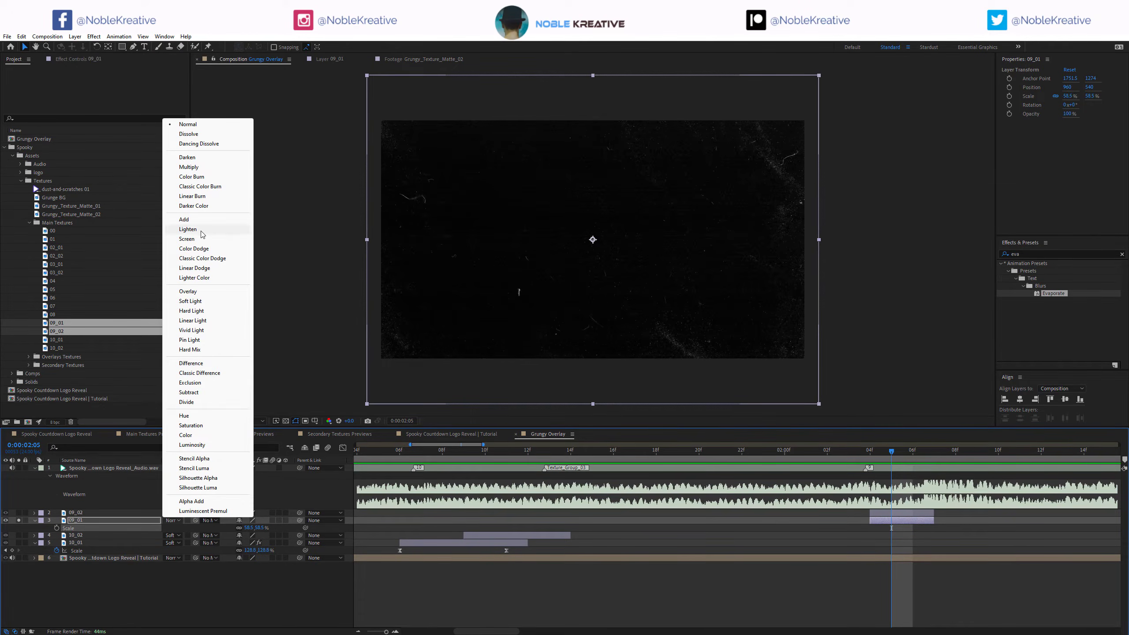
click(187, 229)
Set the 09_02 layer's blending mode to Lighten and scale it up to about 133% to fill the frame width.
click(91, 513)
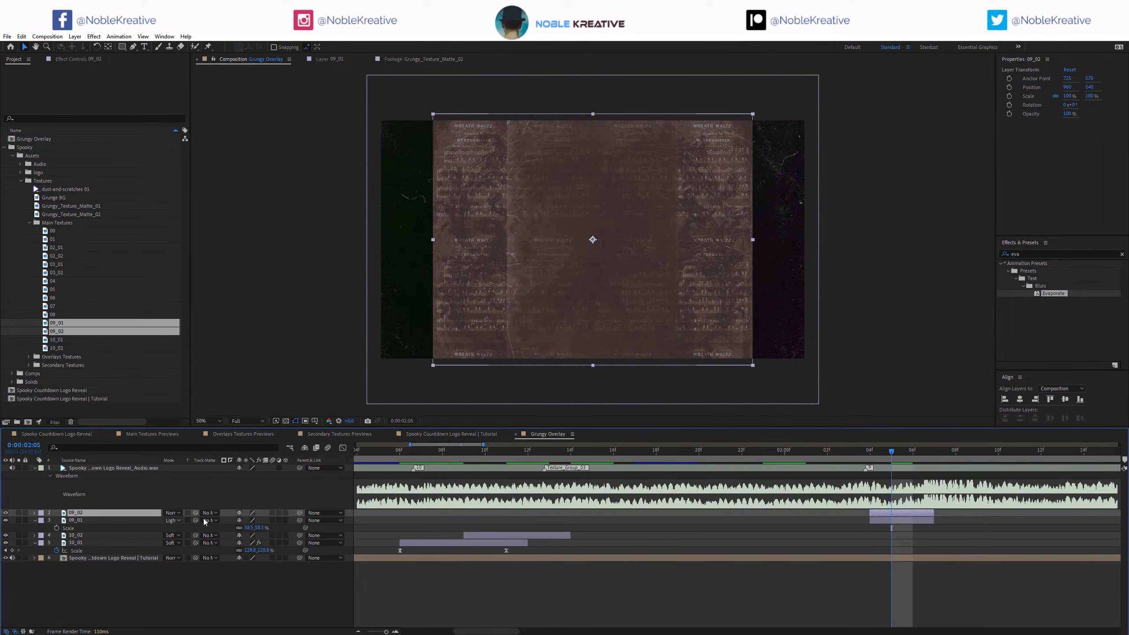
click(173, 513)
click(207, 222)
key(s)
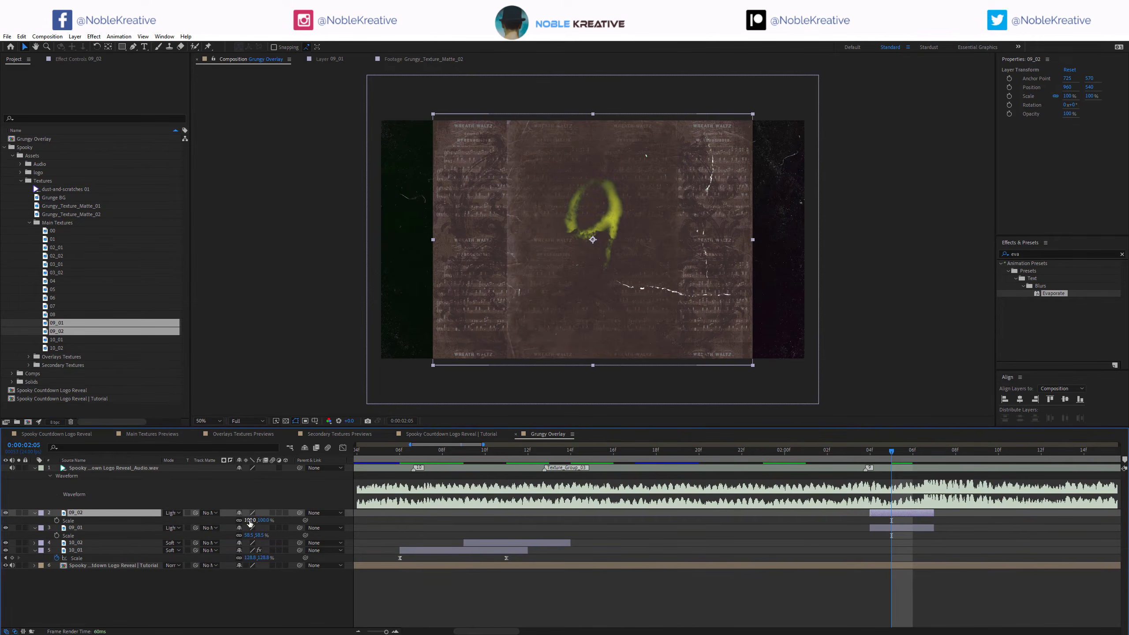
drag(250, 520, 397, 520)
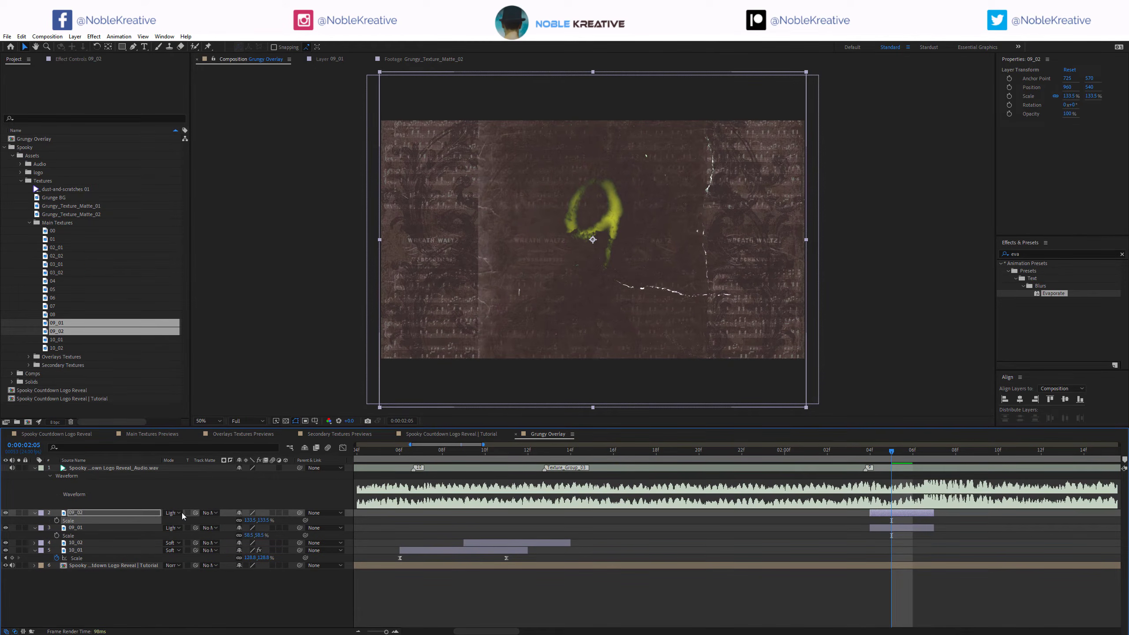
Apply the Black & White effect to the 09_02 layer.
click(149, 512)
key(ctrl+space)
text(bla)
key(Return)
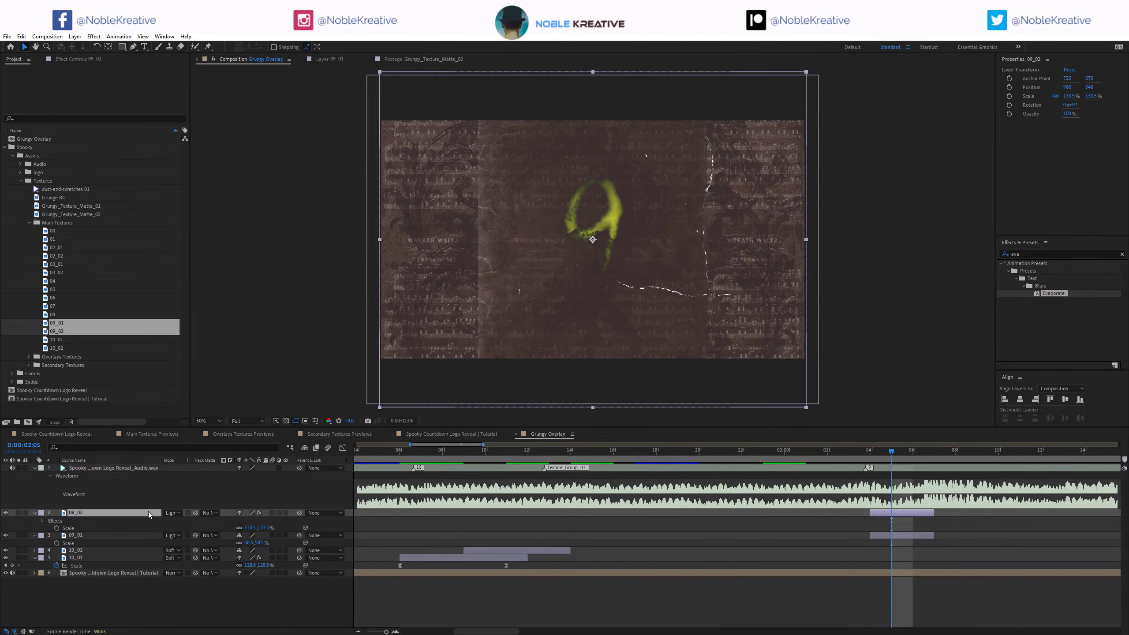
Apply Curves to the 09_02 layer and bend the RGB curve downward to darken the texture.
key(ctrl+space)
text(curvb)
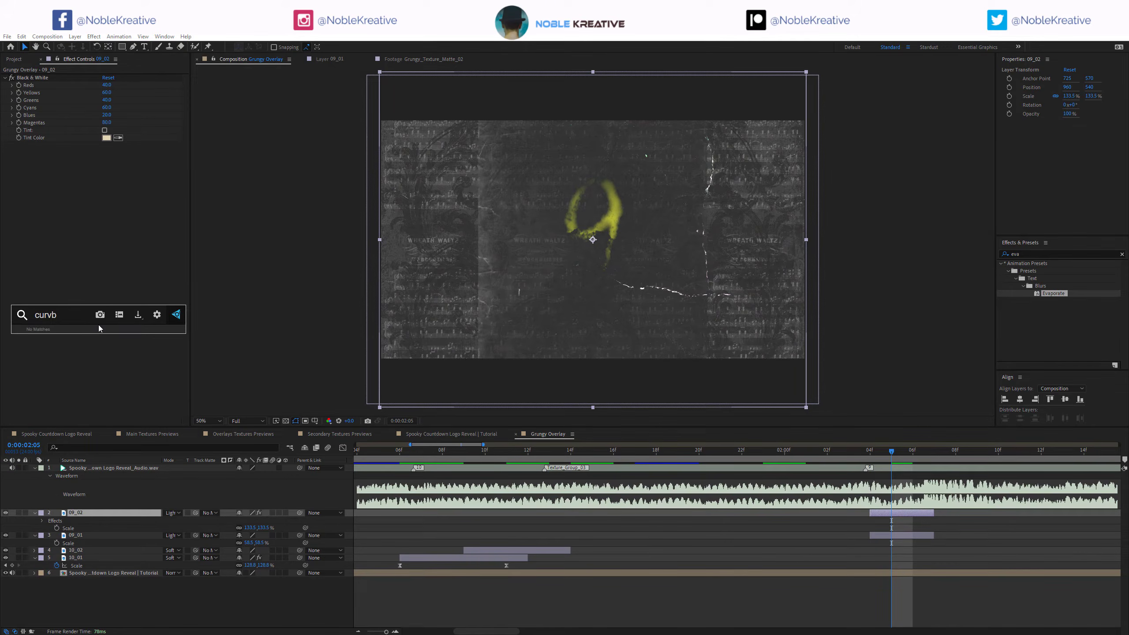
key(BackSpace)
key(Return)
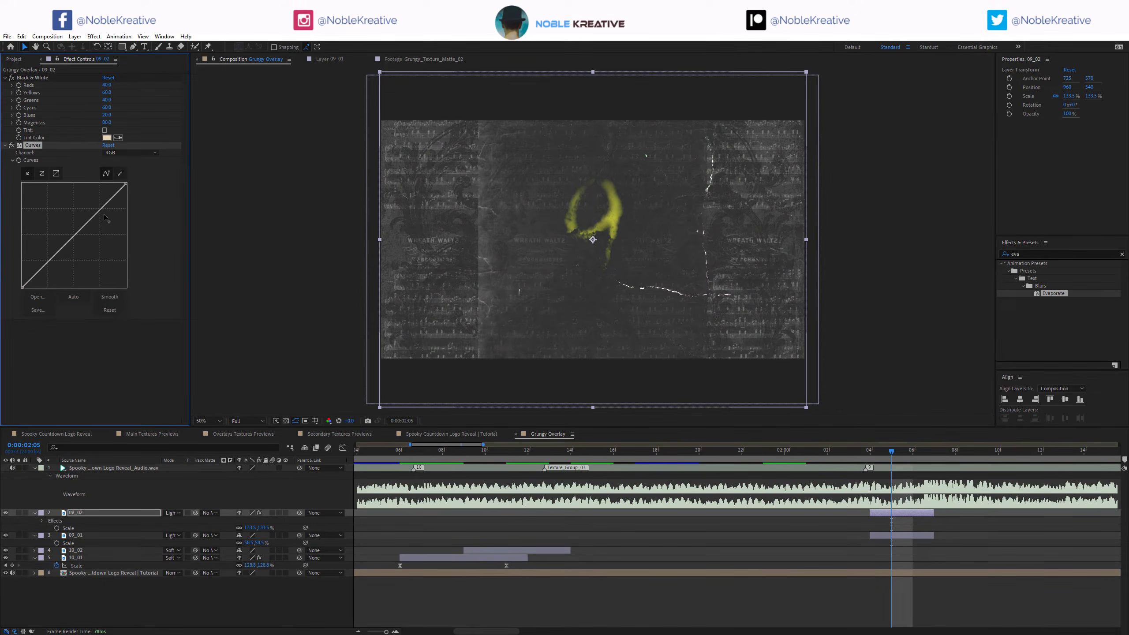
click(110, 221)
drag(109, 221, 110, 217)
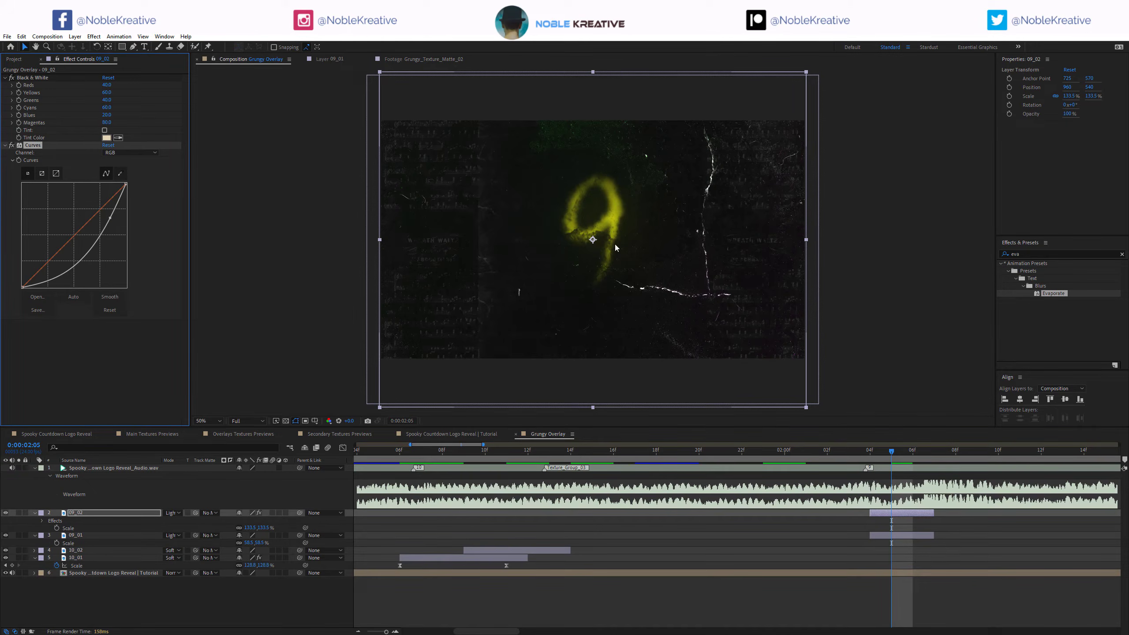
Extend the 09_01 layer to 0:00:02:09, start 09_02 at about 0:00:02:01, and preview the timing.
click(925, 541)
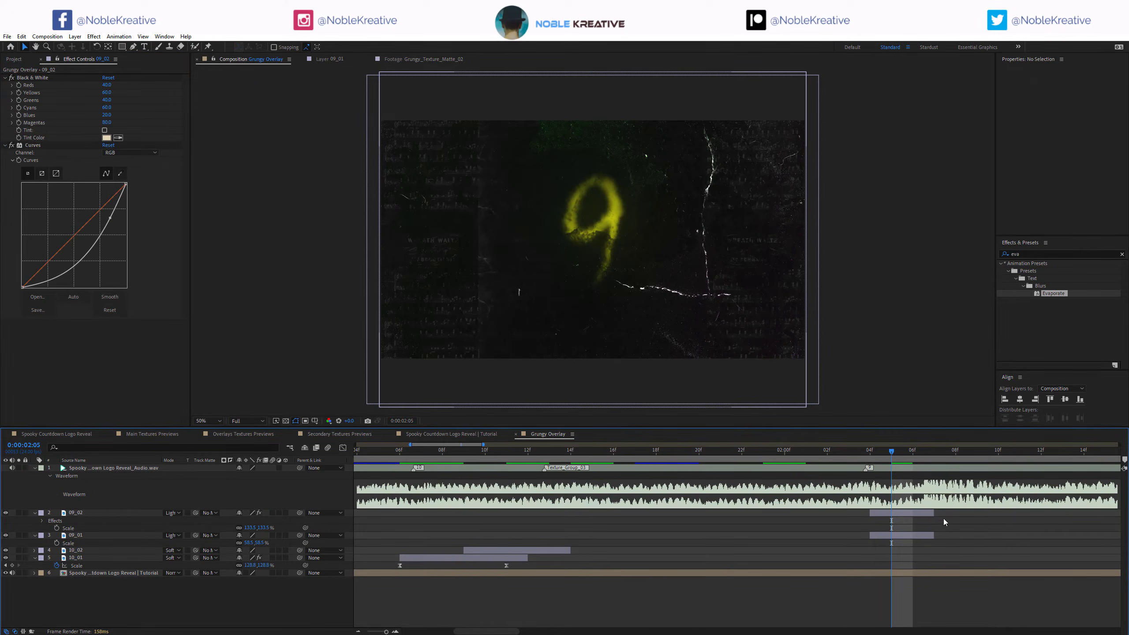
drag(956, 534, 976, 536)
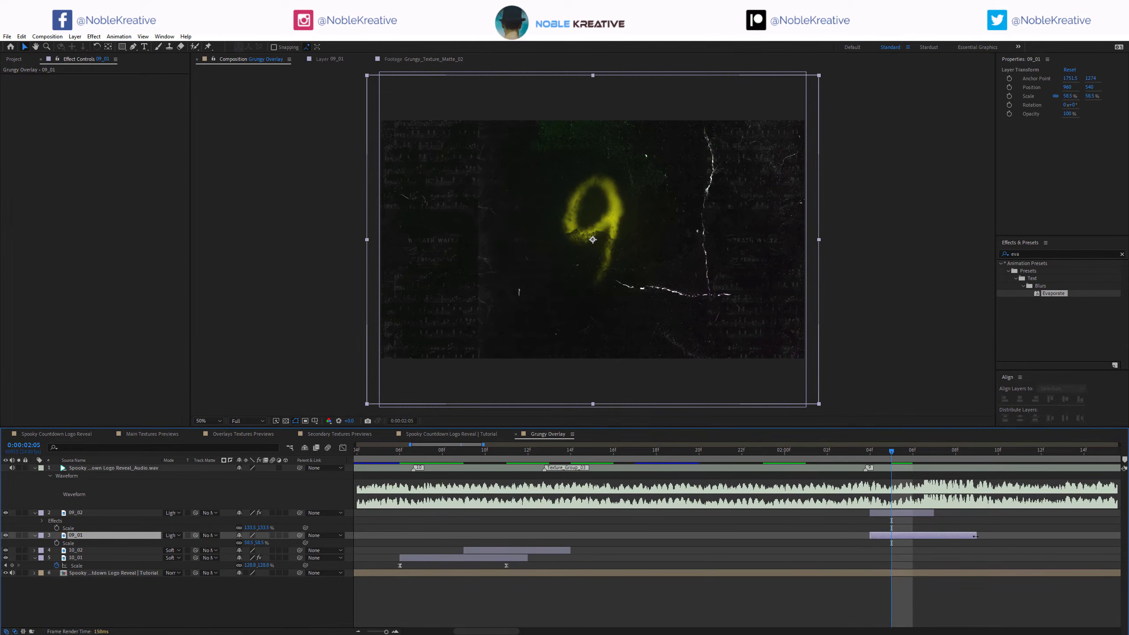
click(944, 453)
drag(953, 453, 893, 453)
click(894, 514)
drag(868, 511, 806, 513)
click(832, 458)
key(space)
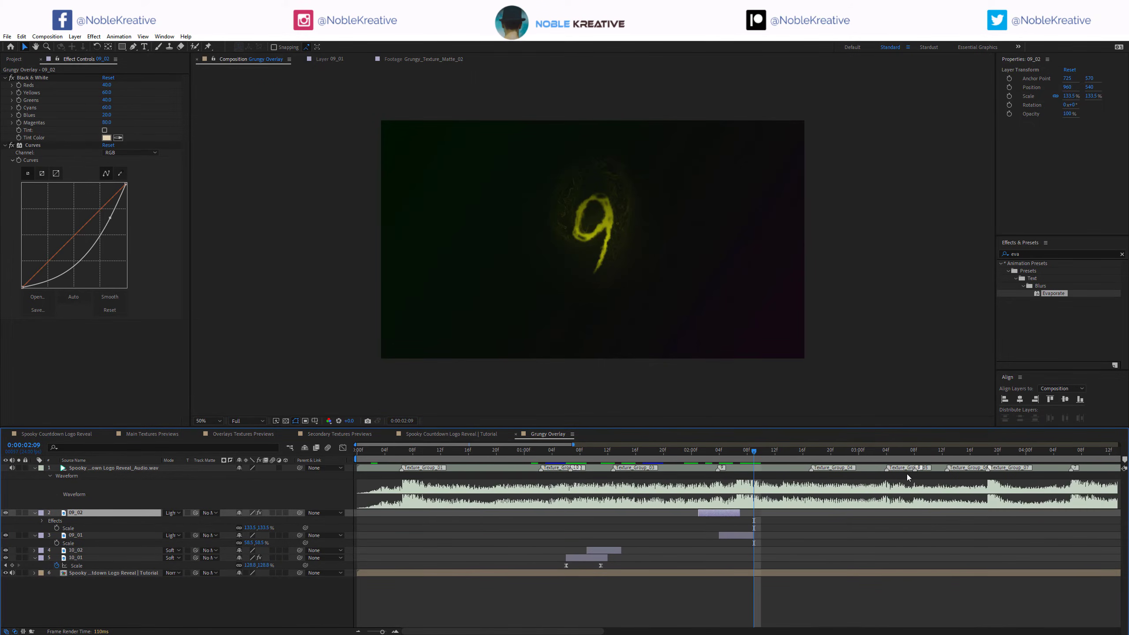
Add texture 08 at the 8 marker at 0:00:03:08, end it around 0:00:03:11, and set its blending mode to Add.
click(815, 451)
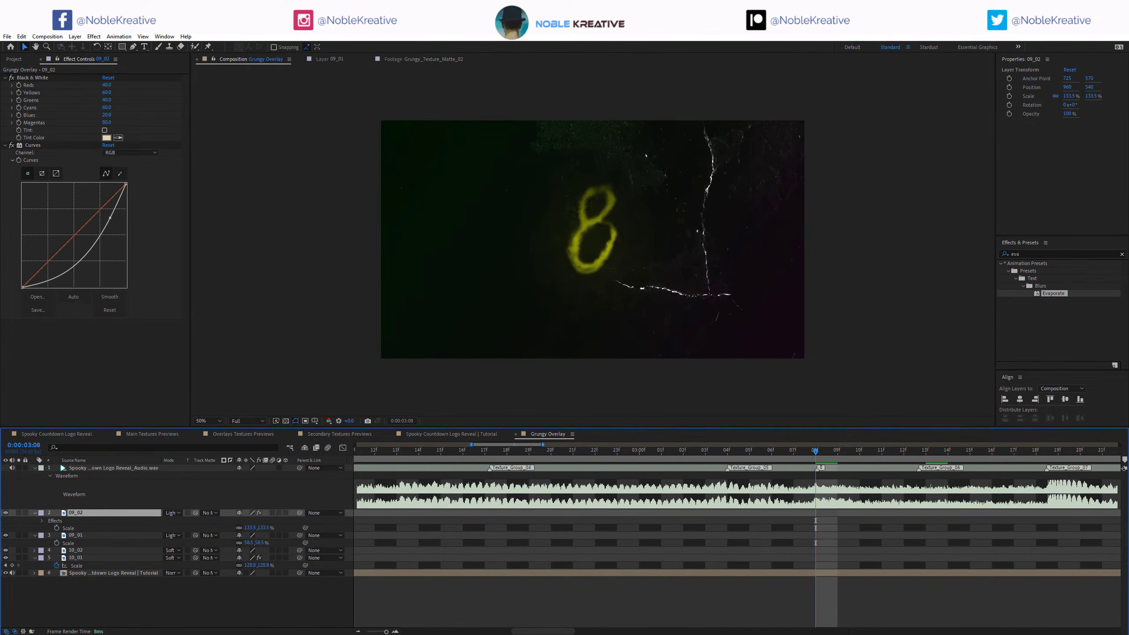
key(ctrl+0)
click(66, 316)
drag(65, 315, 886, 511)
key(alt+bracketright)
click(173, 513)
click(209, 222)
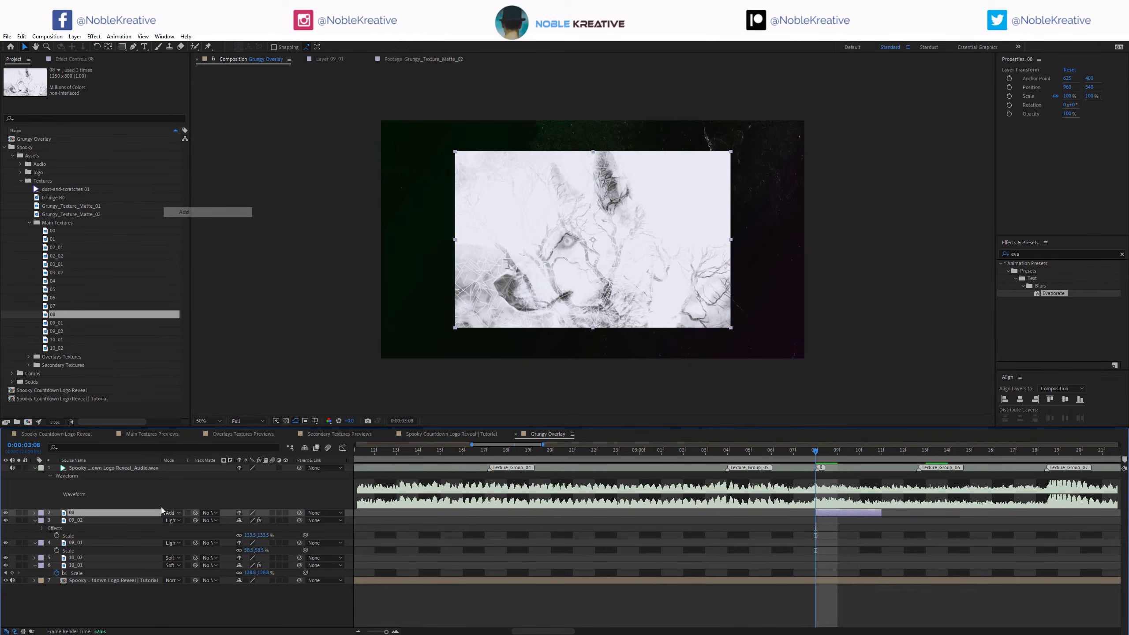
Scale the 08 layer up to 156% and apply the Invert effect to it.
key(s)
drag(260, 523, 285, 526)
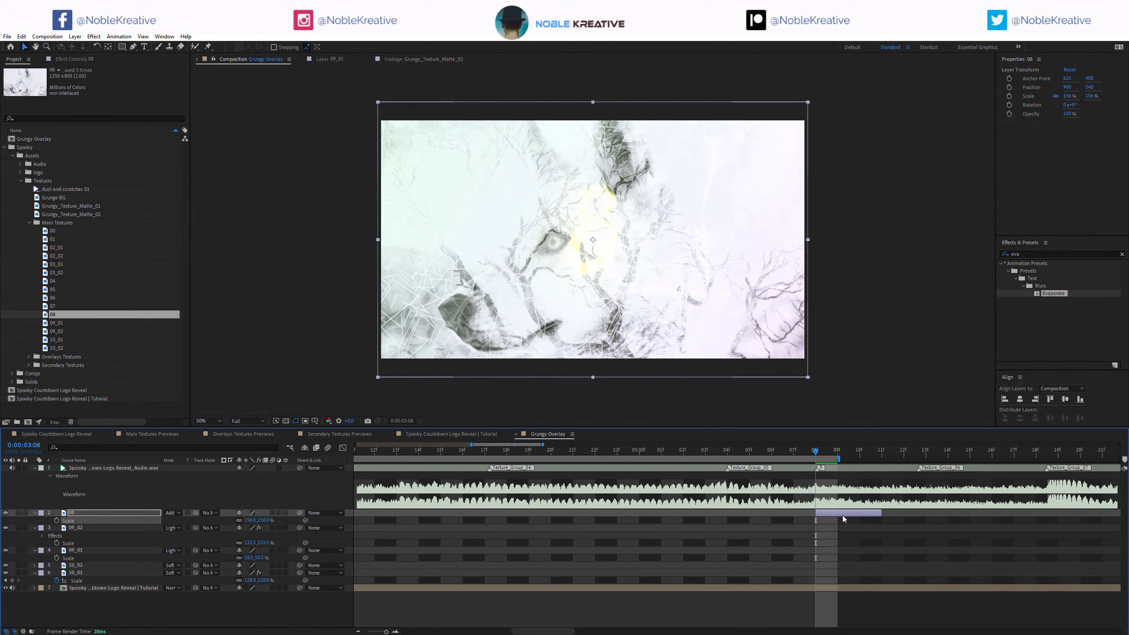
key(ctrl+space)
text(inv)
key(Return)
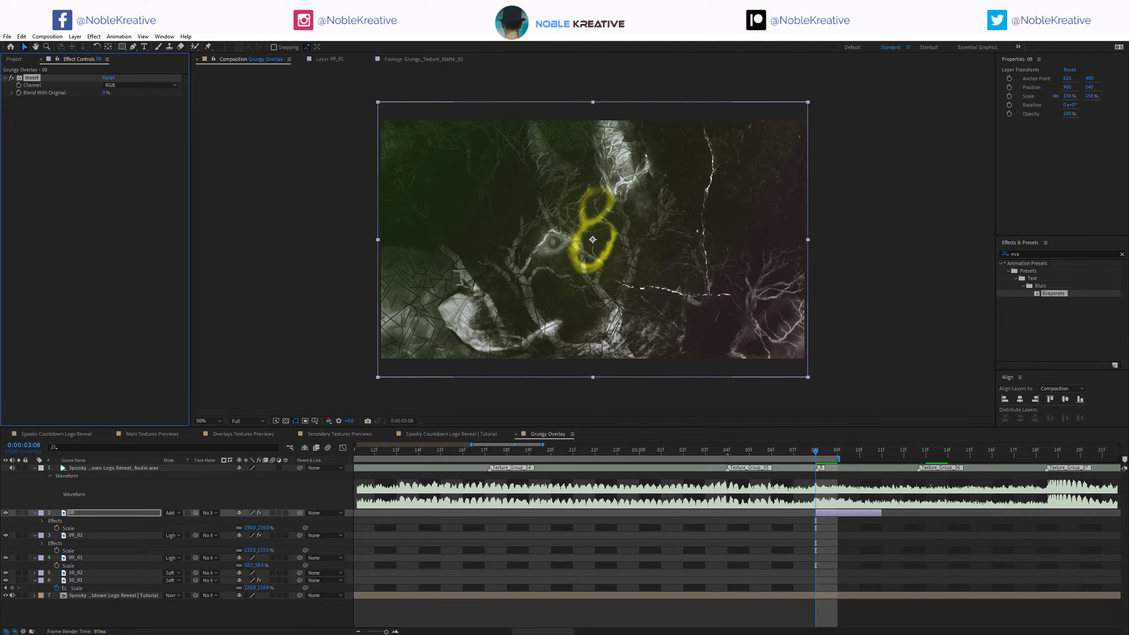
click(727, 475)
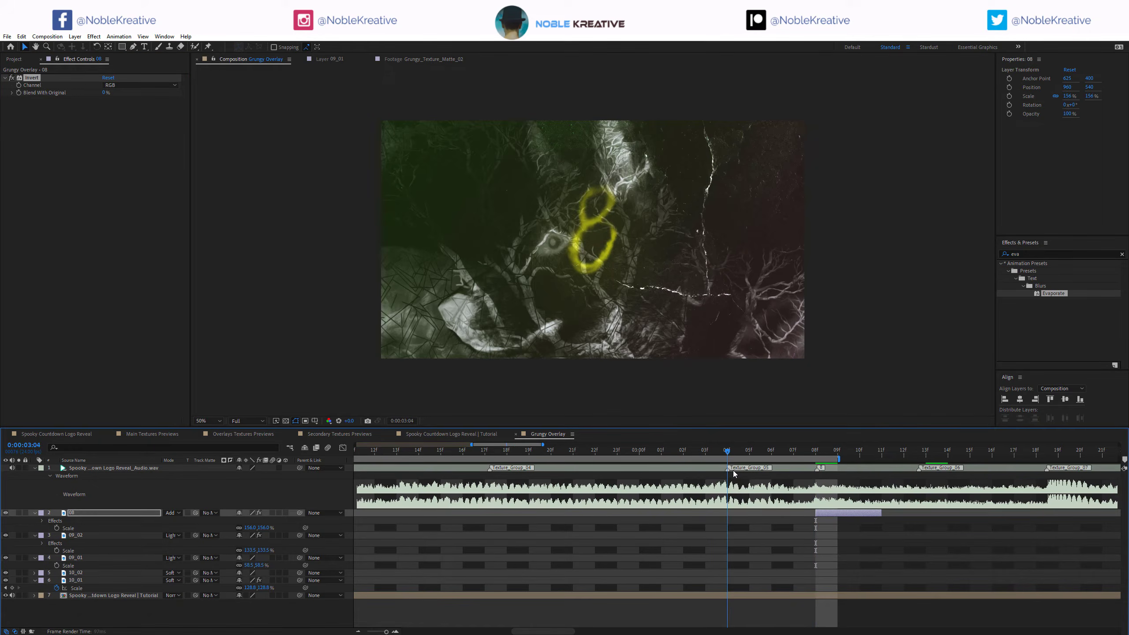
Add Texture_Group_05 at its audio marker, ending it at 0:00:03:04 and extending its start back to about 0:00:03:02.
click(15, 59)
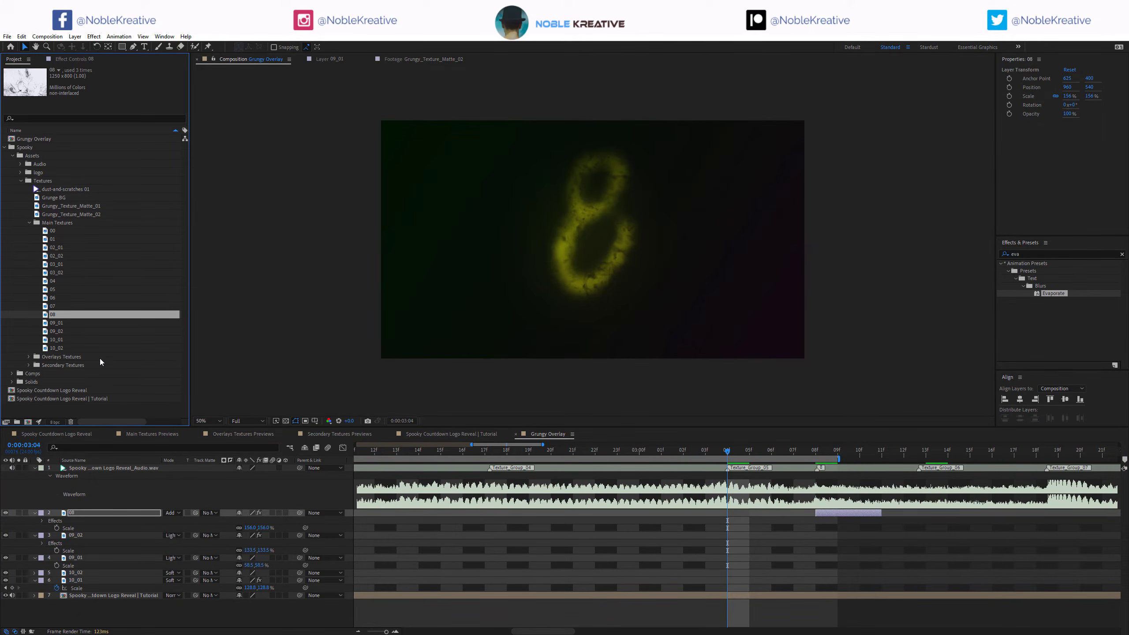
click(27, 366)
scroll(56, 323, down, 5)
click(71, 247)
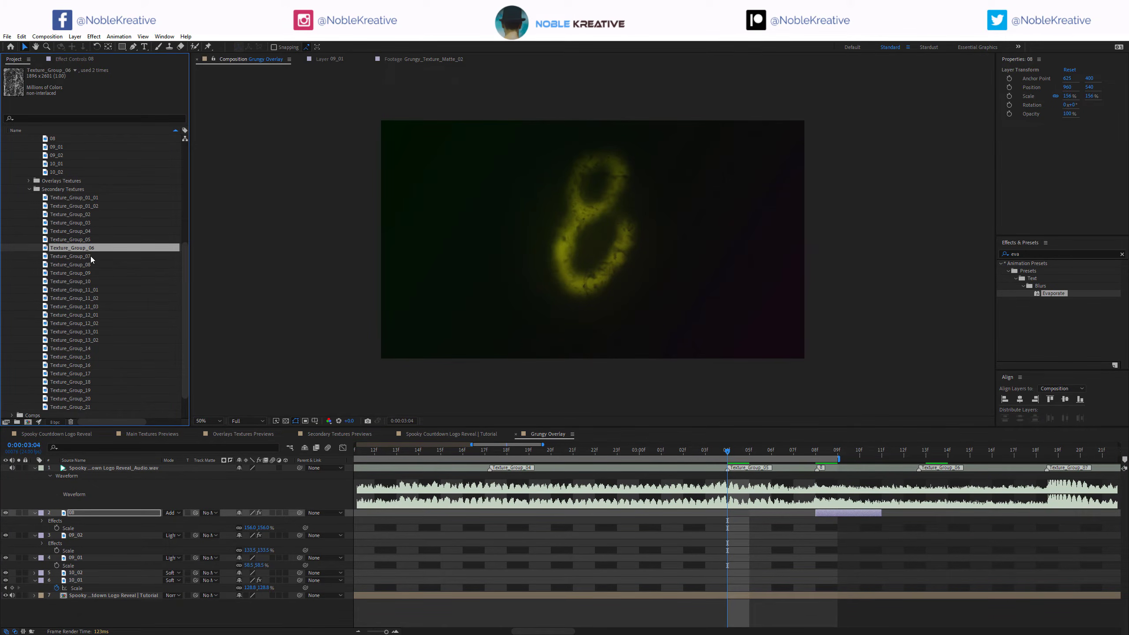
click(99, 240)
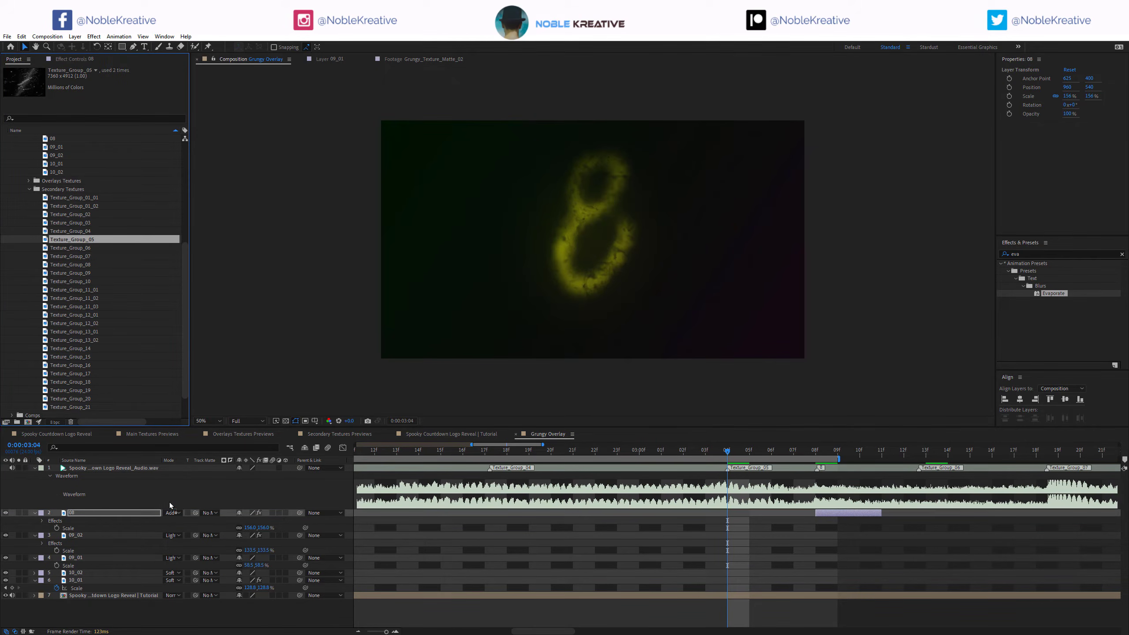
key(ctrl+slash)
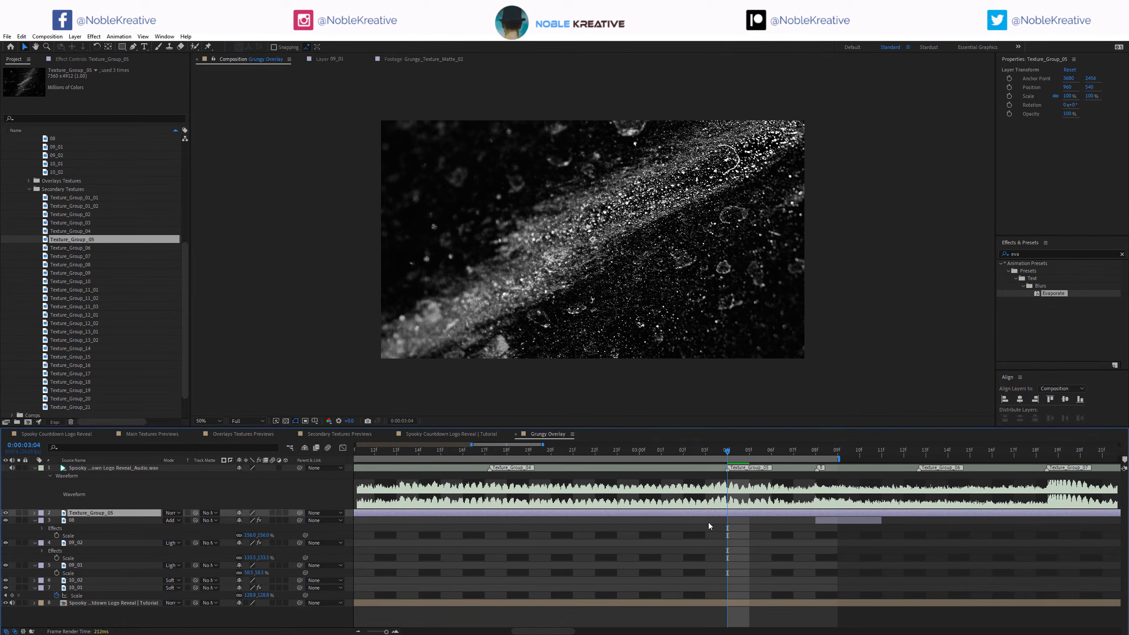
key(alt+bracketleft)
key(alt+bracketright)
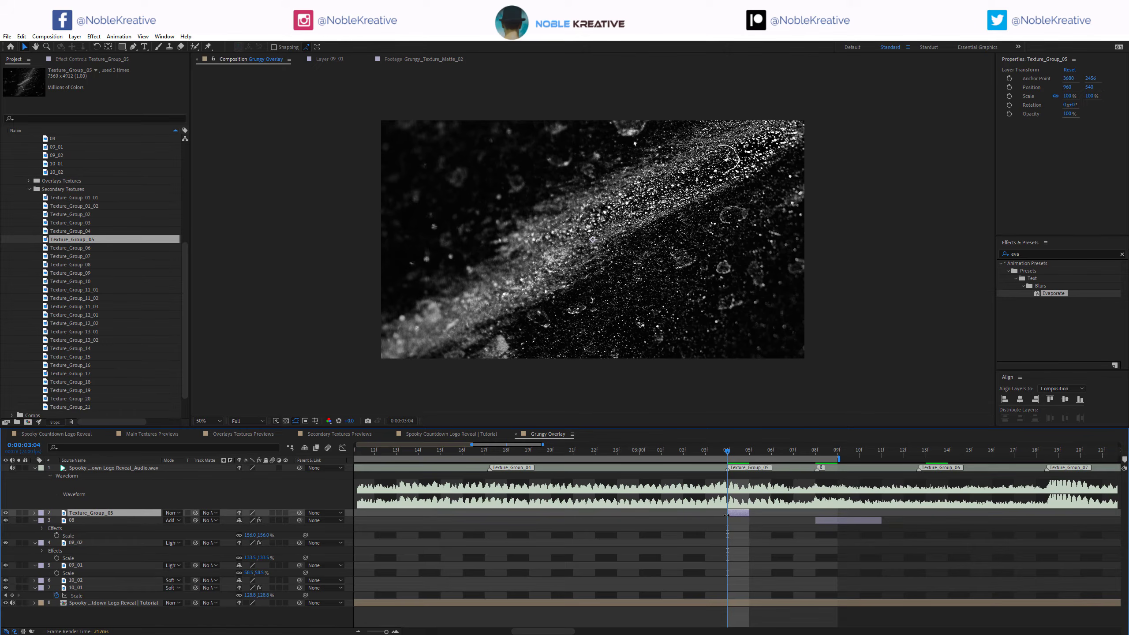
drag(729, 515, 687, 519)
Set the Texture_Group_05 layer's blending mode to Color Dodge, trying Multiply and Color Burn first, and check the surrounding frames.
click(177, 513)
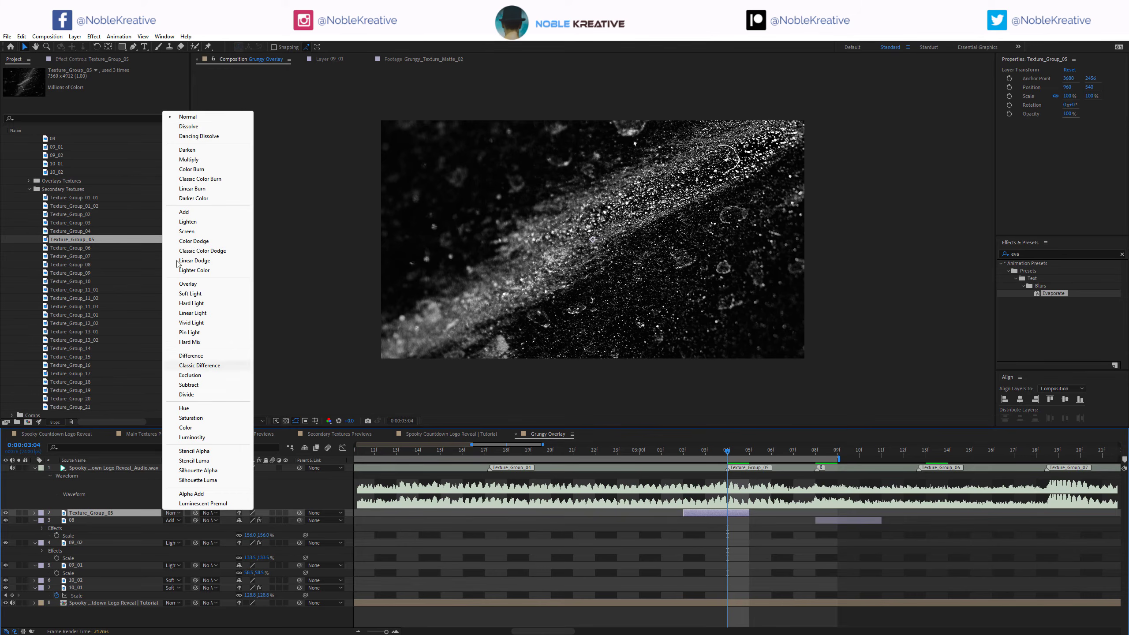
click(191, 158)
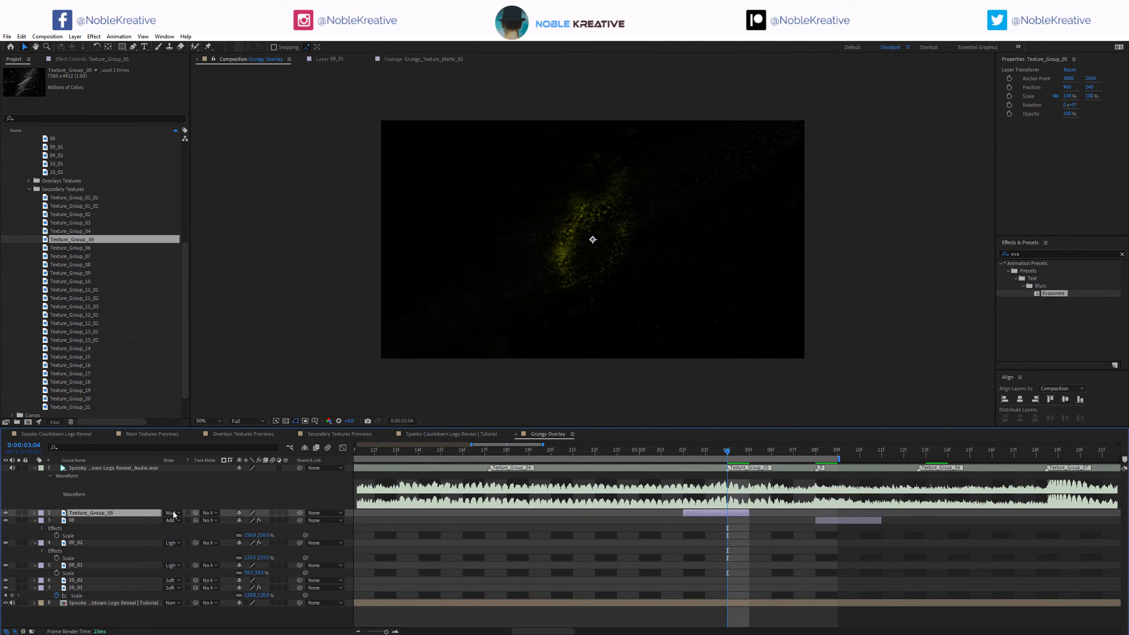
click(173, 514)
click(191, 169)
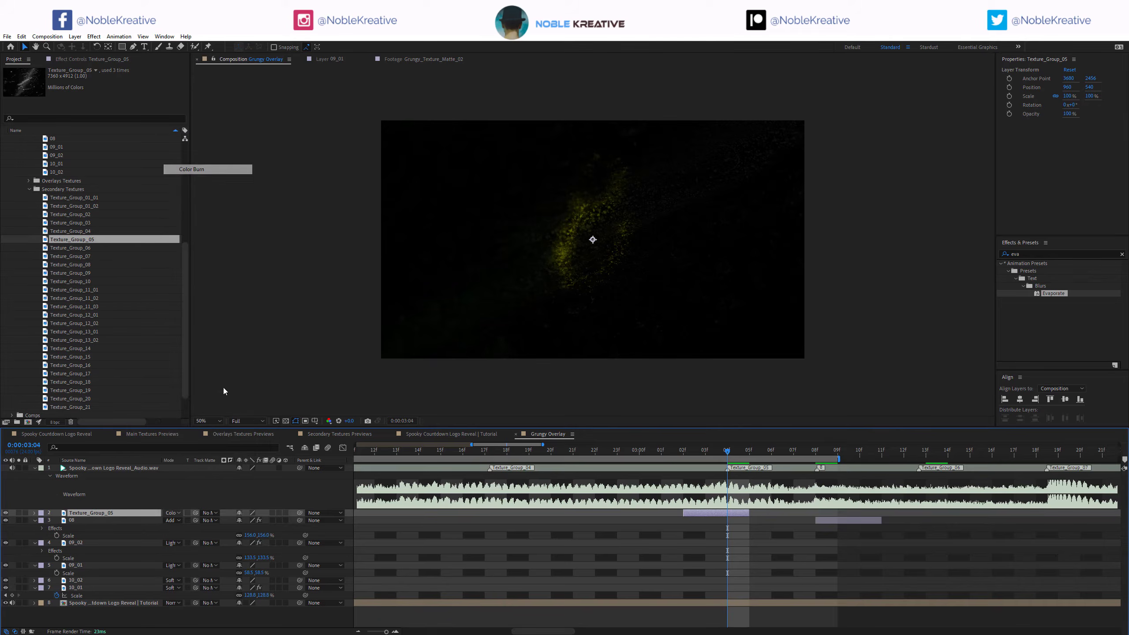
click(178, 512)
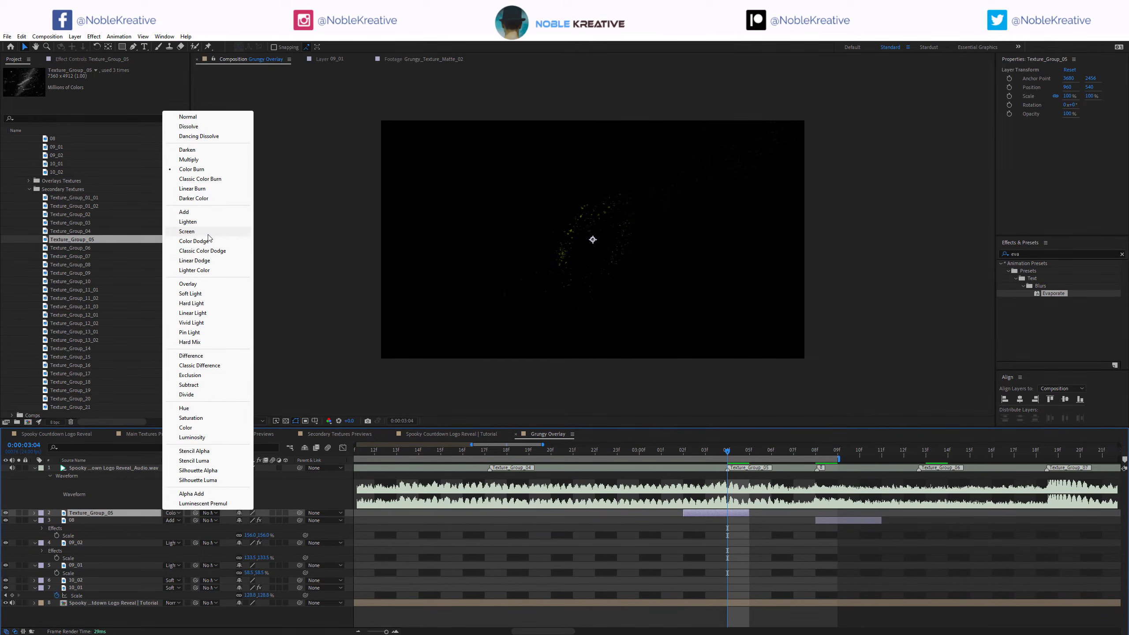
click(194, 241)
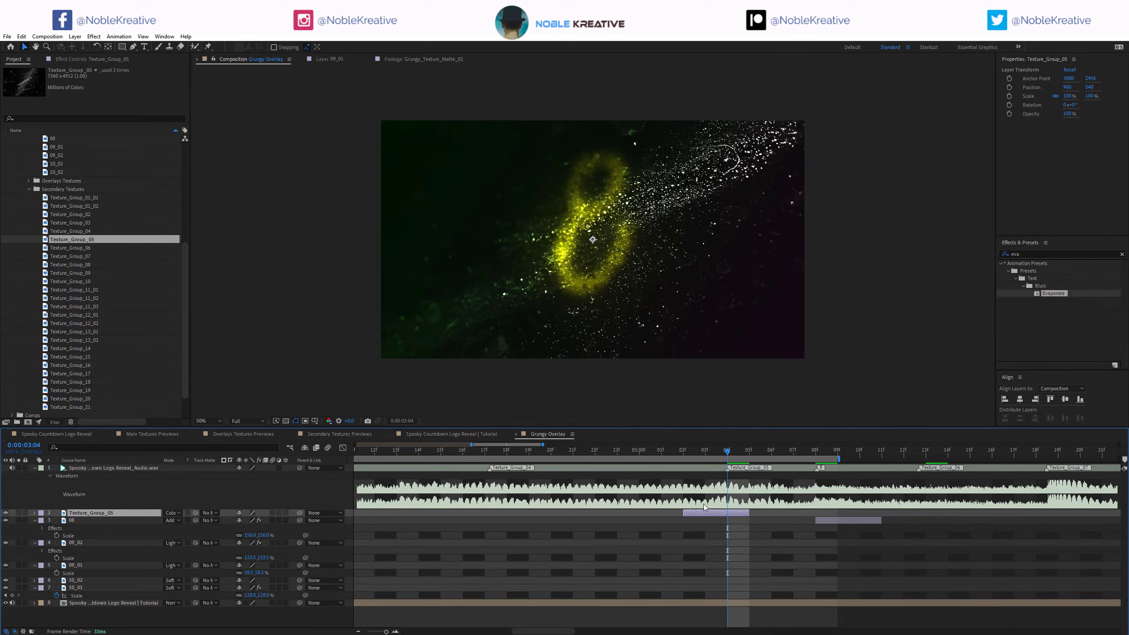
key(Page_Up)
key(Page_Up)
key(Page_Up)
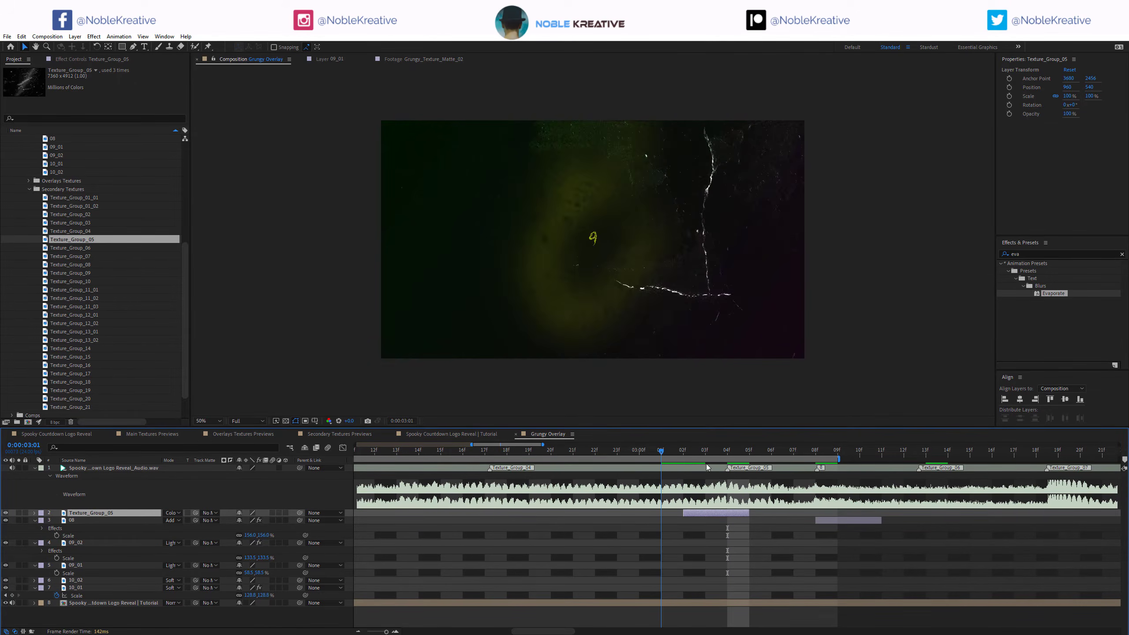
key(Page_Down)
key(Page_Down)
key(Page_Down)
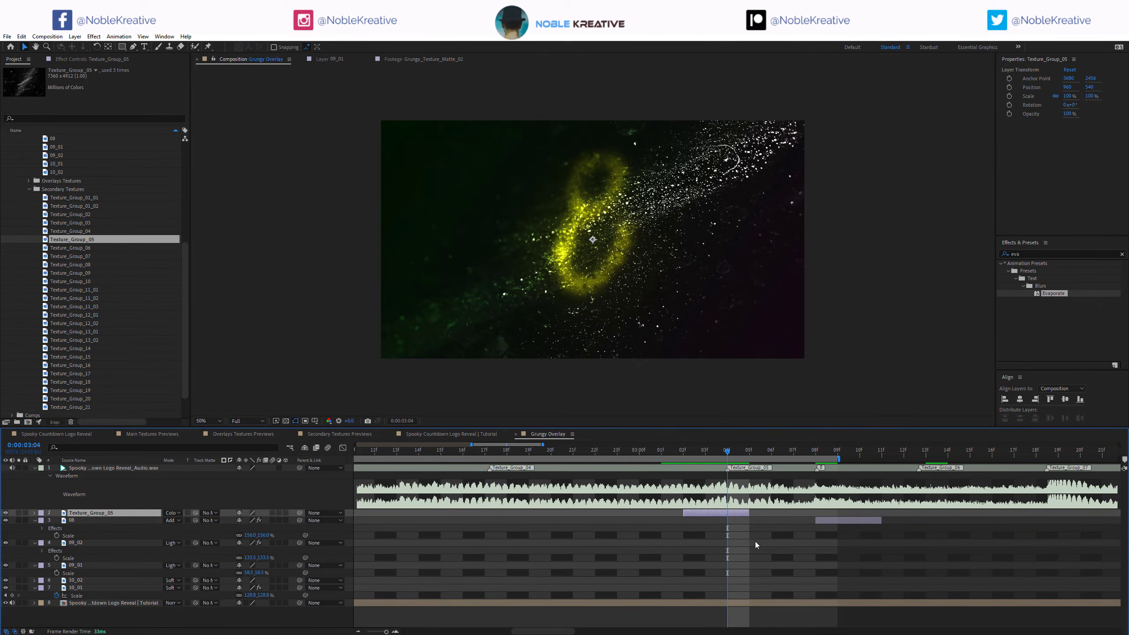
Search the project for "grungy" and open the Grungy_Texures_Overlays 02 composition.
scroll(755, 542, down, 5)
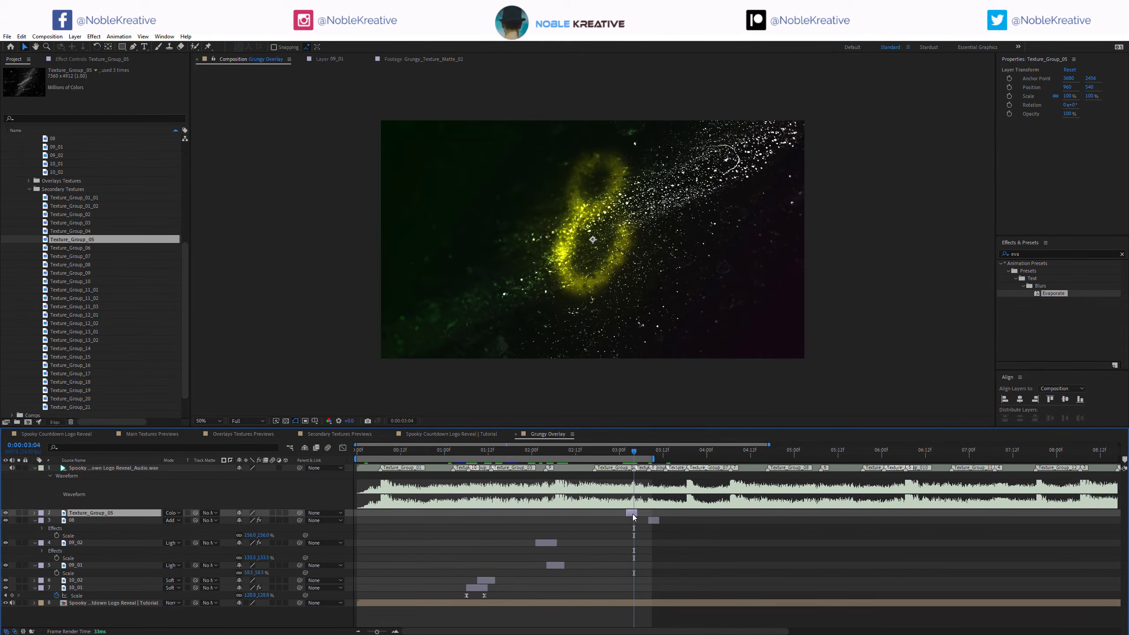
scroll(633, 516, down, 3)
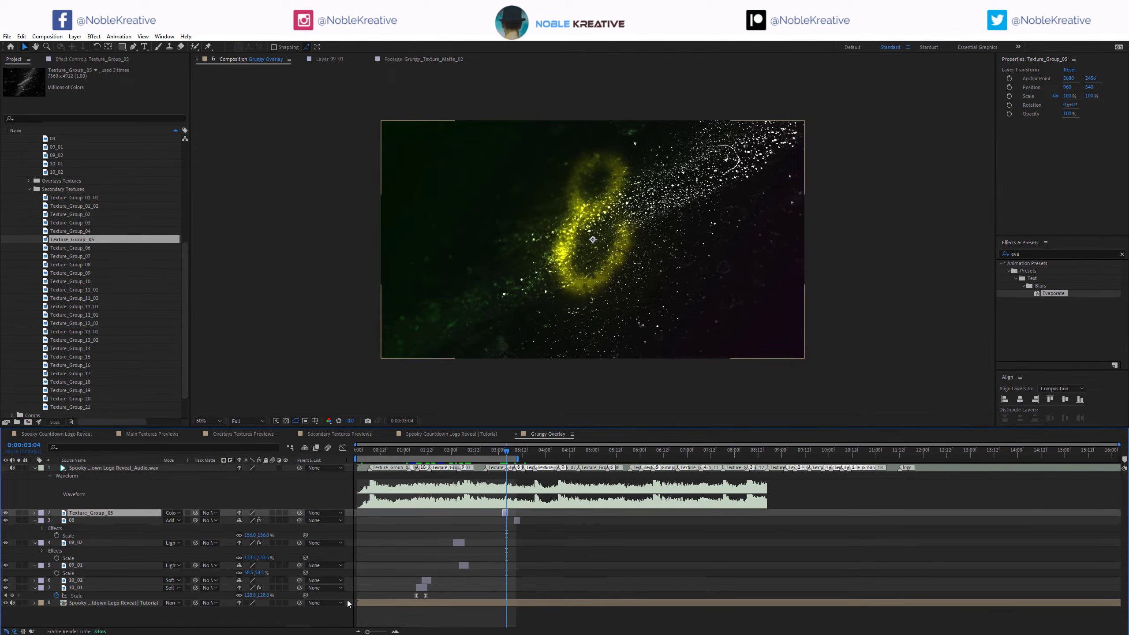
click(36, 117)
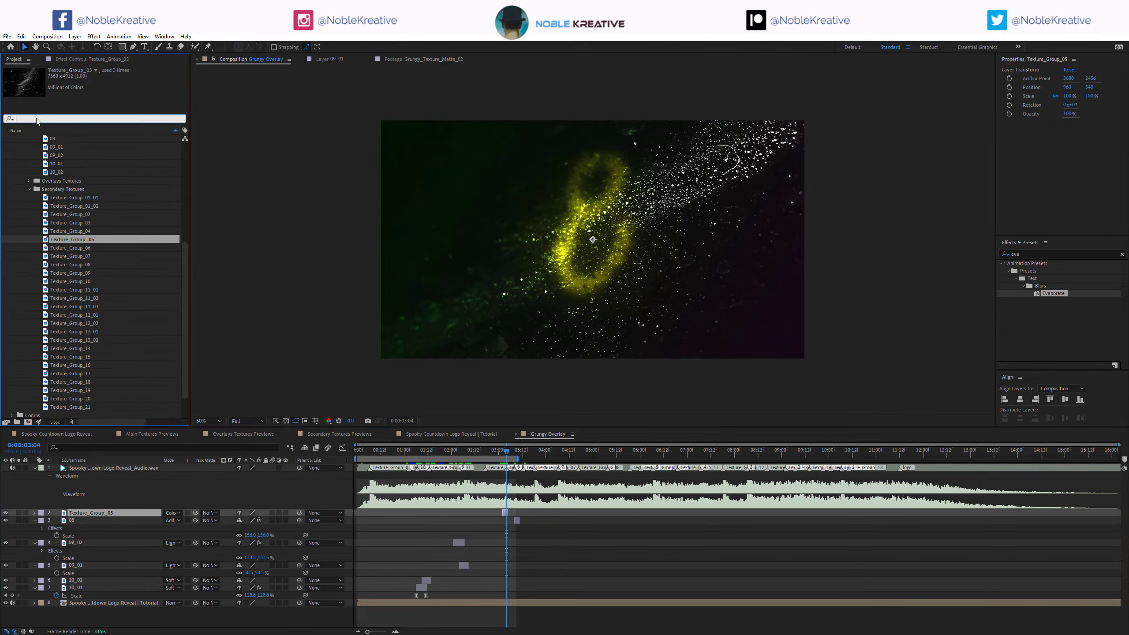
text(gr)
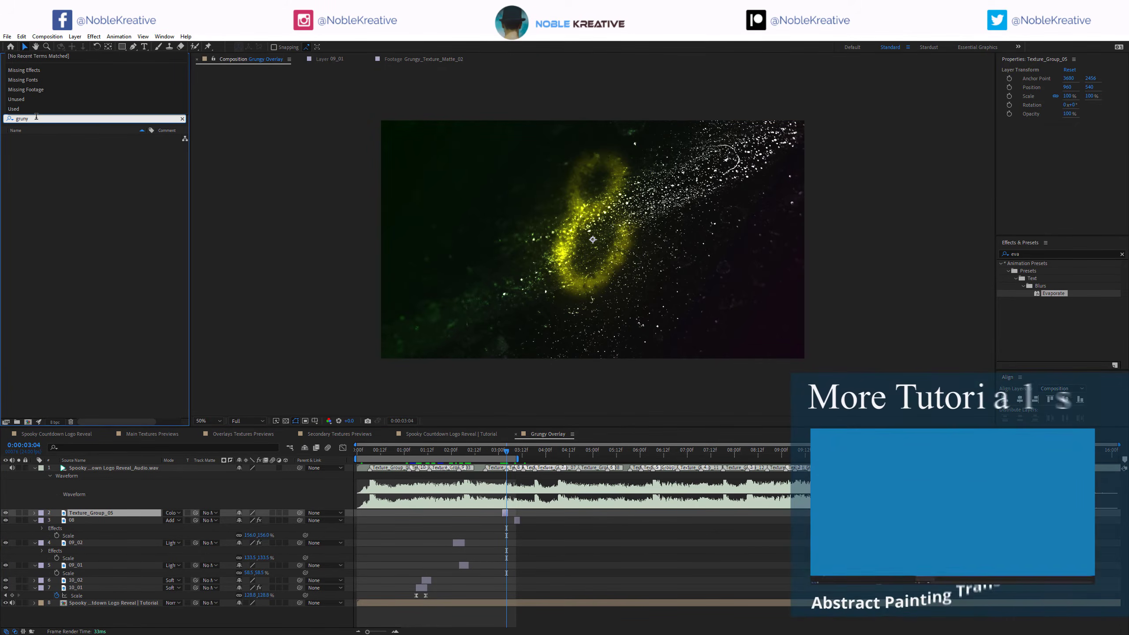
text(ungy)
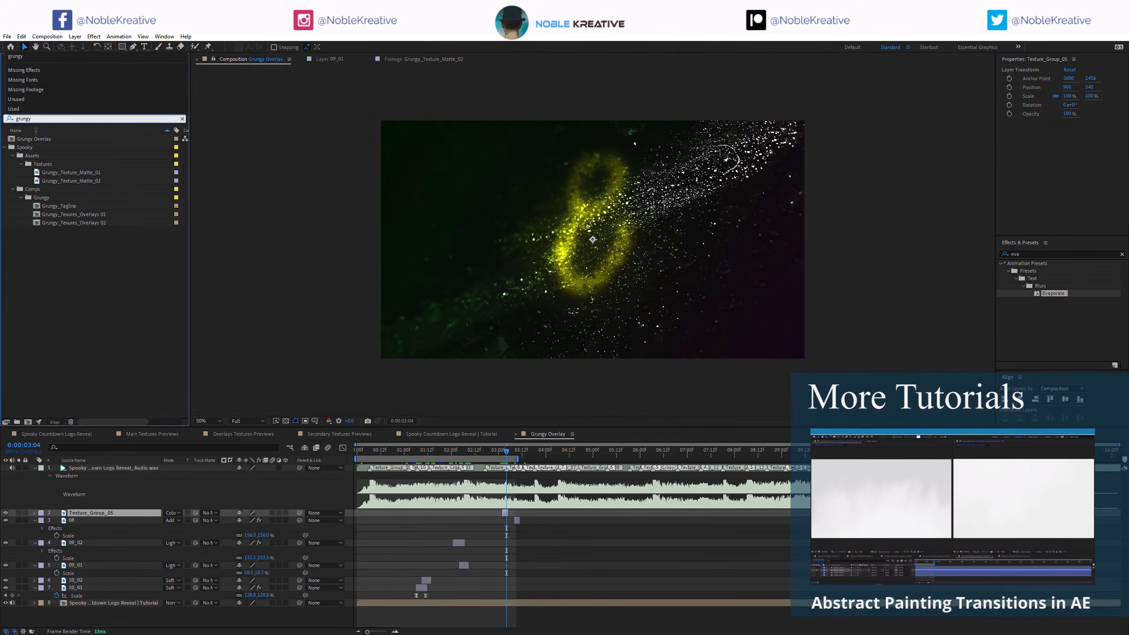
double_click(92, 223)
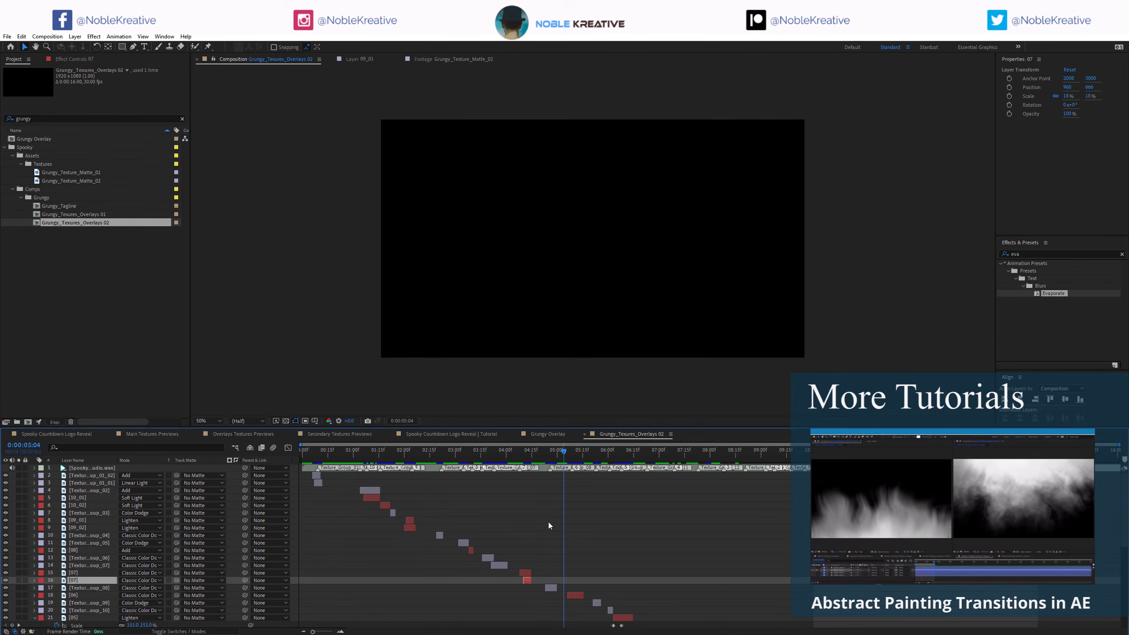
Examine the layer timing, blending modes and the 05 layer's effects in the Grungy_Texures_Overlays 02 composition.
click(369, 452)
scroll(667, 583, down, 7)
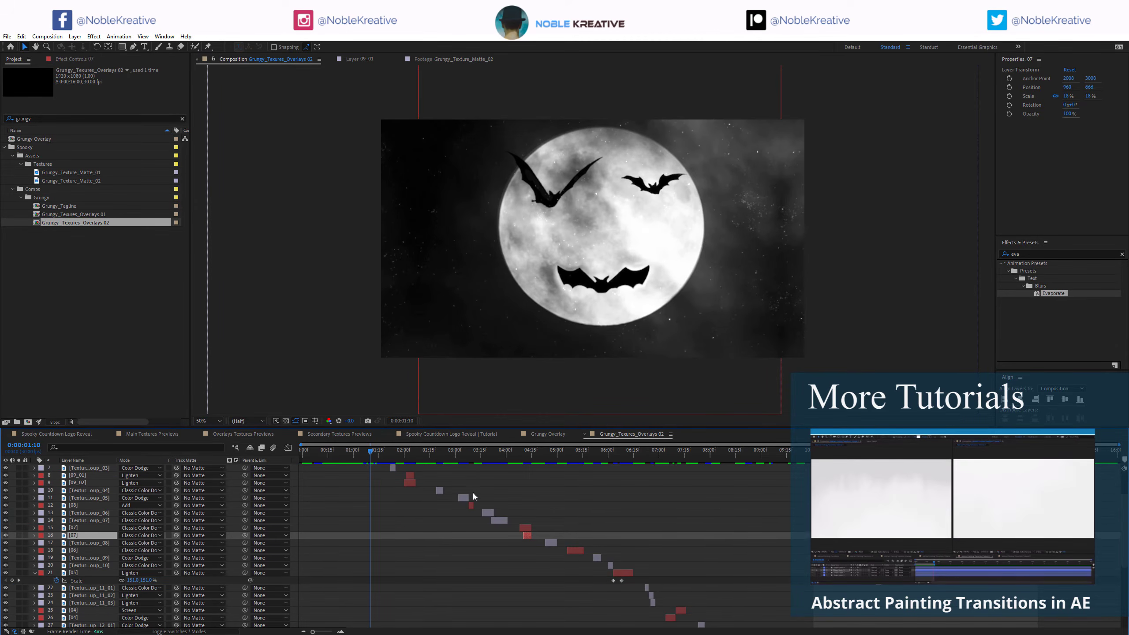
click(829, 452)
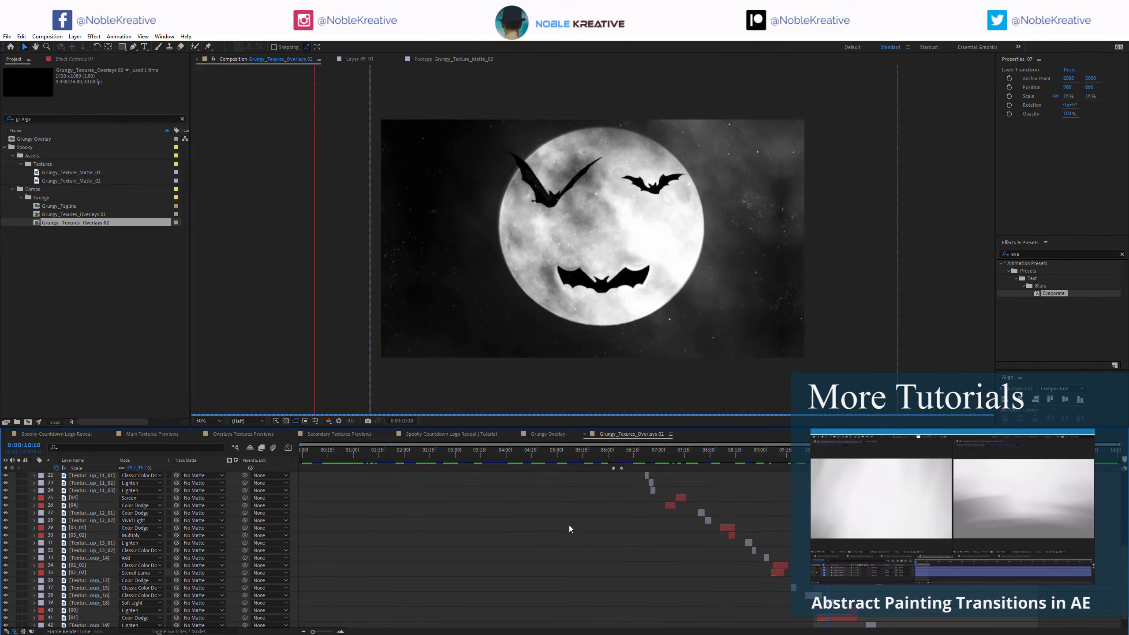
scroll(569, 526, up, 4)
click(612, 449)
click(622, 551)
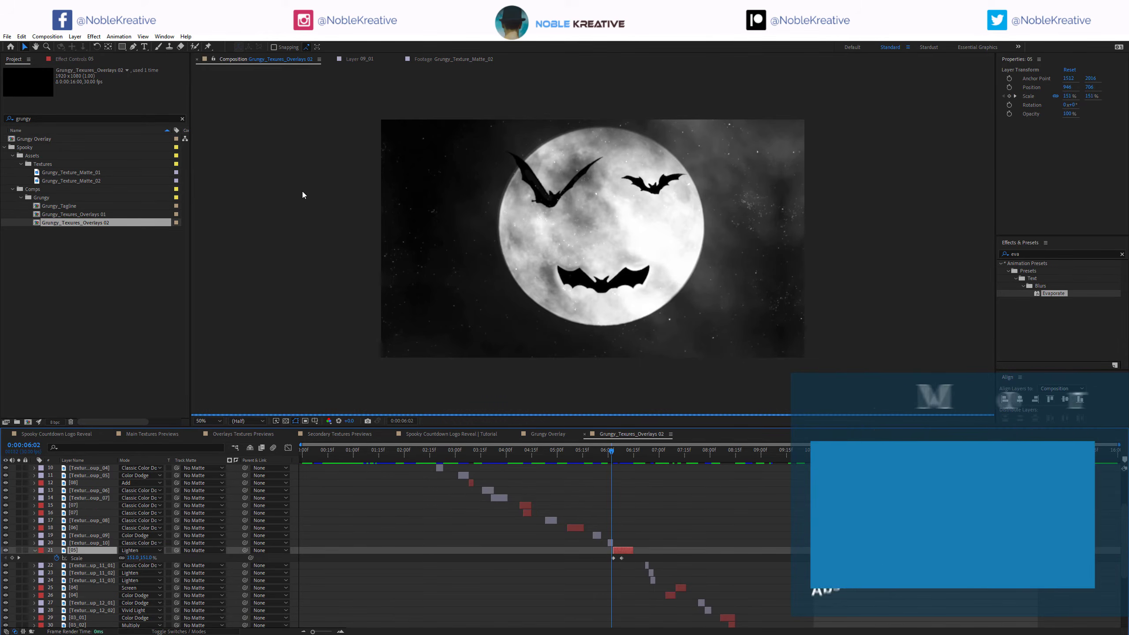
click(84, 57)
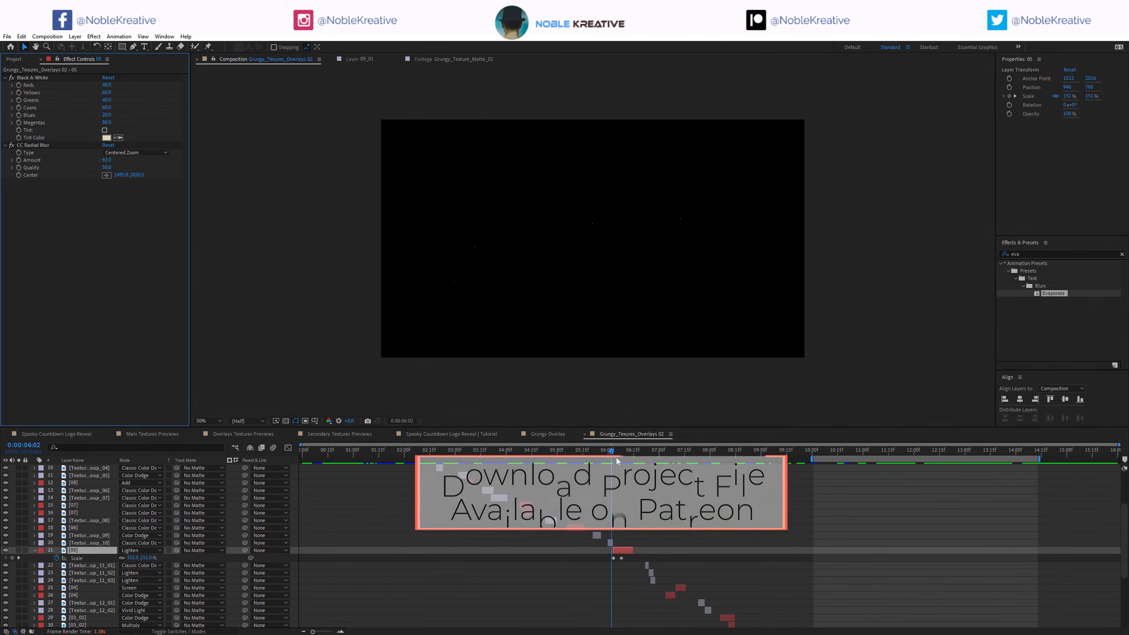
drag(612, 451, 679, 451)
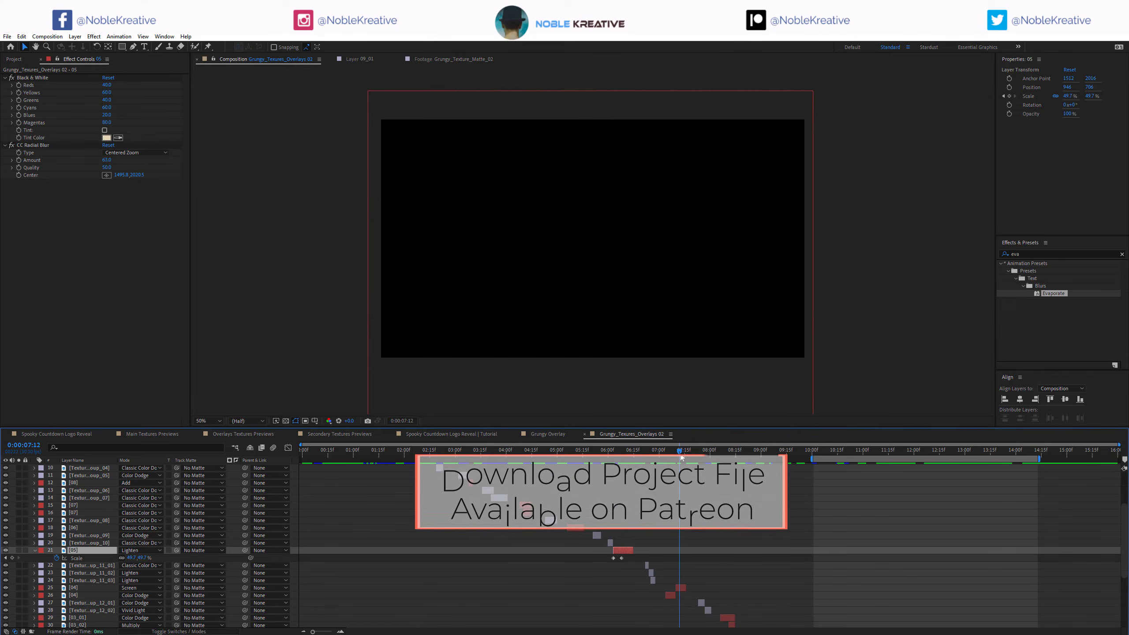
click(666, 459)
scroll(218, 610, down, 5)
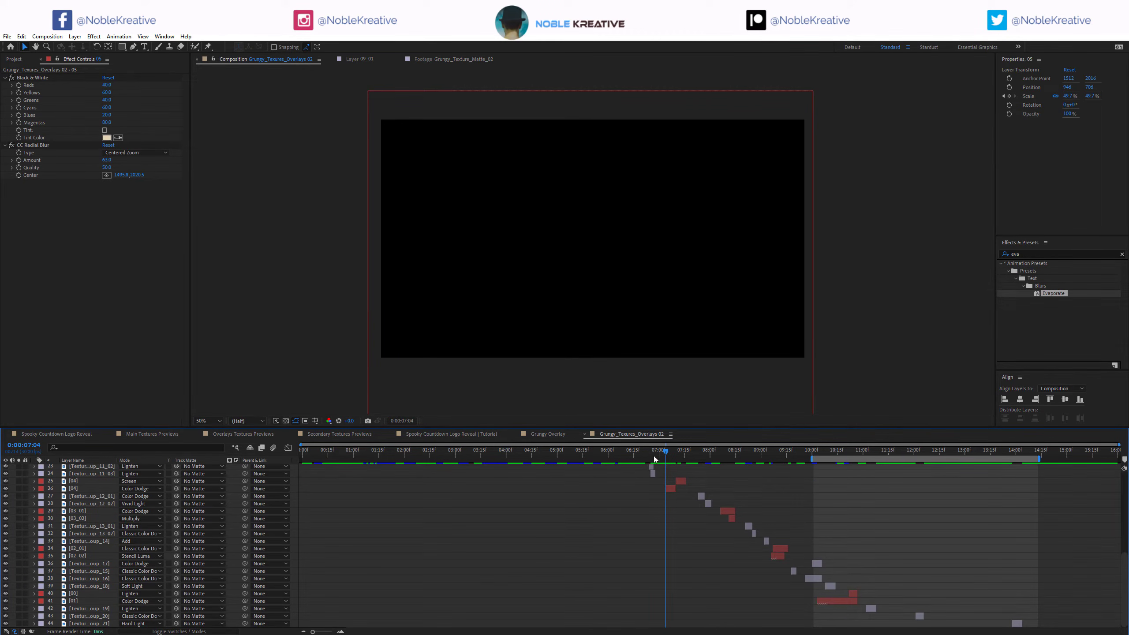
Add Grungy_Texures_Overlays 01 and 02 as the uppermost layers of the Spooky Countdown Logo Reveal | Tutorial composition.
right_click(294, 501)
click(346, 531)
click(451, 433)
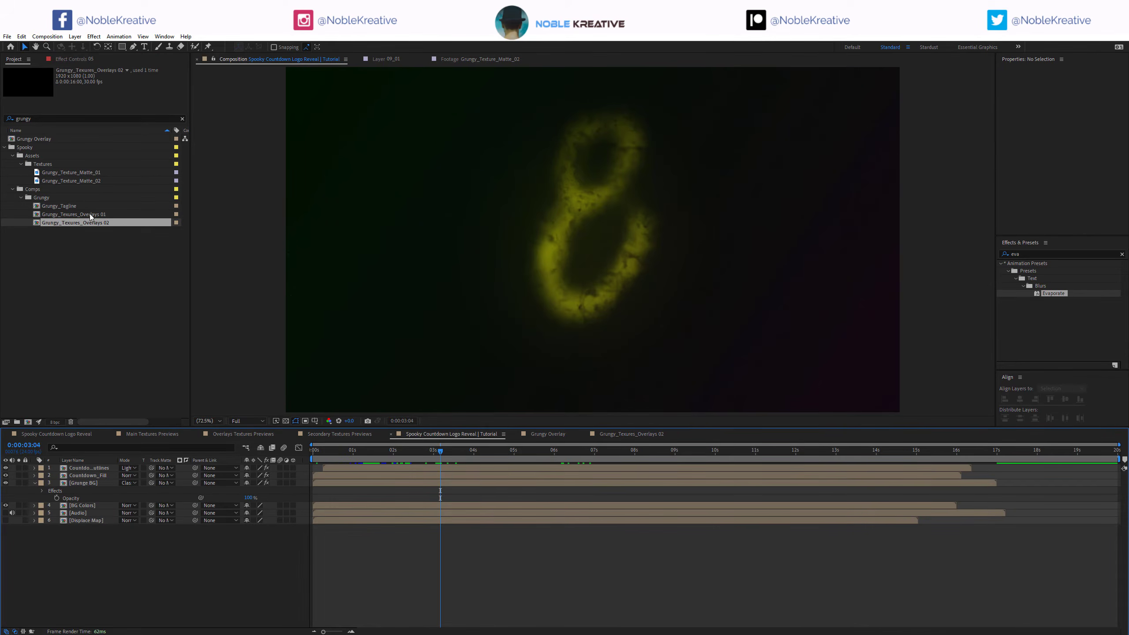
ctrl+click(90, 213)
drag(90, 214, 95, 467)
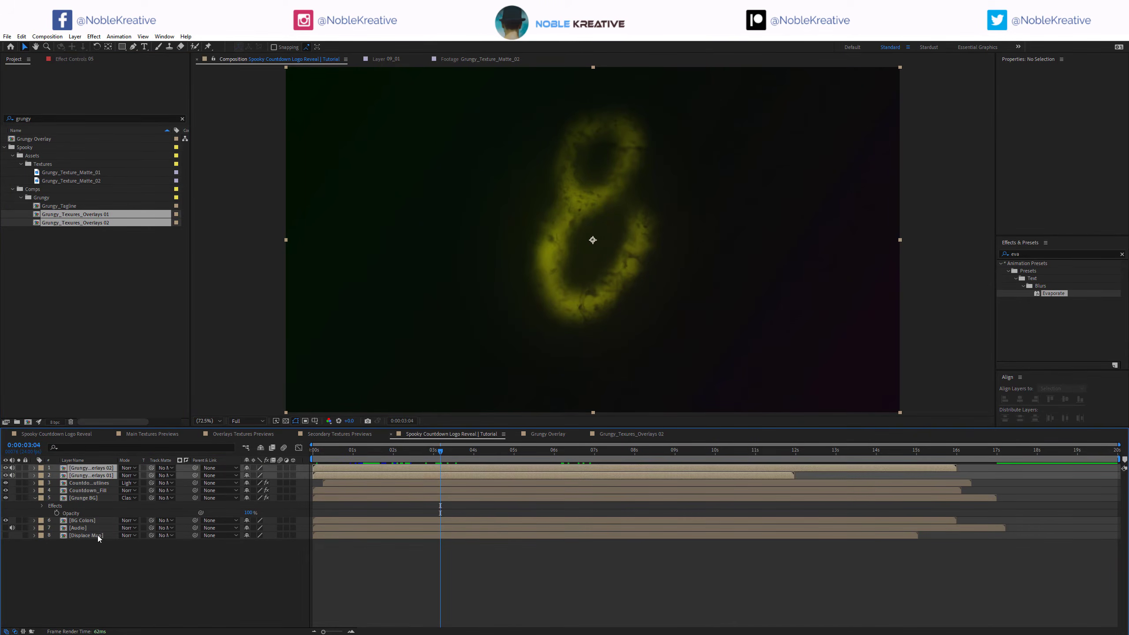
Examine the overlay textures across the Grungy_Texures_Overlays 01 timeline, and close the opened overlay compositions.
double_click(92, 475)
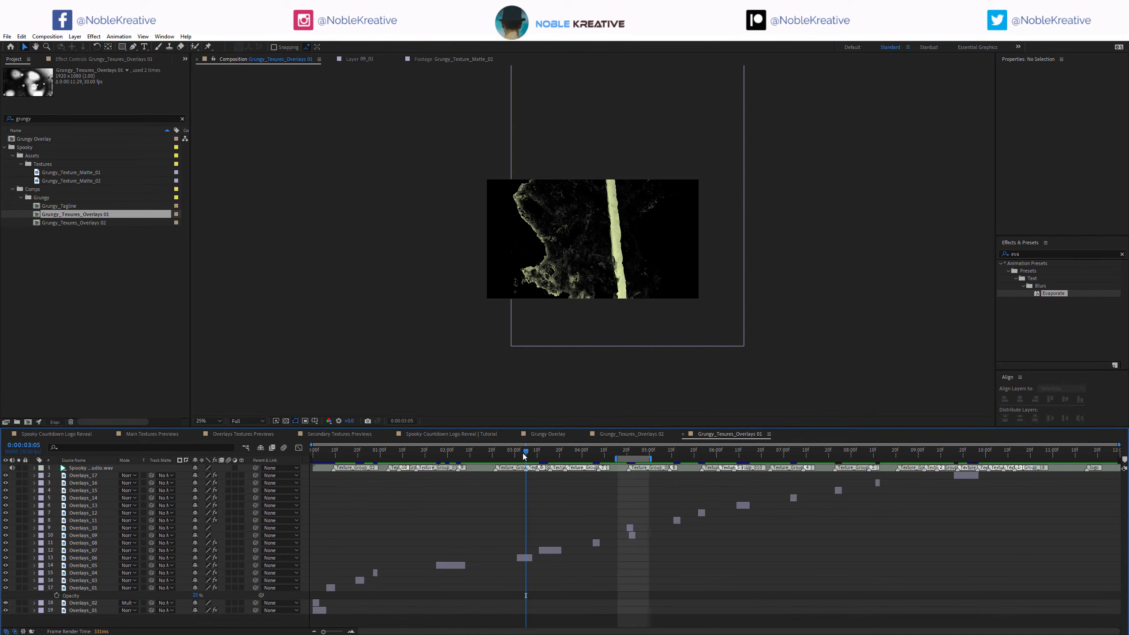
drag(524, 452, 554, 453)
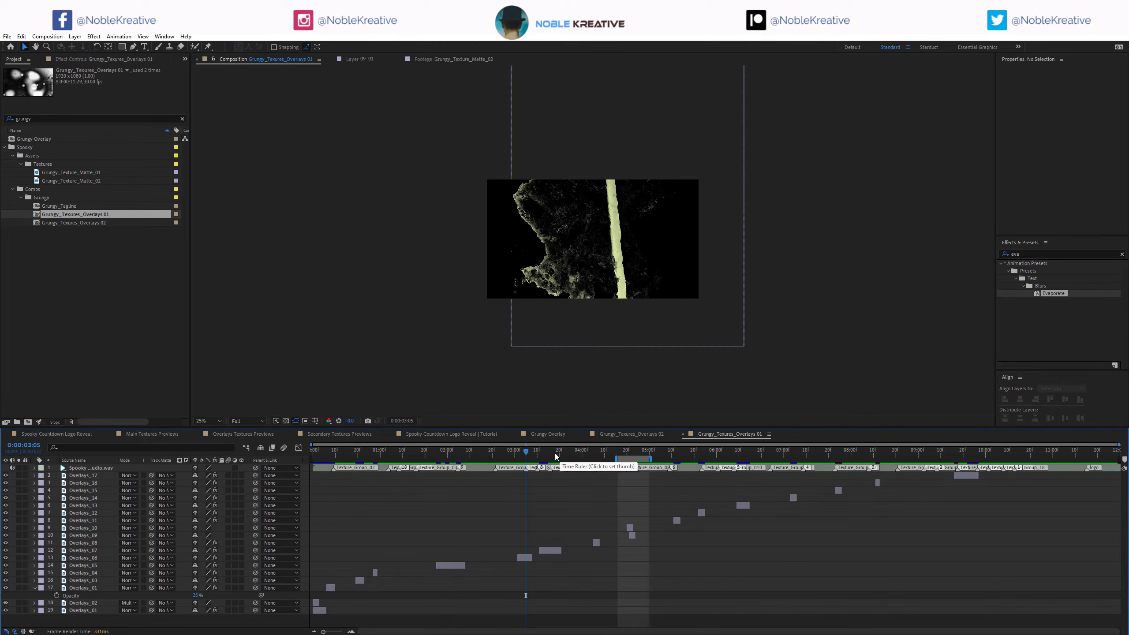
click(598, 454)
click(629, 454)
click(684, 452)
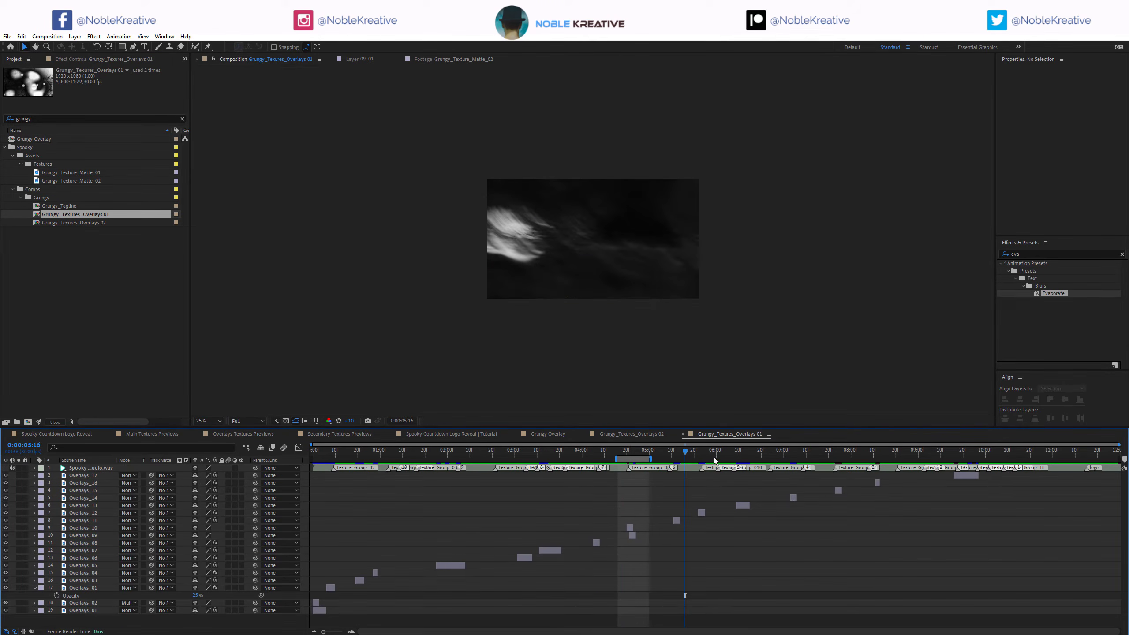
click(703, 453)
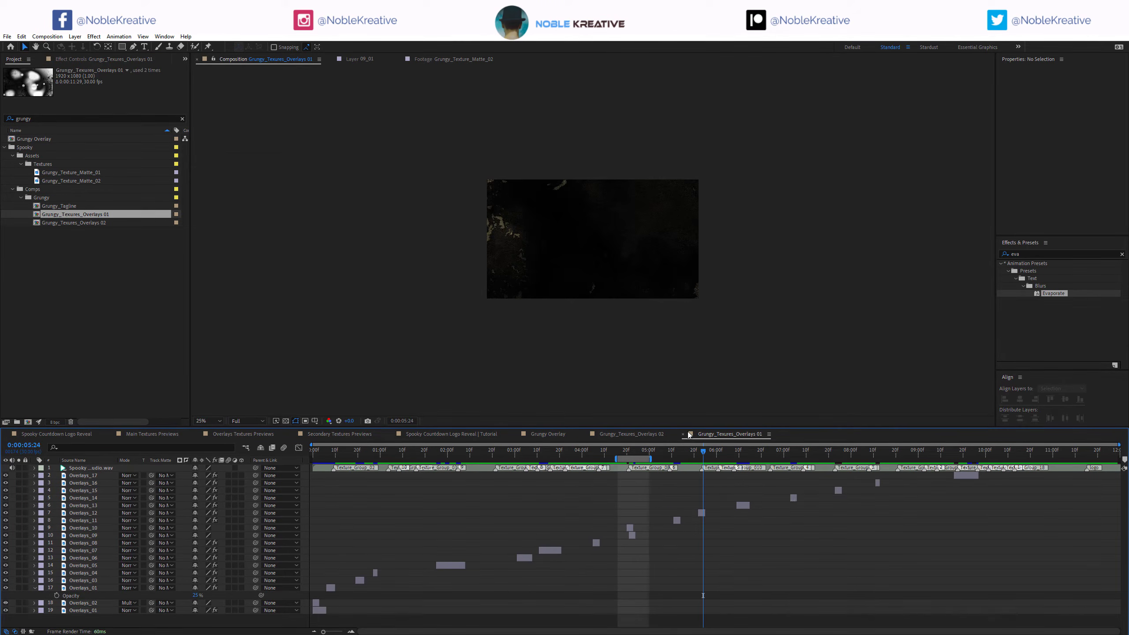
key(ctrl+w)
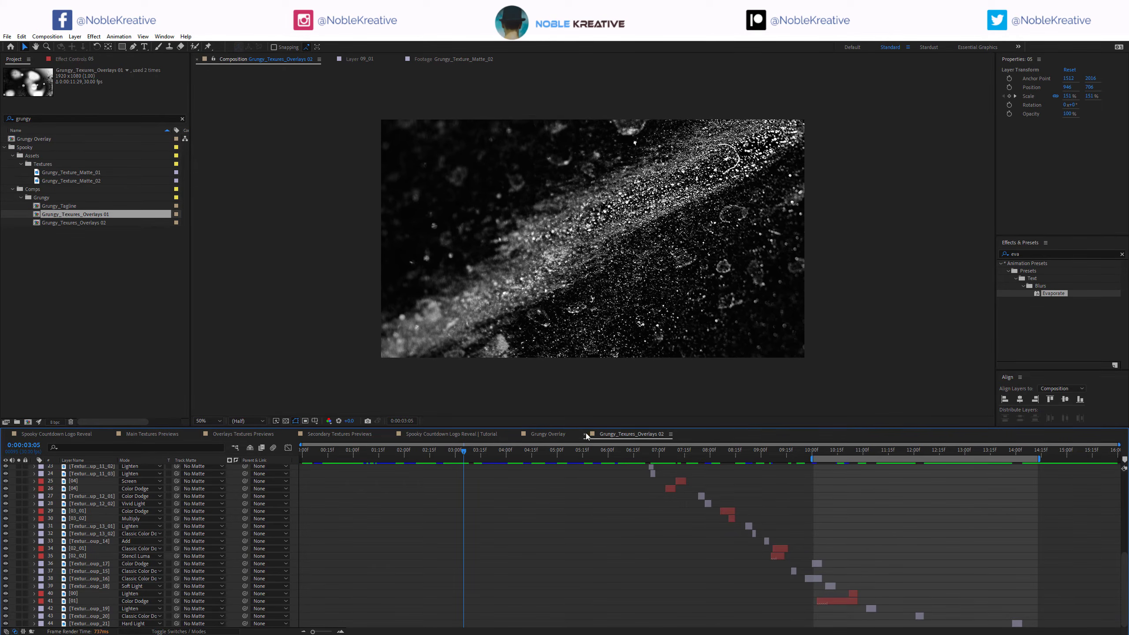
key(ctrl+w)
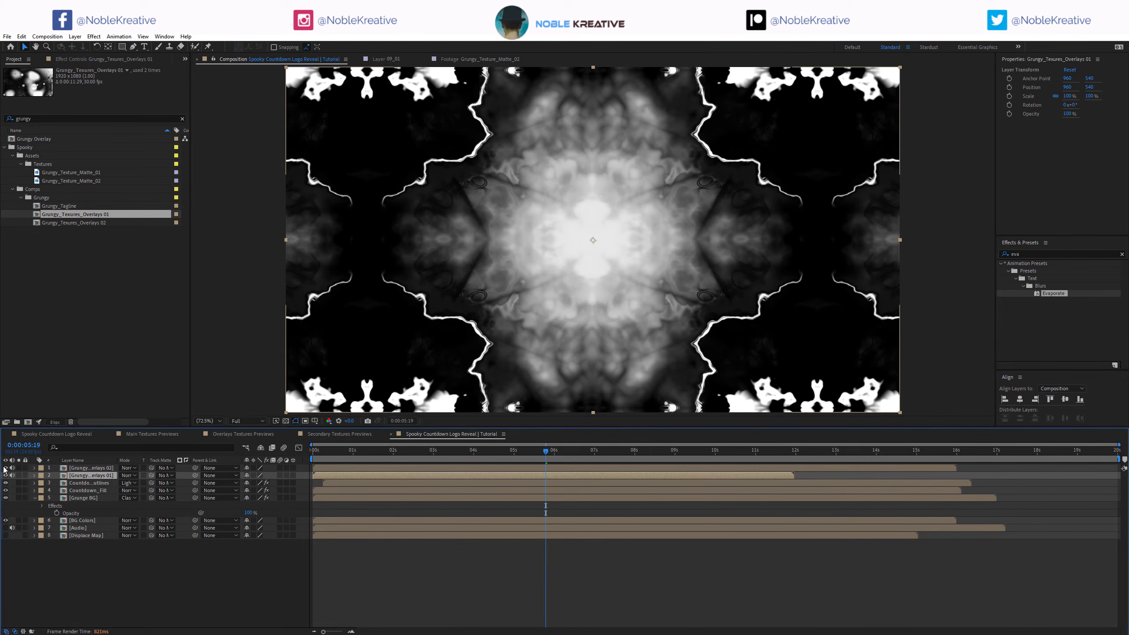
Hide the Grungy_Texures_Overlays 02 layer and set the Grungy_Texures_Overlays 01 layer's blending mode to Screen.
drag(12, 468, 6, 475)
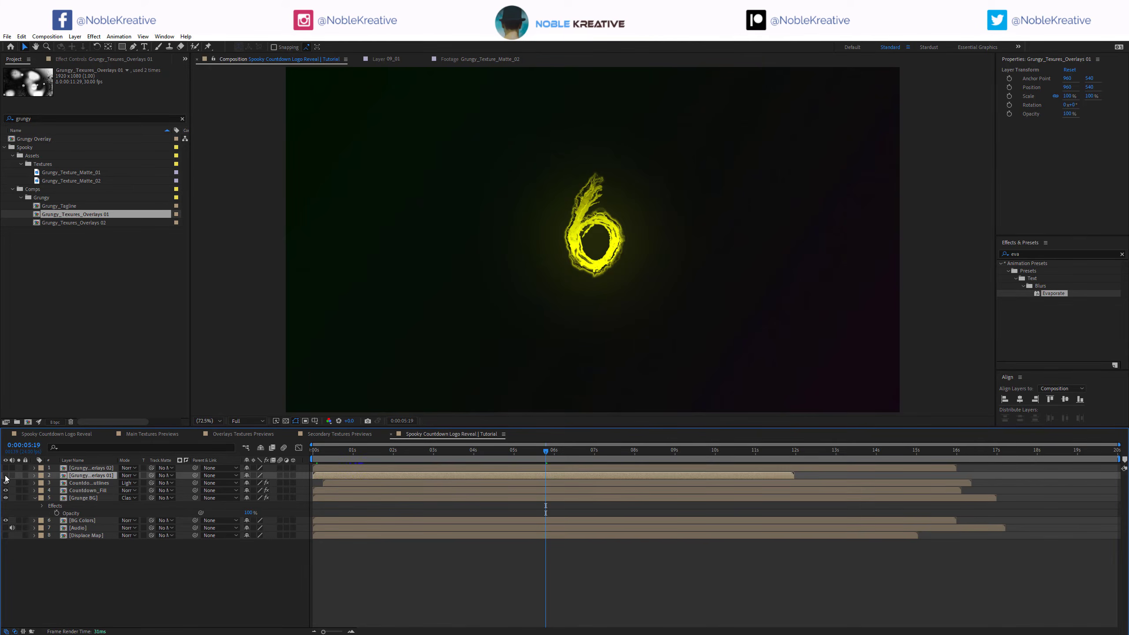
click(6, 476)
click(129, 475)
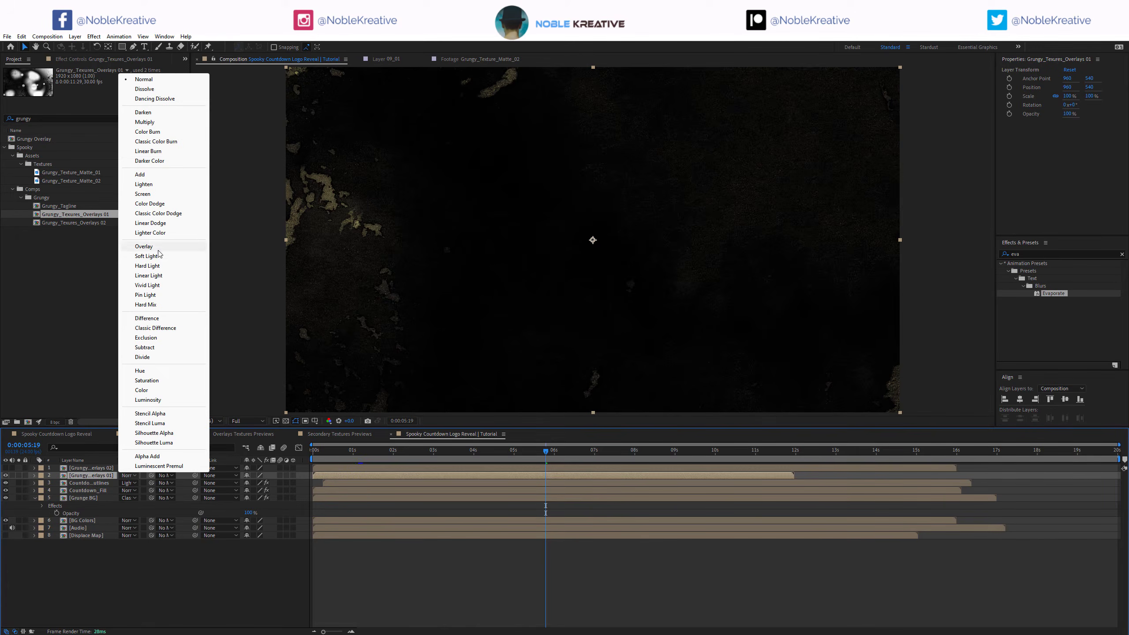
click(165, 196)
double_click(107, 475)
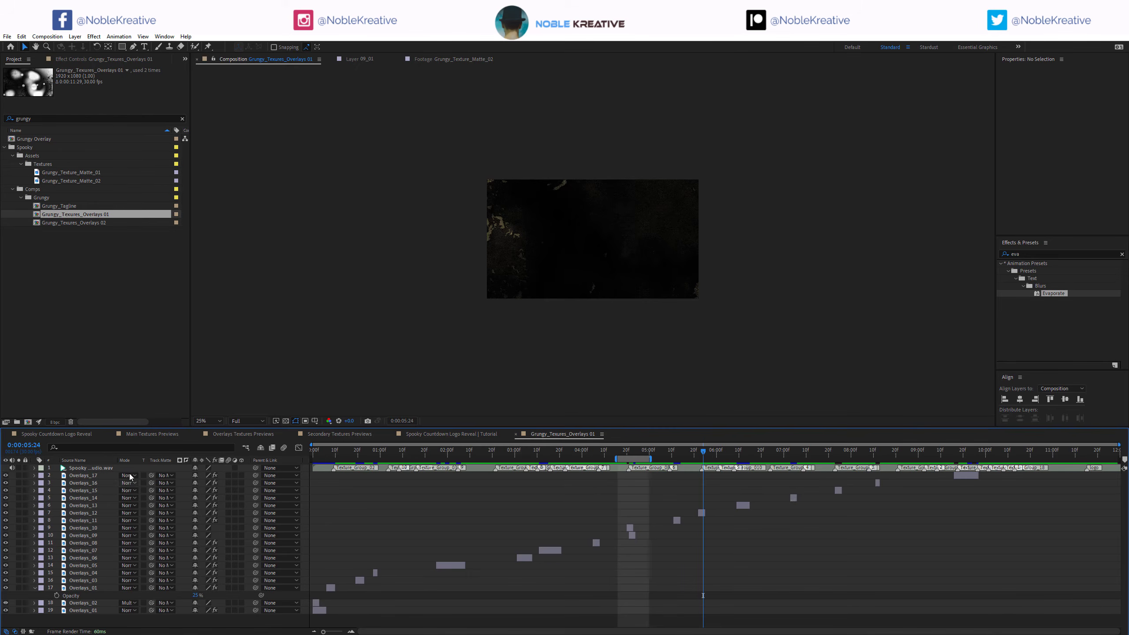
Set the Grungy_Texures_Overlays 01 layer's opacity to 60% in the Spooky Countdown Logo Reveal | Tutorial composition.
click(435, 437)
key(t)
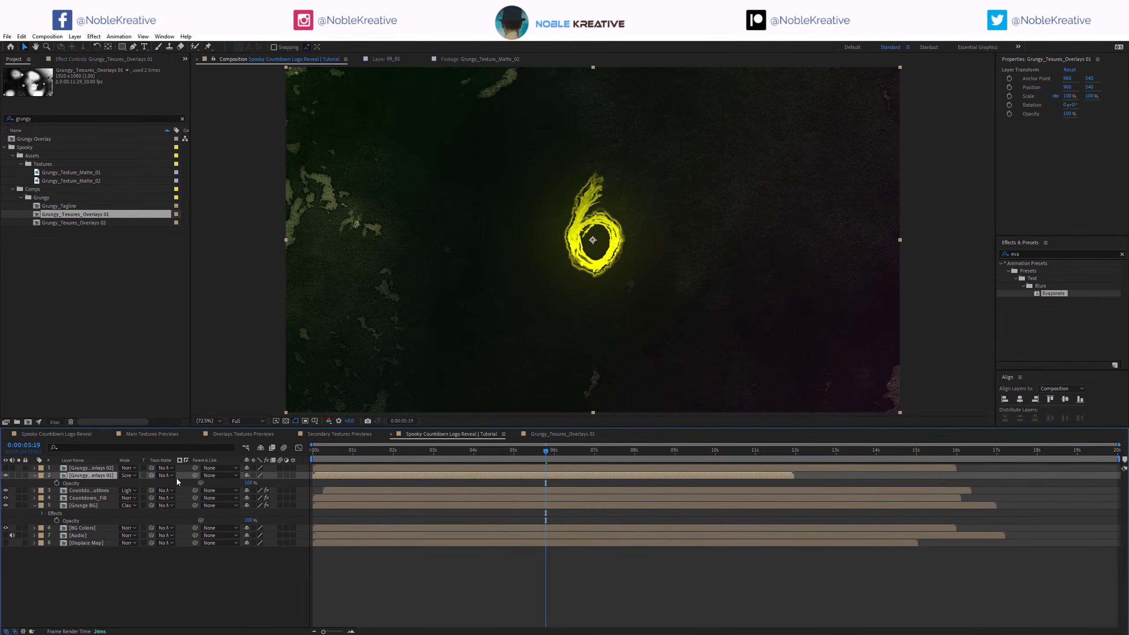
click(248, 483)
text(60)
key(Return)
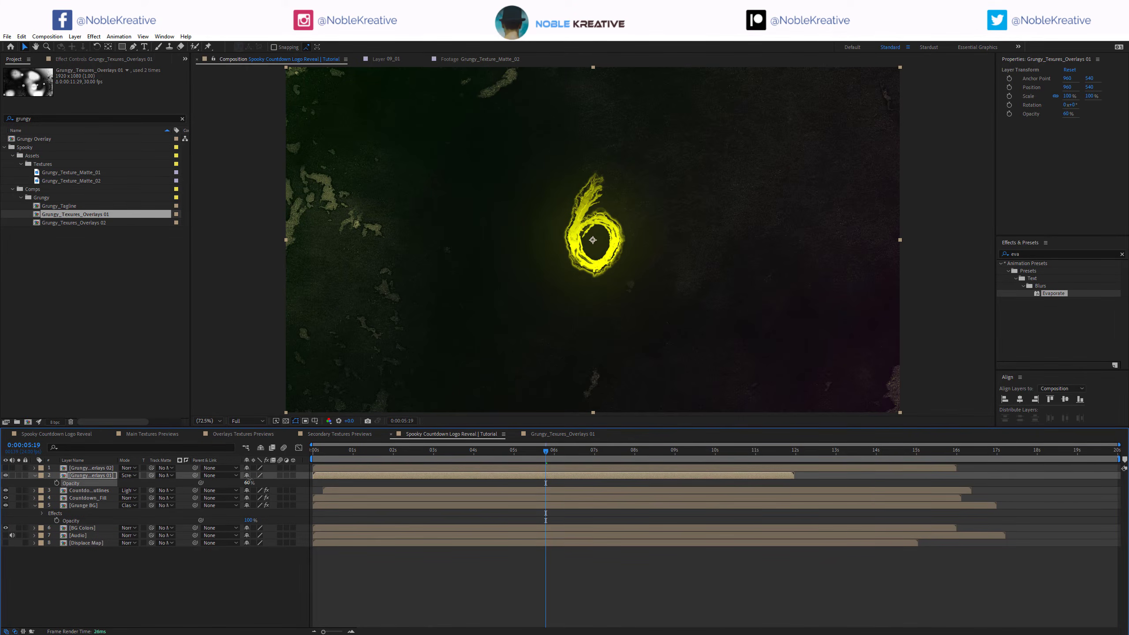
Show the Grungy_Texures_Overlays 02 layer and enable Collapse Transformations for it.
click(89, 468)
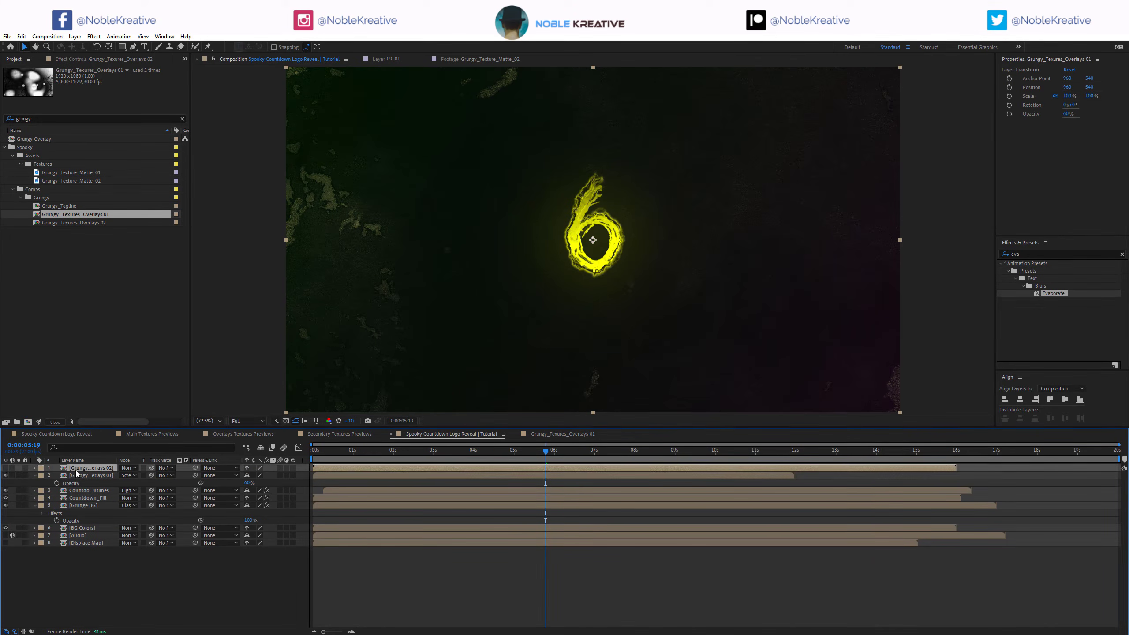
click(6, 468)
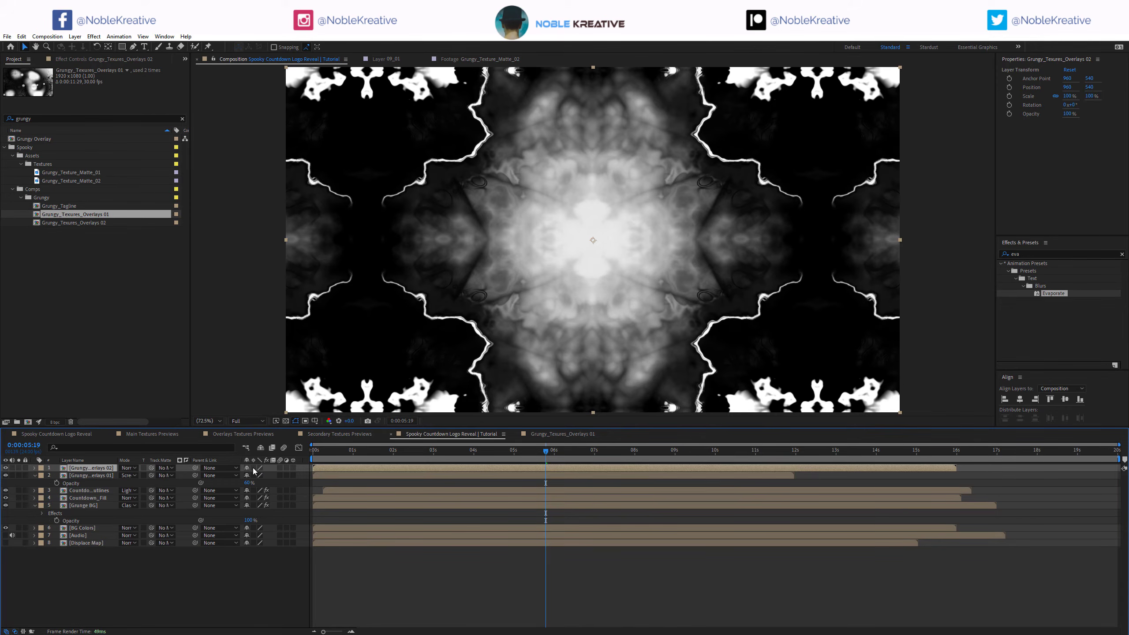
click(254, 468)
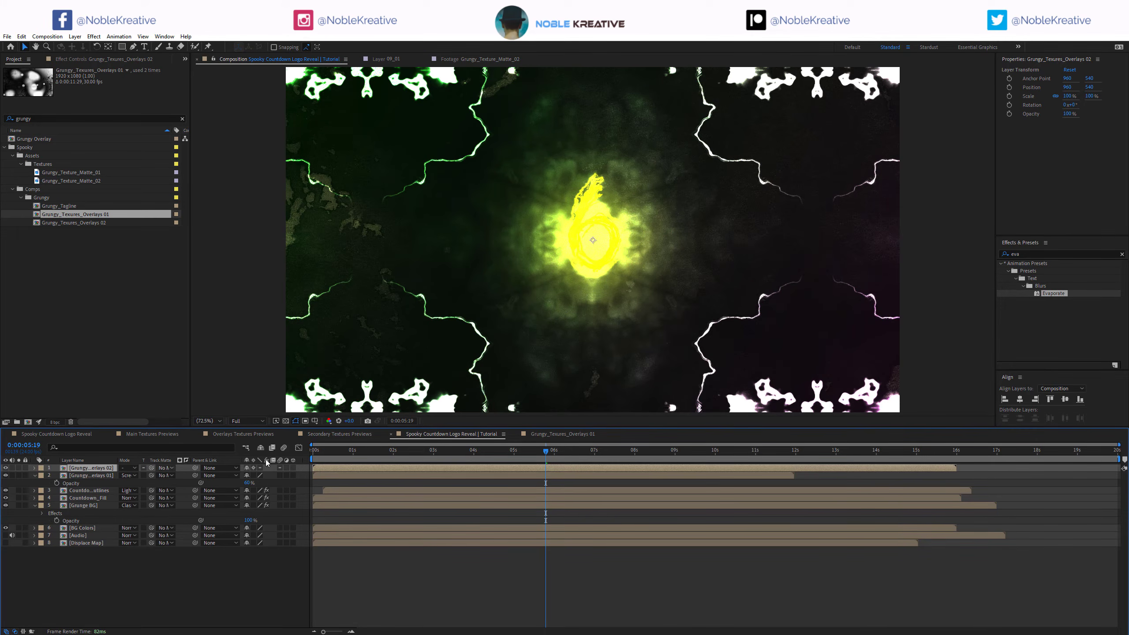
Check the nested layers' blending modes in Grungy_Texures_Overlays 02, close both overlay compositions, and examine the blended overlays in the main composition.
double_click(84, 468)
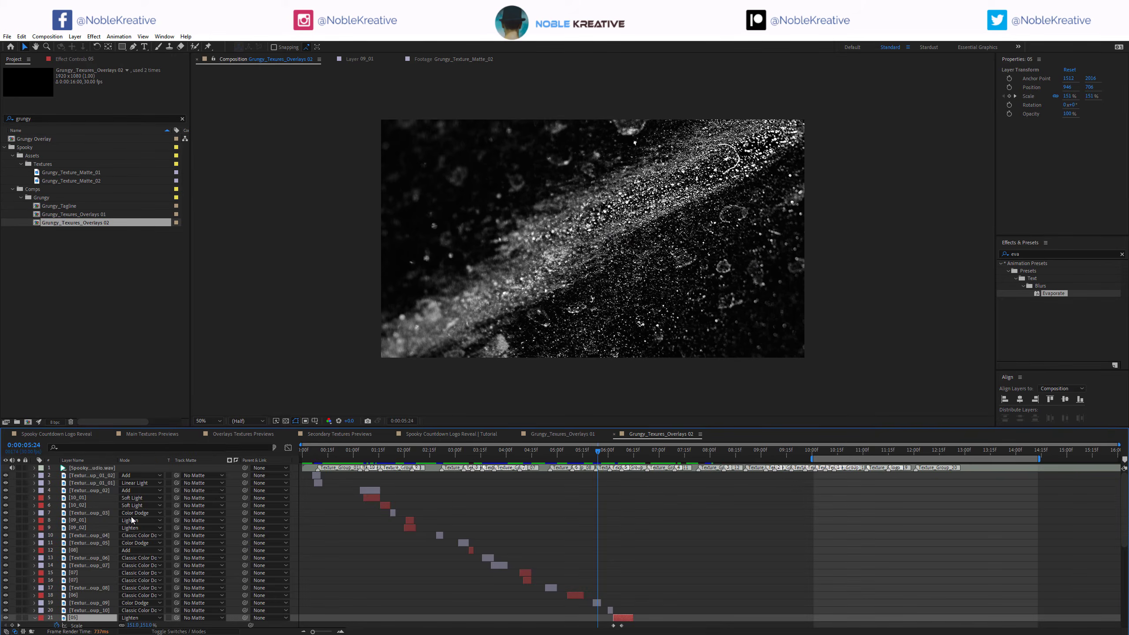
click(614, 434)
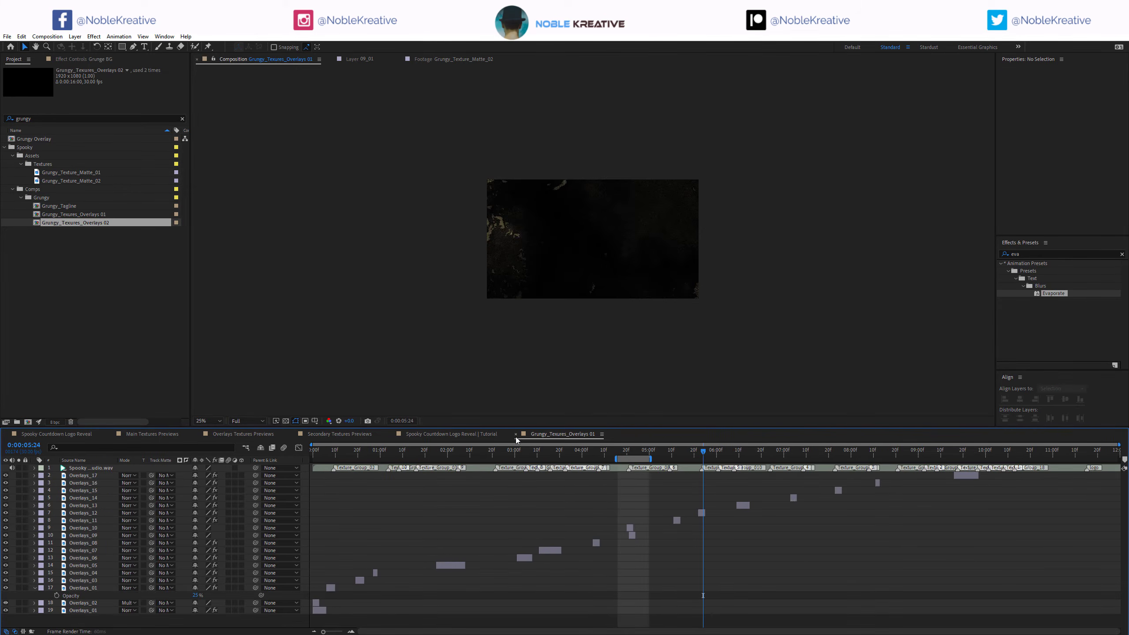
click(515, 434)
drag(572, 451, 632, 452)
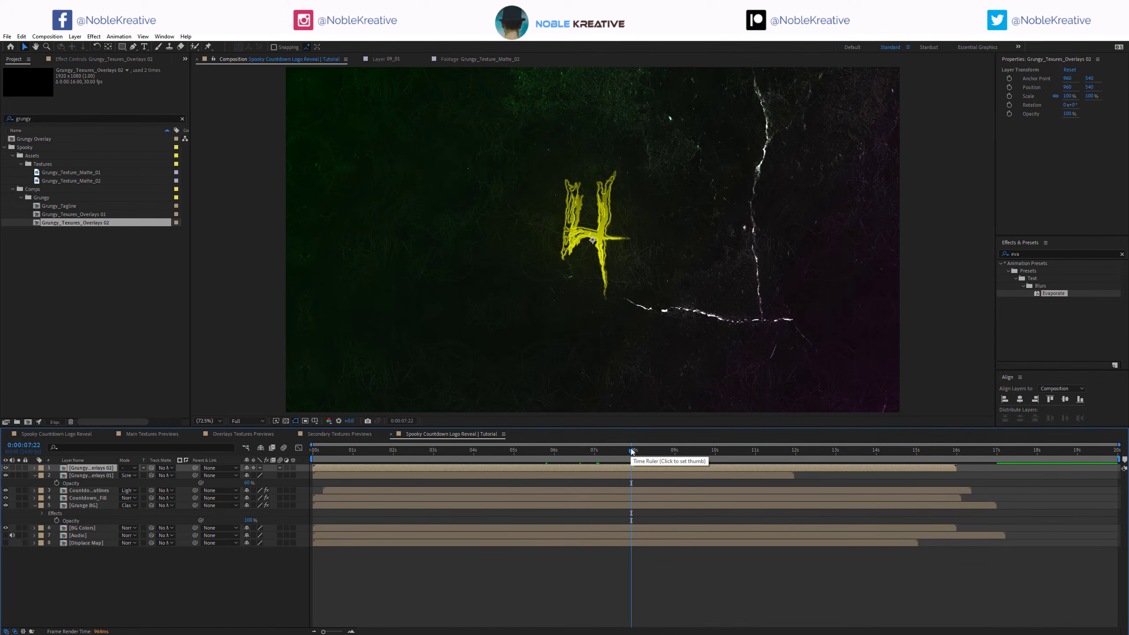
Clear the project search and preview the dust-and-scratches 01 footage from the Textures folder in Assets.
click(181, 118)
click(4, 149)
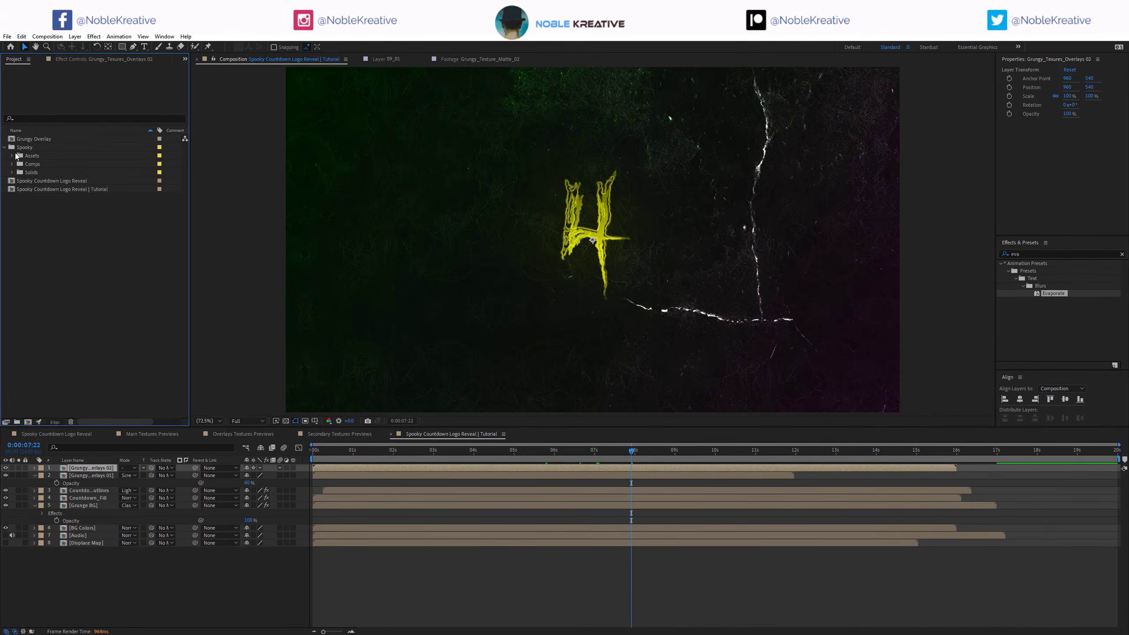
click(13, 155)
click(20, 181)
double_click(63, 189)
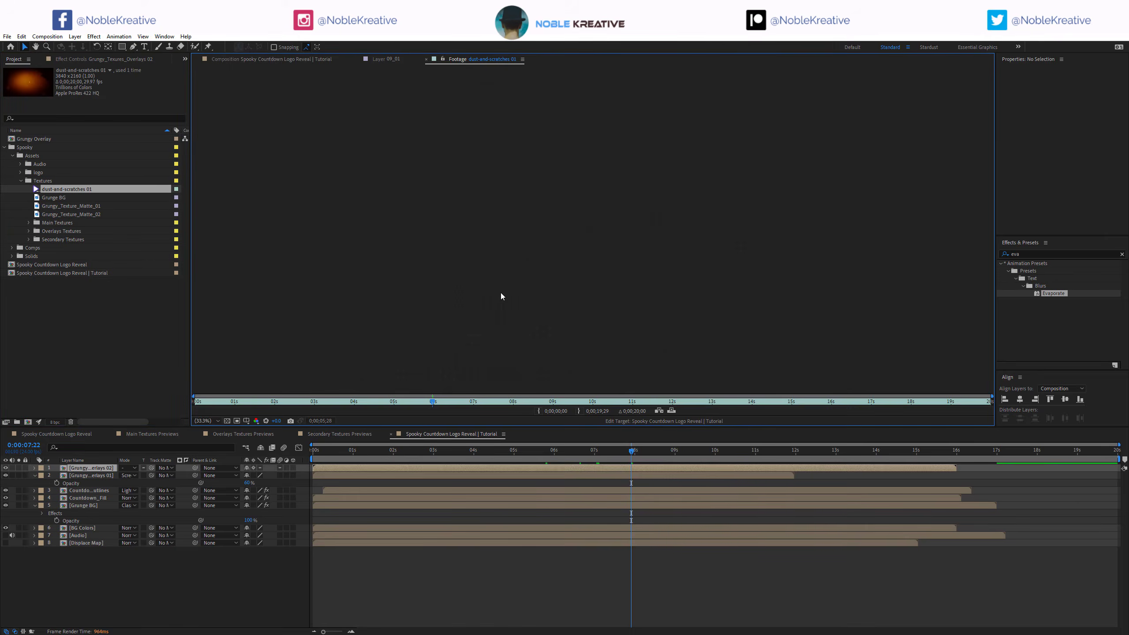
drag(631, 399, 797, 398)
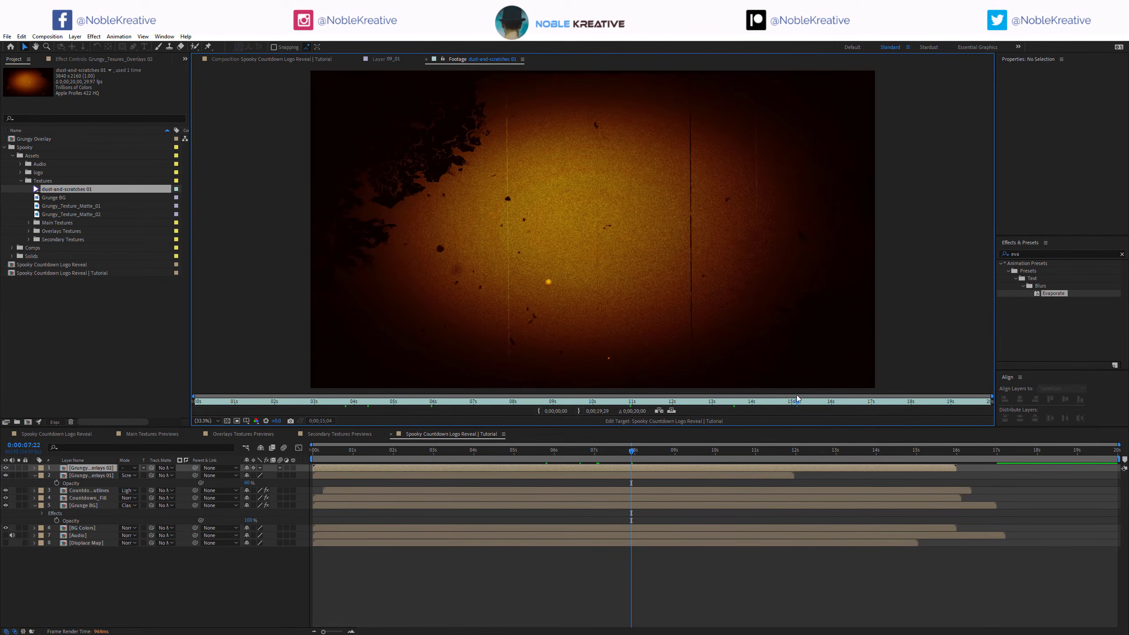
drag(933, 399, 275, 401)
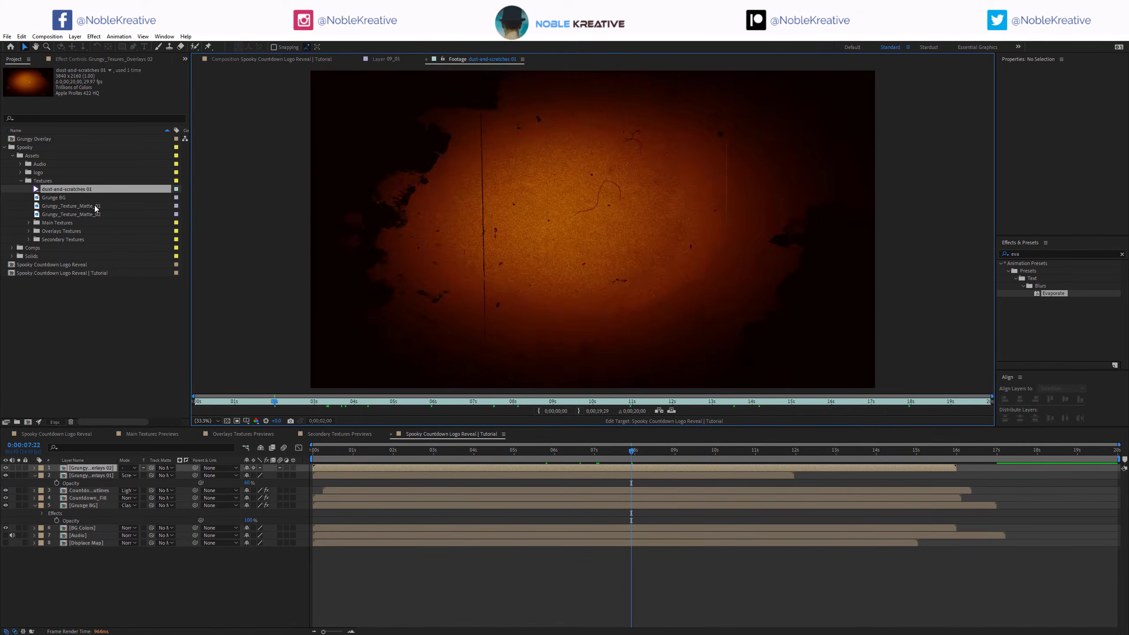
Add dust-and-scratches 01 as the uppermost layer of the main composition with the Linear Dodge blending mode.
drag(87, 189, 111, 465)
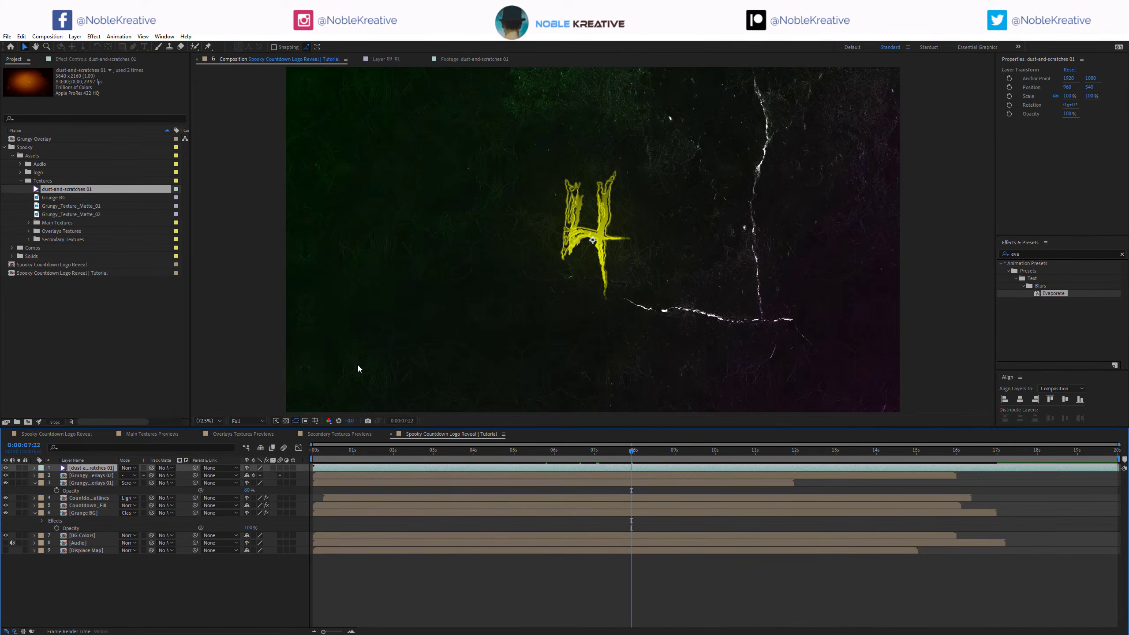
click(128, 468)
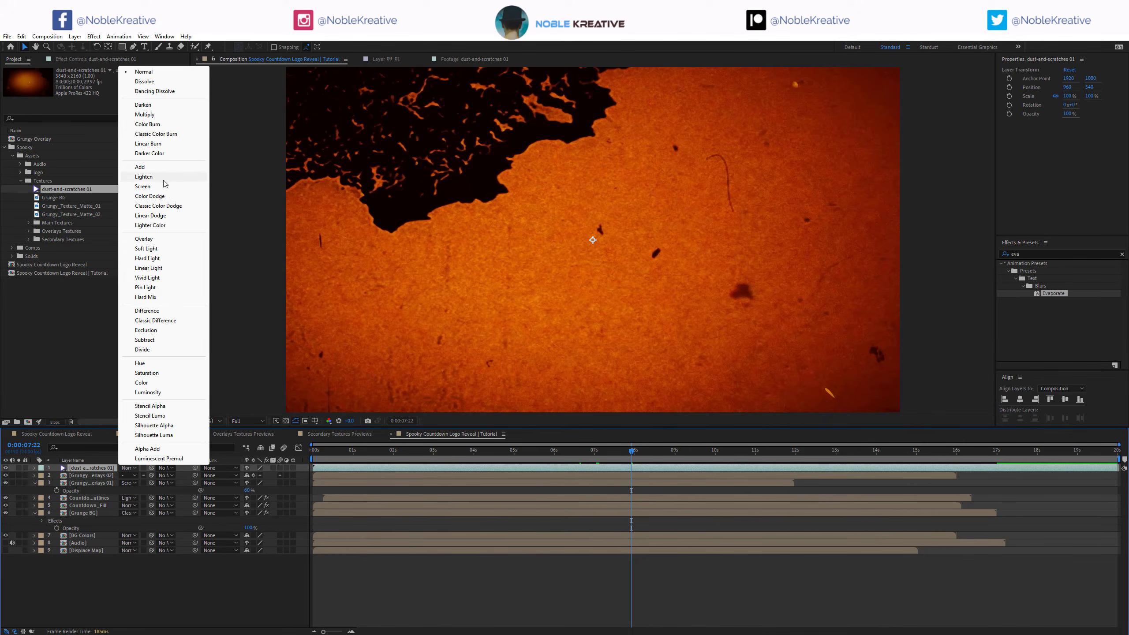
click(174, 217)
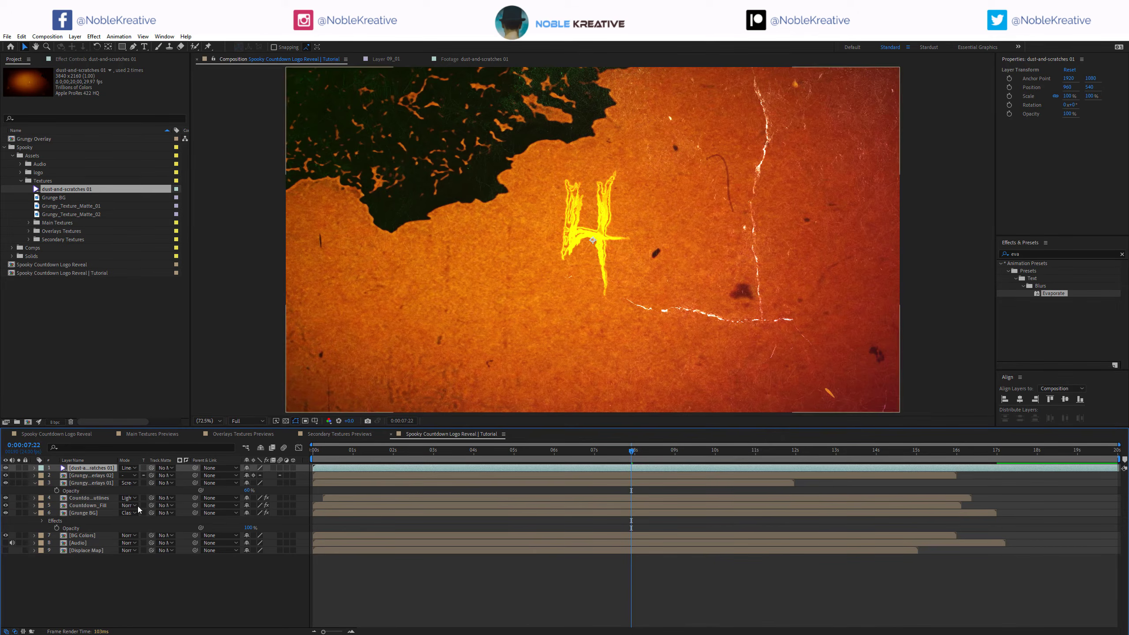
Apply the Black & White effect to the dust-and-scratches 01 layer and change its blending mode to Color Dodge.
key(ctrl+space)
text(blac)
key(Return)
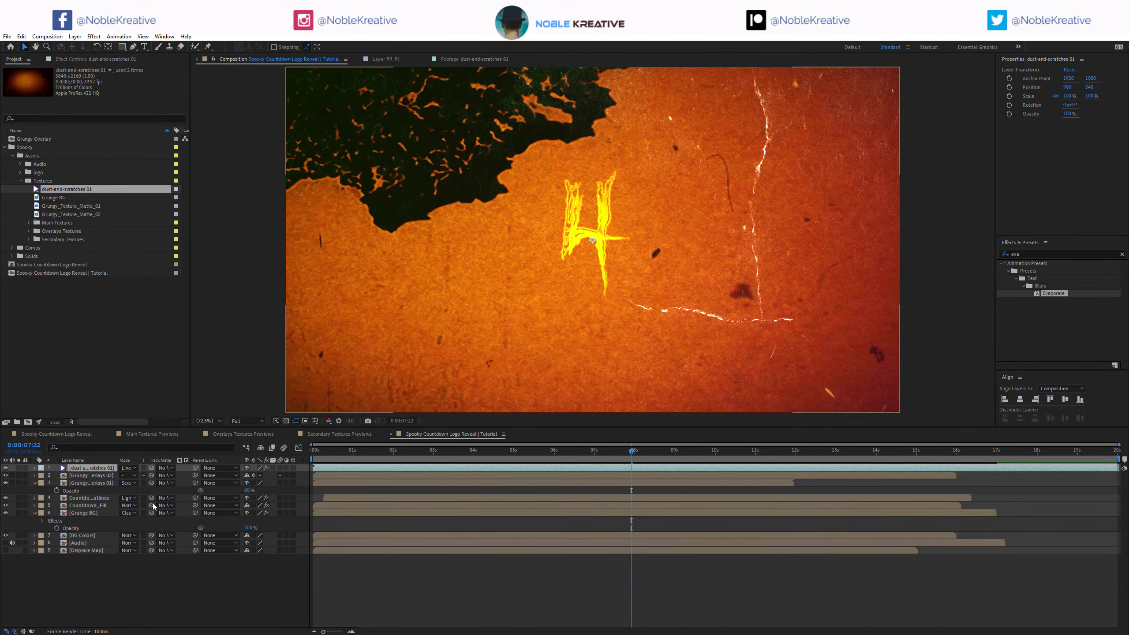
click(129, 468)
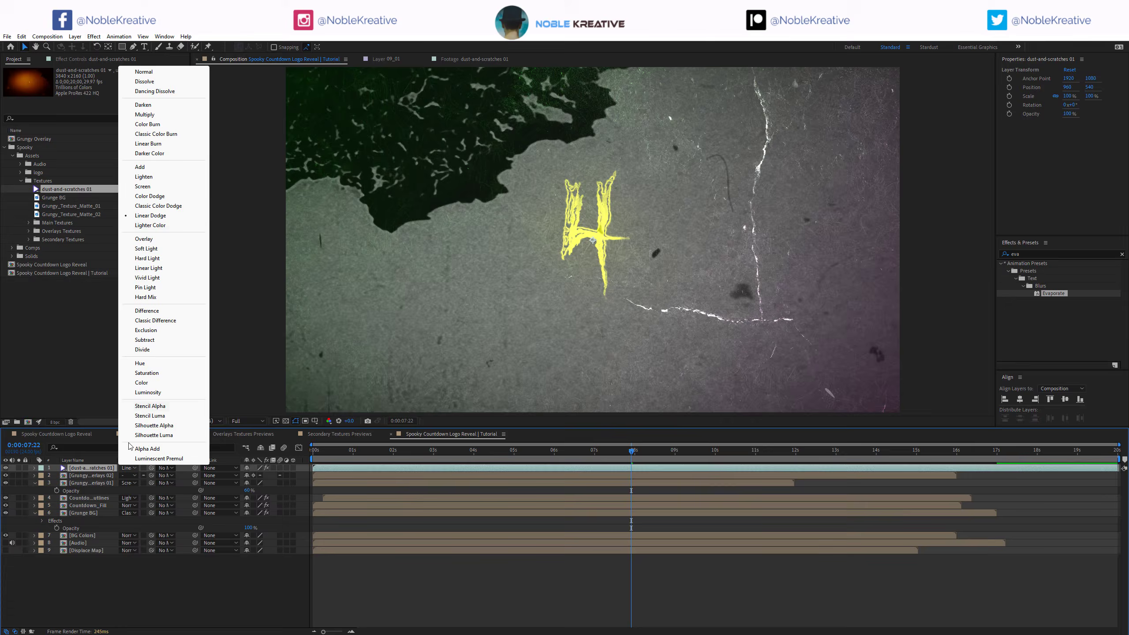
click(165, 201)
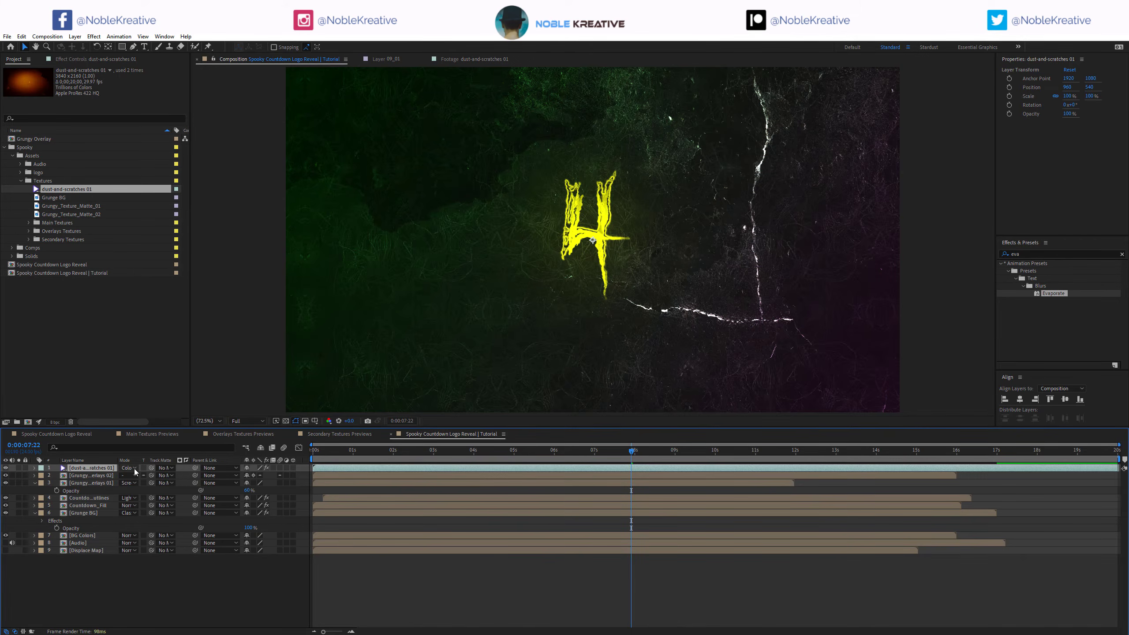
Set the work area from 0:00:04:16 to about 9 seconds and preview the countdown with the dust texture.
click(500, 452)
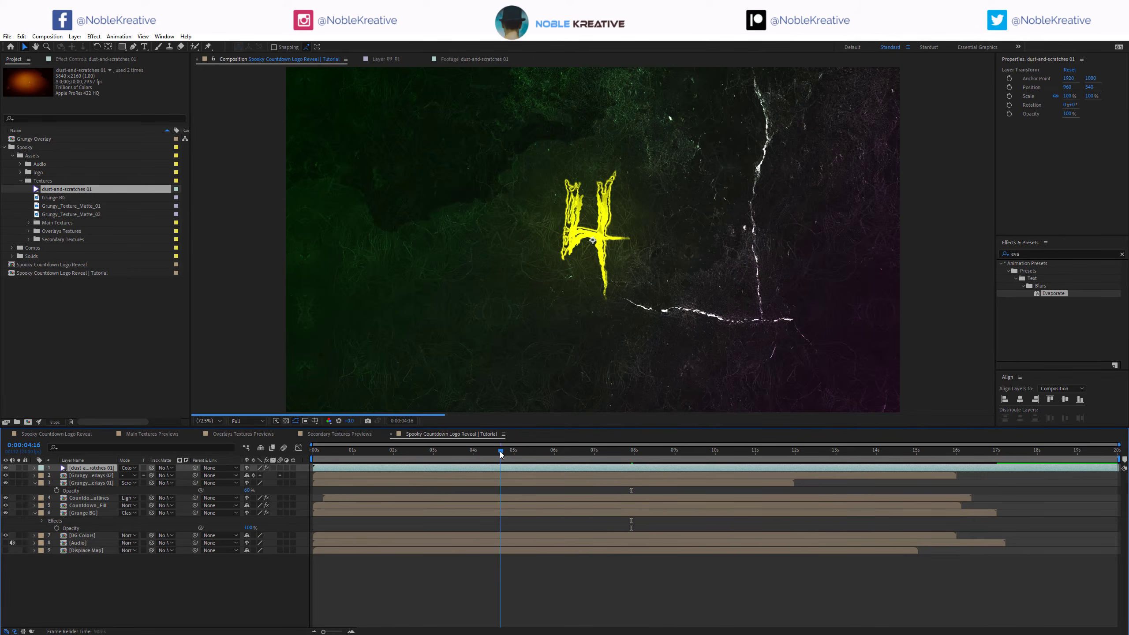
key(b)
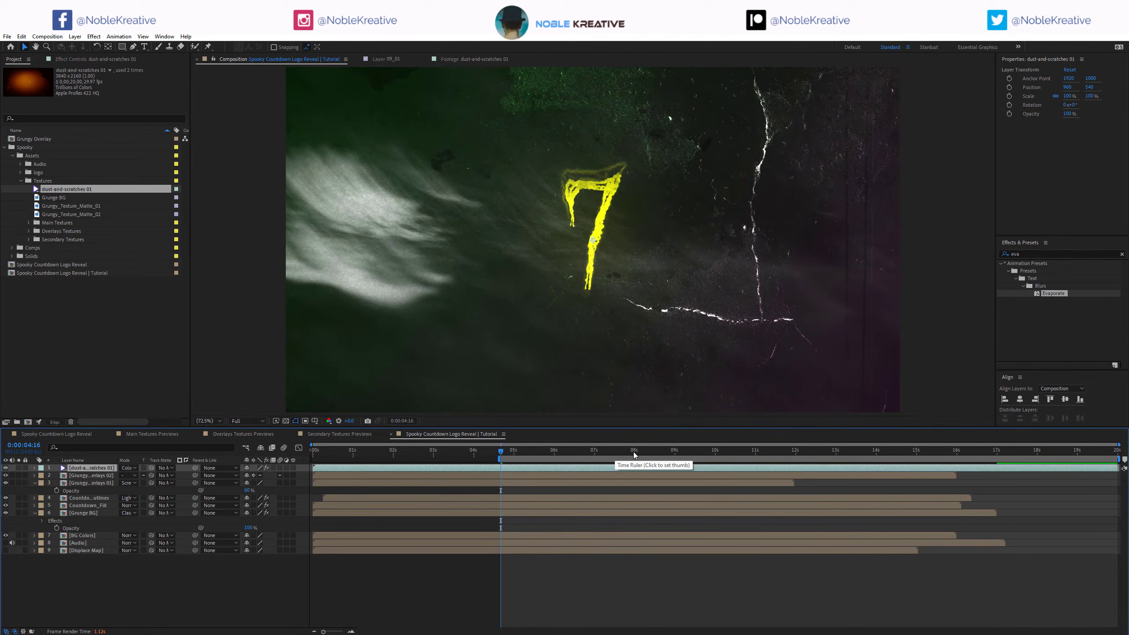
click(633, 452)
click(672, 452)
drag(678, 453, 676, 453)
key(n)
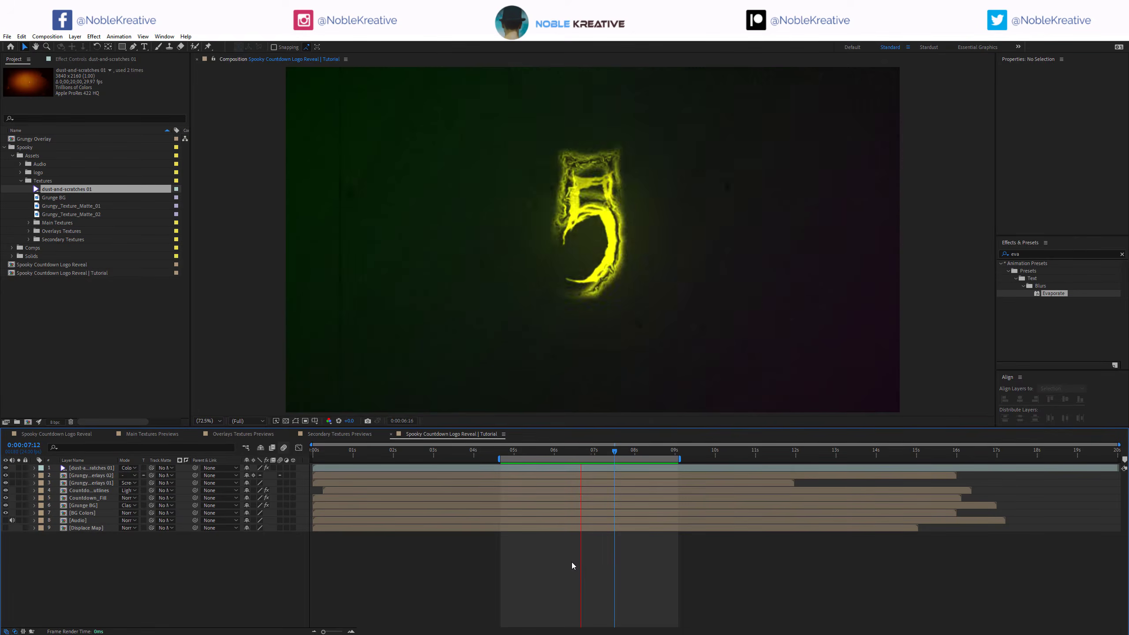
key(space)
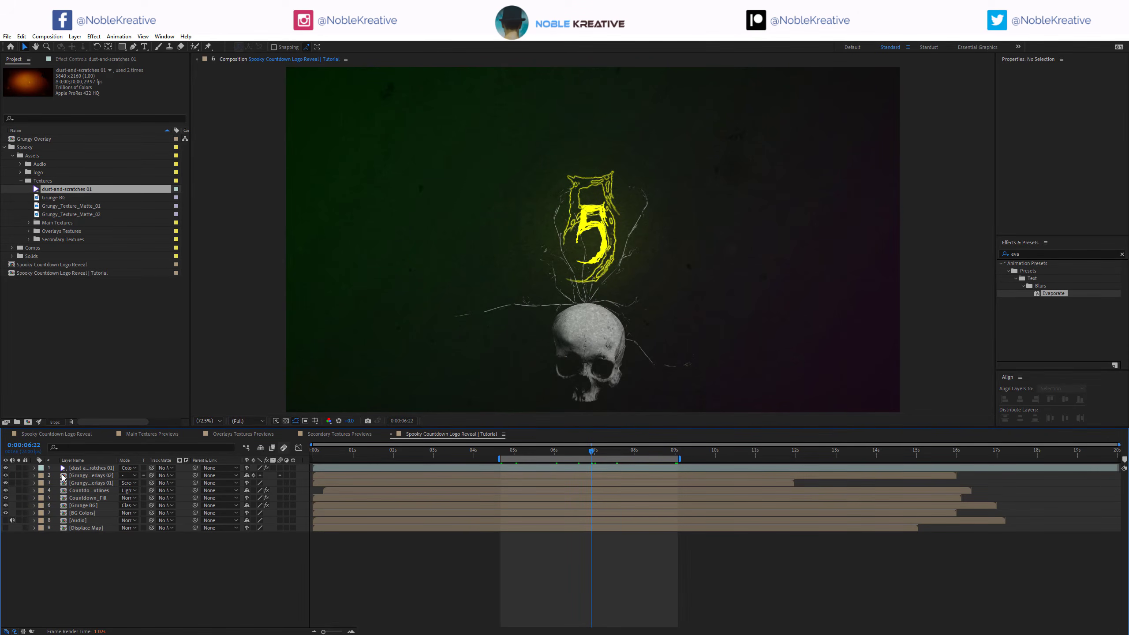
Set the dust-and-scratches 01 layer's opacity to 50%.
click(89, 468)
key(t)
click(247, 475)
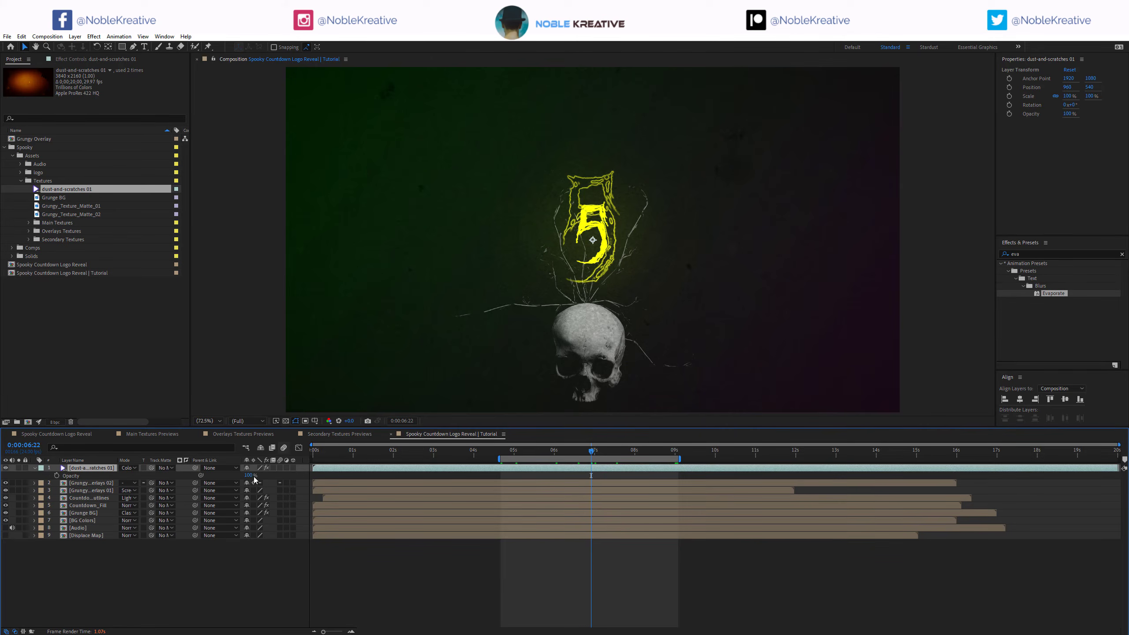
text(50)
key(Return)
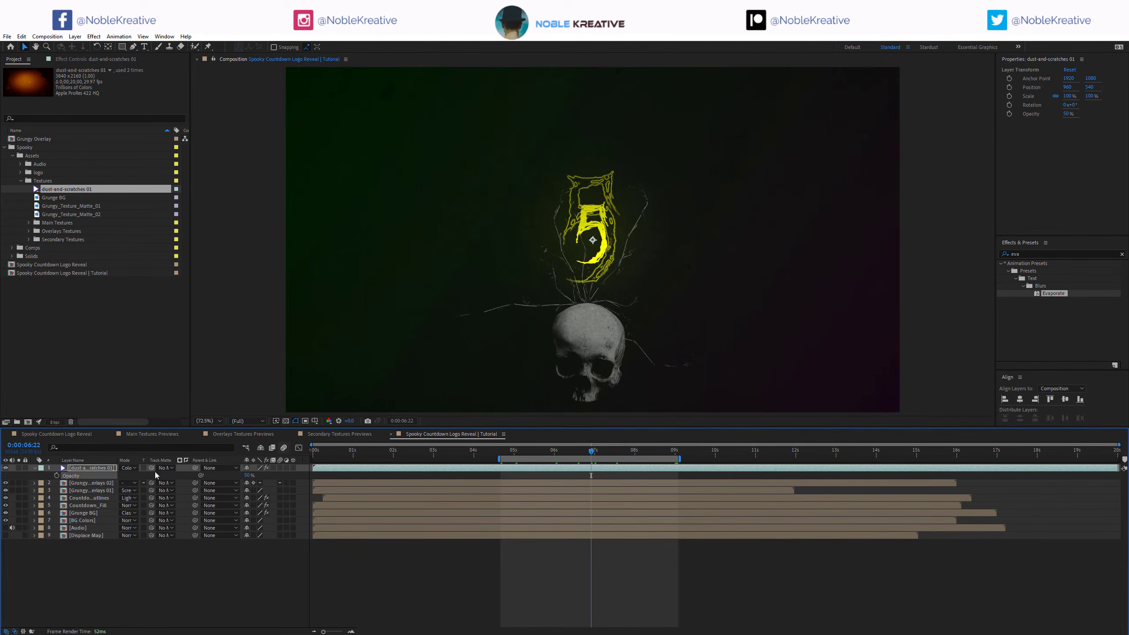
Solo the dust-and-scratches 01 layer, and apply a Photo Filter effect to it with Black & White turned off.
click(18, 469)
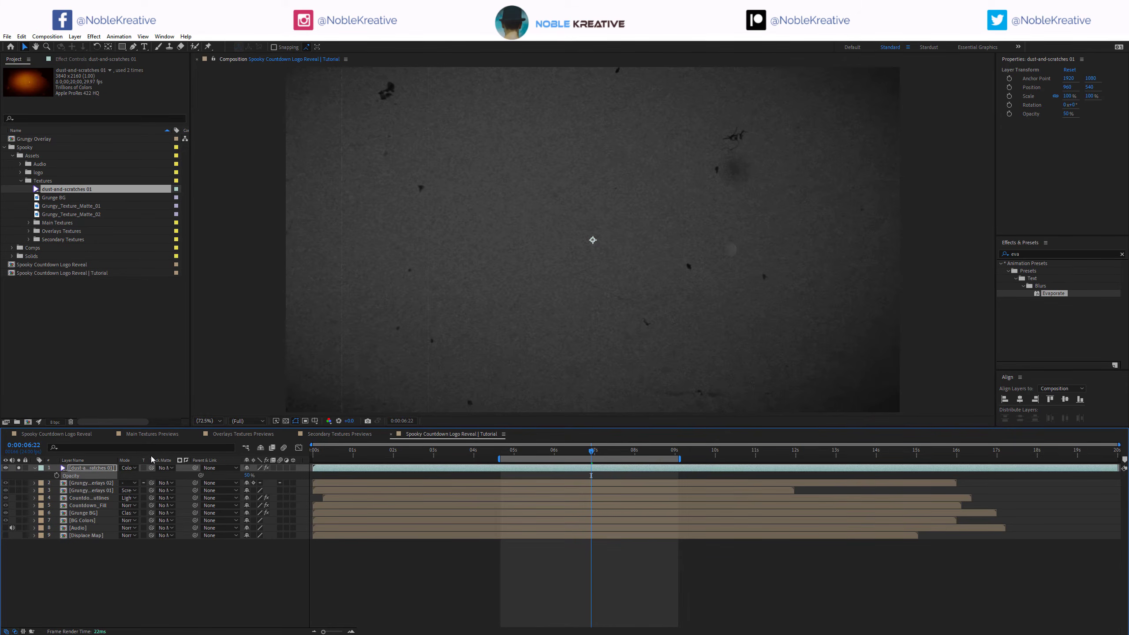
key(F3)
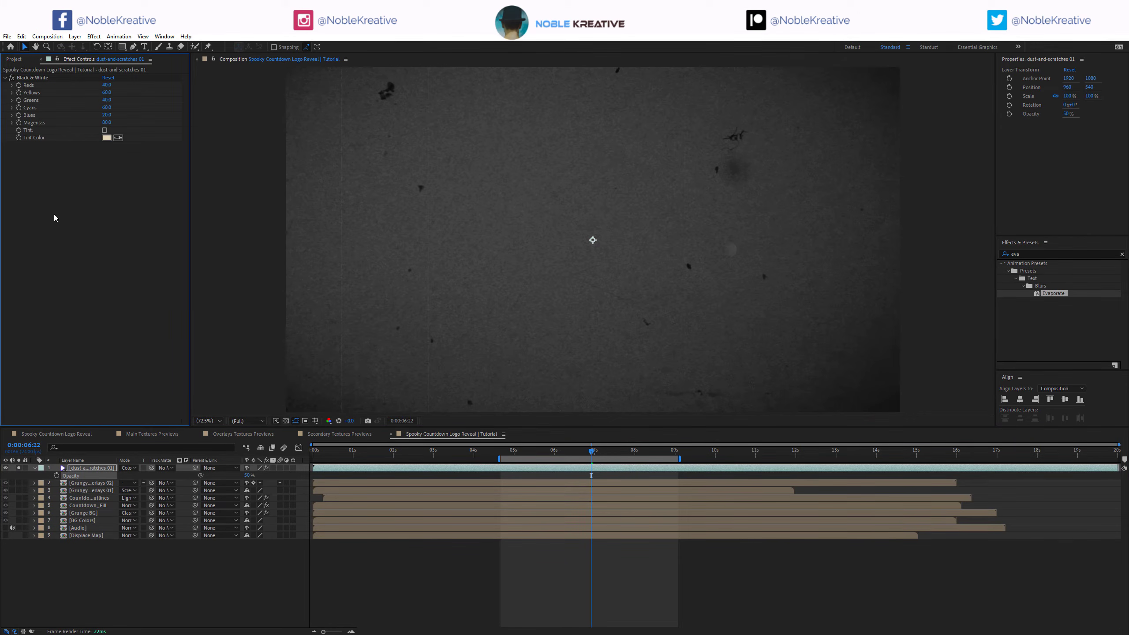
key(ctrl+space)
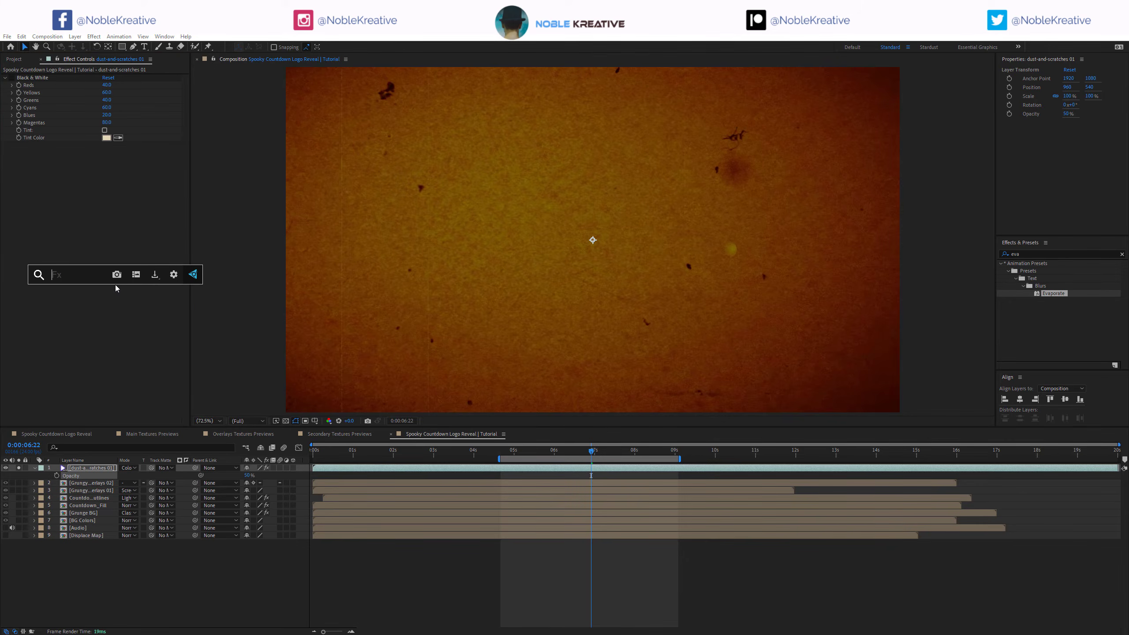
text(phot)
key(Return)
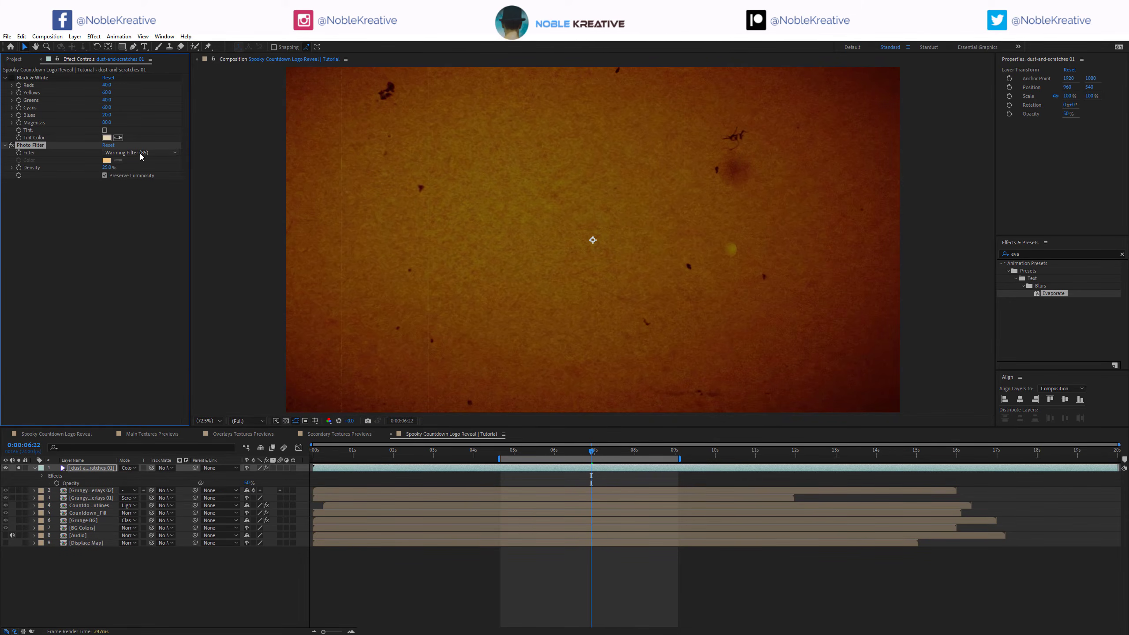
Set the Photo Filter to Custom with the dark green colour 4C6C00 and a density of 100%.
click(138, 153)
click(125, 361)
click(107, 160)
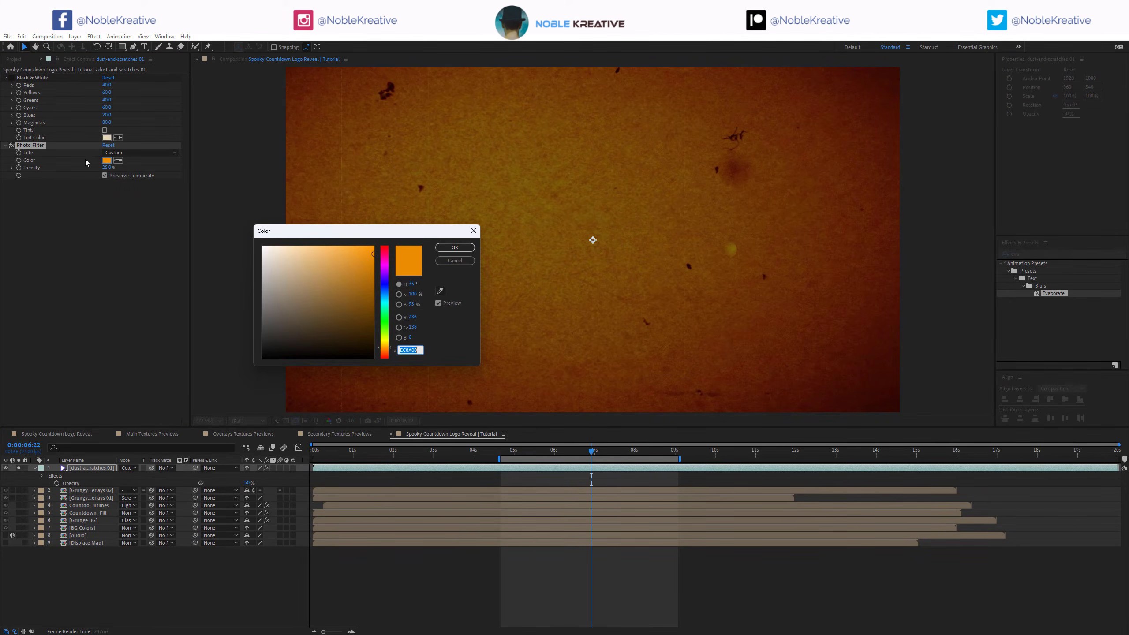
click(385, 336)
drag(374, 297, 373, 310)
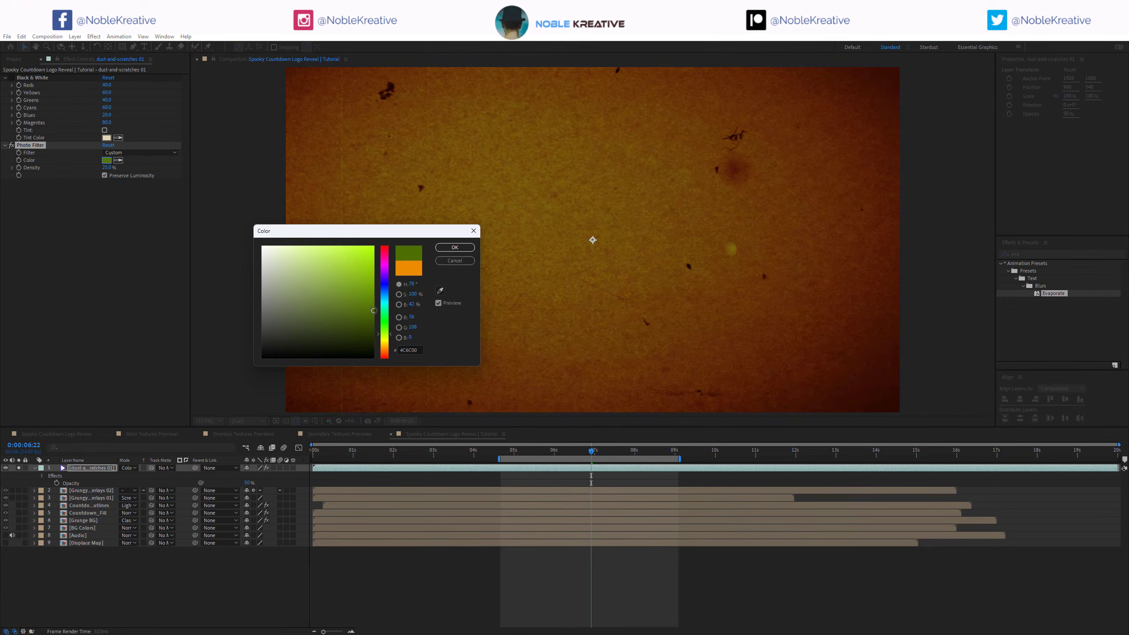
click(456, 248)
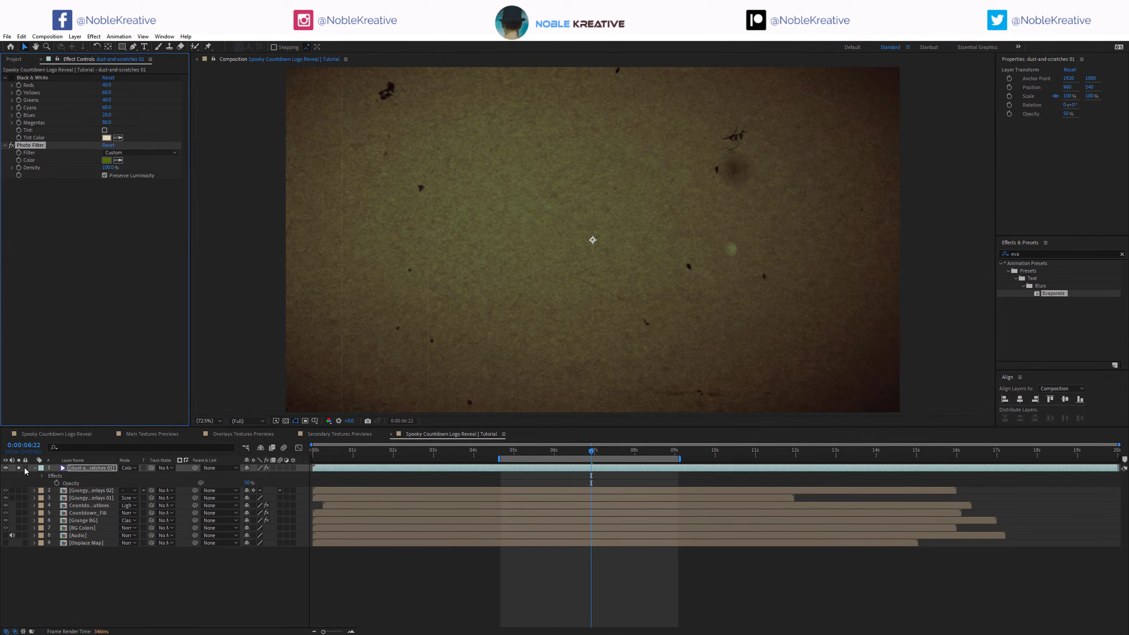
Check the filtered dust texture at several frames, and unsolo the dust-and-scratches 01 layer to view it over the countdown.
click(562, 452)
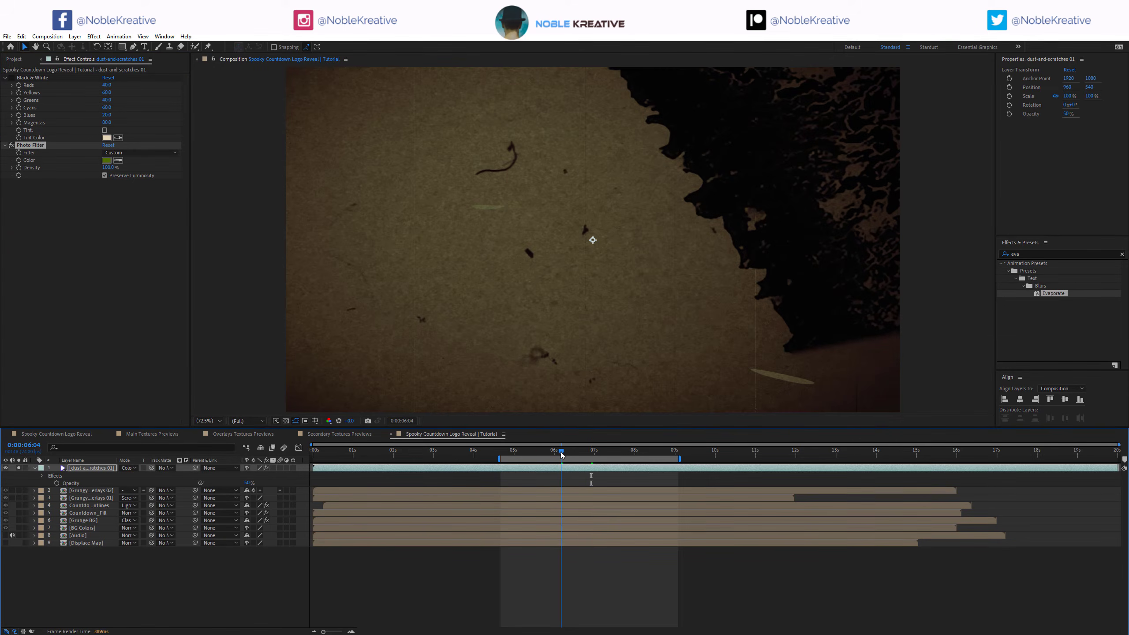
click(593, 452)
drag(600, 454, 603, 454)
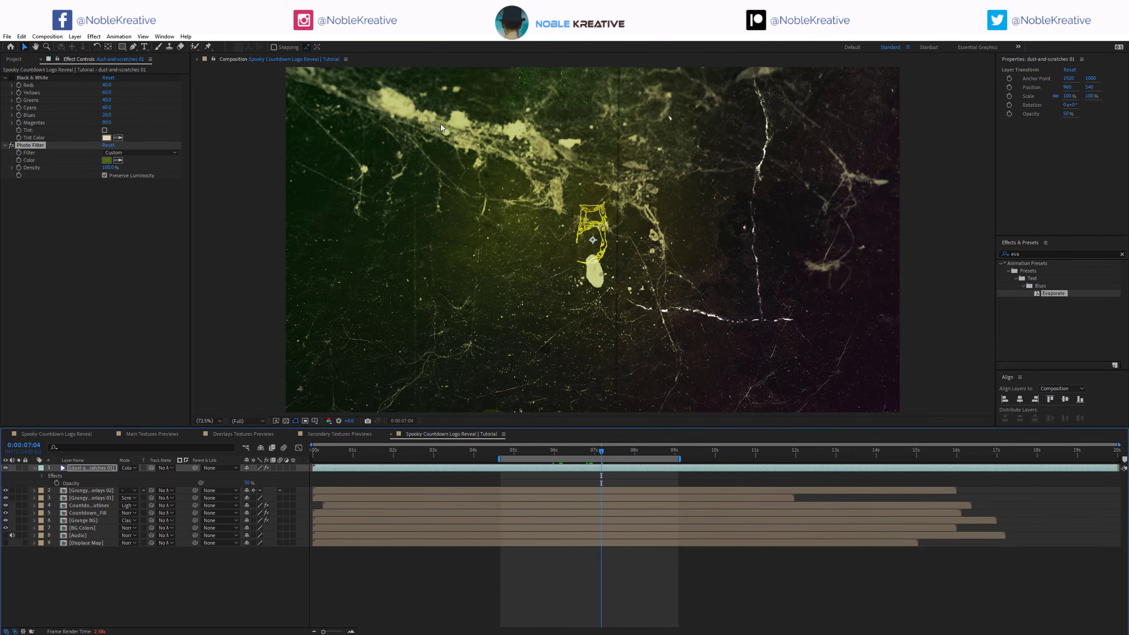
Compare the frame with the Photo Filter off and on, and re-enable the layer's Black & White effect.
click(13, 146)
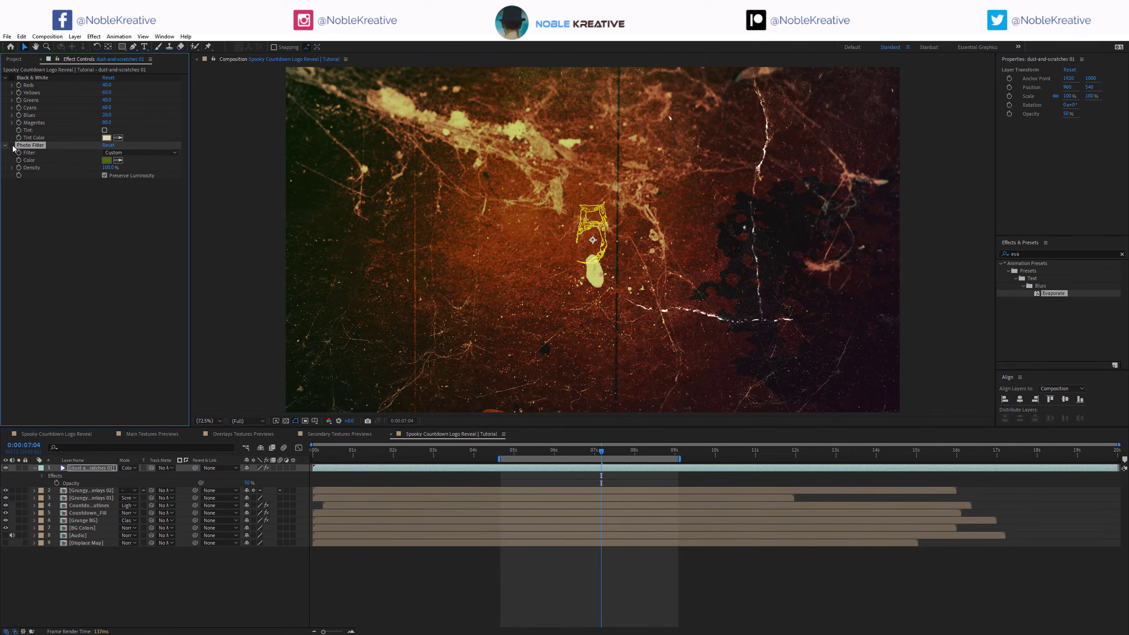
click(11, 146)
click(13, 147)
click(12, 78)
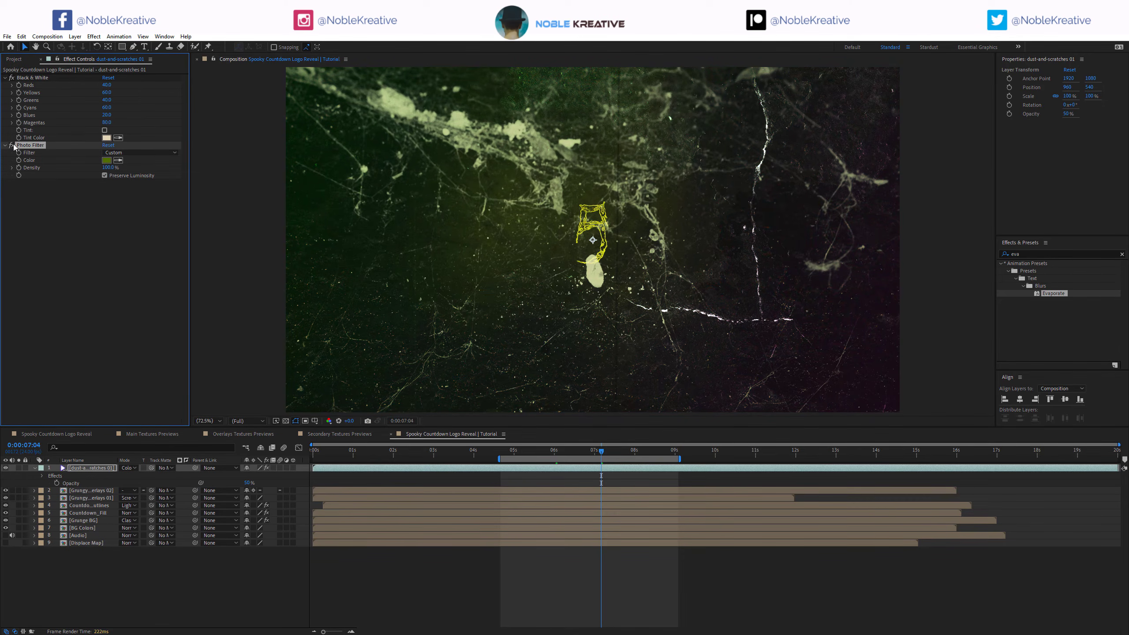
Add a new adjustment layer above the dust-and-scratches 01 layer and name it CA.
click(15, 78)
click(94, 470)
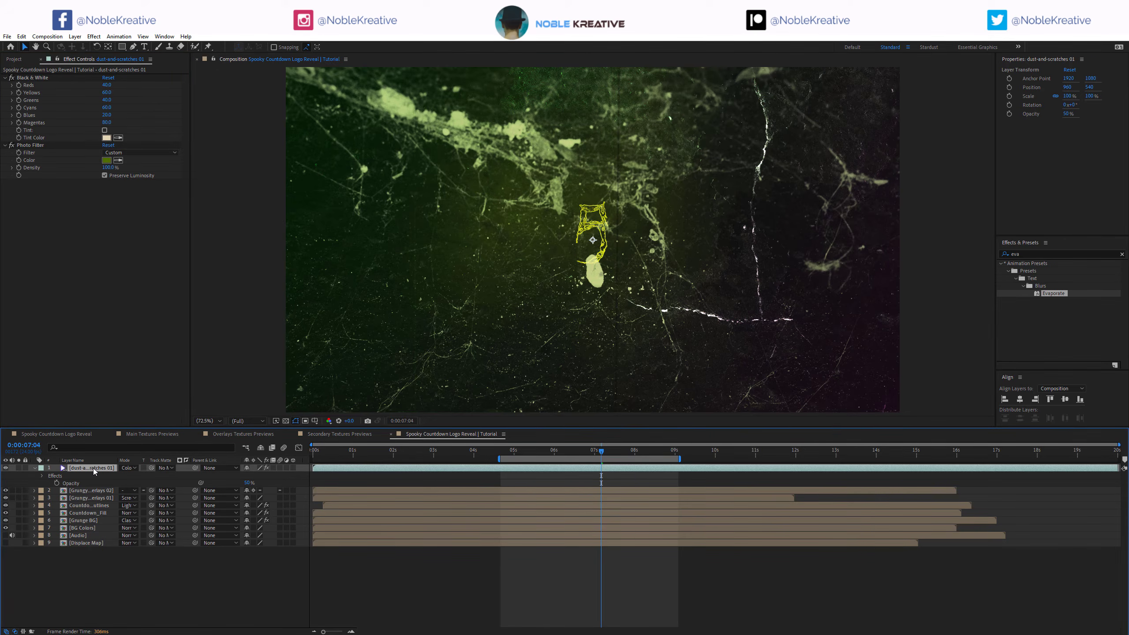
key(ctrl+alt+y)
key(Return)
text(CA)
key(Return)
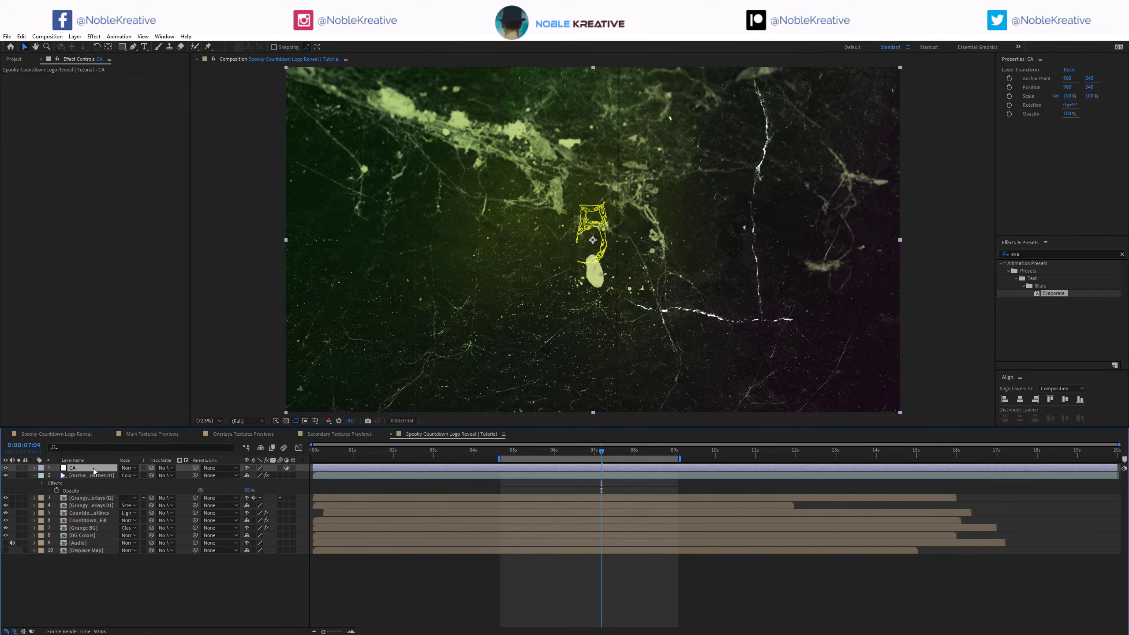
Apply the Optics Compensation and 3D Glasses effects to the CA layer.
key(ctrl+space)
text(optic)
key(Down)
key(Down)
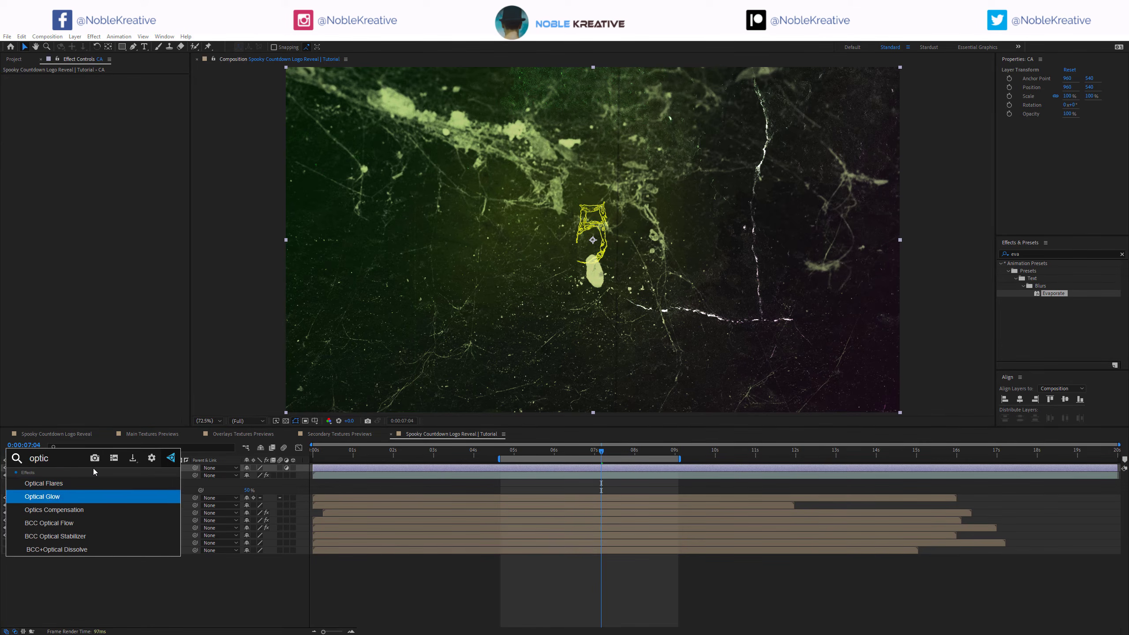
key(Return)
key(ctrl+space)
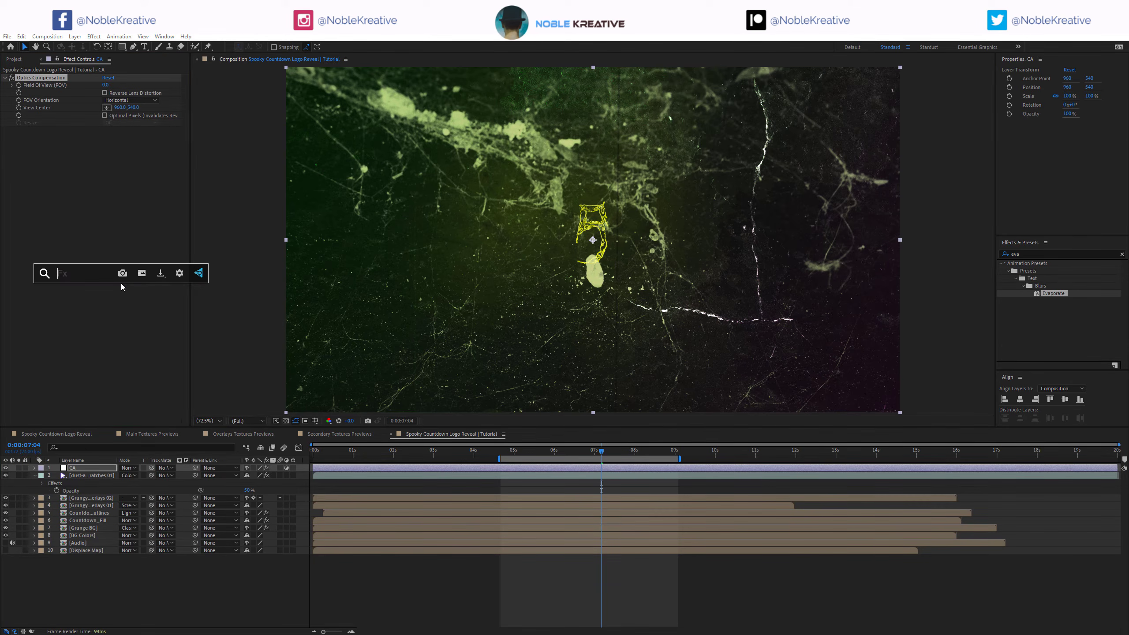
text(3d)
key(Down)
key(Down)
key(Return)
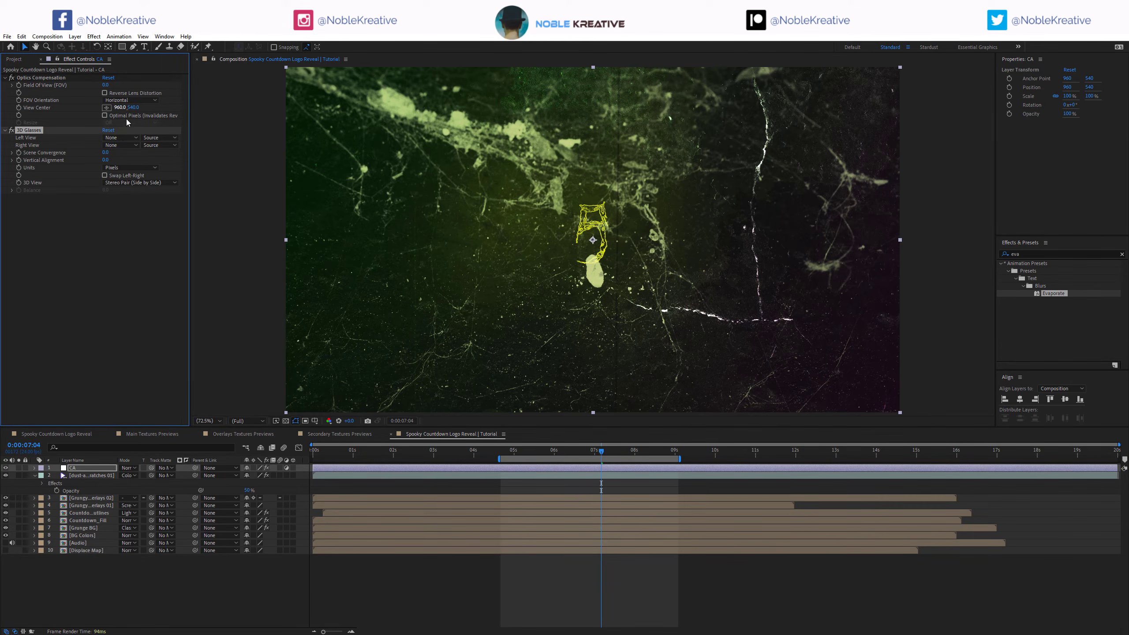
In 3D Glasses, set Left View to the CA layer and 3D View to Balanced Colored Red Blue.
click(121, 138)
click(135, 160)
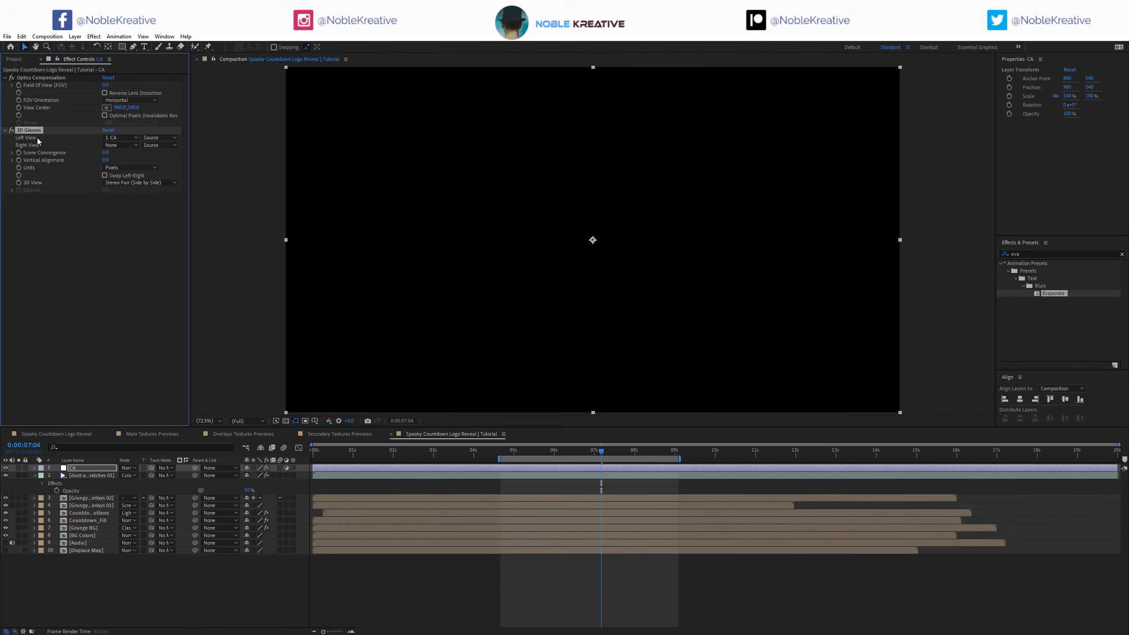
click(140, 182)
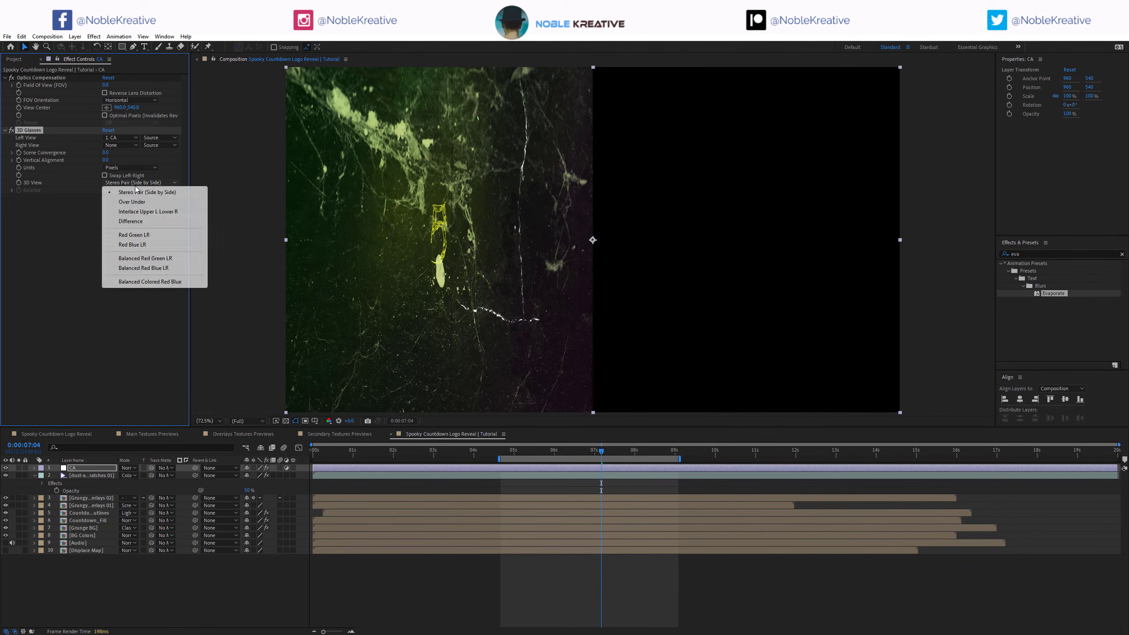
click(142, 282)
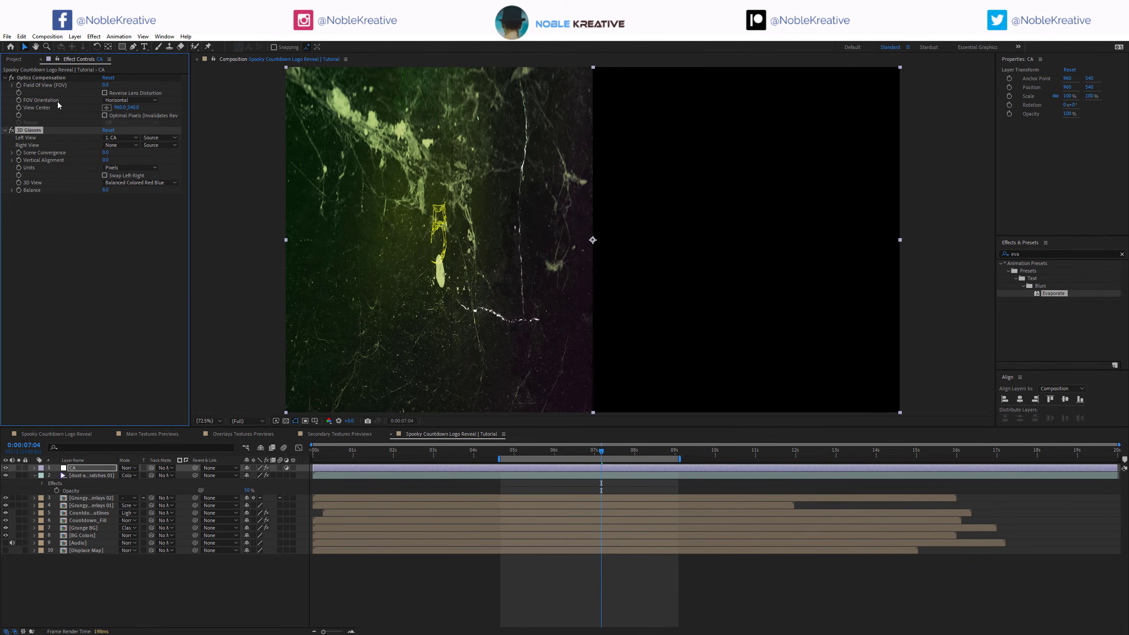
Link Optics Compensation's Field Of View to the 3D Glasses Balance multiplied by 2 with an expression, and enable Reverse Lens Distortion.
alt+click(19, 86)
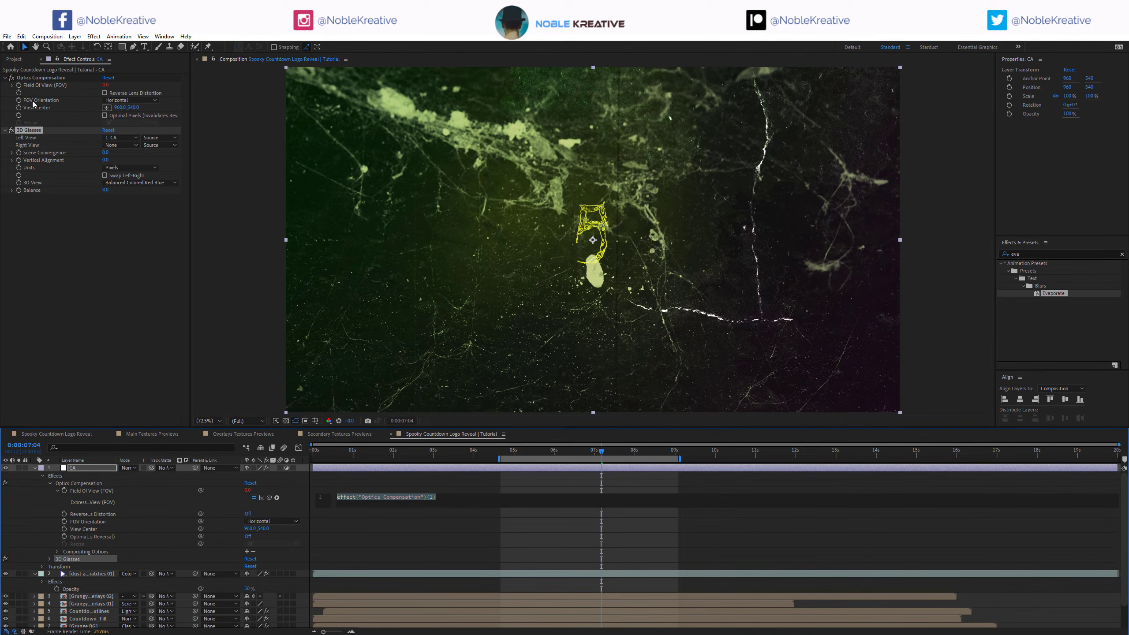
drag(269, 497, 105, 190)
click(483, 496)
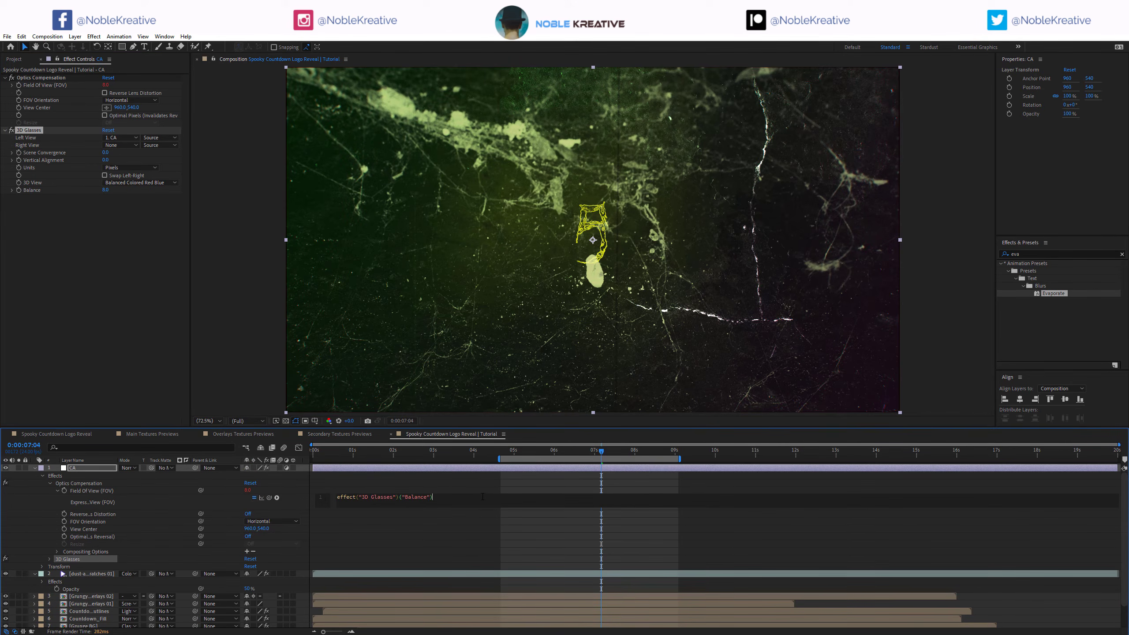
text(*2)
key(KP_Enter)
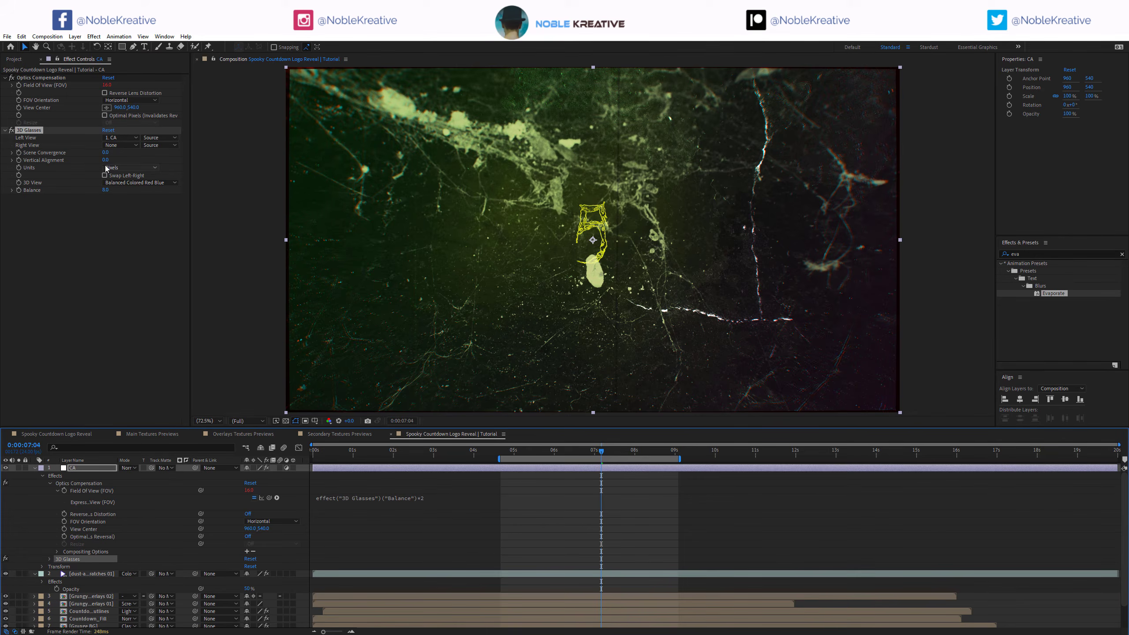
click(105, 93)
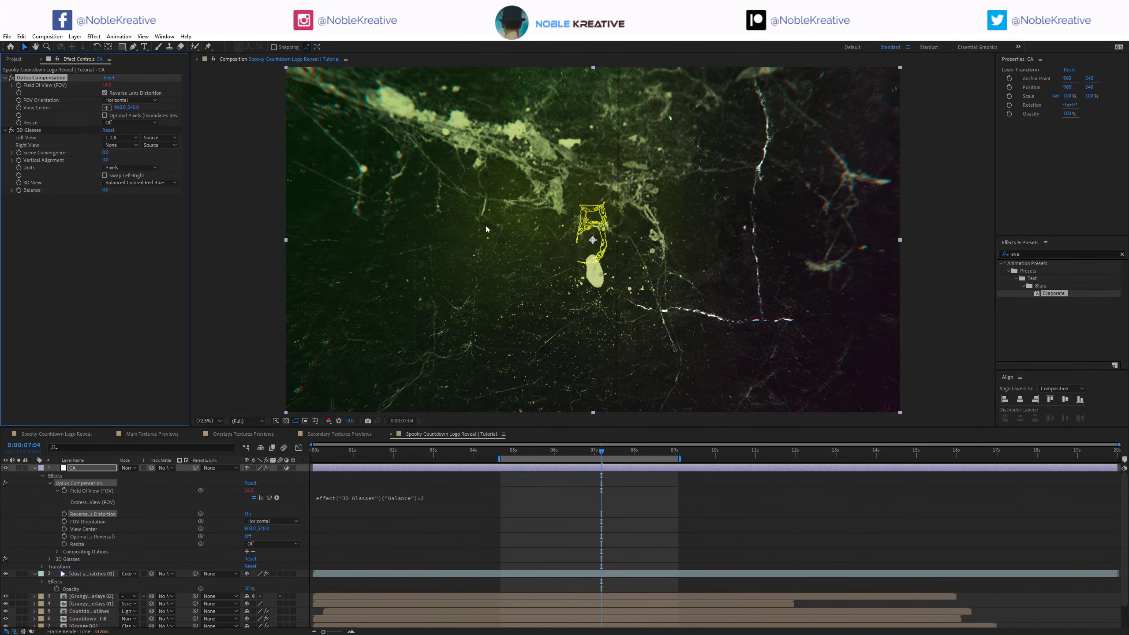
Try 3D Glasses Balance values of 10 and 20, restore it to 8, and compare the frame with the CA layer off and on.
click(106, 190)
text(10)
key(Return)
click(107, 191)
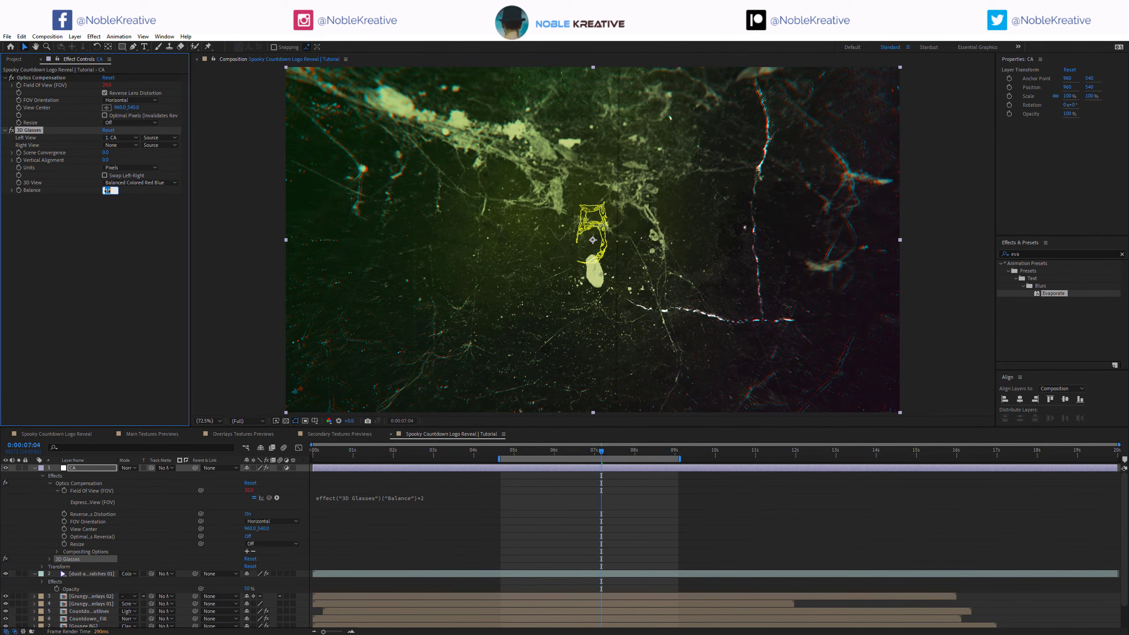
text(20)
key(Return)
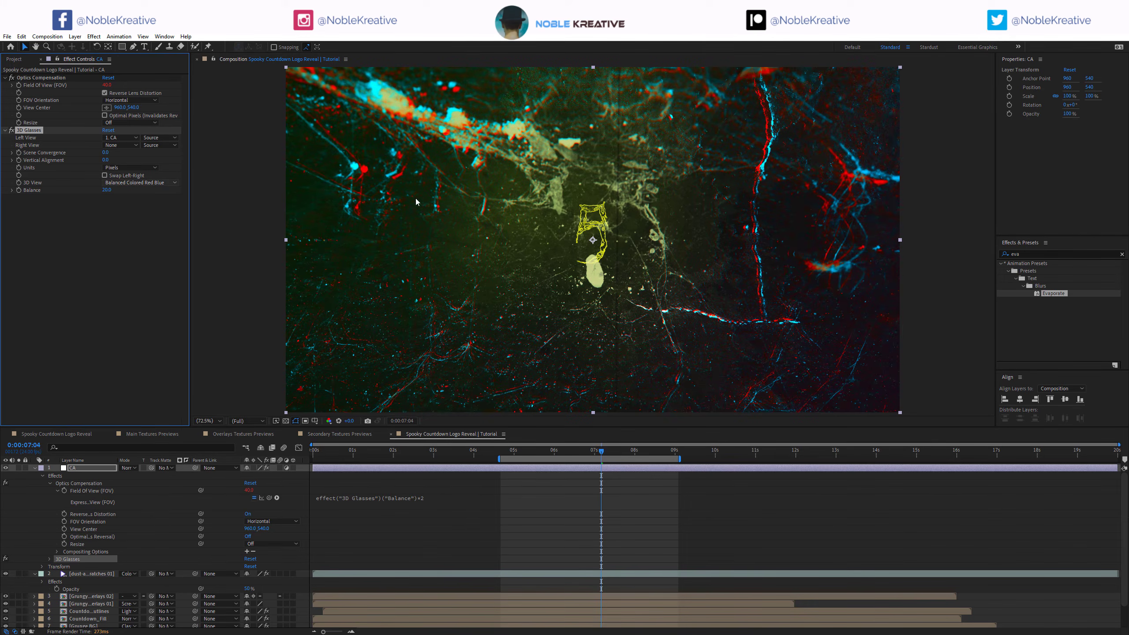
click(107, 191)
key(Return)
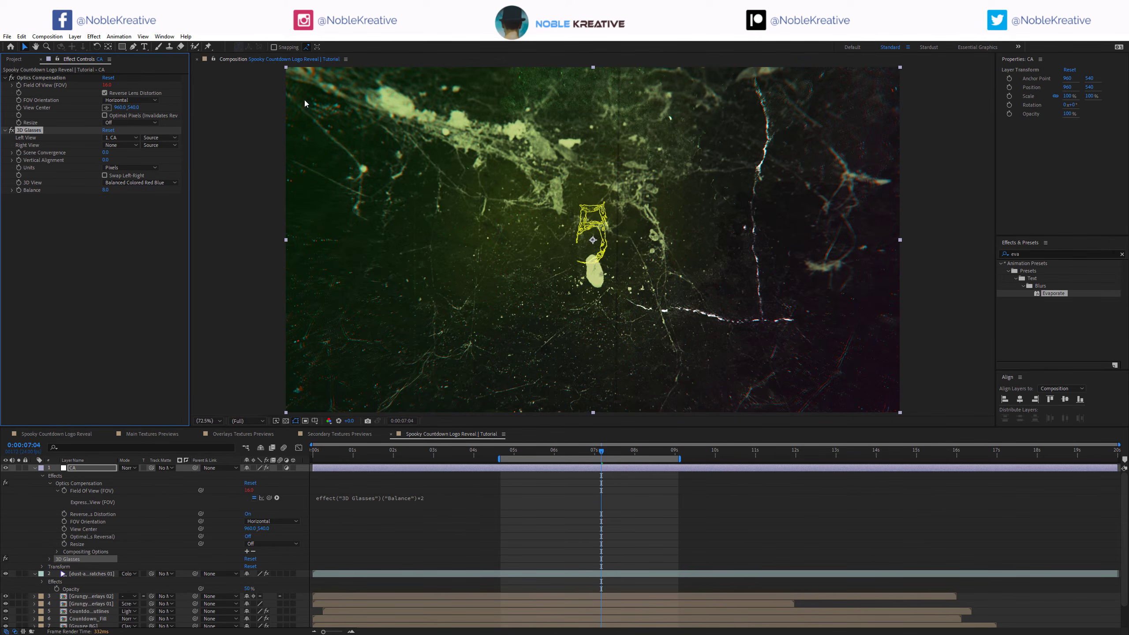
click(5, 468)
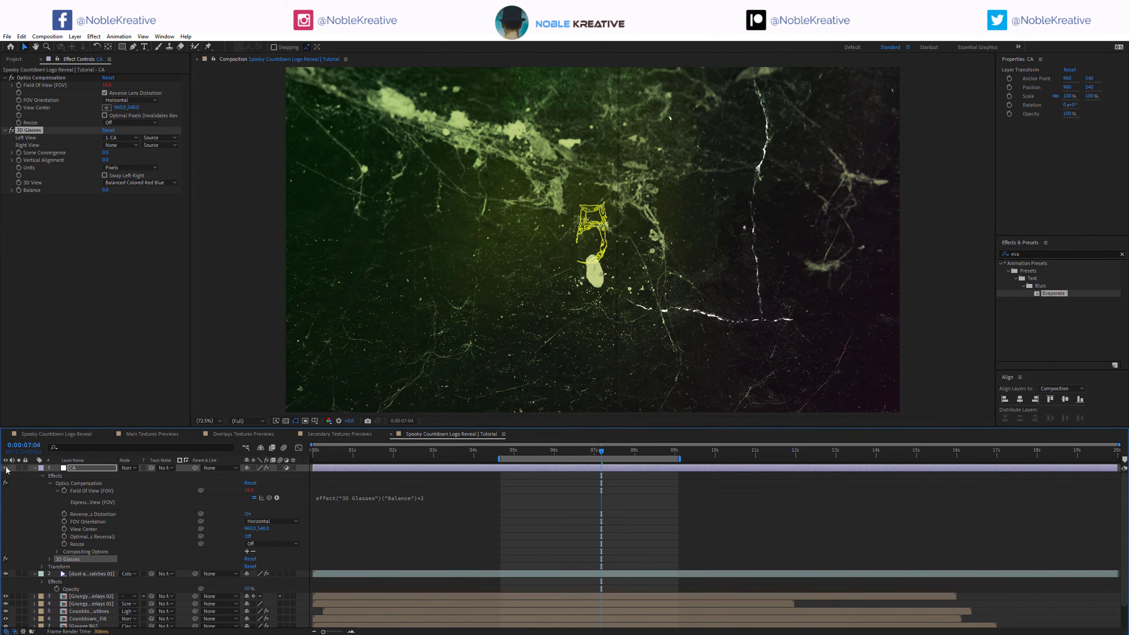
click(6, 468)
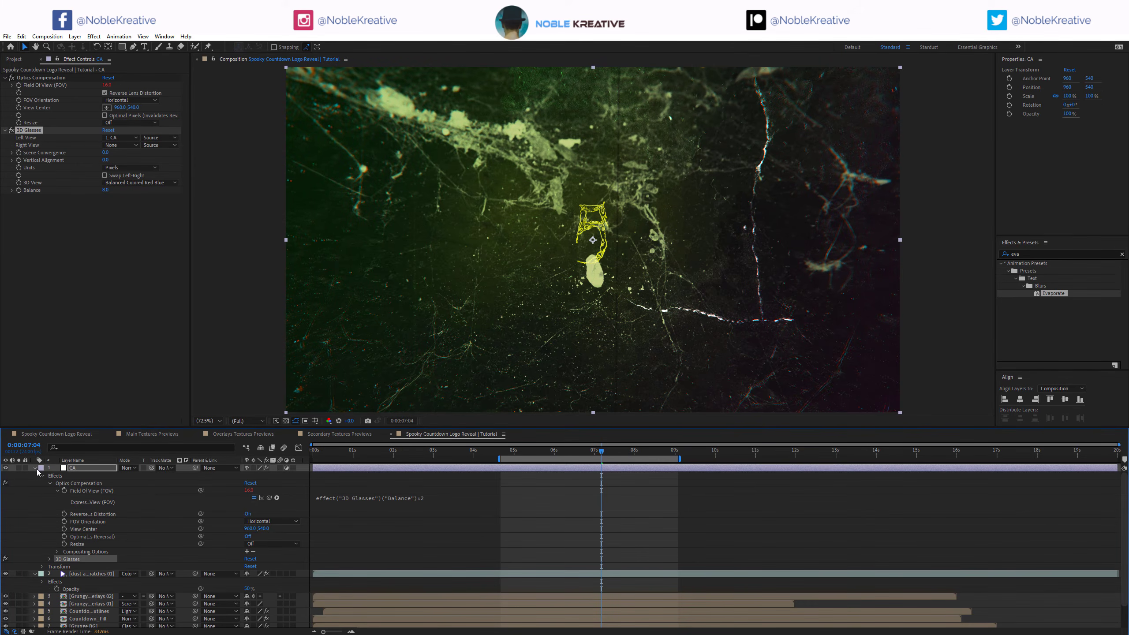
Collapse the CA layer and add another adjustment layer above it named BurnOut.
click(35, 468)
click(126, 565)
key(ctrl+alt+y)
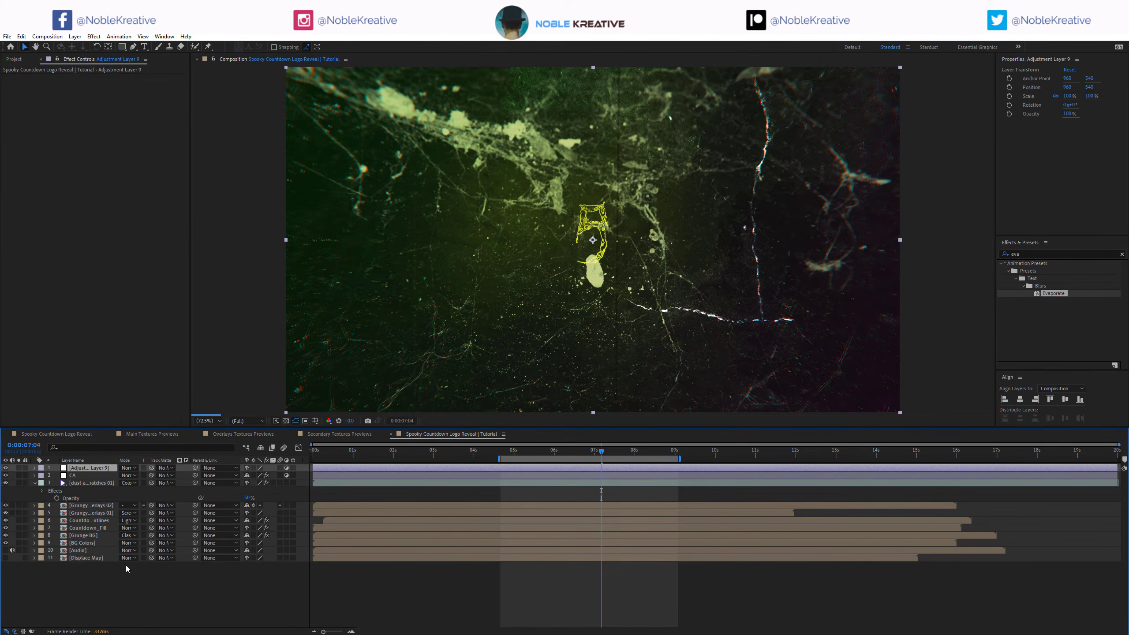
key(Return)
text(BurnOut)
key(Return)
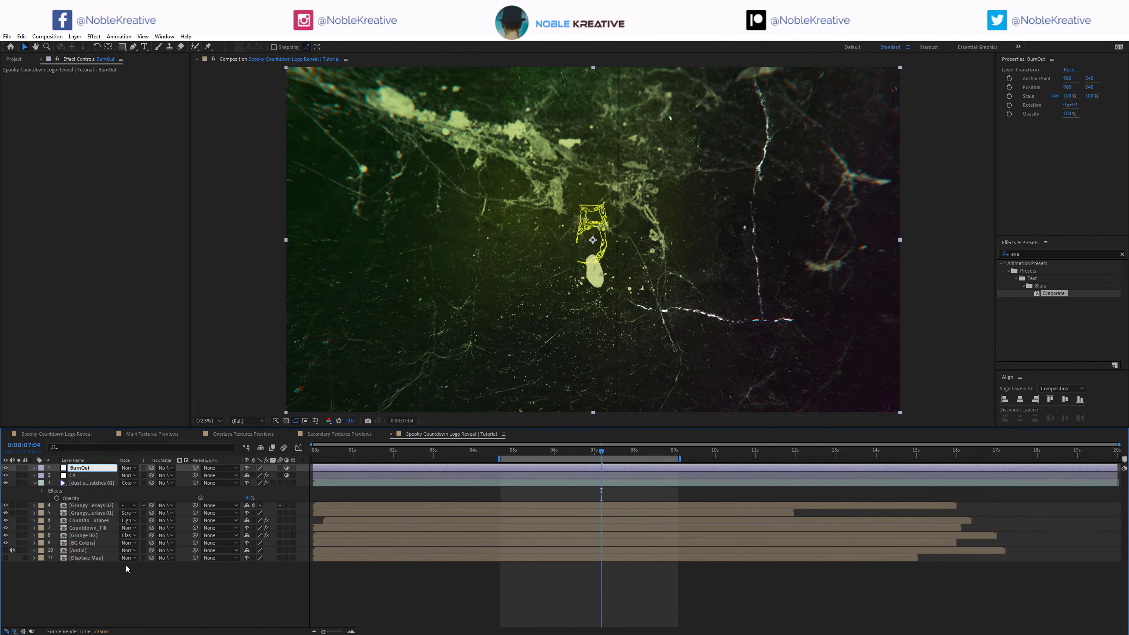
Trim the BurnOut layer to start at 0:00:14:00, and apply CC Burn Film with a Burn keyframe of 0 there.
click(901, 451)
drag(885, 457, 876, 457)
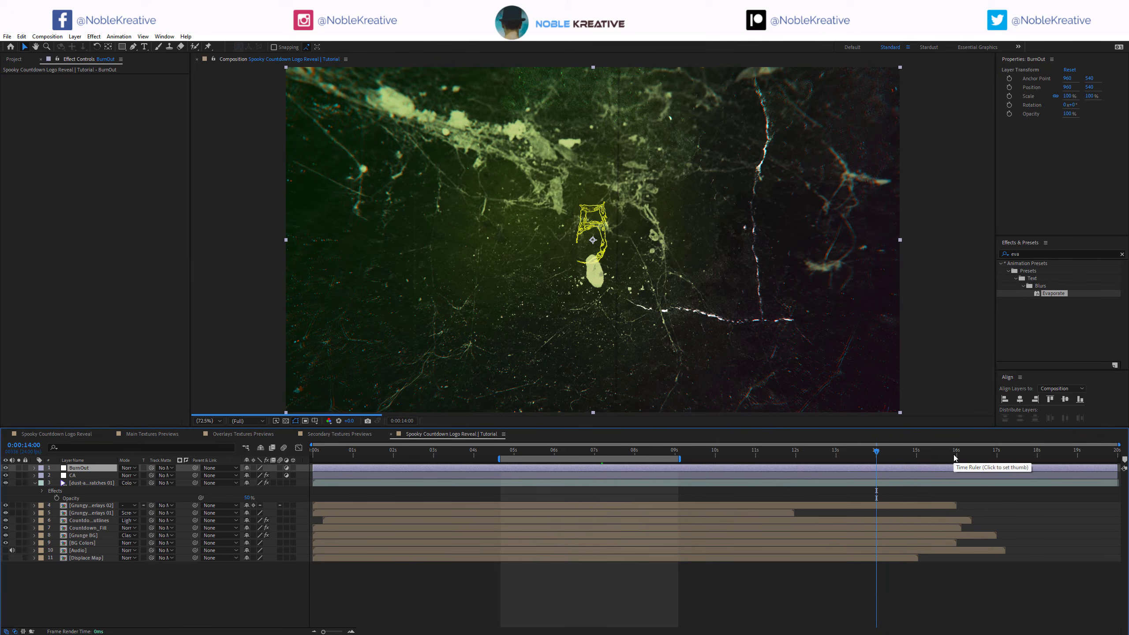
key(alt+bracketleft)
key(ctrl+space)
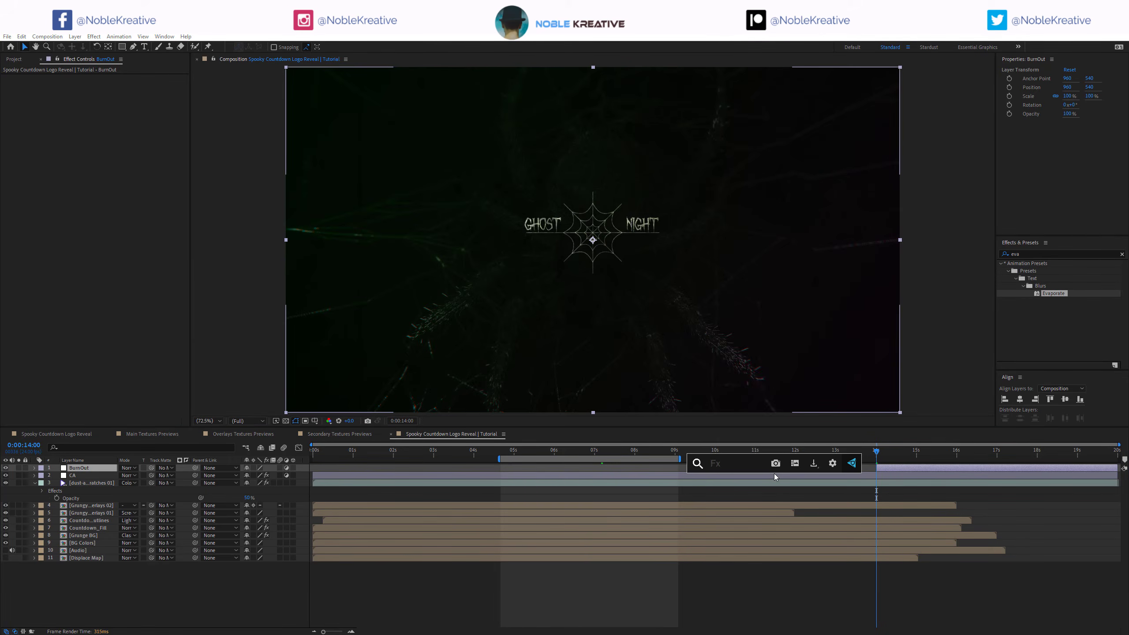
text(bur)
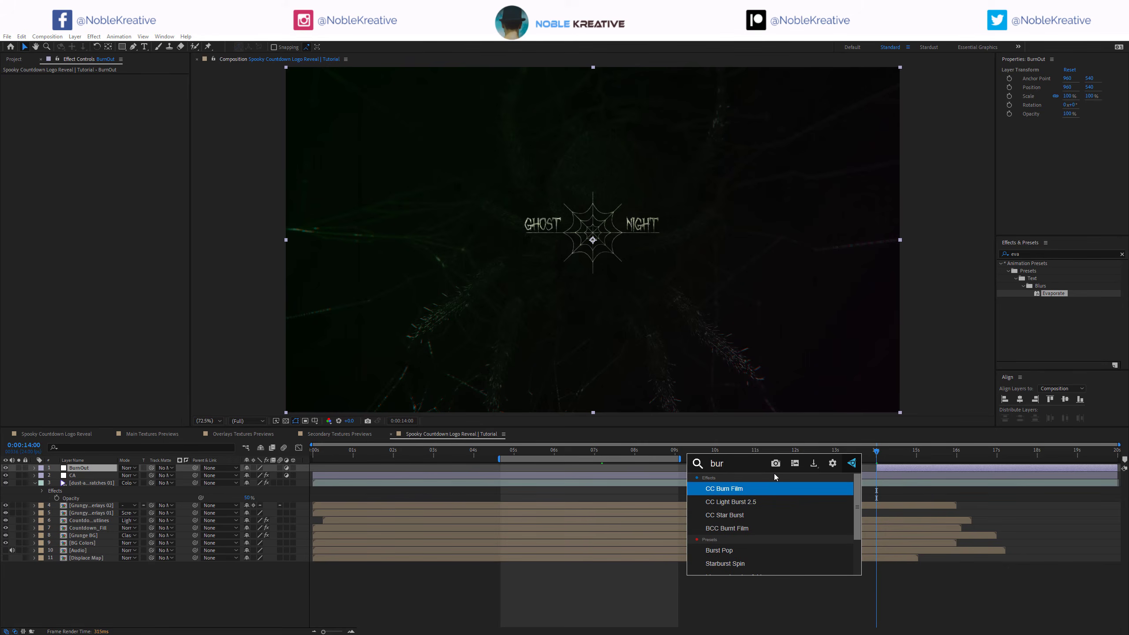
key(Return)
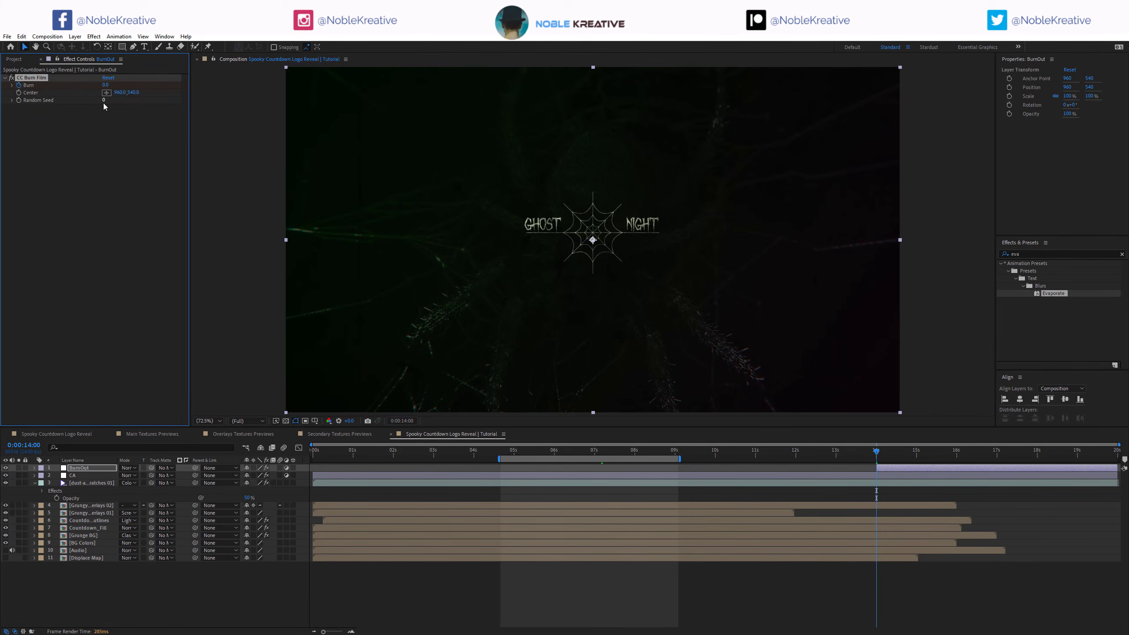
Keyframe Burn to 100 at 0:00:15:01, easy-ease both Burn keyframes, and change the CC Burn Film Random Seed.
click(918, 457)
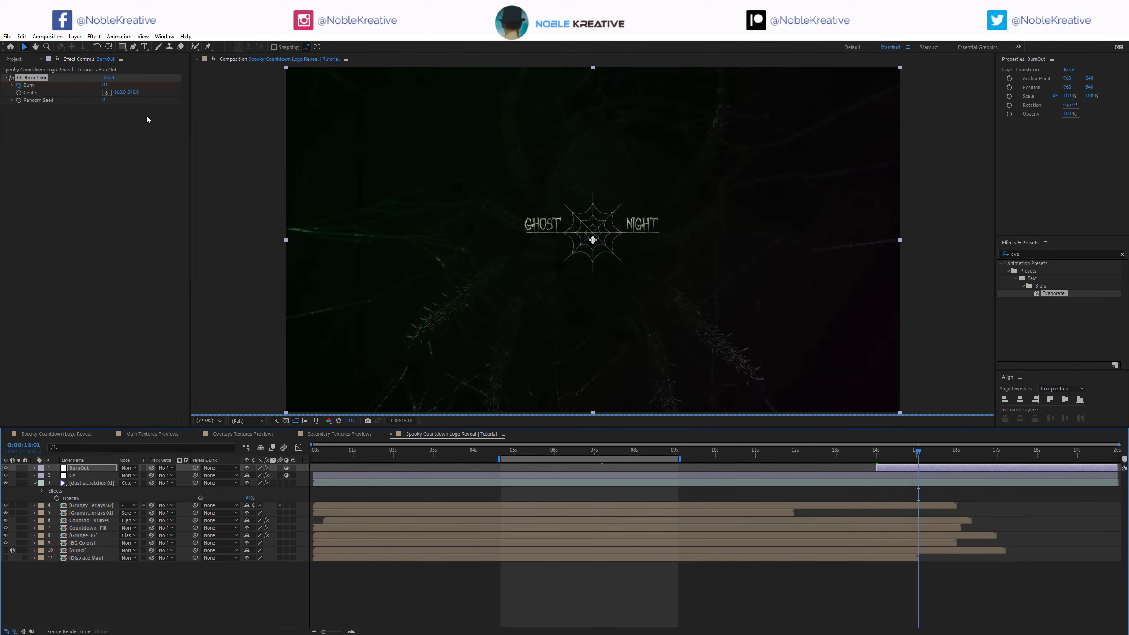
drag(106, 86, 202, 84)
key(u)
drag(935, 477, 838, 490)
key(F9)
click(896, 455)
mouse_move(103, 100)
mouse_down()
mouse_move(124, 103)
mouse_move(107, 102)
mouse_up()
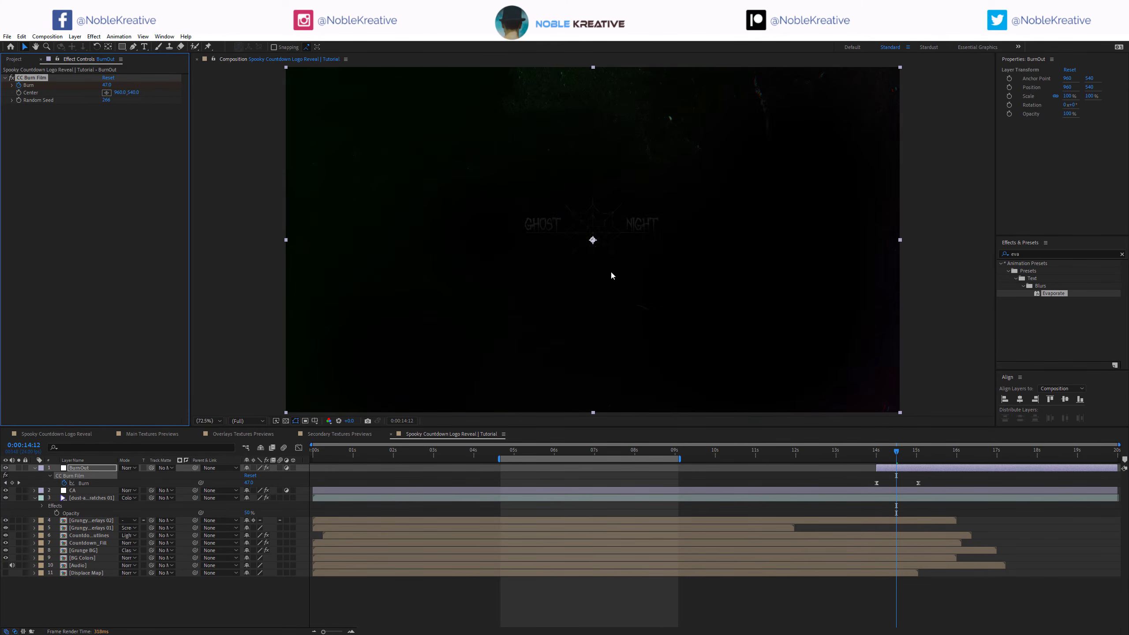
Set the work area from the composition's start to 0:00:15:01, and display the Audio layer's waveform.
click(919, 454)
drag(498, 459, 280, 458)
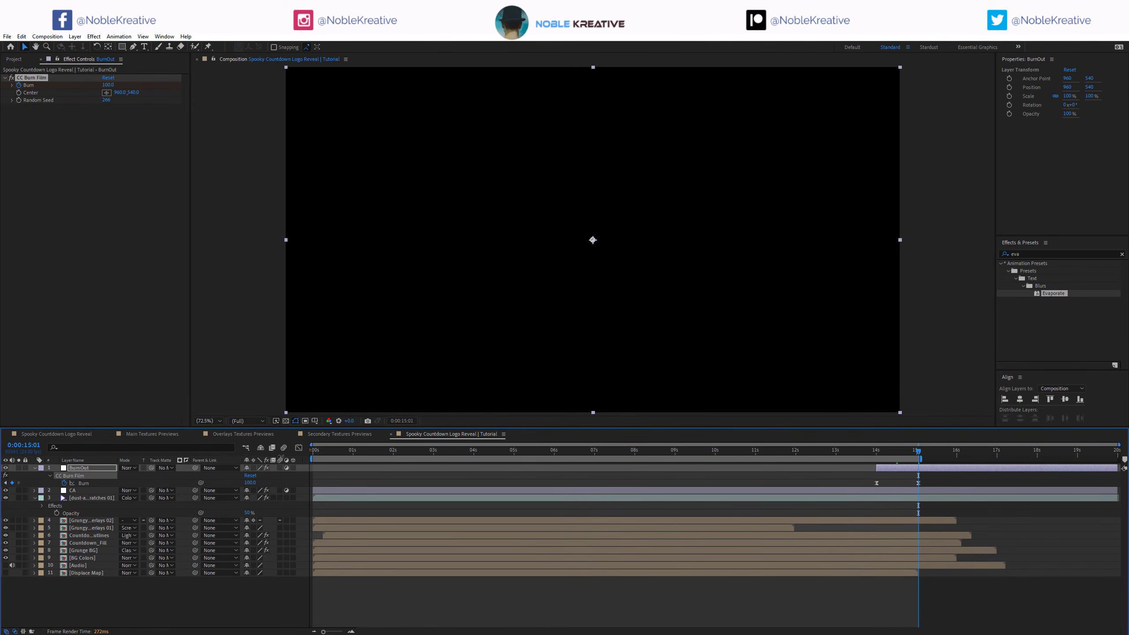
right_click(402, 459)
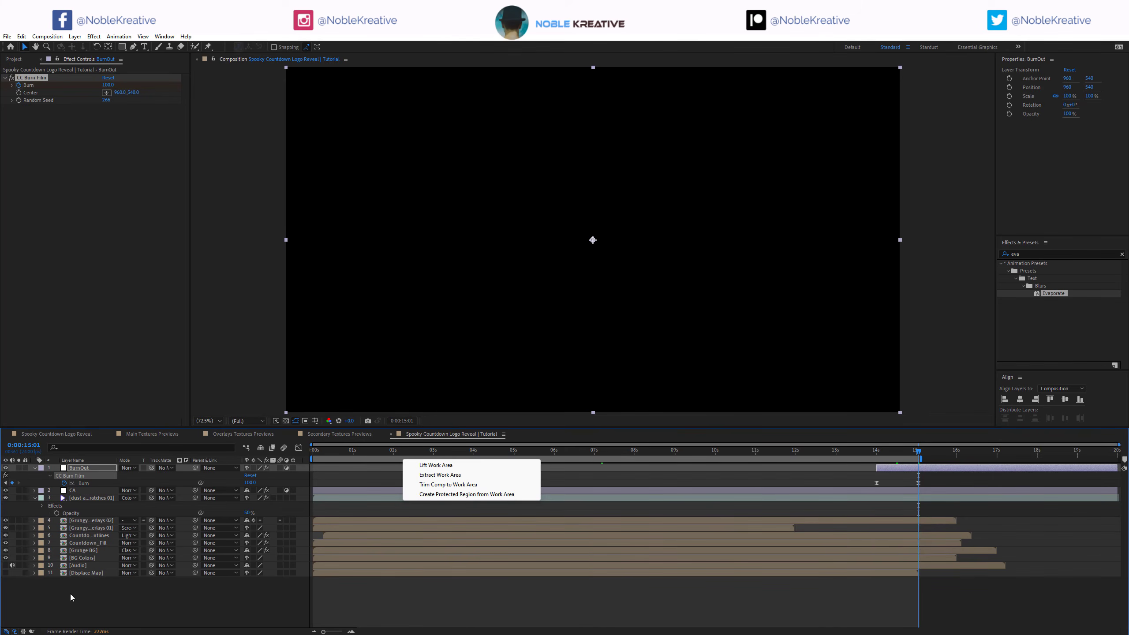
click(72, 566)
key(l)
key(l)
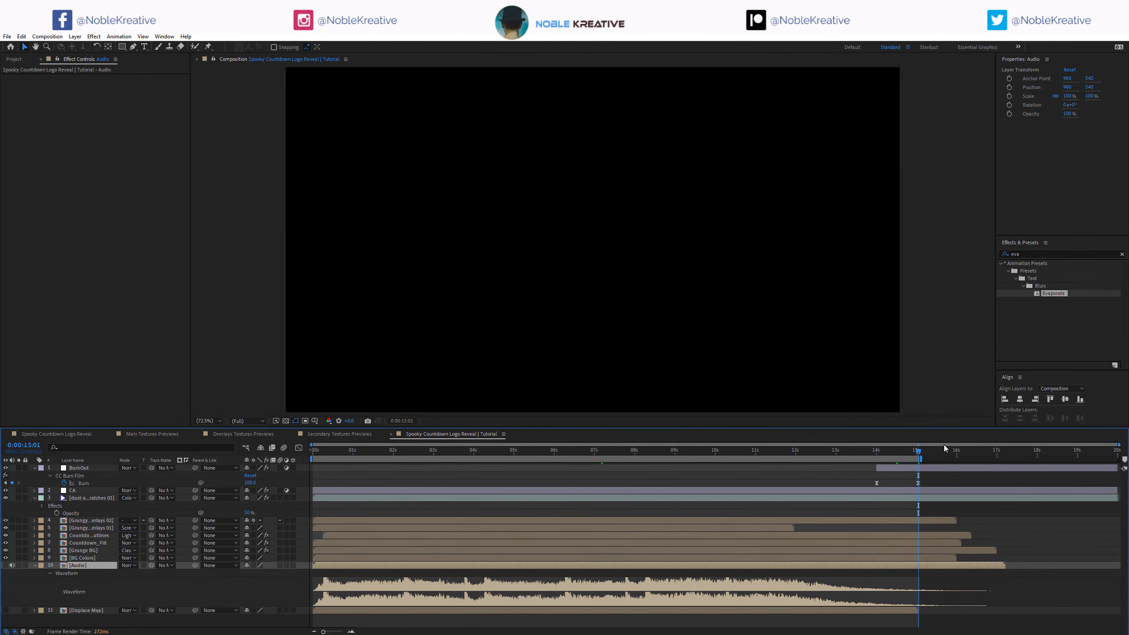
Extend the work area's end to 0:00:16:00, trim the composition to it, and check the ending around 0:00:15:04.
click(957, 450)
right_click(929, 458)
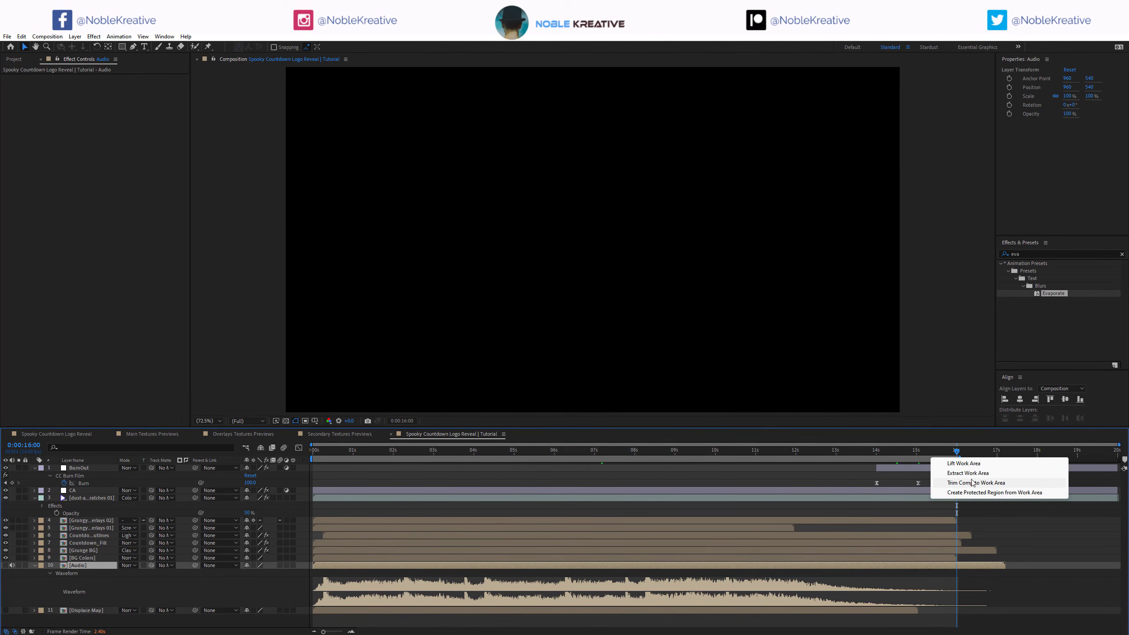
click(965, 487)
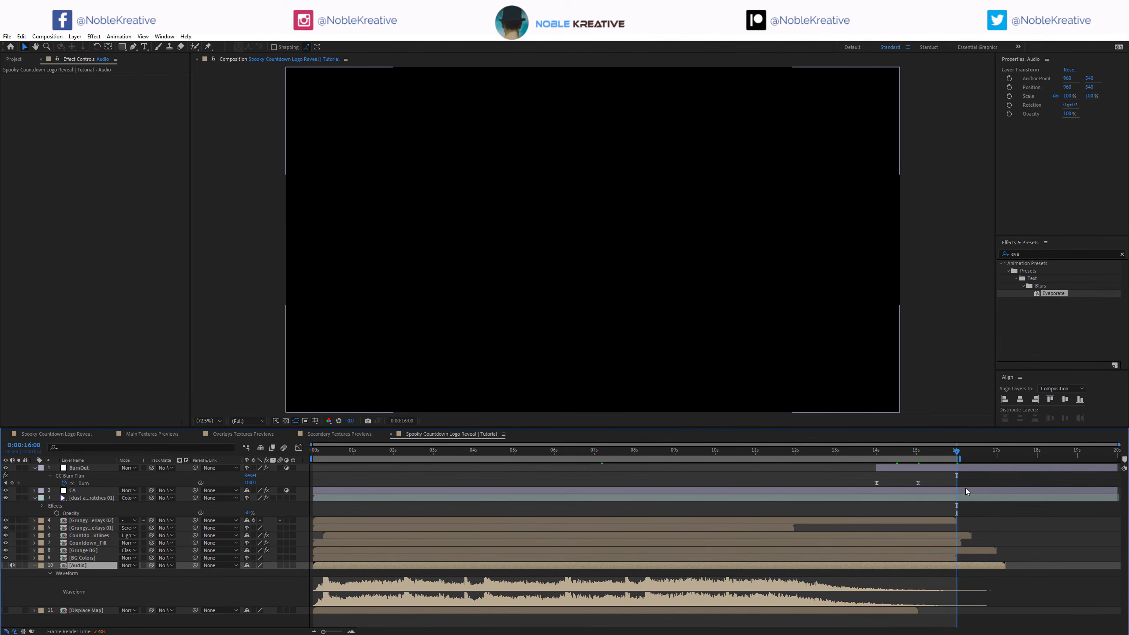
click(1041, 453)
mouse_move(1040, 452)
mouse_down()
mouse_move(1026, 452)
mouse_move(1074, 453)
mouse_up()
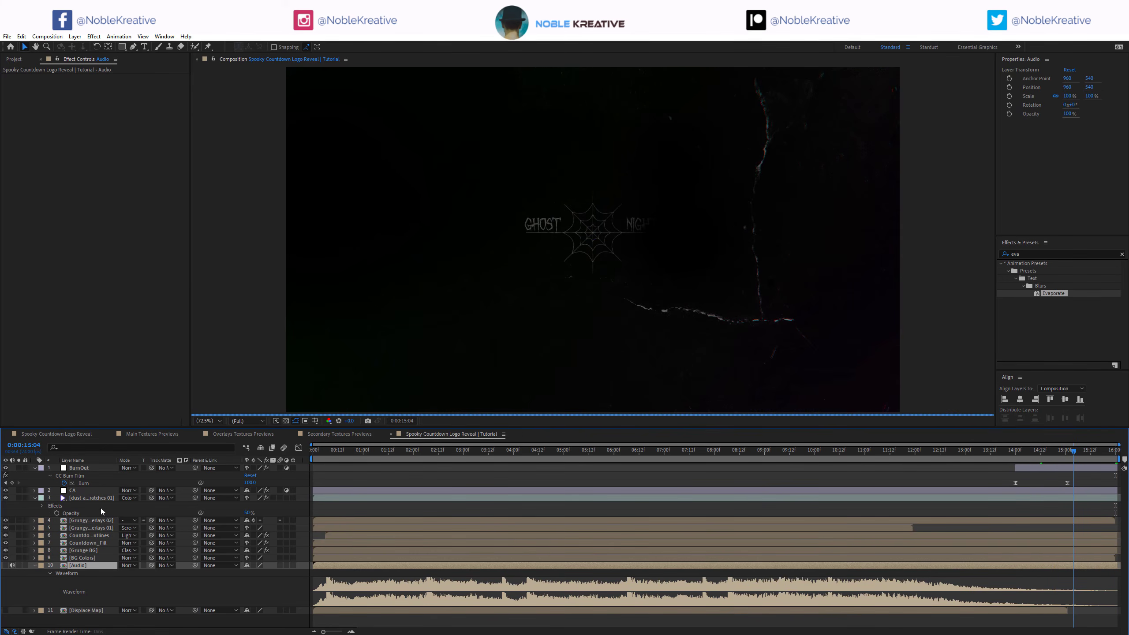
Select all layers and collapse their open properties in the timeline.
click(59, 498)
key(ctrl+a)
click(35, 468)
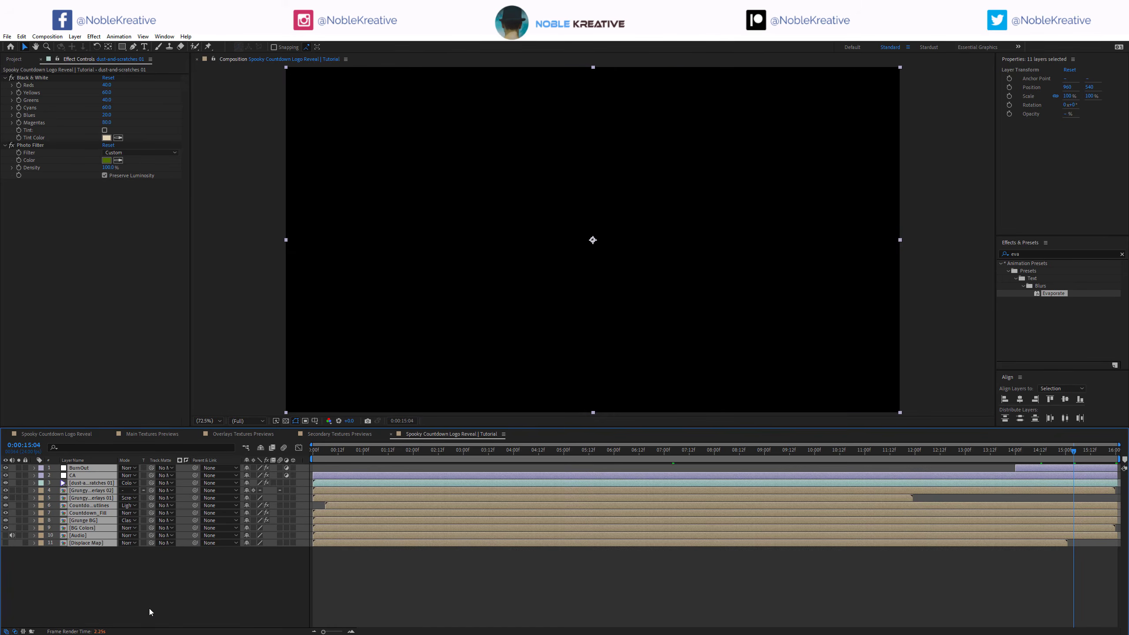
Pre-compose all layers into a composition named Chromatic, moving all attributes, and duplicate the Chromatic layer twice.
click(88, 554)
key(ctrl+a)
key(ctrl+shift+c)
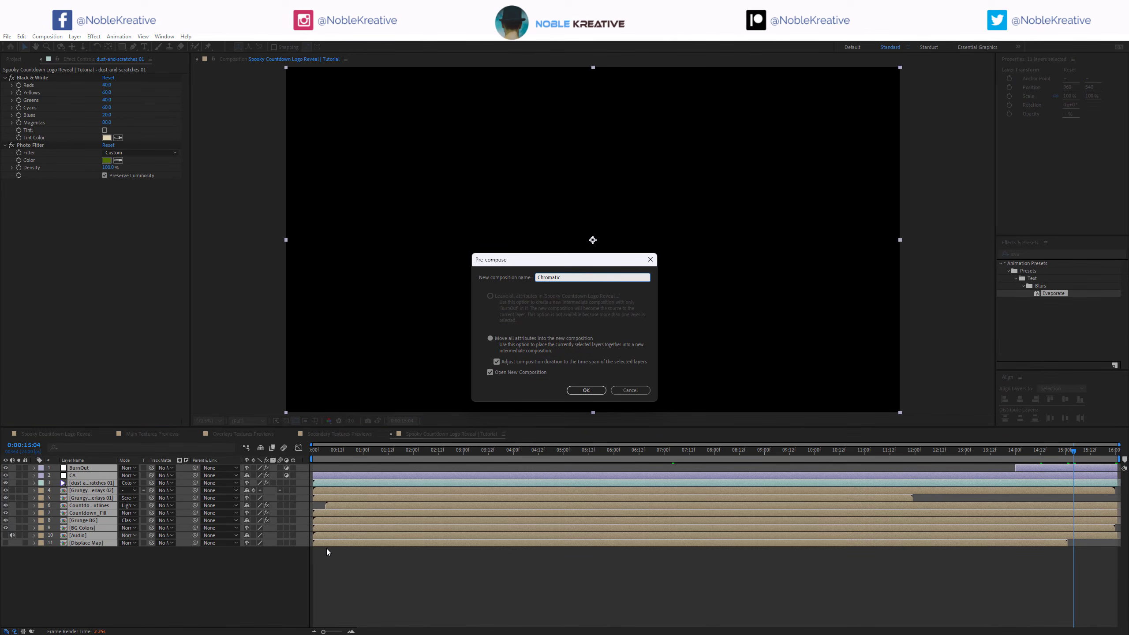
text(Chromatic)
key(Return)
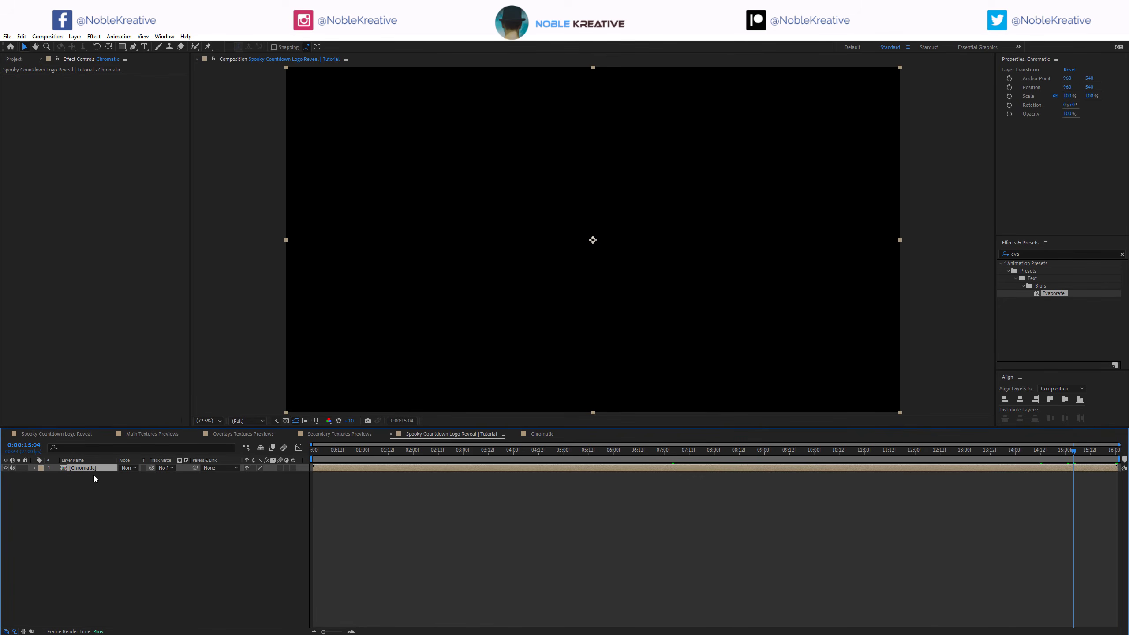
key(ctrl+d)
key(ctrl+d)
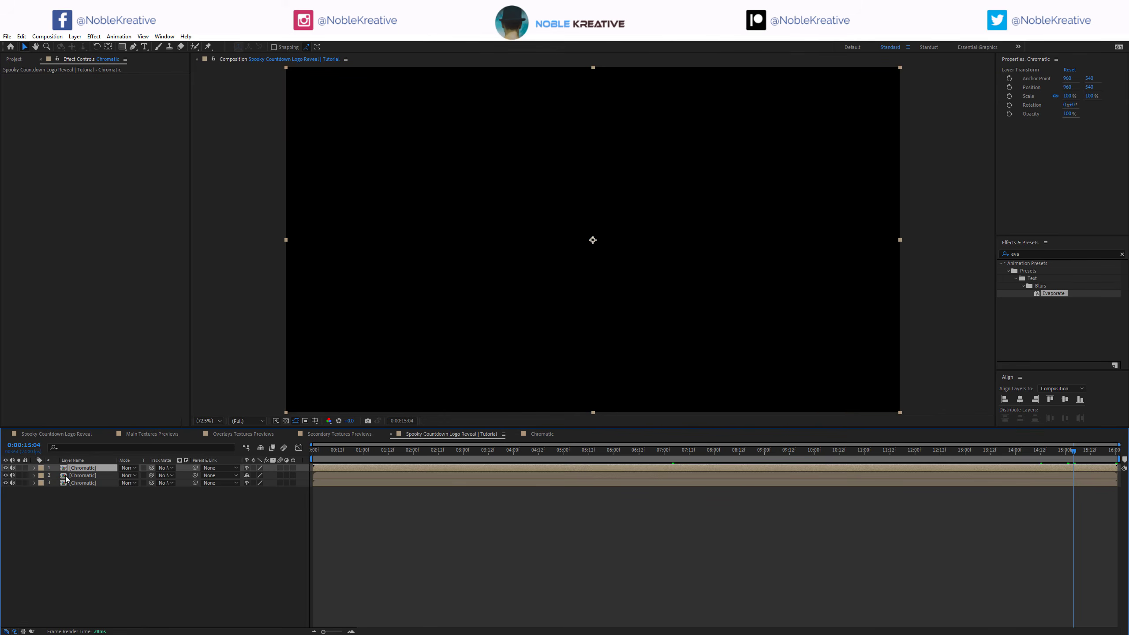
Apply Shift Channels to the uppermost Chromatic layer and set Take Green From and Take Blue From to Full Off.
click(86, 476)
click(78, 469)
key(ctrl+space)
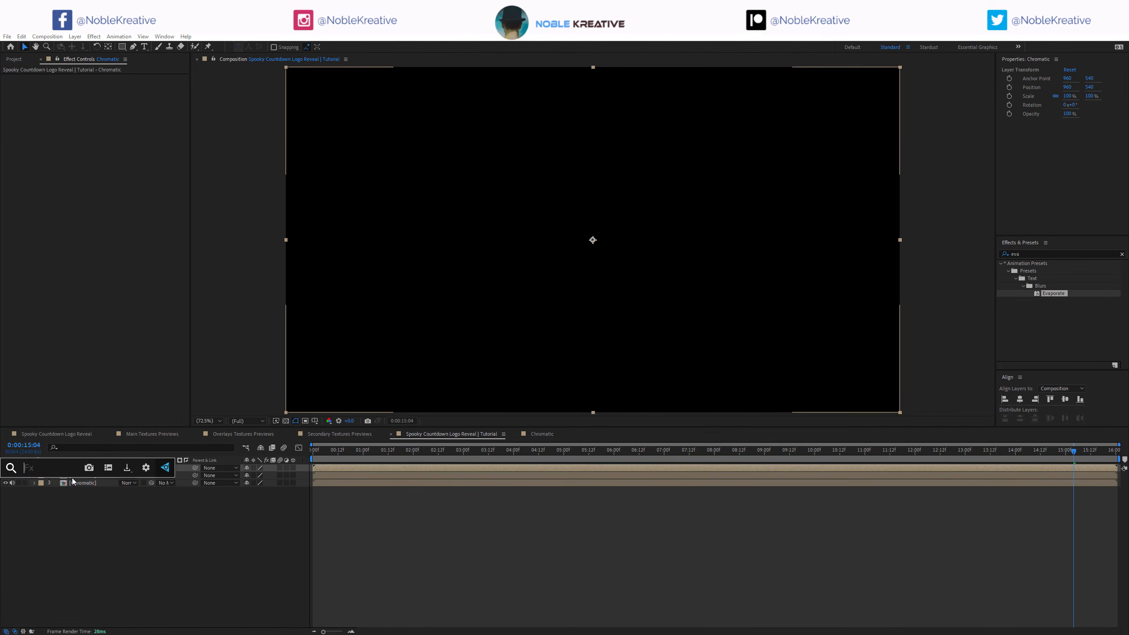
text(shift)
key(Return)
click(129, 107)
click(116, 202)
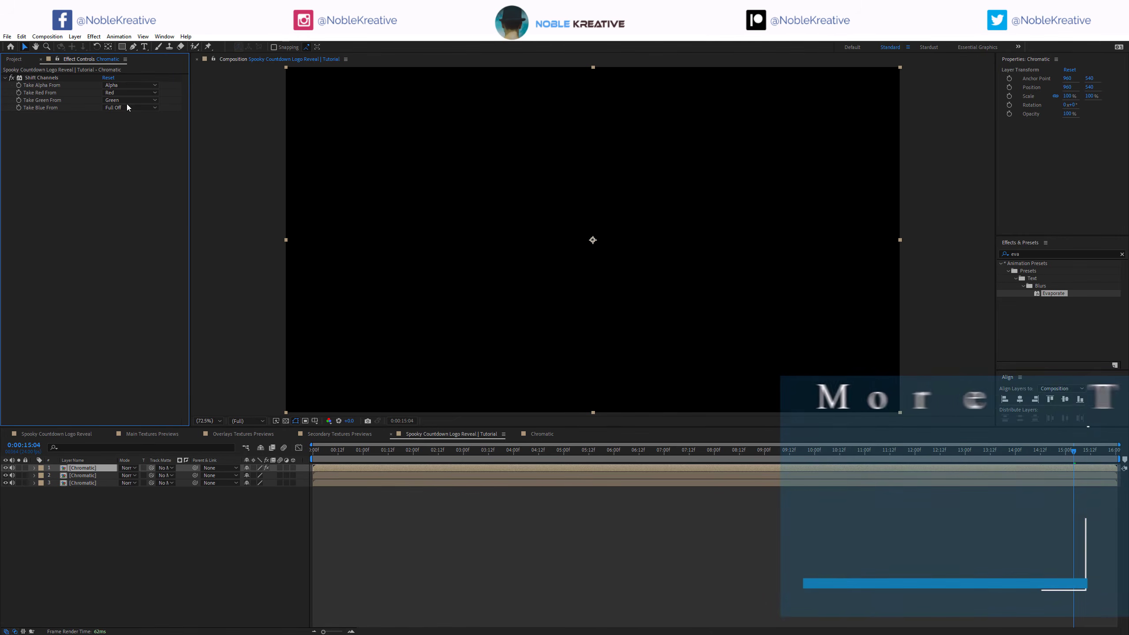
click(129, 101)
click(128, 197)
Copy Shift Channels to the second Chromatic layer, taking green from Green and setting red to Full Off.
click(42, 78)
key(ctrl+c)
click(111, 475)
key(ctrl+v)
click(129, 100)
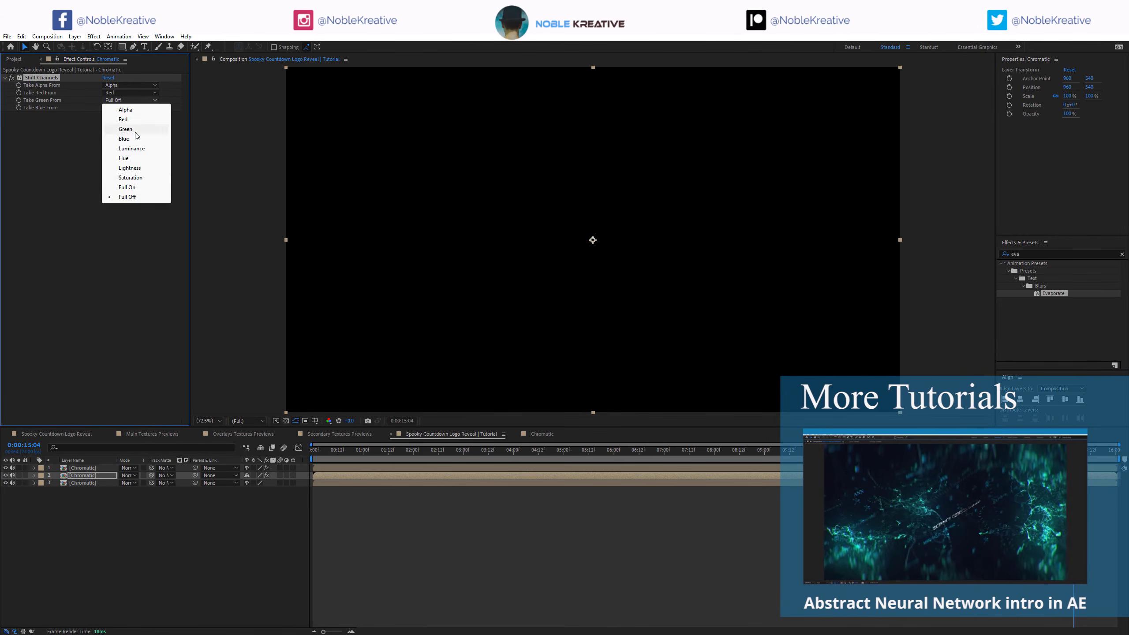
click(133, 129)
click(129, 92)
click(130, 189)
Paste Shift Channels onto the third Chromatic layer, taking blue from Blue and setting red to Full Off.
click(91, 483)
key(ctrl+v)
click(125, 108)
click(128, 147)
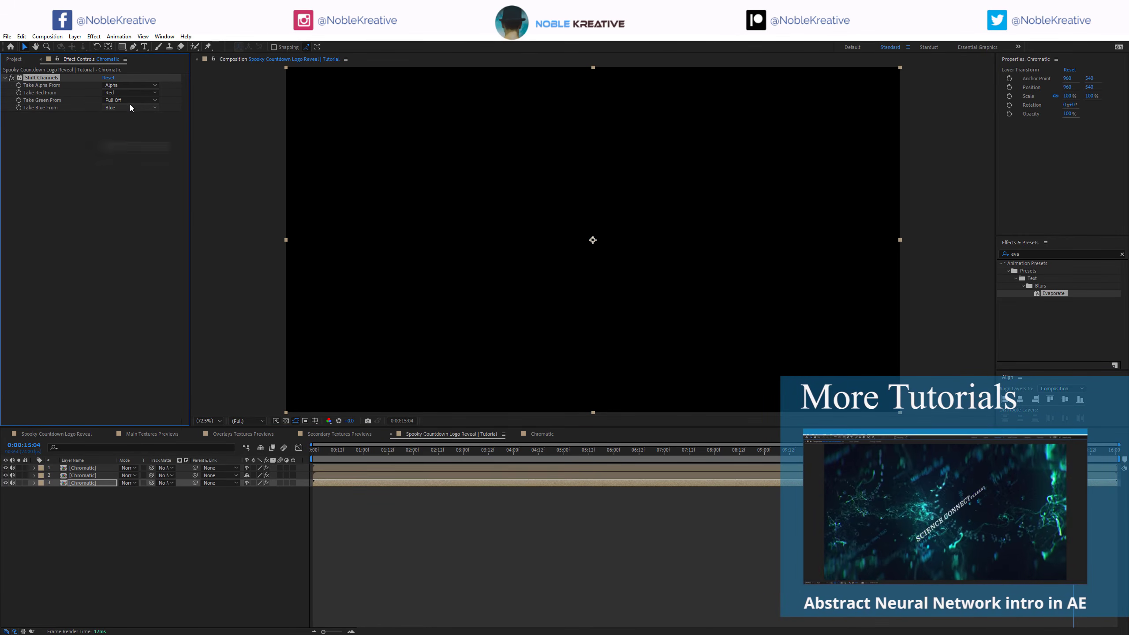
click(130, 101)
click(129, 93)
click(130, 189)
Set the blending mode of the upper two Chromatic layers to Lighten.
click(94, 468)
shift+click(95, 476)
click(128, 475)
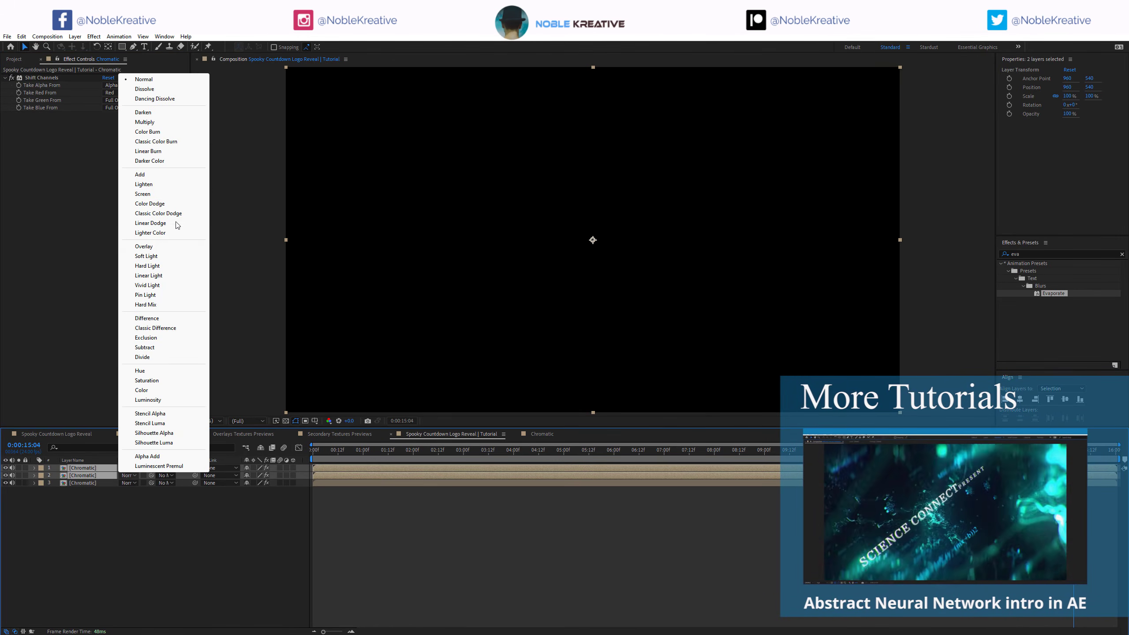
click(166, 185)
At 0:00:04:03, offset the second Chromatic layer slightly later in time and the first one slightly earlier.
click(519, 458)
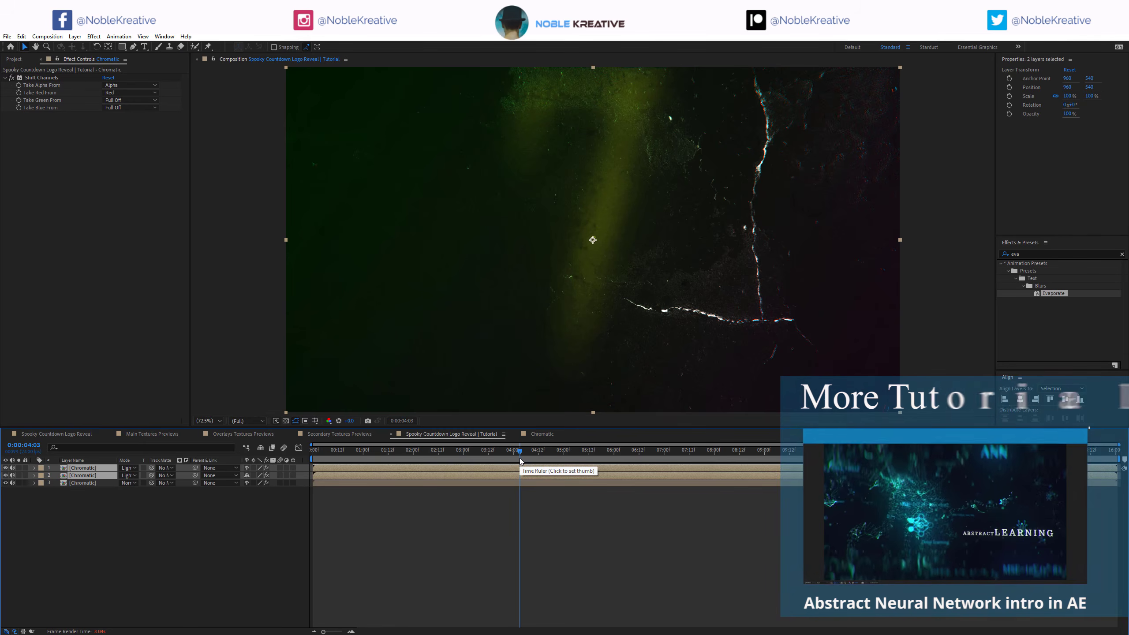
click(329, 476)
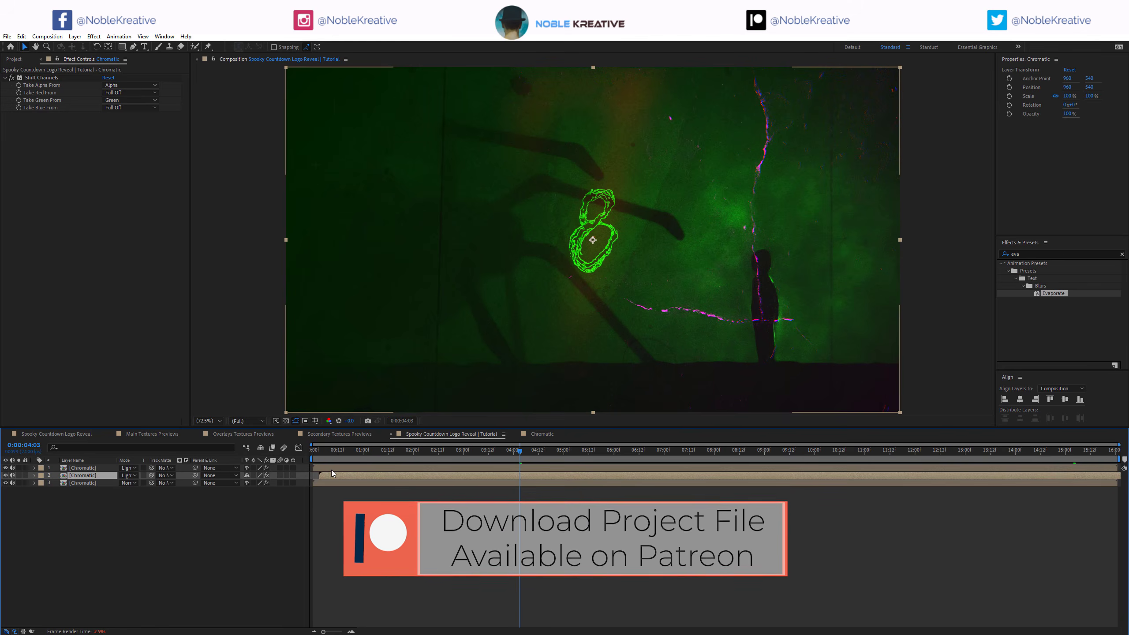
click(425, 469)
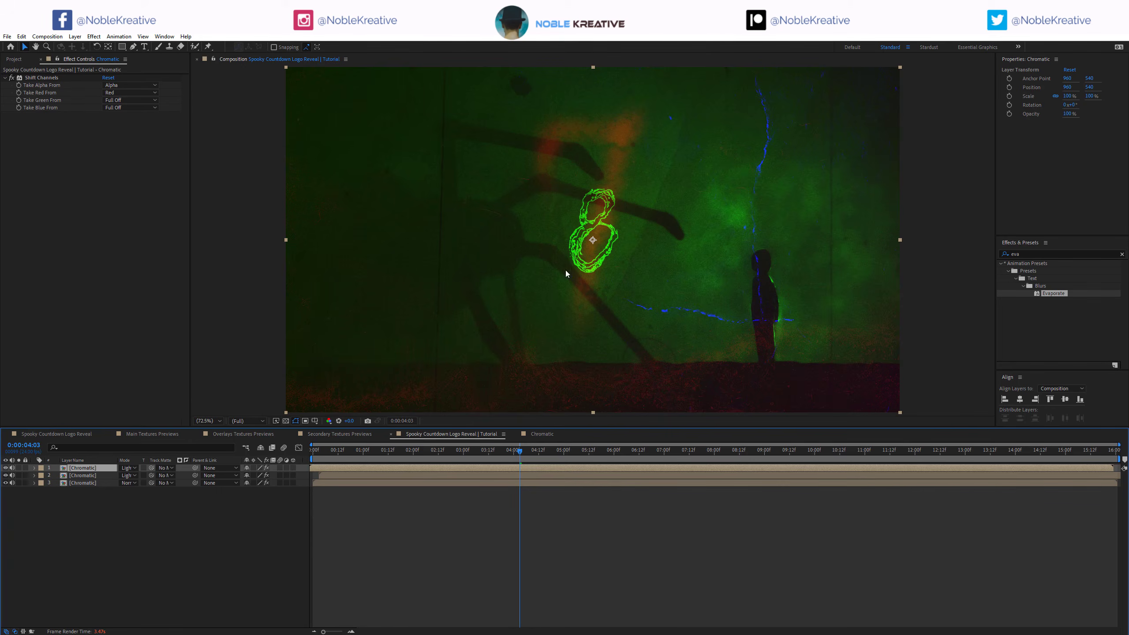
Pre-compose the three Chromatic layers as ShiftChannels, moving all attributes, and return to the Spooky Countdown Logo Reveal | Tutorial composition.
key(ctrl+a)
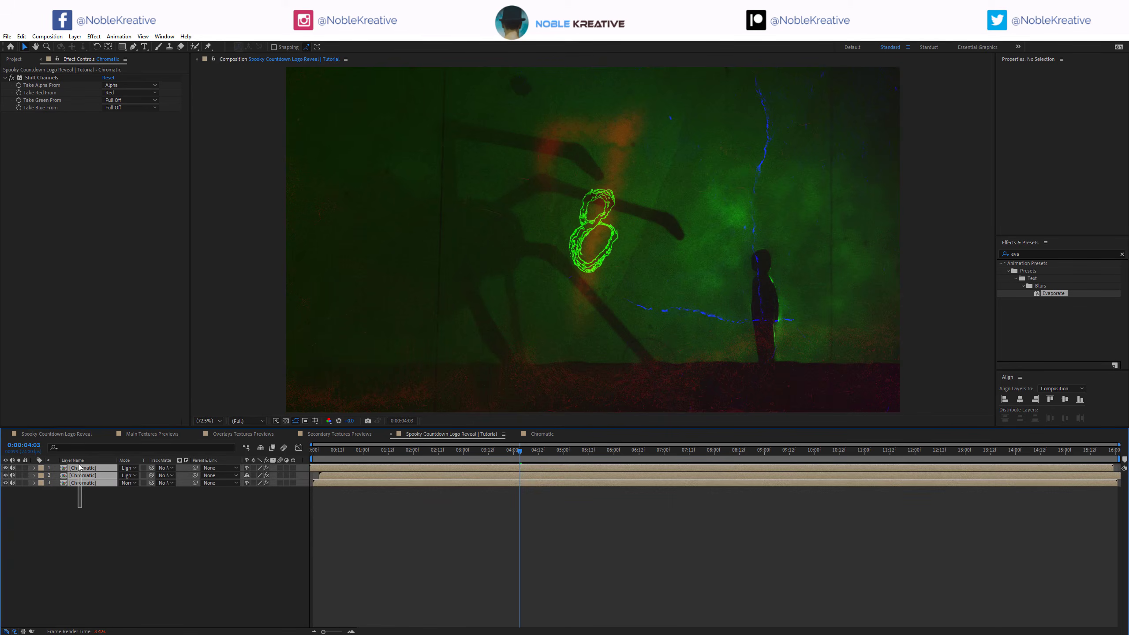
key(ctrl+shift+c)
text(ShiftChannels)
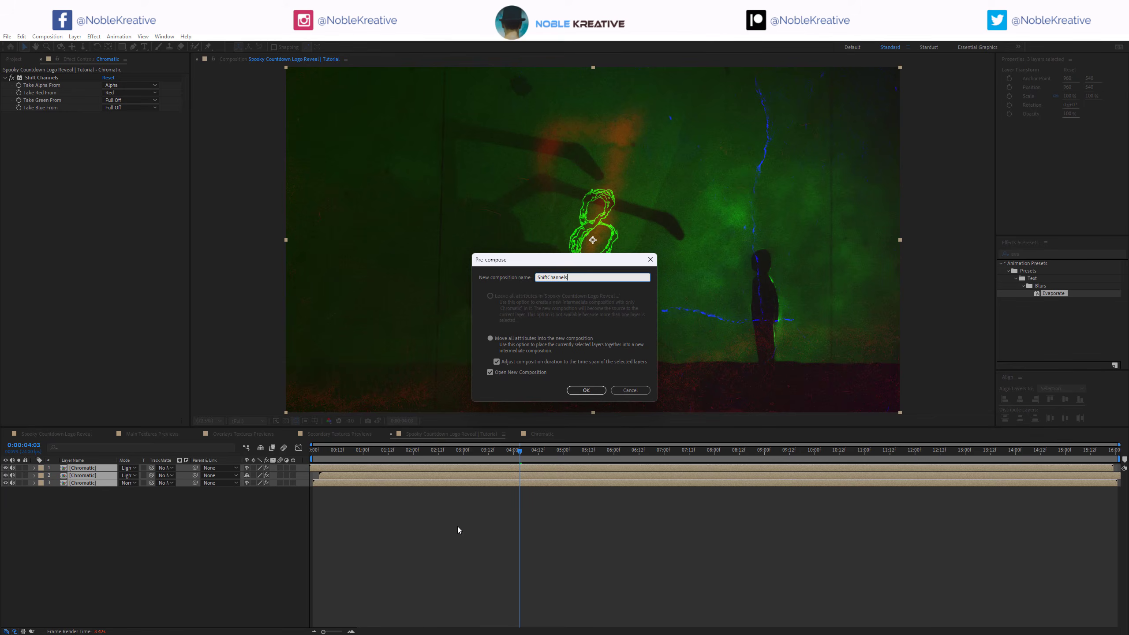
key(Return)
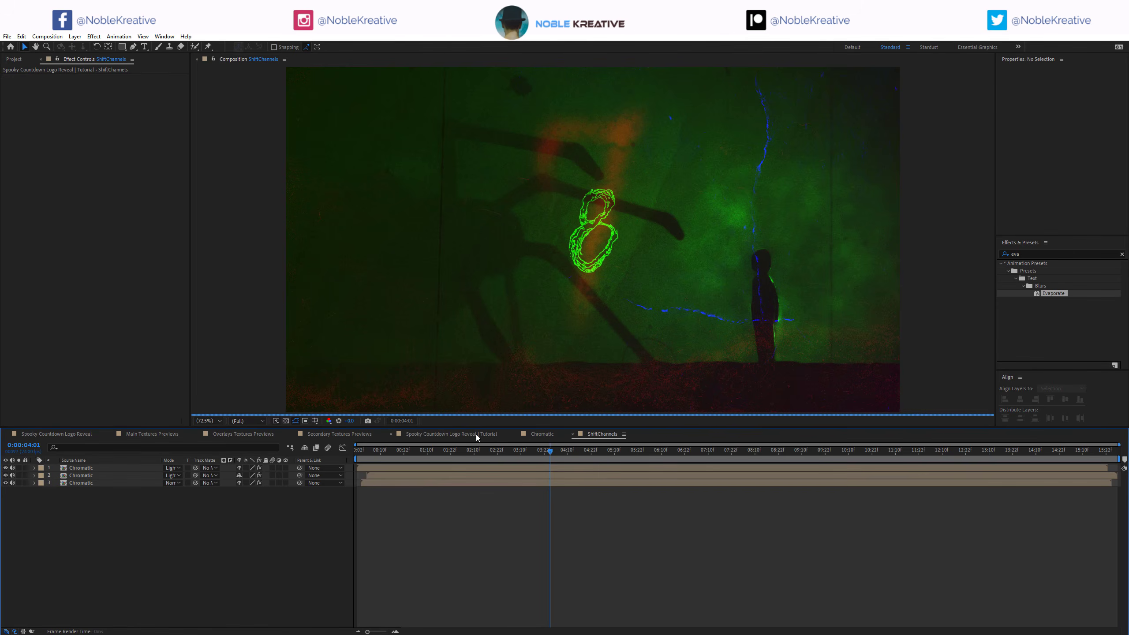
click(476, 434)
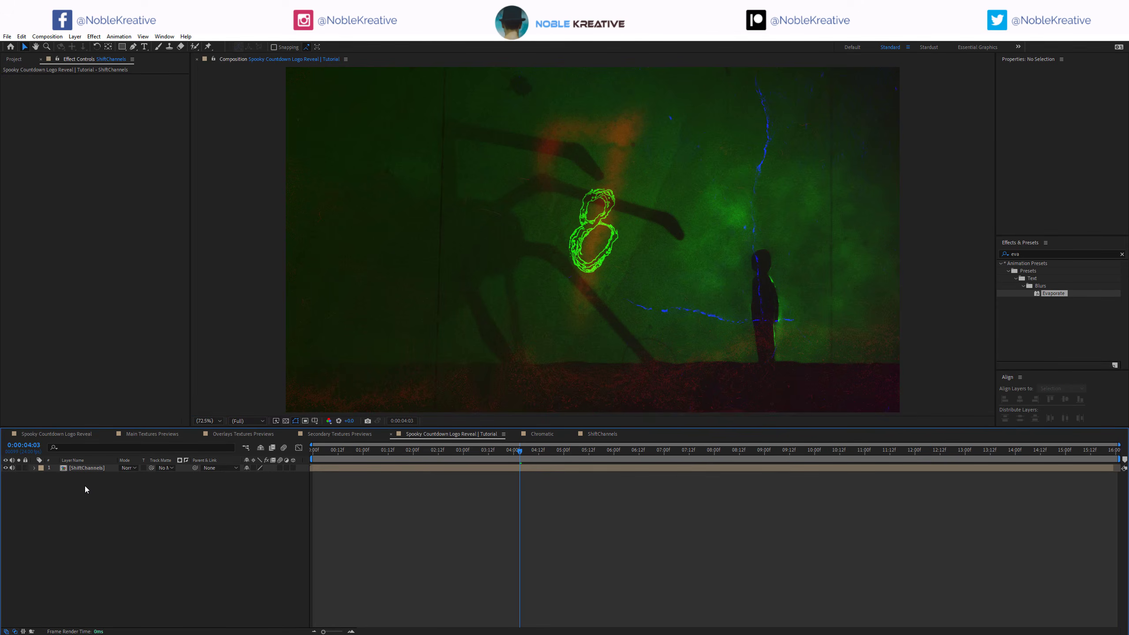
Create an adjustment layer named CC above ShiftChannels and apply Unsharp Mask and Noise to it.
key(ctrl+alt+y)
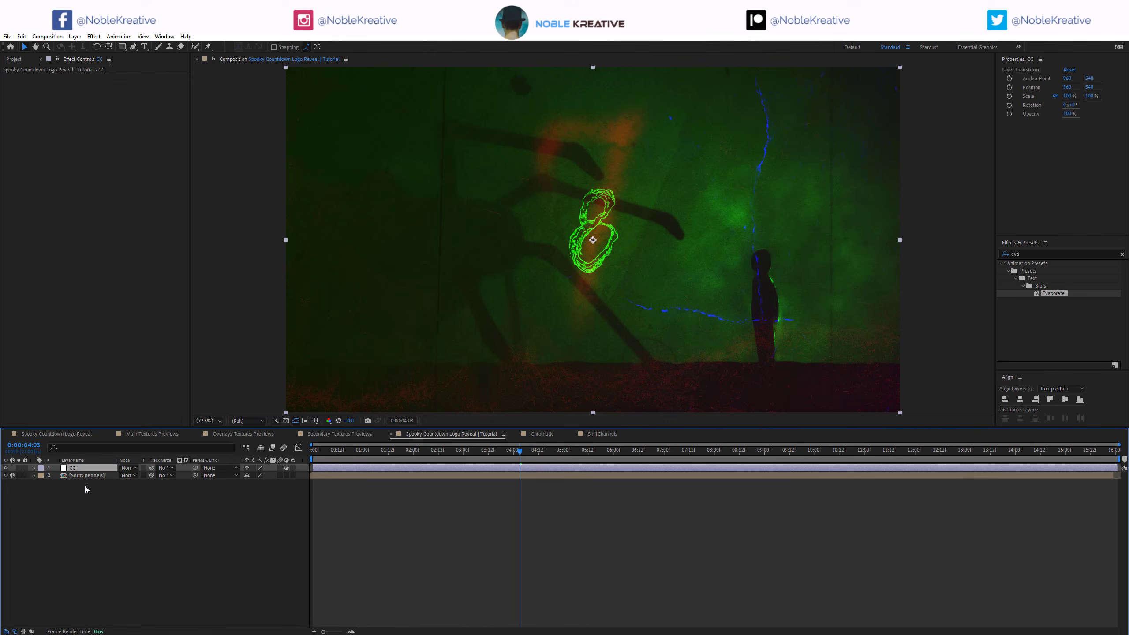
key(ctrl+space)
text(lumetri)
key(Return)
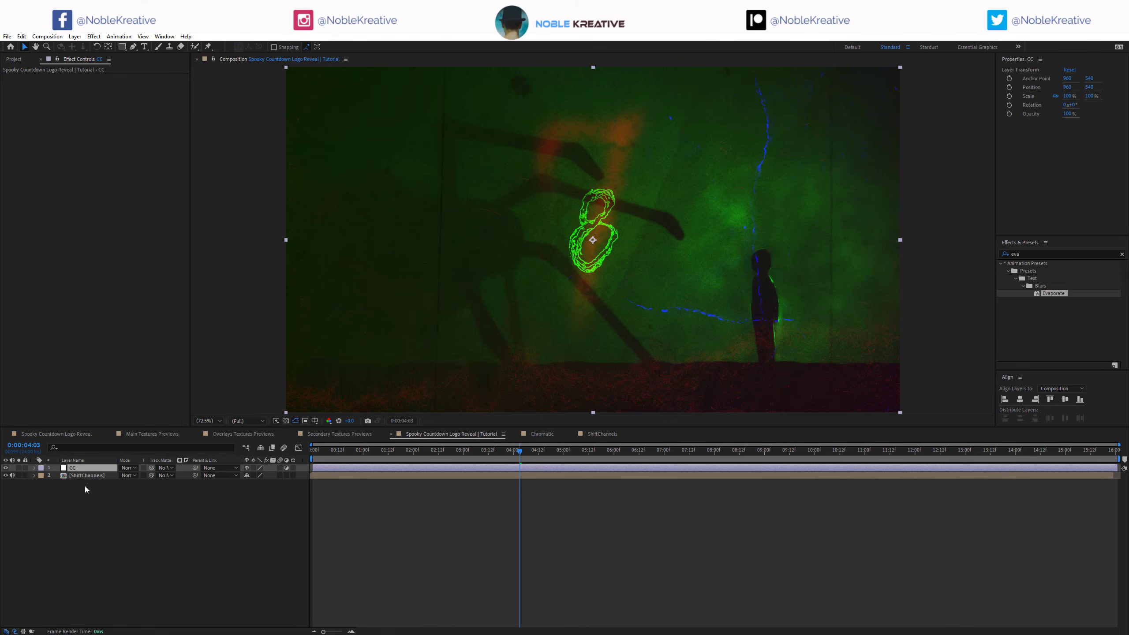
key(ctrl+space)
text(noise)
key(Return)
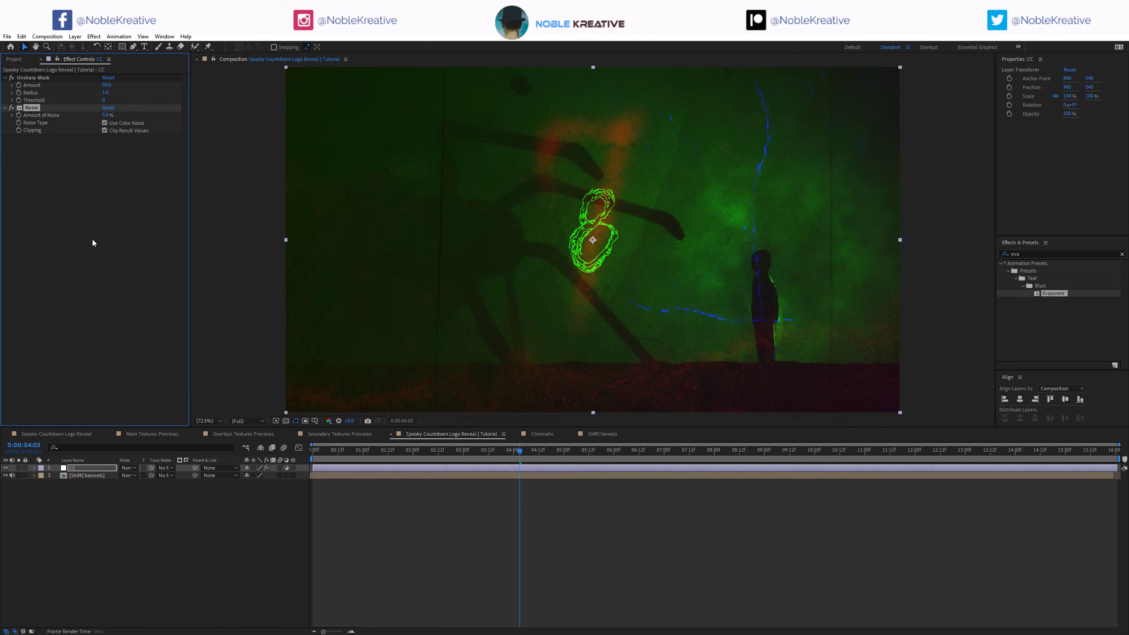
Add Curves to the CC layer and shape a gentle S-curve with raised highlights and lowered shadows.
key(ctrl+space)
text(curves)
key(Return)
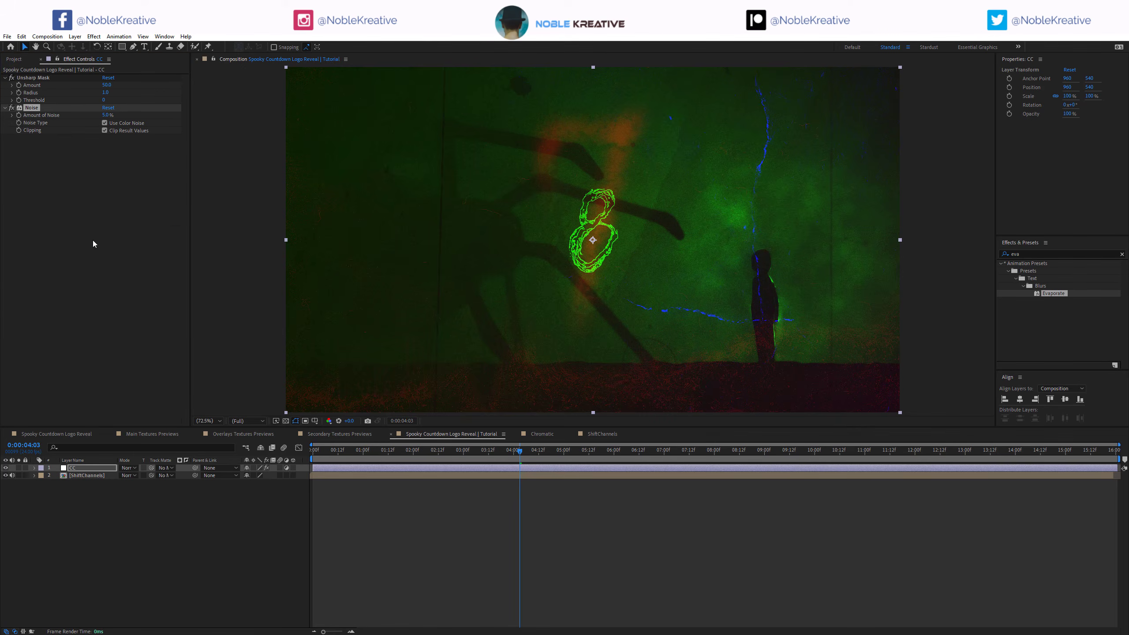
drag(95, 208, 98, 202)
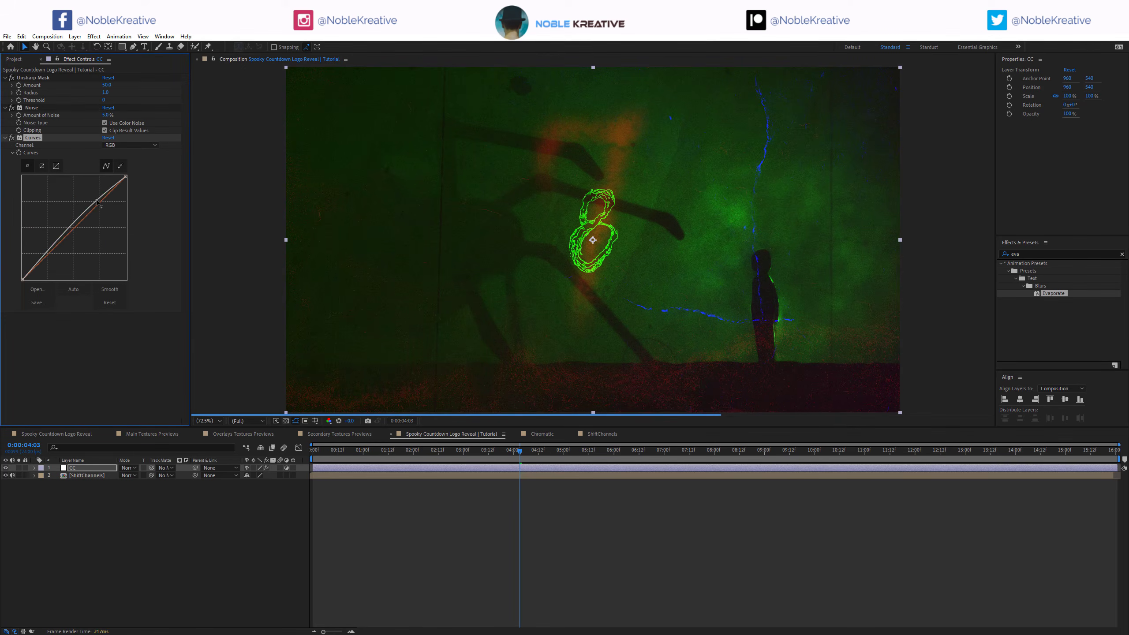
drag(62, 238, 60, 248)
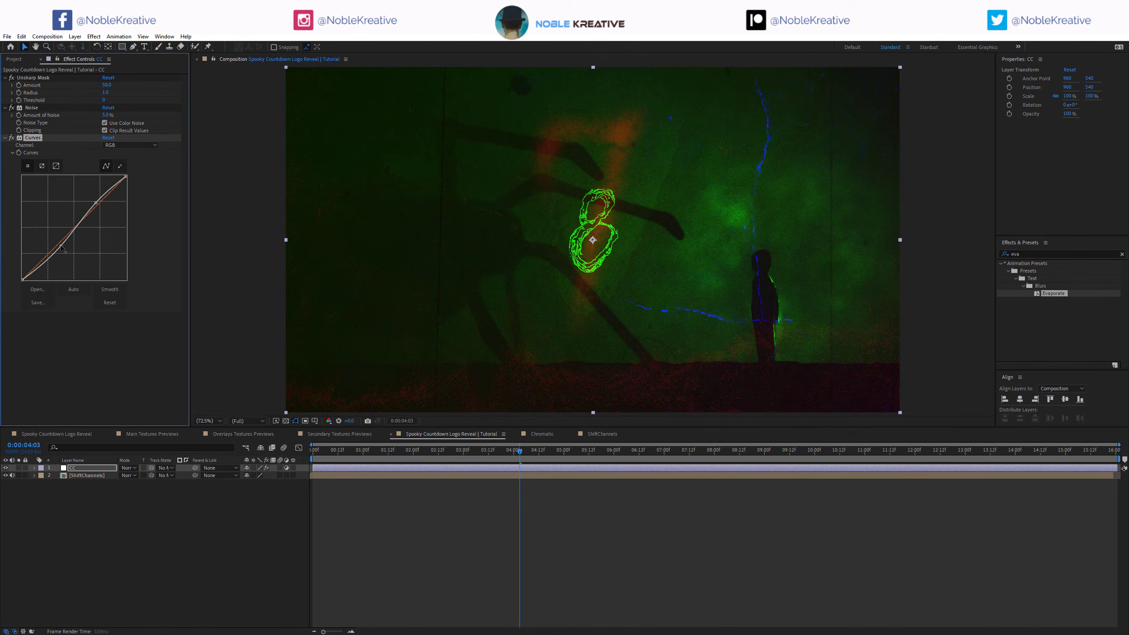
Create another adjustment layer named Glow and apply the Glow effect to it.
key(ctrl+alt+y)
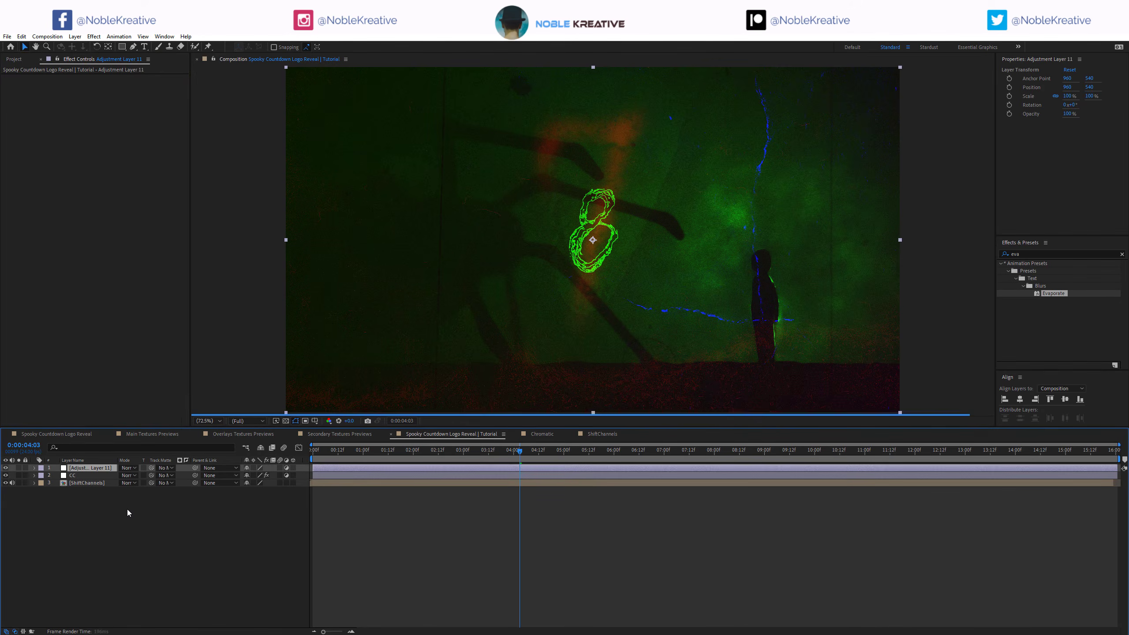
key(Return)
text(Glow)
key(Return)
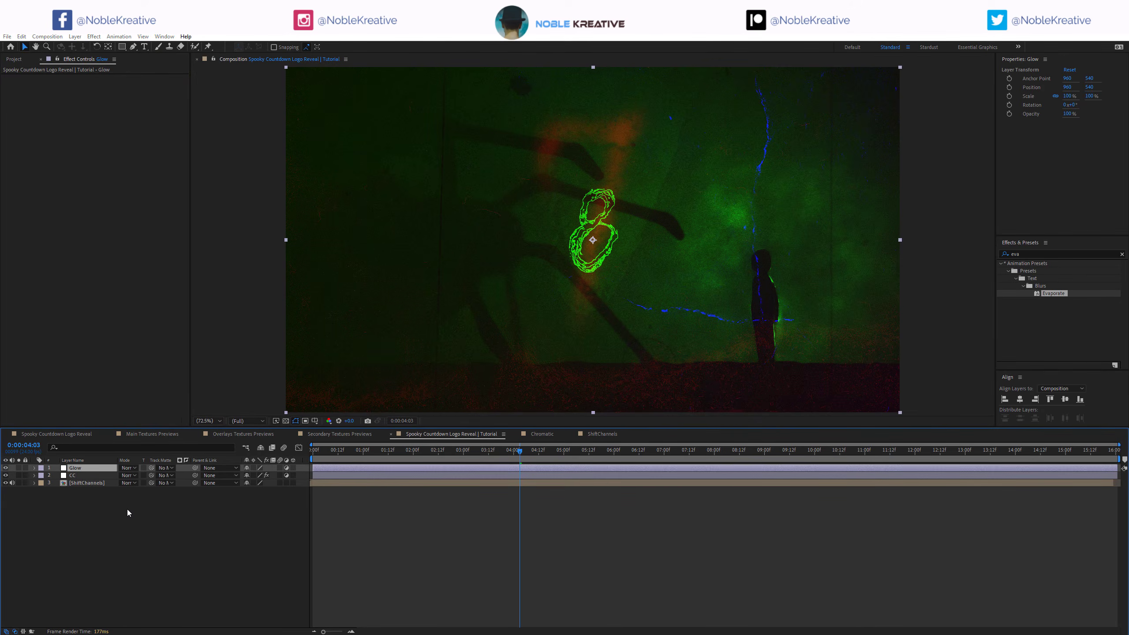
key(ctrl+space)
text(glow)
key(Return)
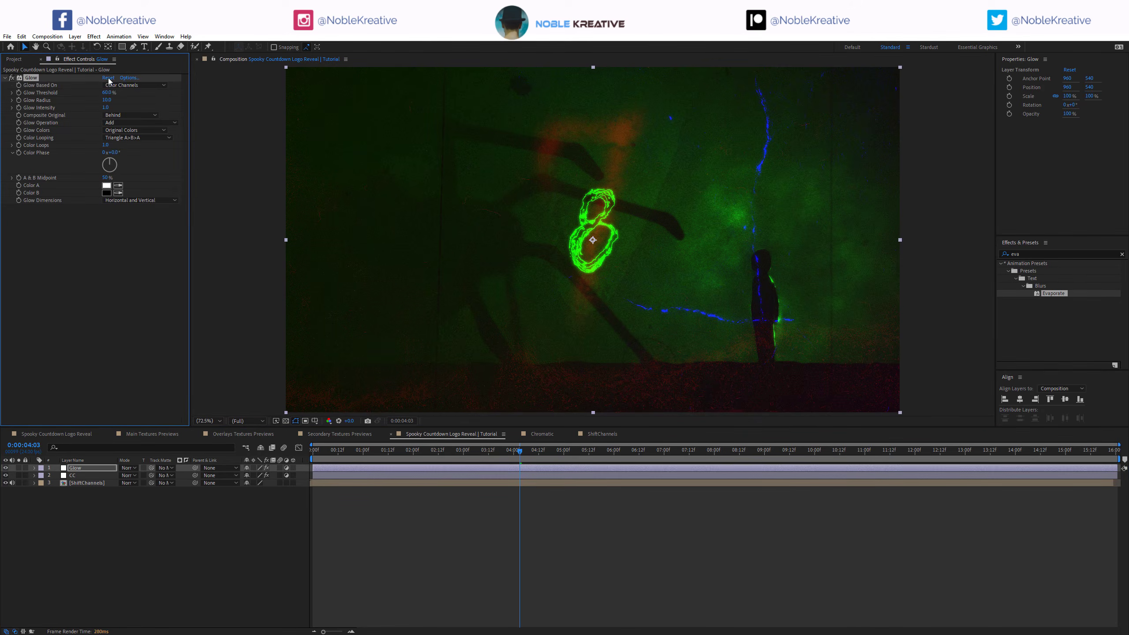
Set the Glow effect's threshold to 50%, radius to 150 and intensity to 0.5, and duplicate it with threshold 25% and radius 500.
click(106, 100)
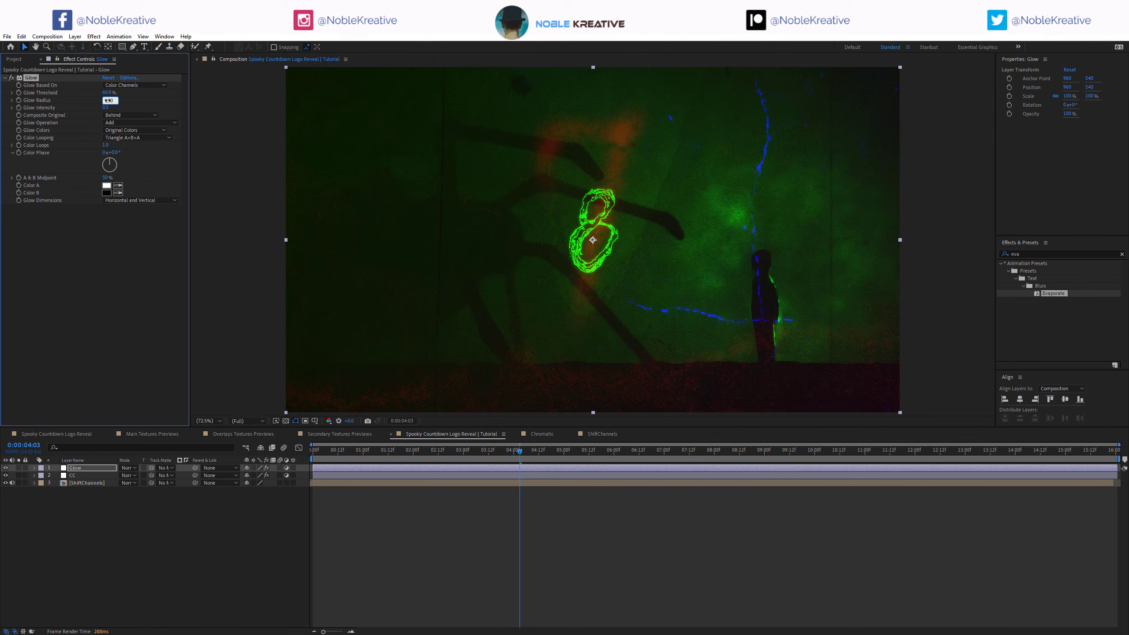
drag(31, 103, 8, 103)
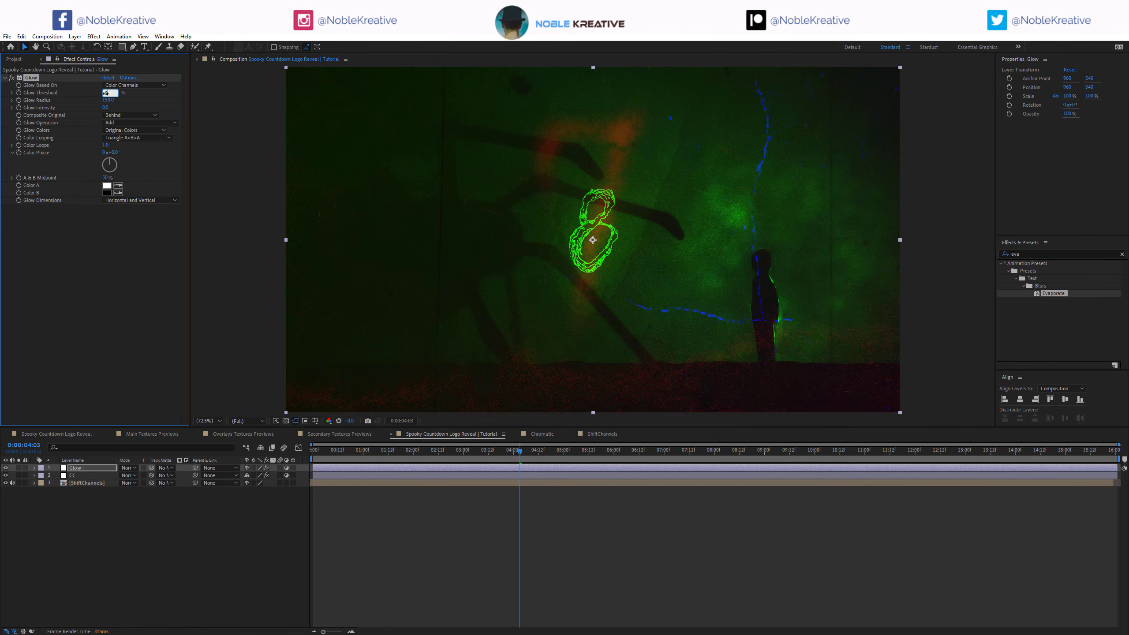
key(Return)
key(ctrl+d)
click(110, 230)
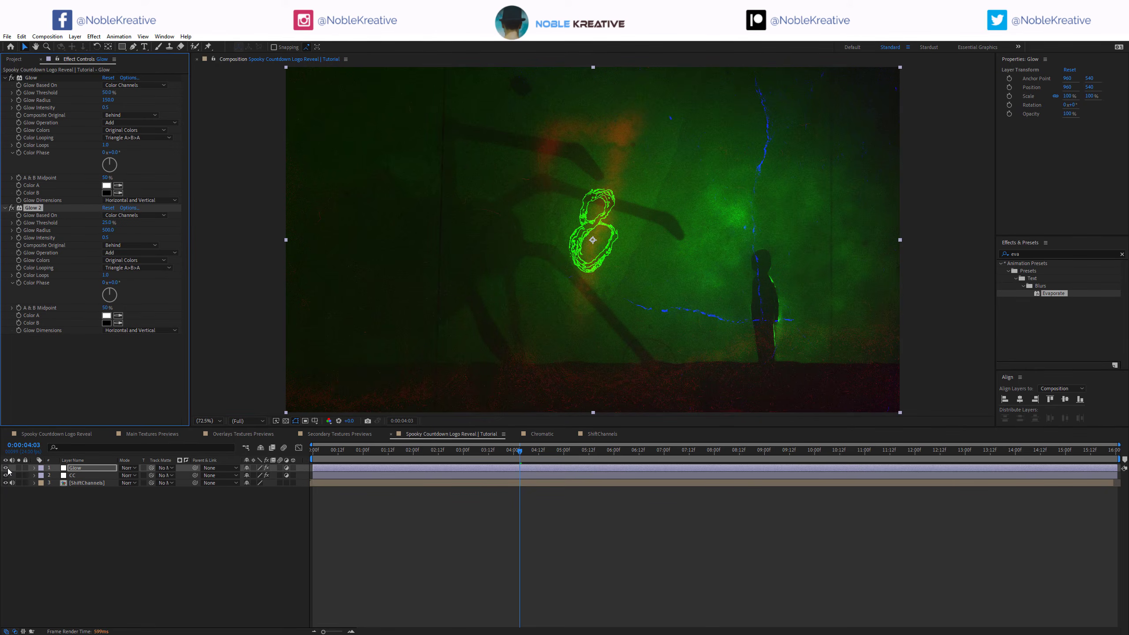
Set the Glow layer's blending mode to Add and its opacity to 50%, and preview the composition from the start.
click(128, 468)
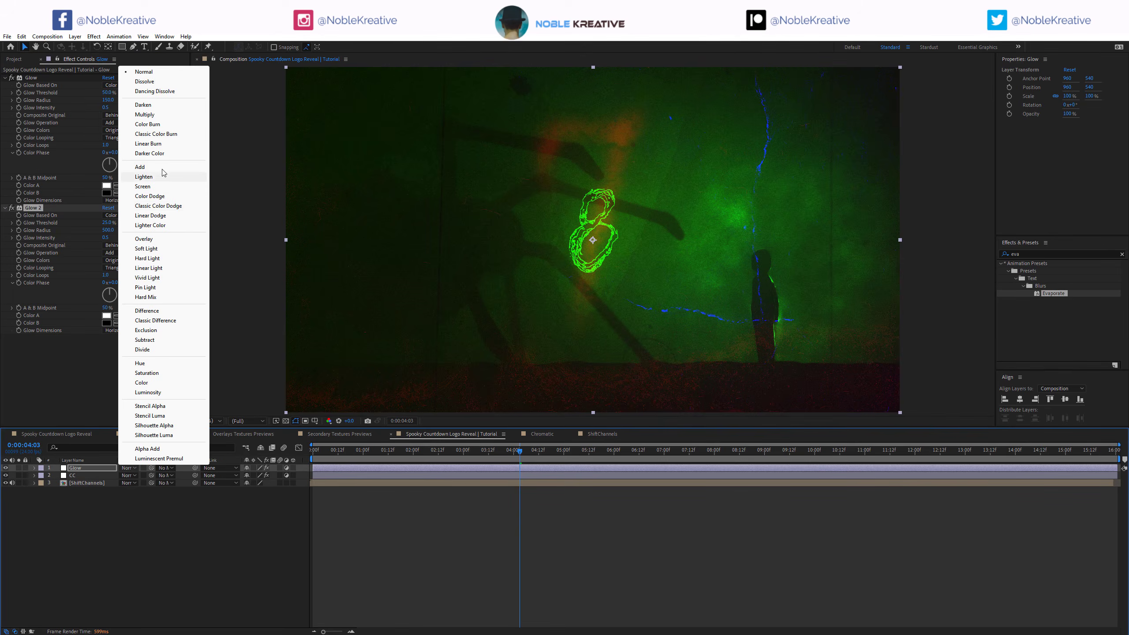
click(162, 167)
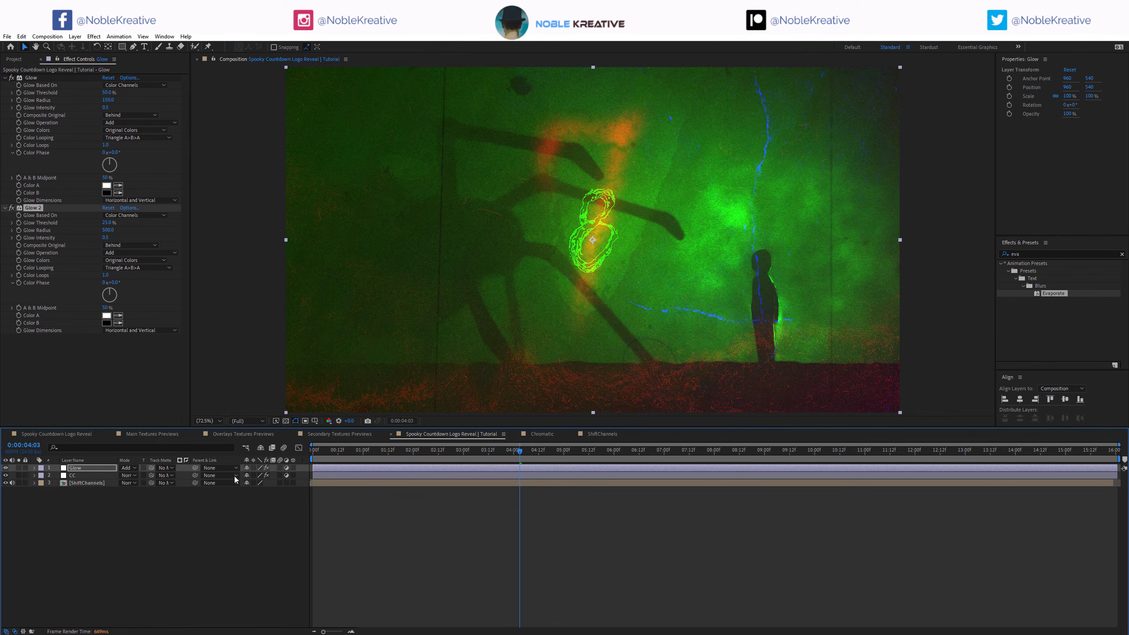
key(t)
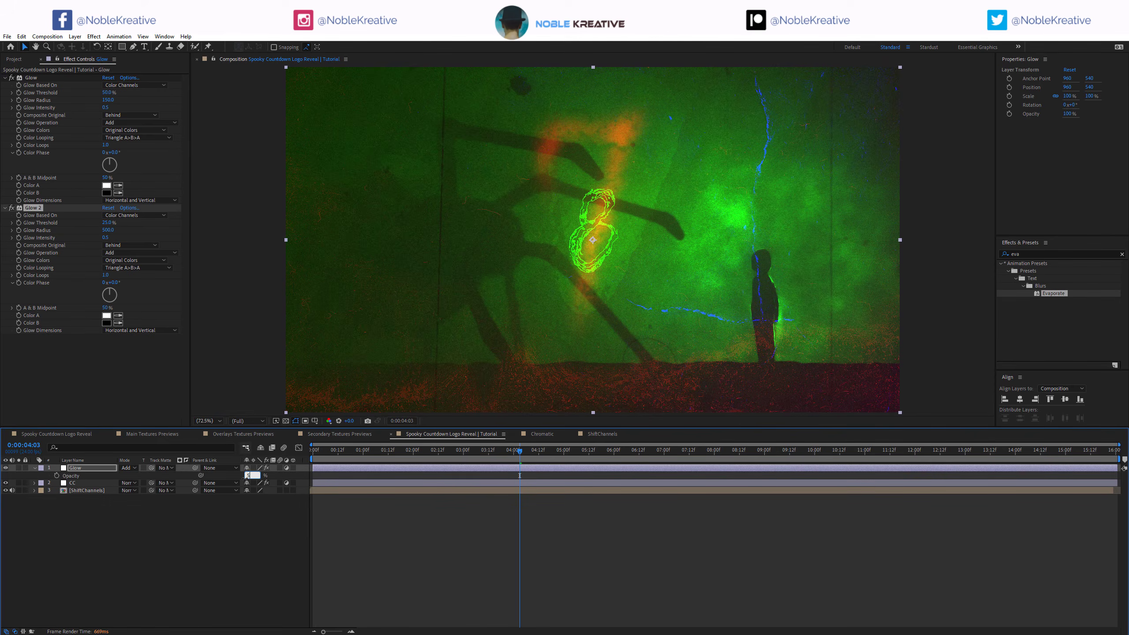
text(50)
key(Return)
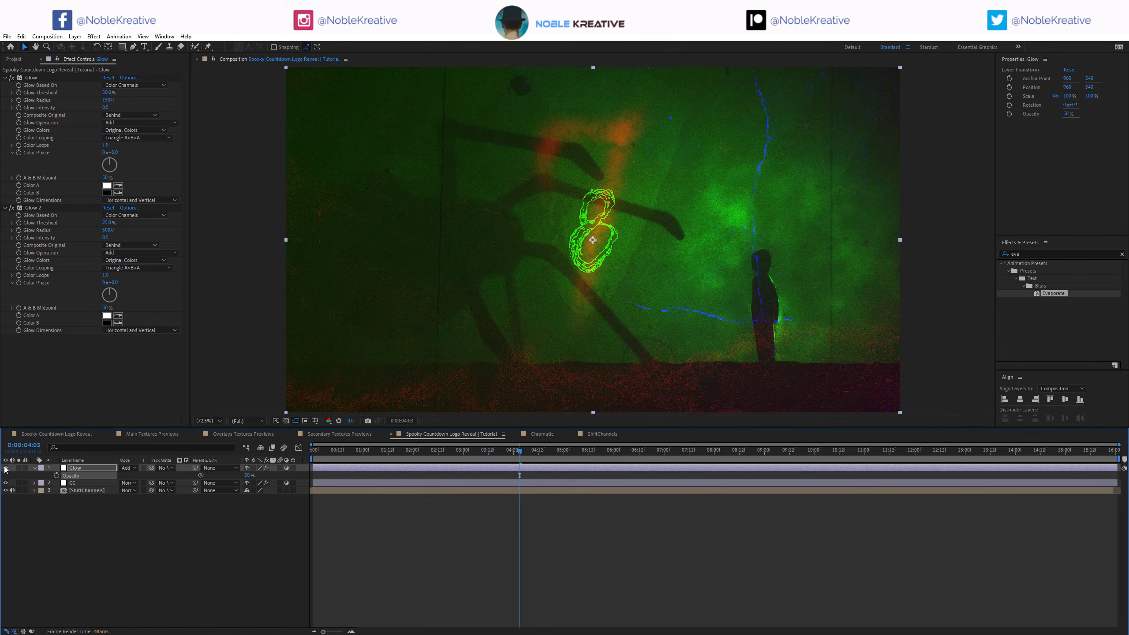
click(378, 554)
key(space)
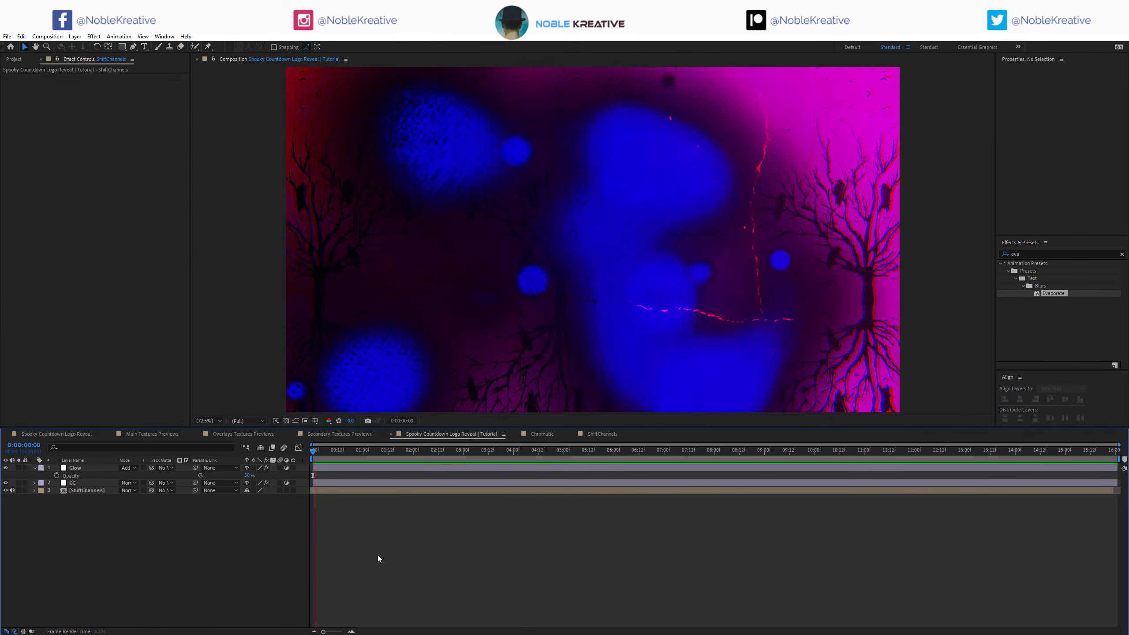